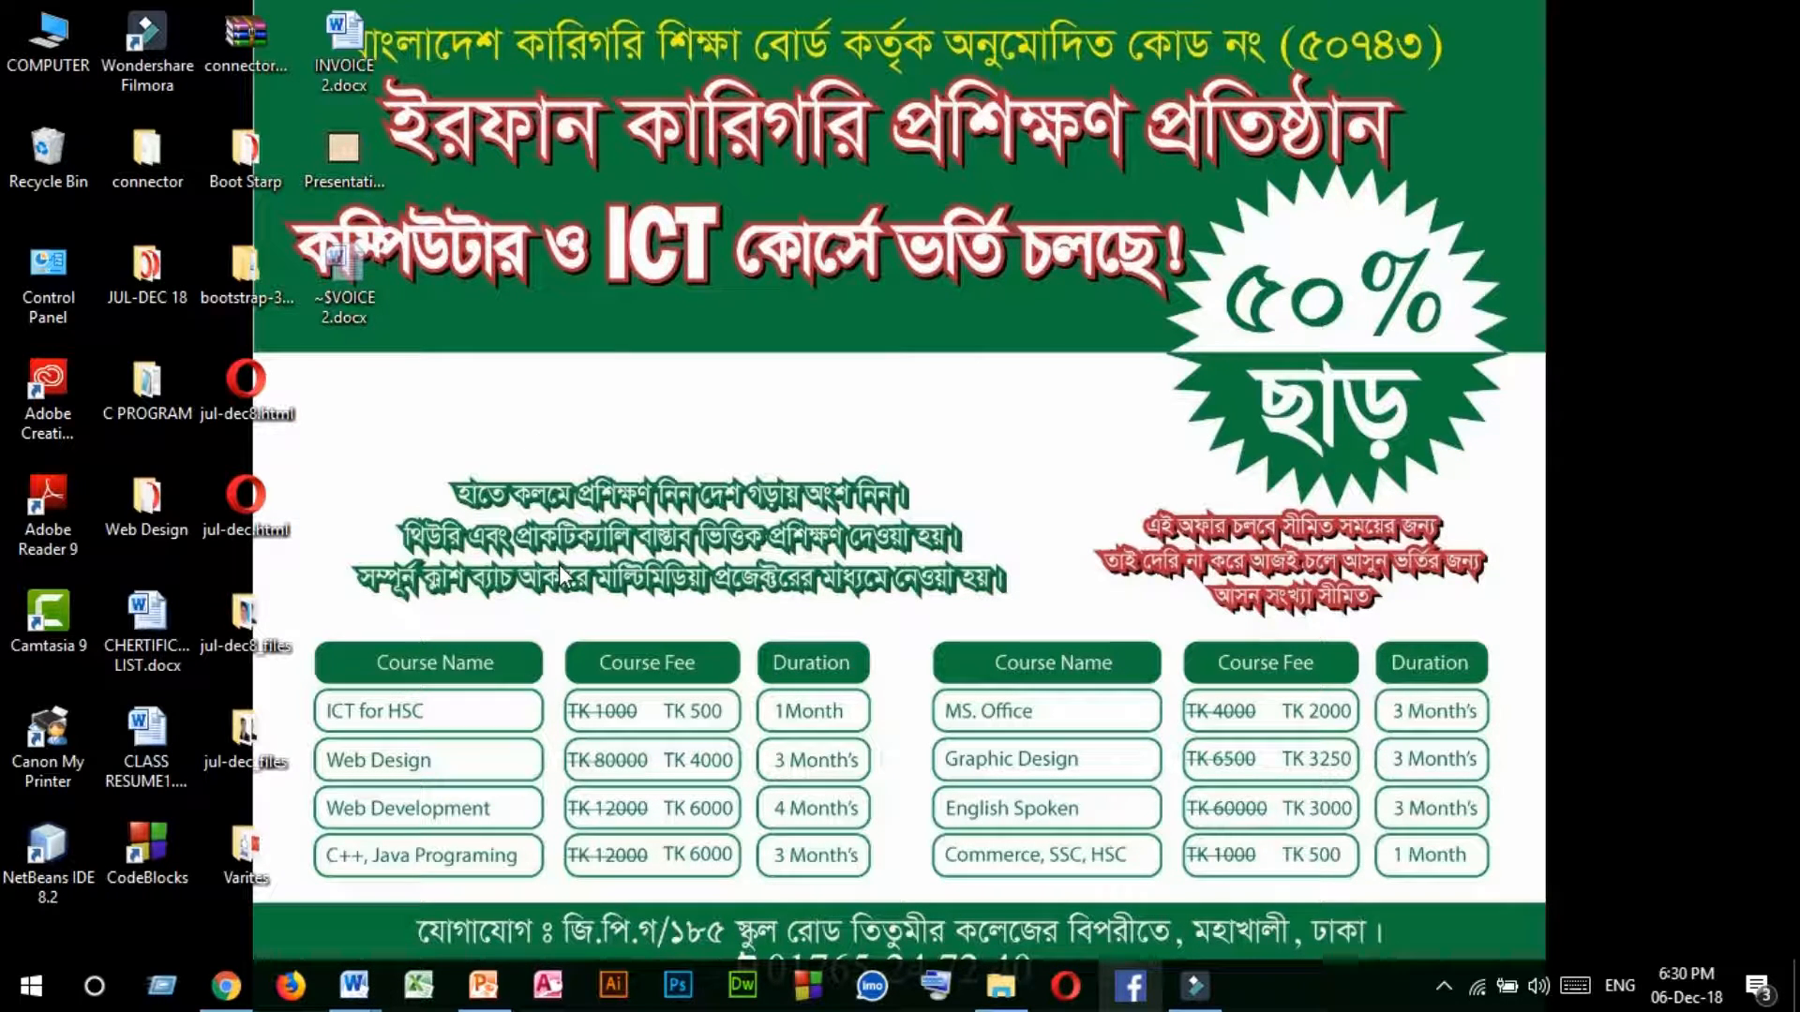
Switch to the open Word document Document3 and look through its paragraphs.
{"action": "mouse_move", "coordinate": [369, 975]}
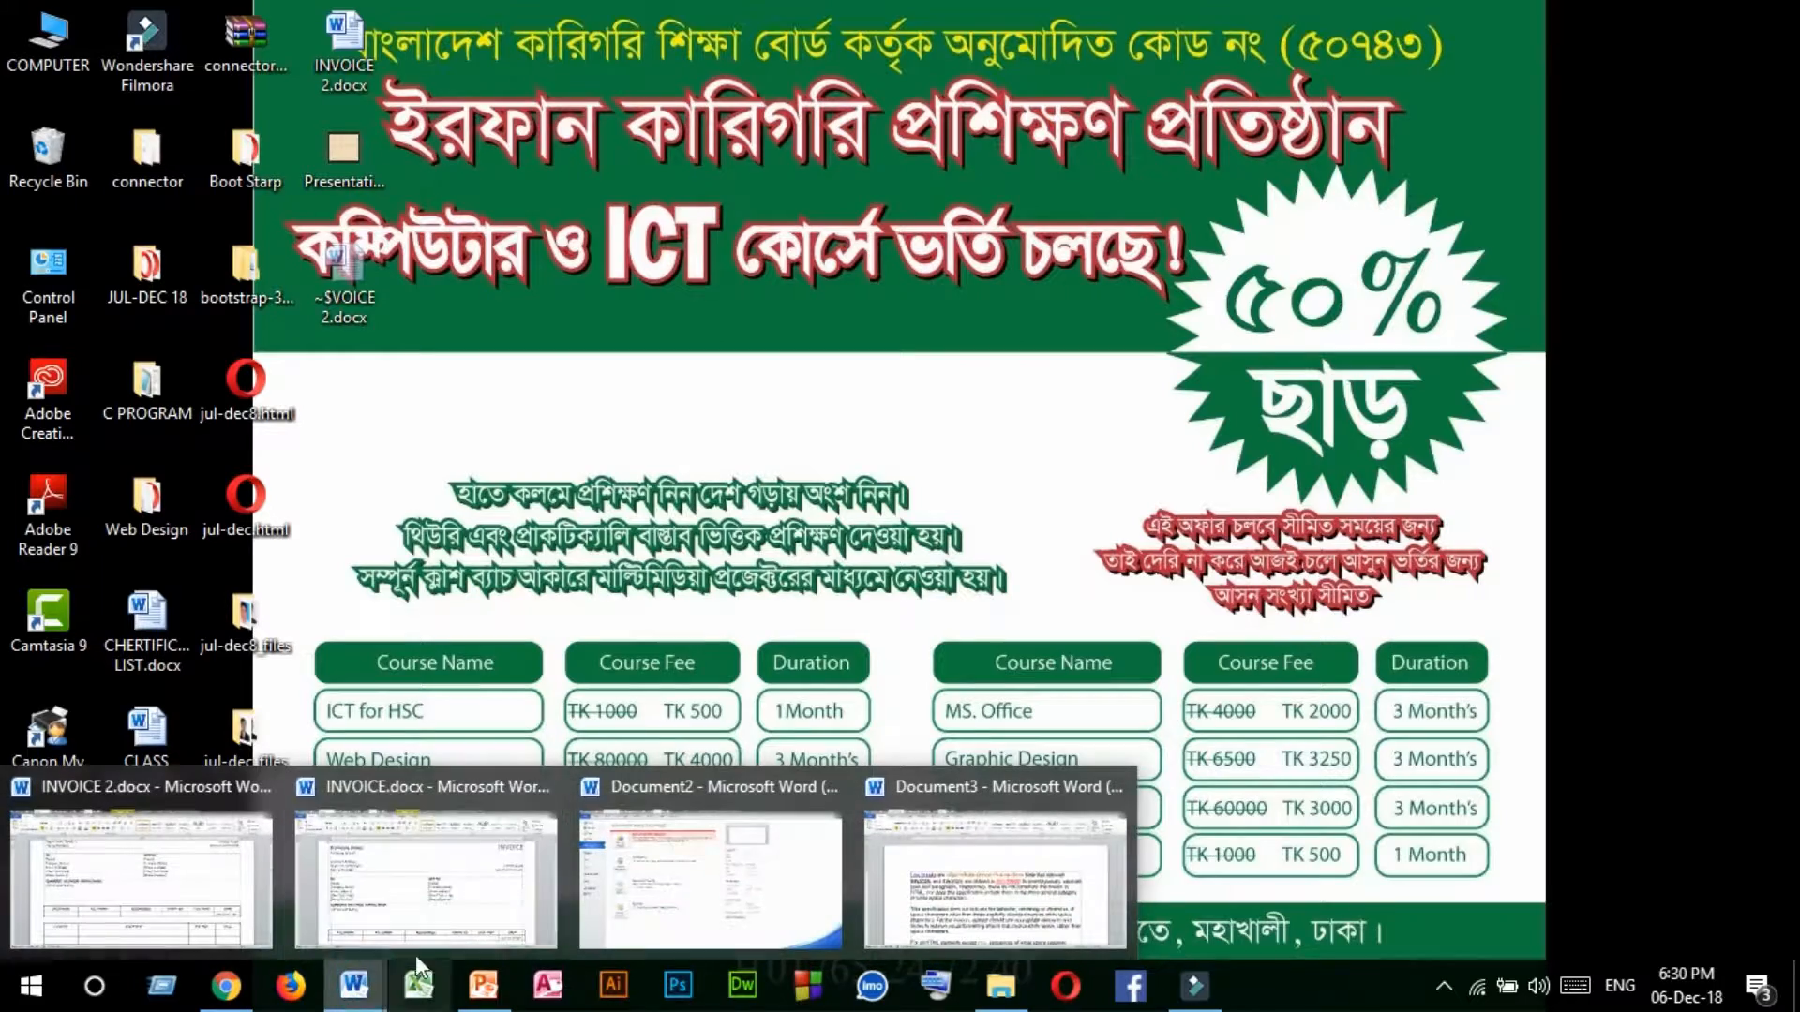
{"action": "left_click", "coordinate": [994, 886]}
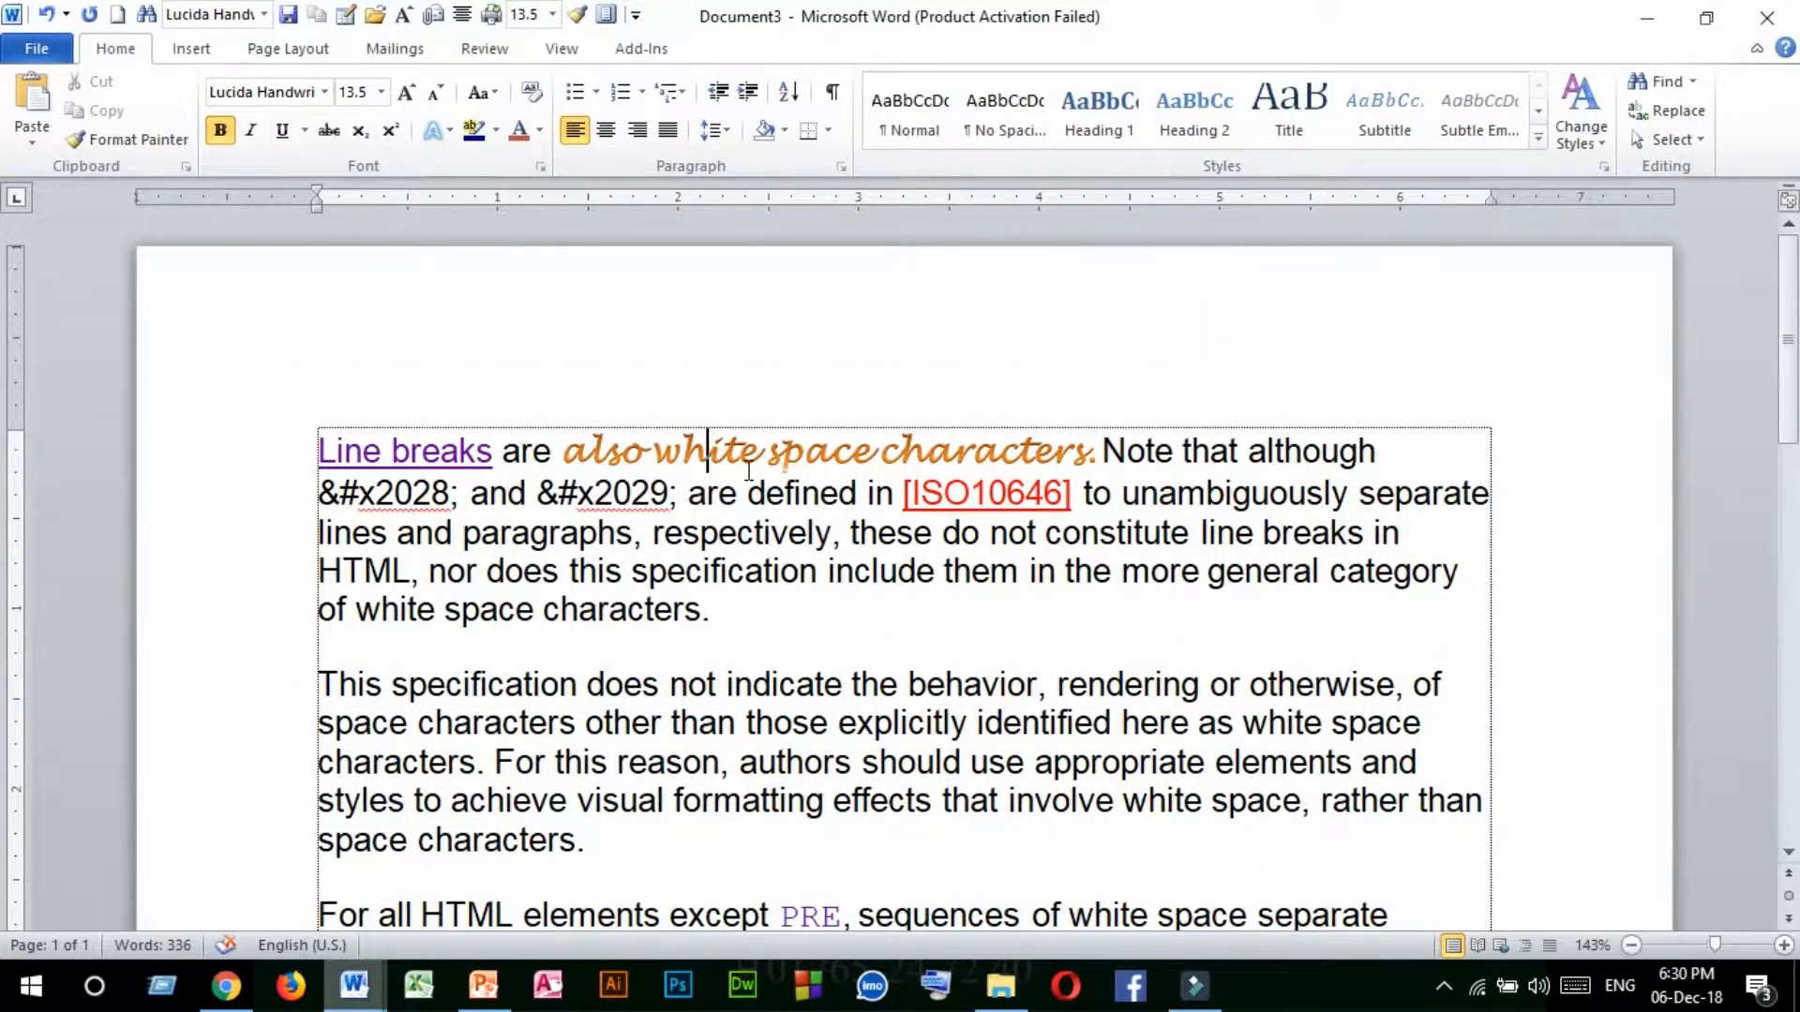
{"action": "scroll", "coordinate": [776, 492], "scroll_direction": "down", "scroll_amount": 2}
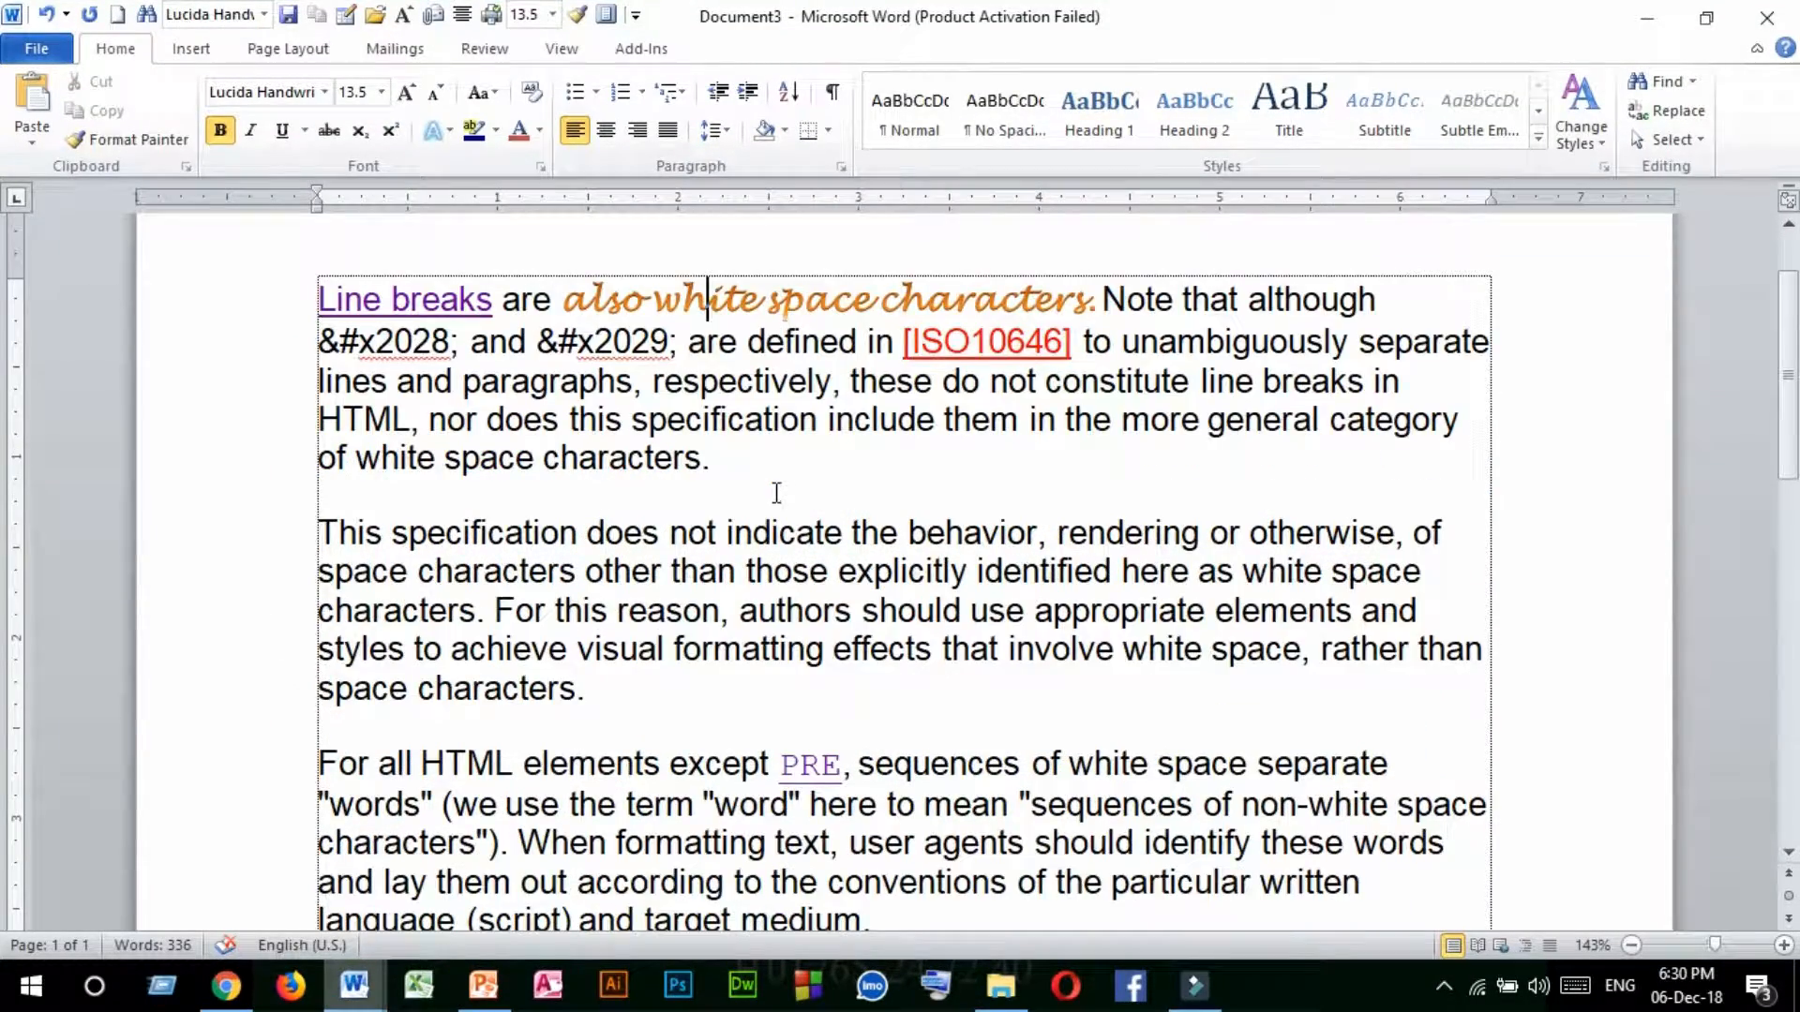
{"action": "scroll", "coordinate": [776, 493], "scroll_direction": "up", "scroll_amount": 2}
{"action": "scroll", "coordinate": [742, 495], "scroll_direction": "down", "scroll_amount": 6}
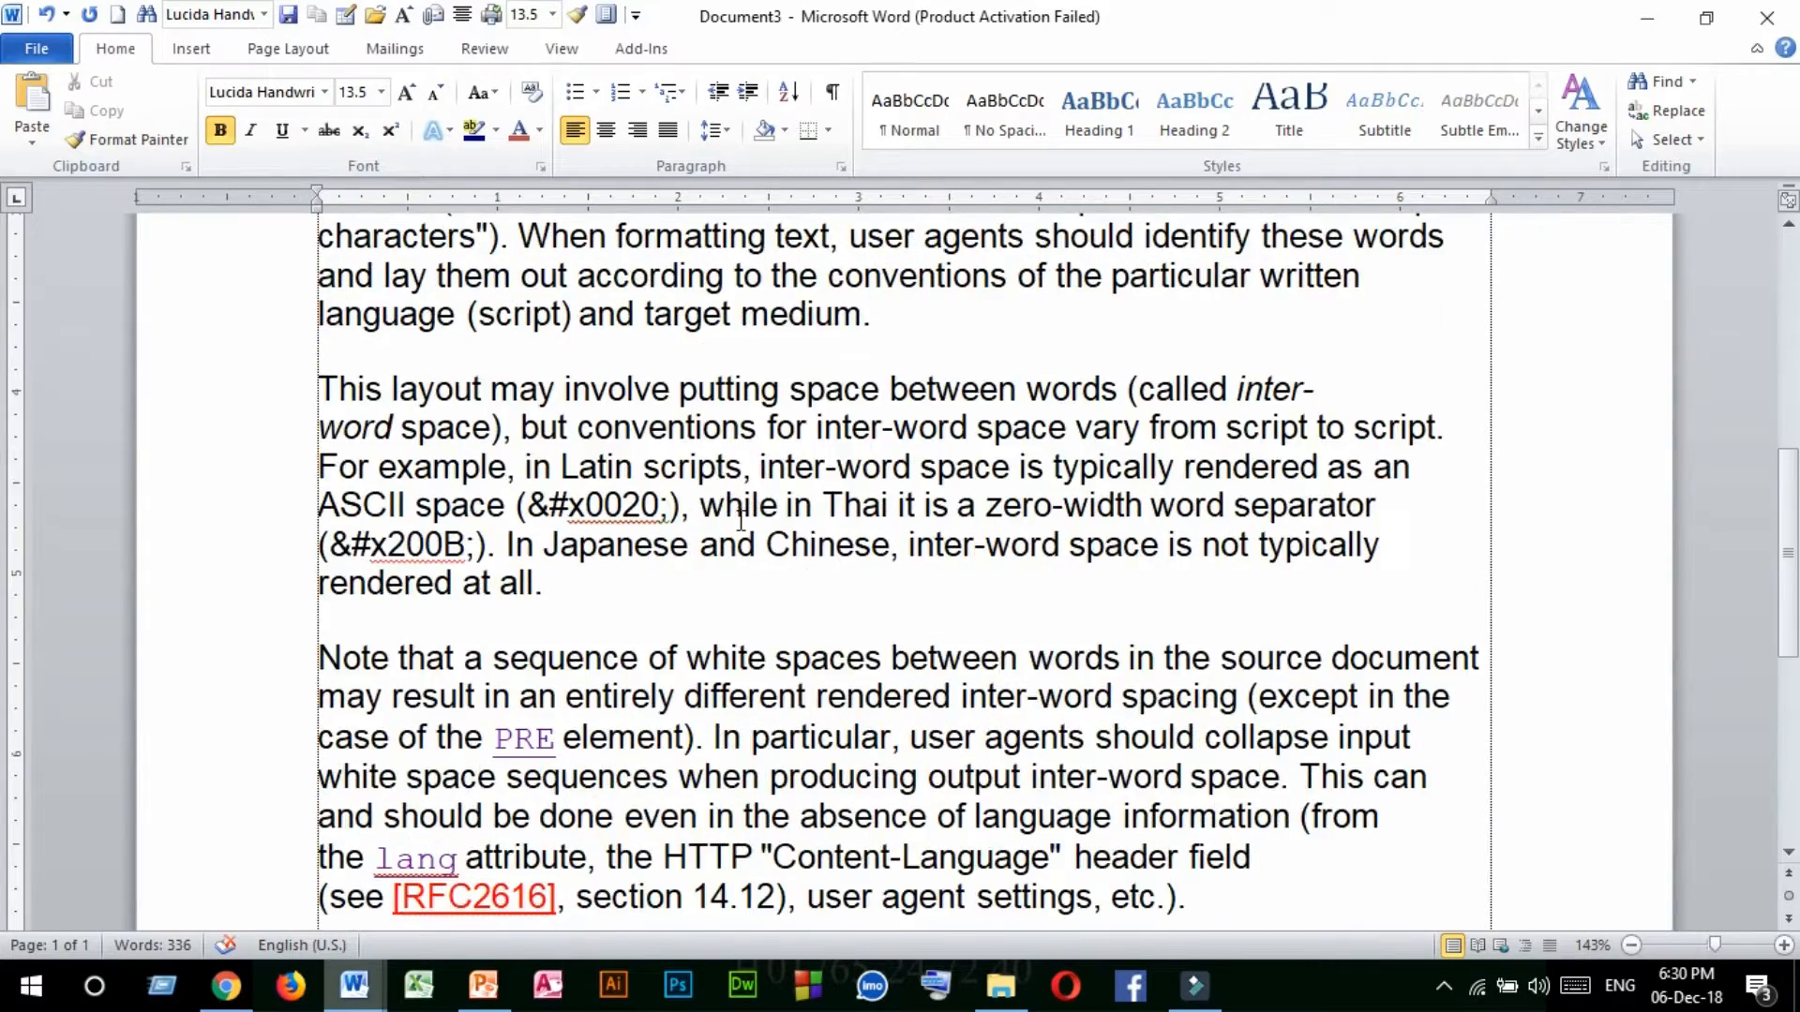
{"action": "scroll", "coordinate": [742, 495], "scroll_direction": "up", "scroll_amount": 6}
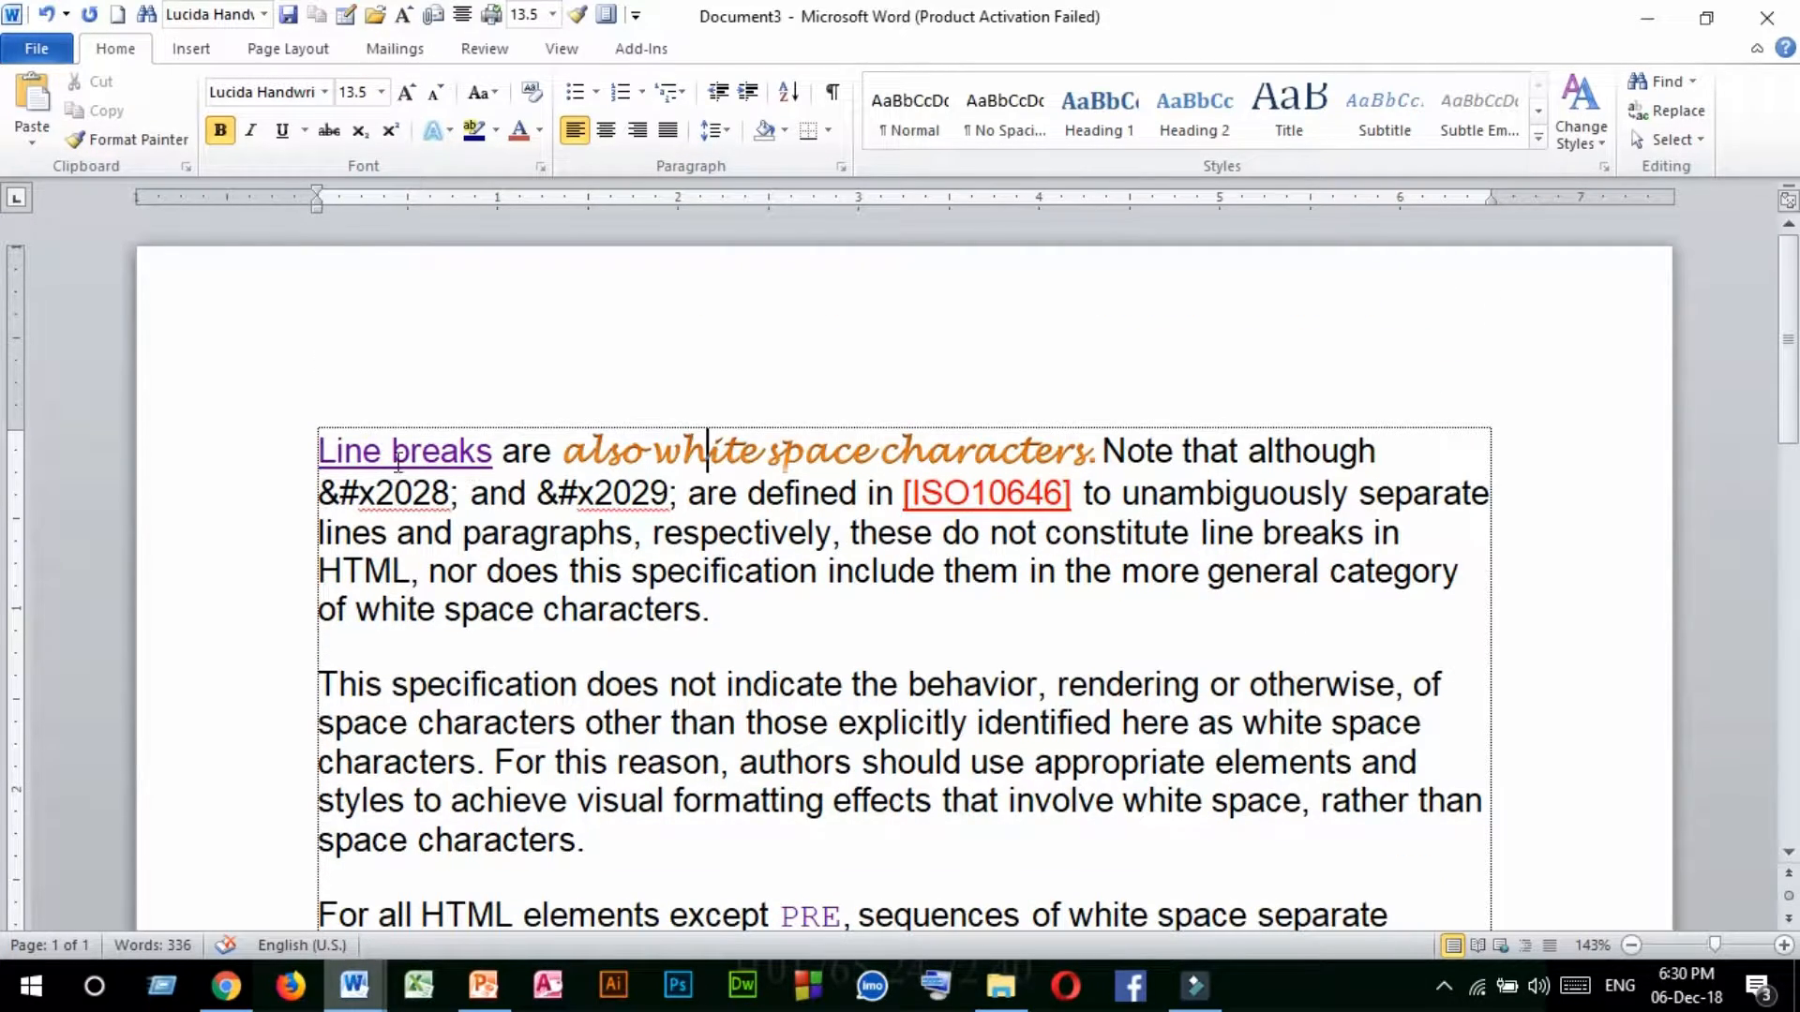
{"action": "left_click", "coordinate": [724, 605]}
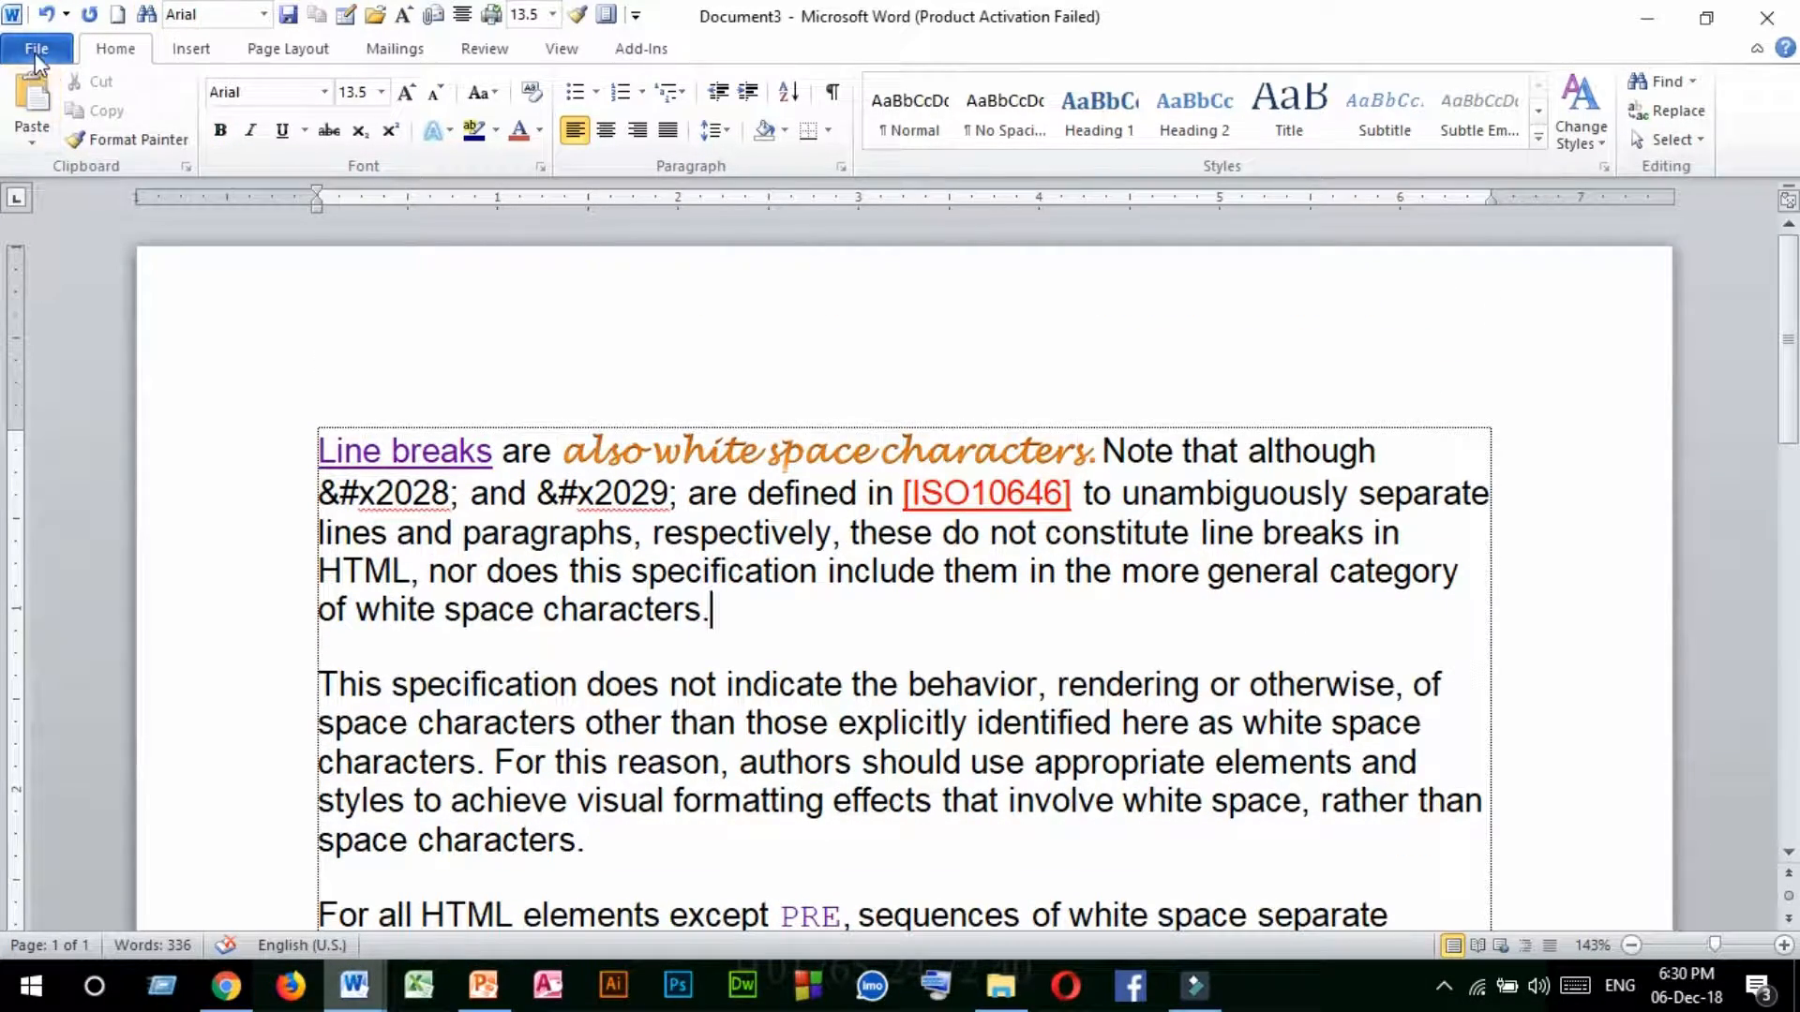
Change the document's file type to Word 97-2003 Document (*.doc) in the save and send options.
{"action": "left_click", "coordinate": [43, 51]}
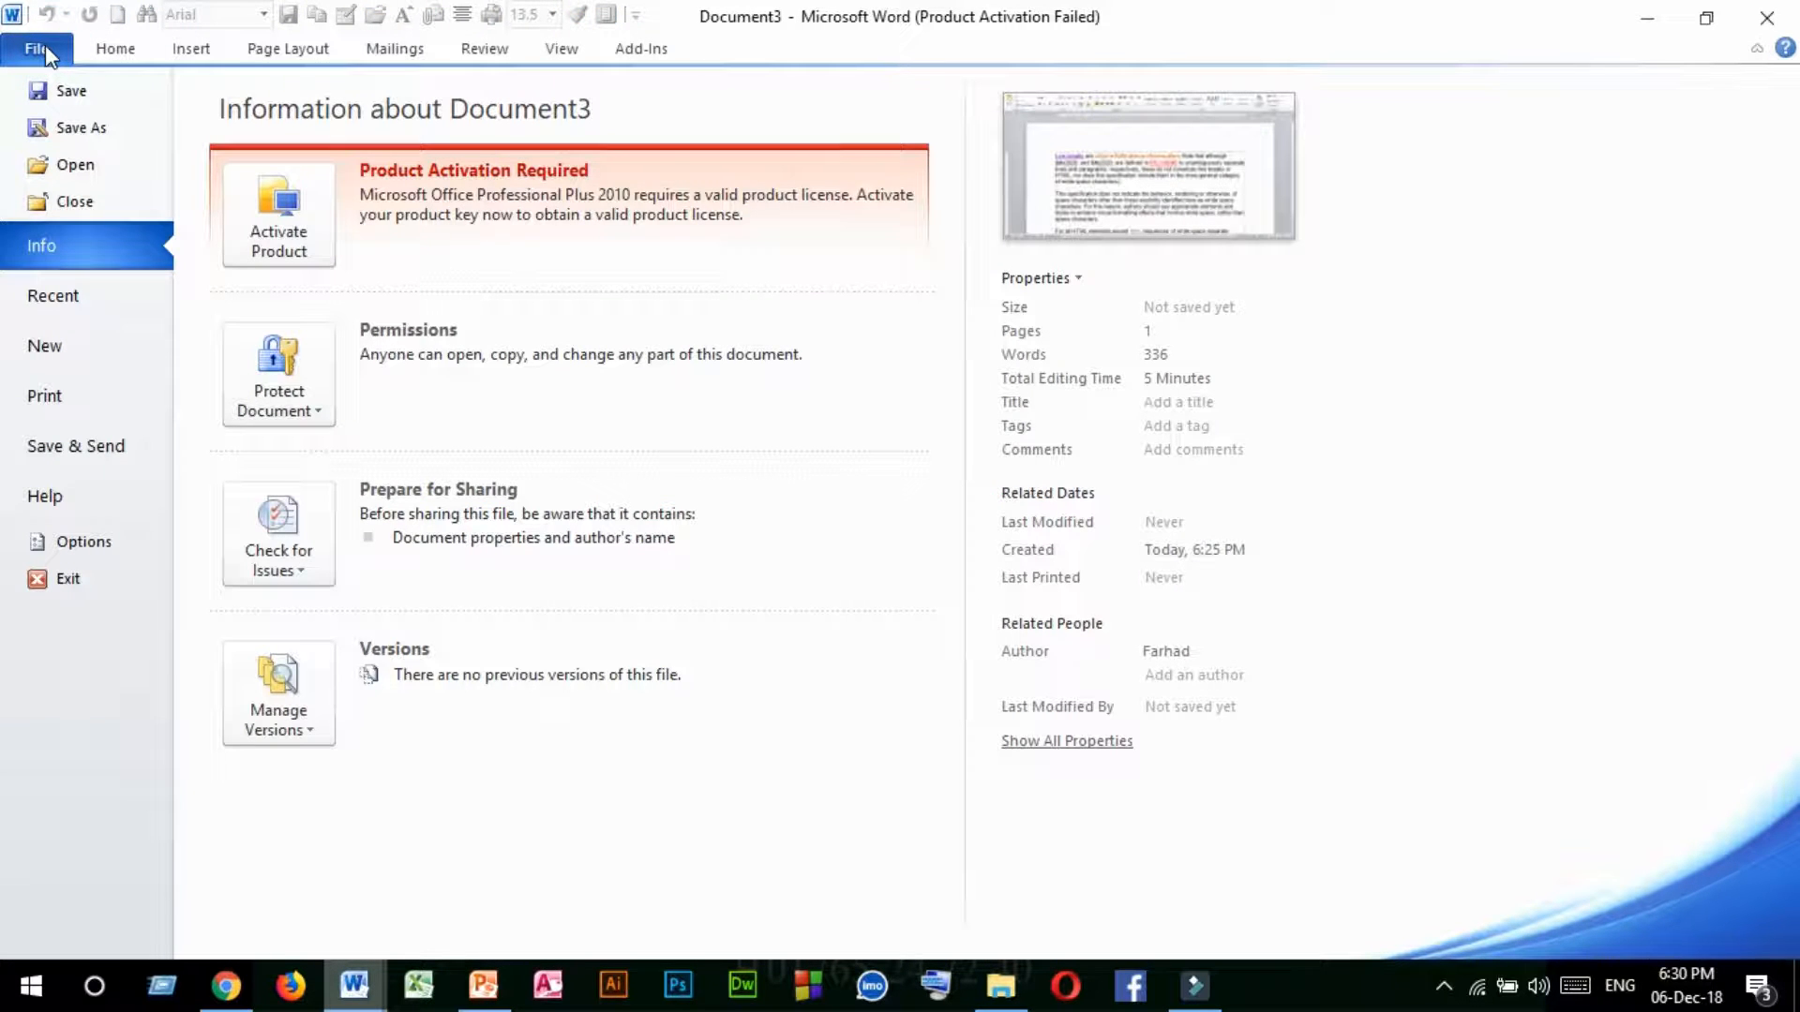
{"action": "left_click", "coordinate": [105, 448]}
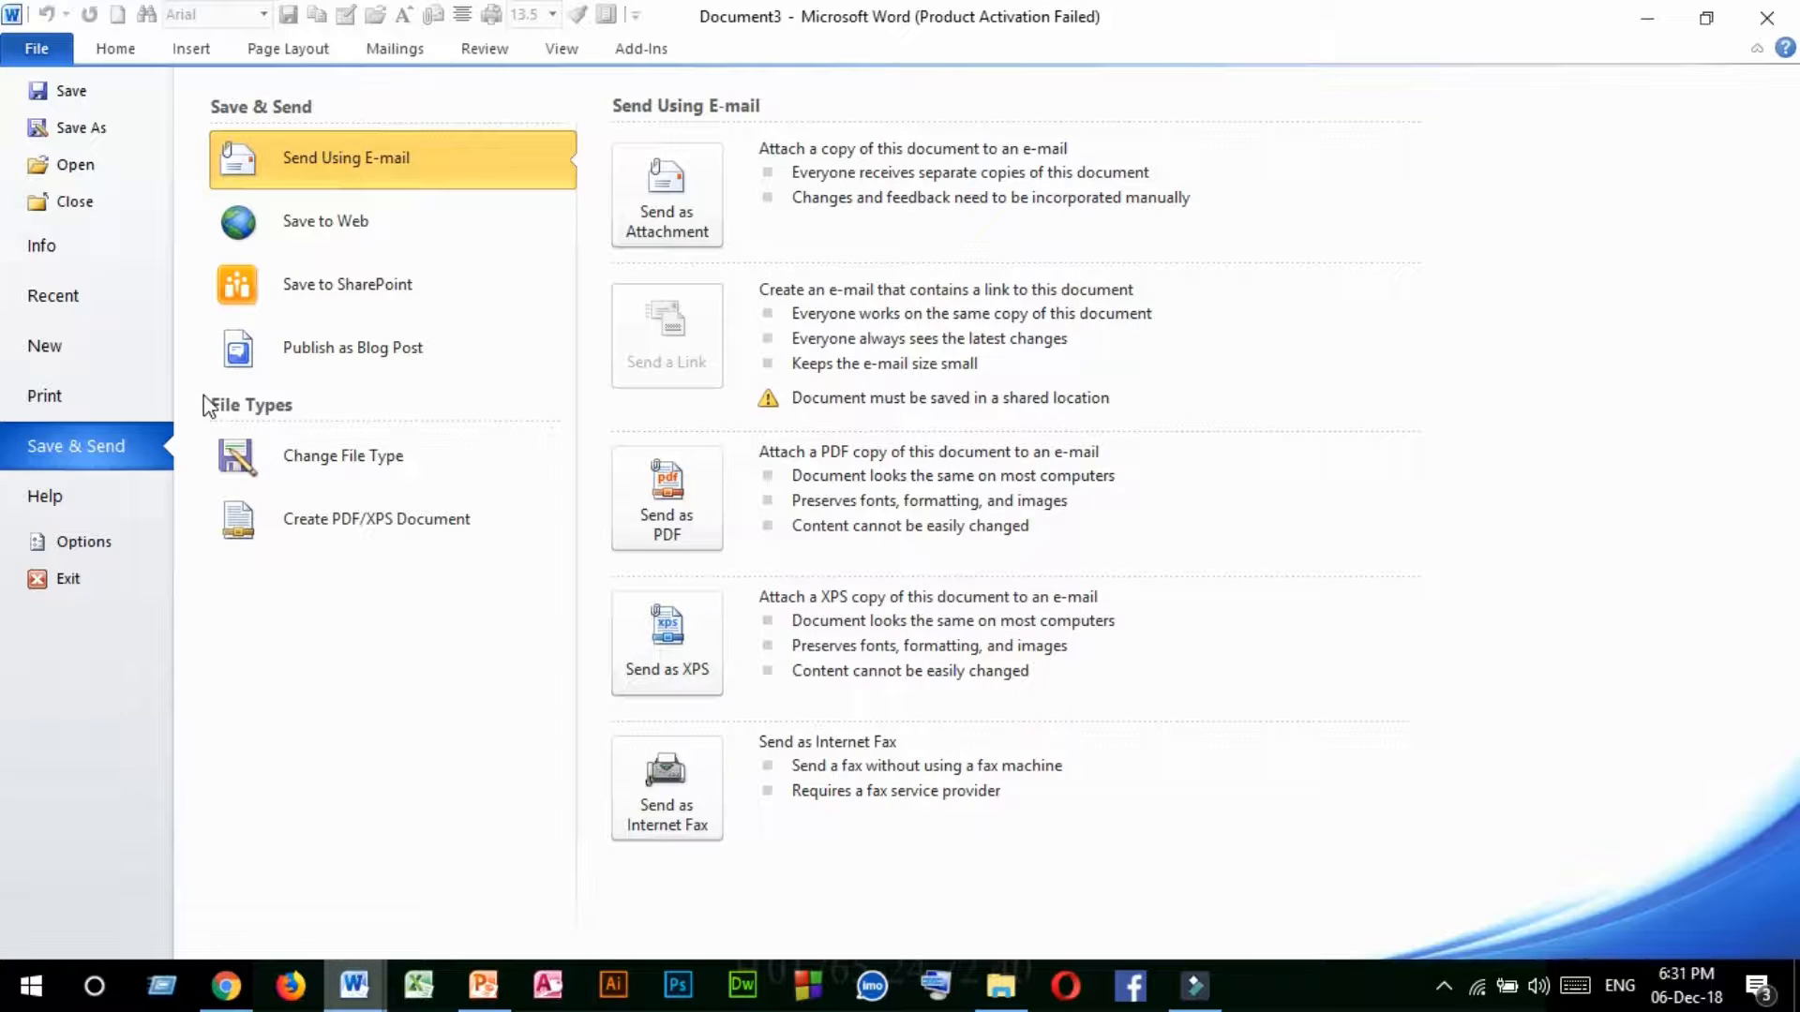
{"action": "key", "text": "ctrl+2"}
{"action": "left_click_drag", "start_coordinate": [202, 390], "coordinate": [327, 436]}
{"action": "left_click", "coordinate": [204, 399]}
{"action": "left_click", "coordinate": [266, 450]}
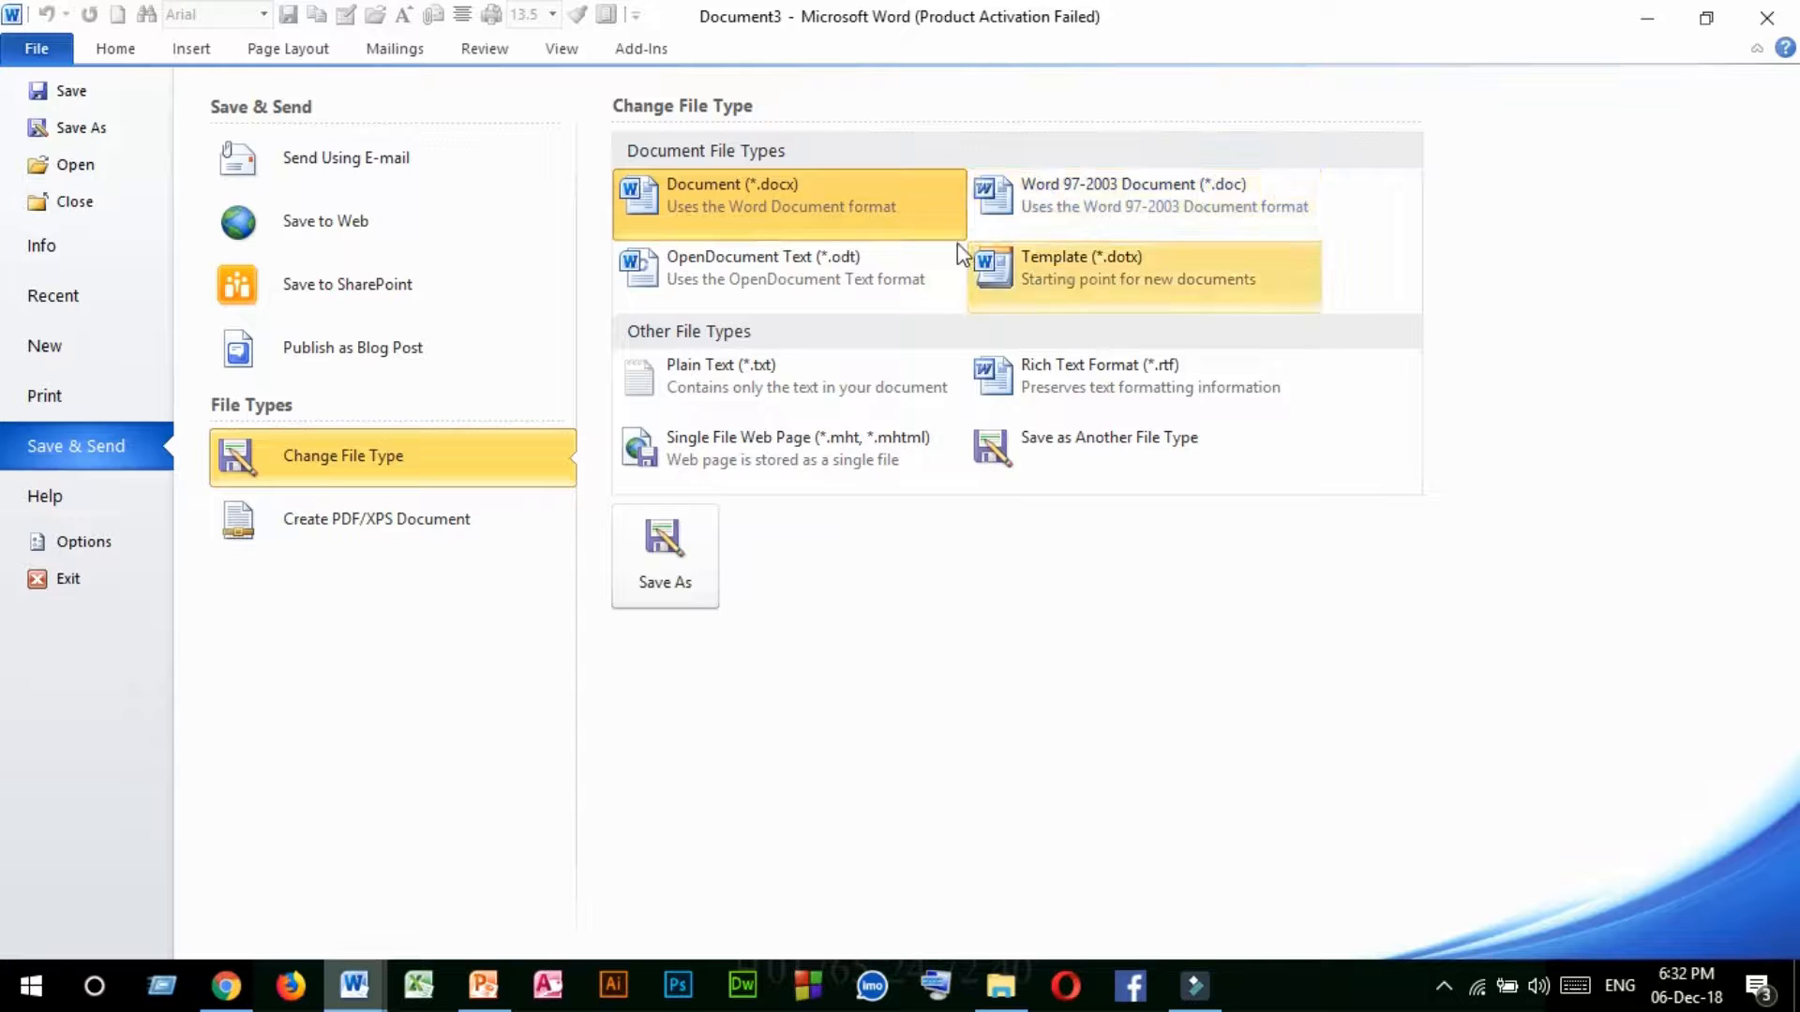
{"action": "left_click", "coordinate": [1052, 201]}
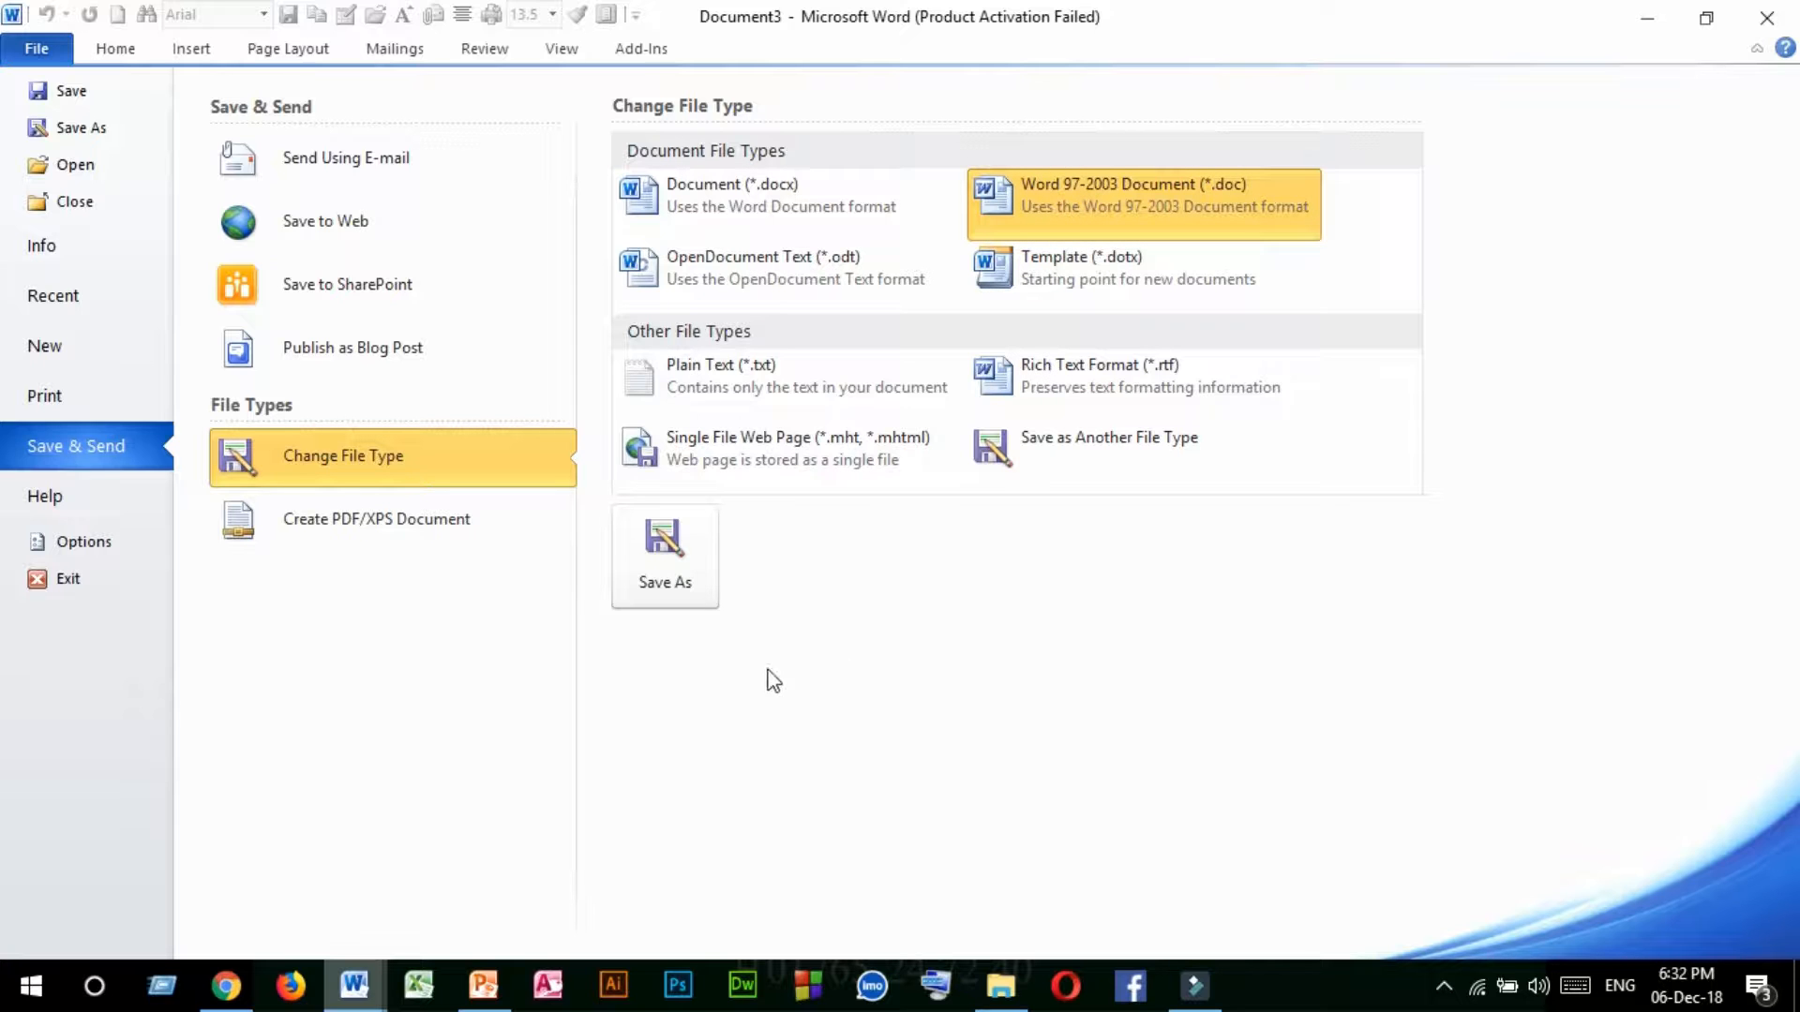
Save the document to the Desktop as Line breaks.doc, continuing past the compatibility check.
{"action": "left_click", "coordinate": [672, 557]}
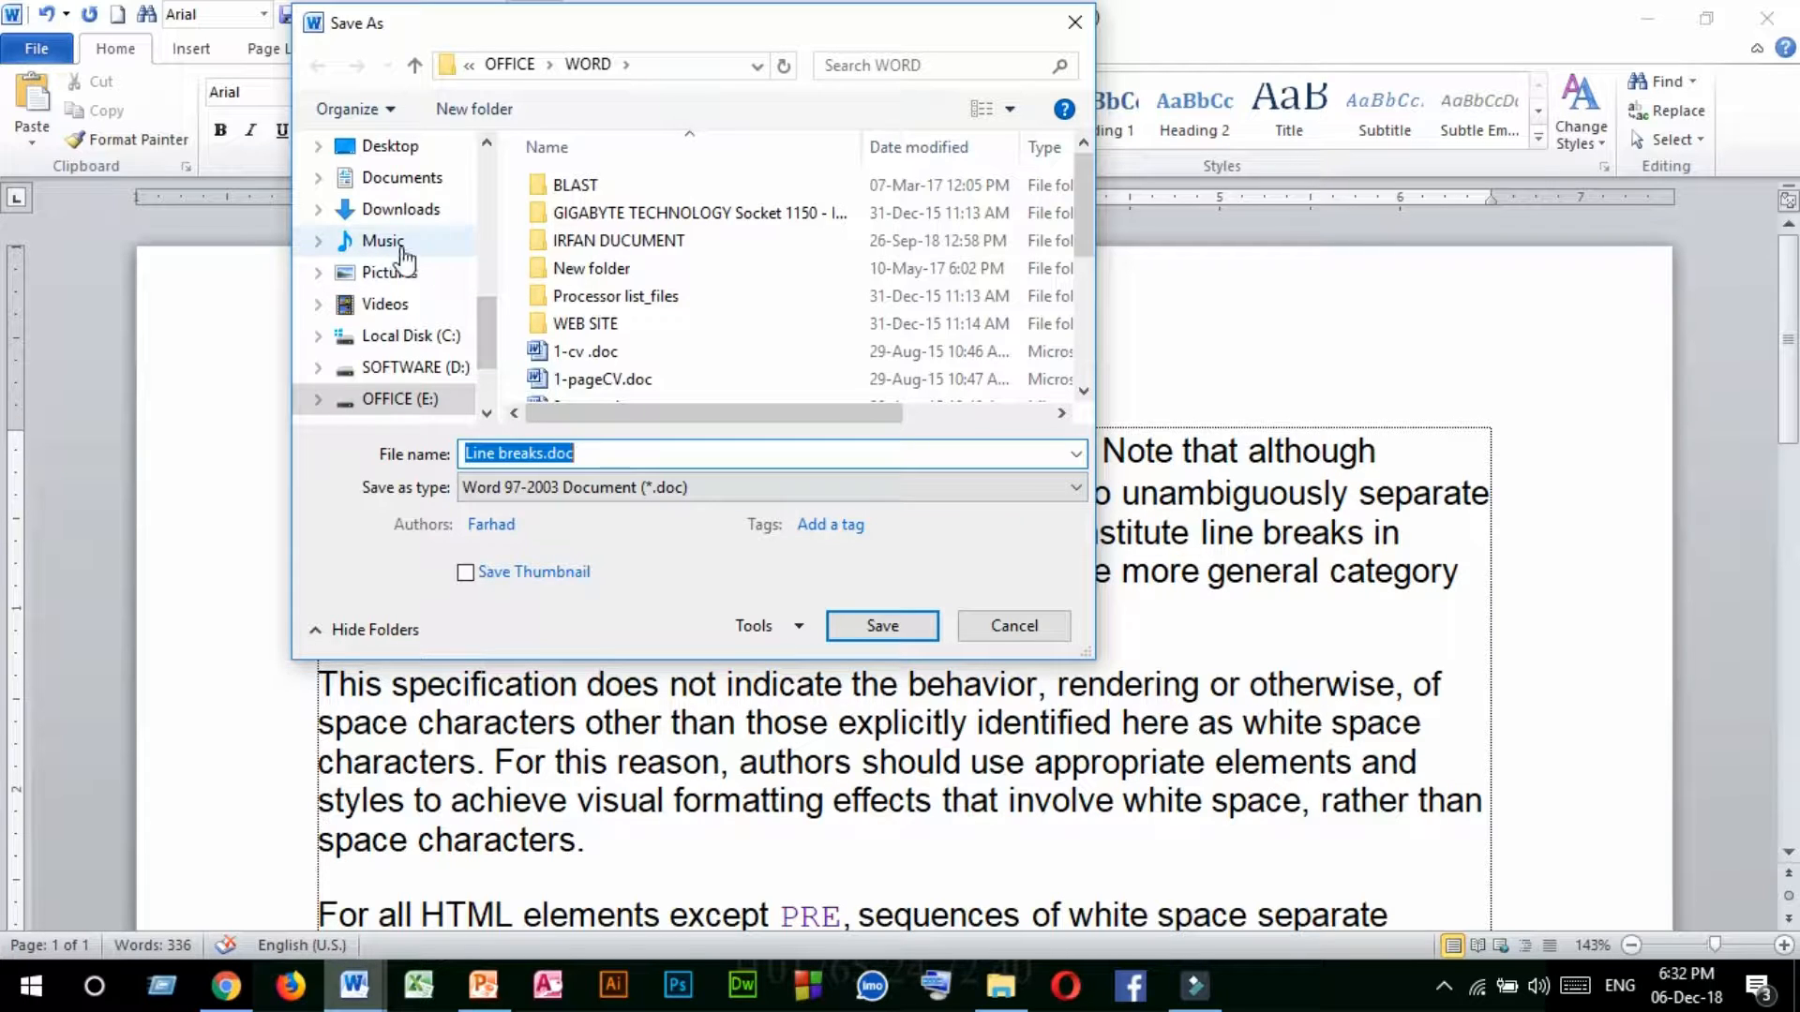
{"action": "left_click", "coordinate": [581, 453]}
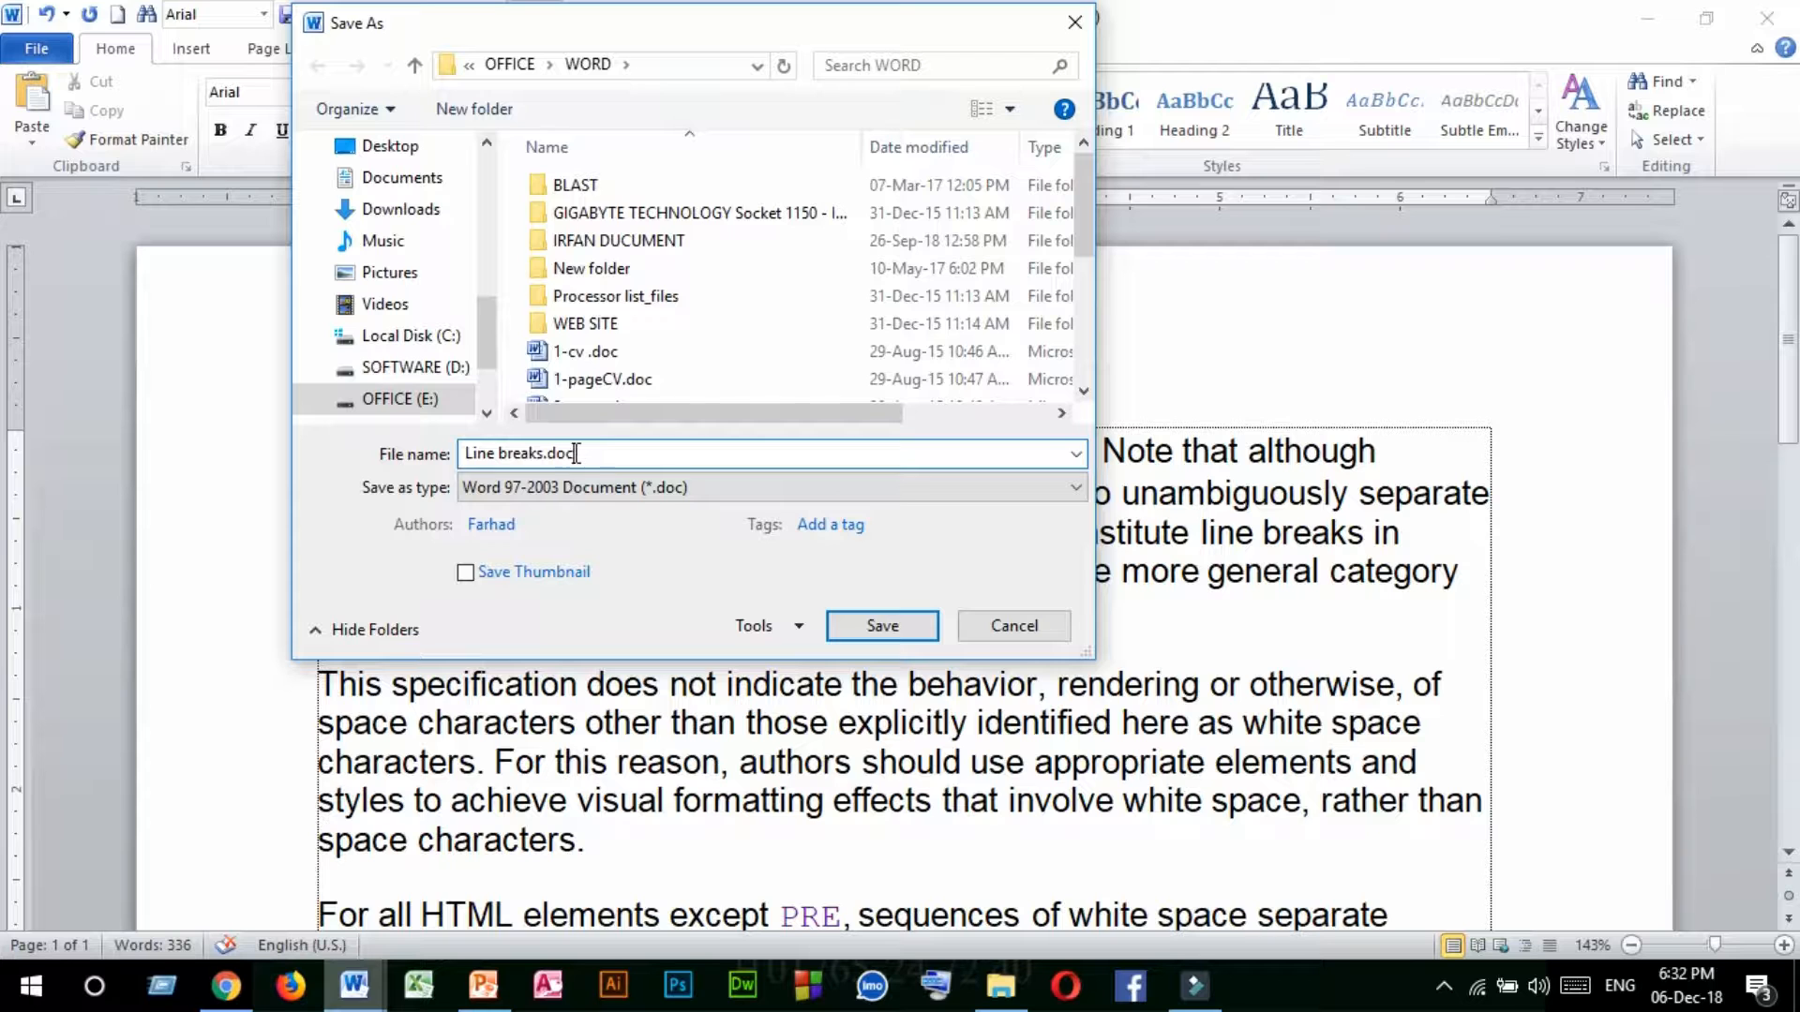
{"action": "left_click", "coordinate": [401, 147]}
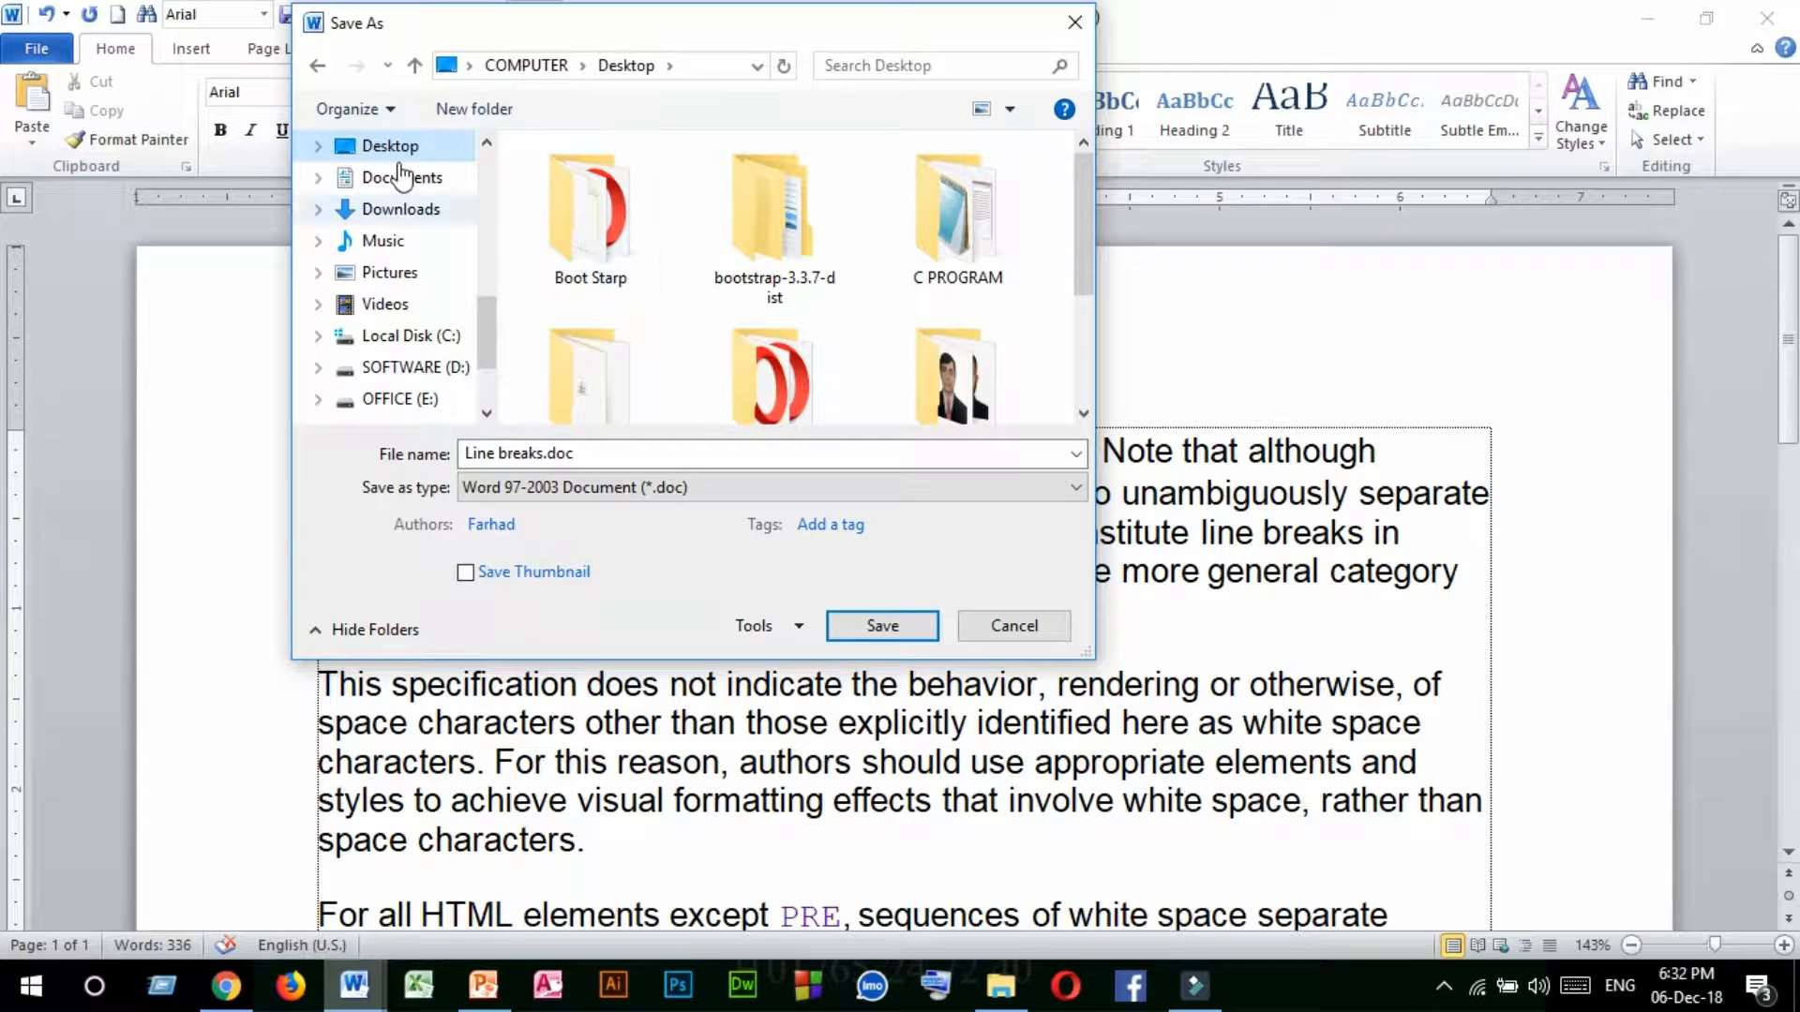
{"action": "left_click", "coordinate": [877, 626]}
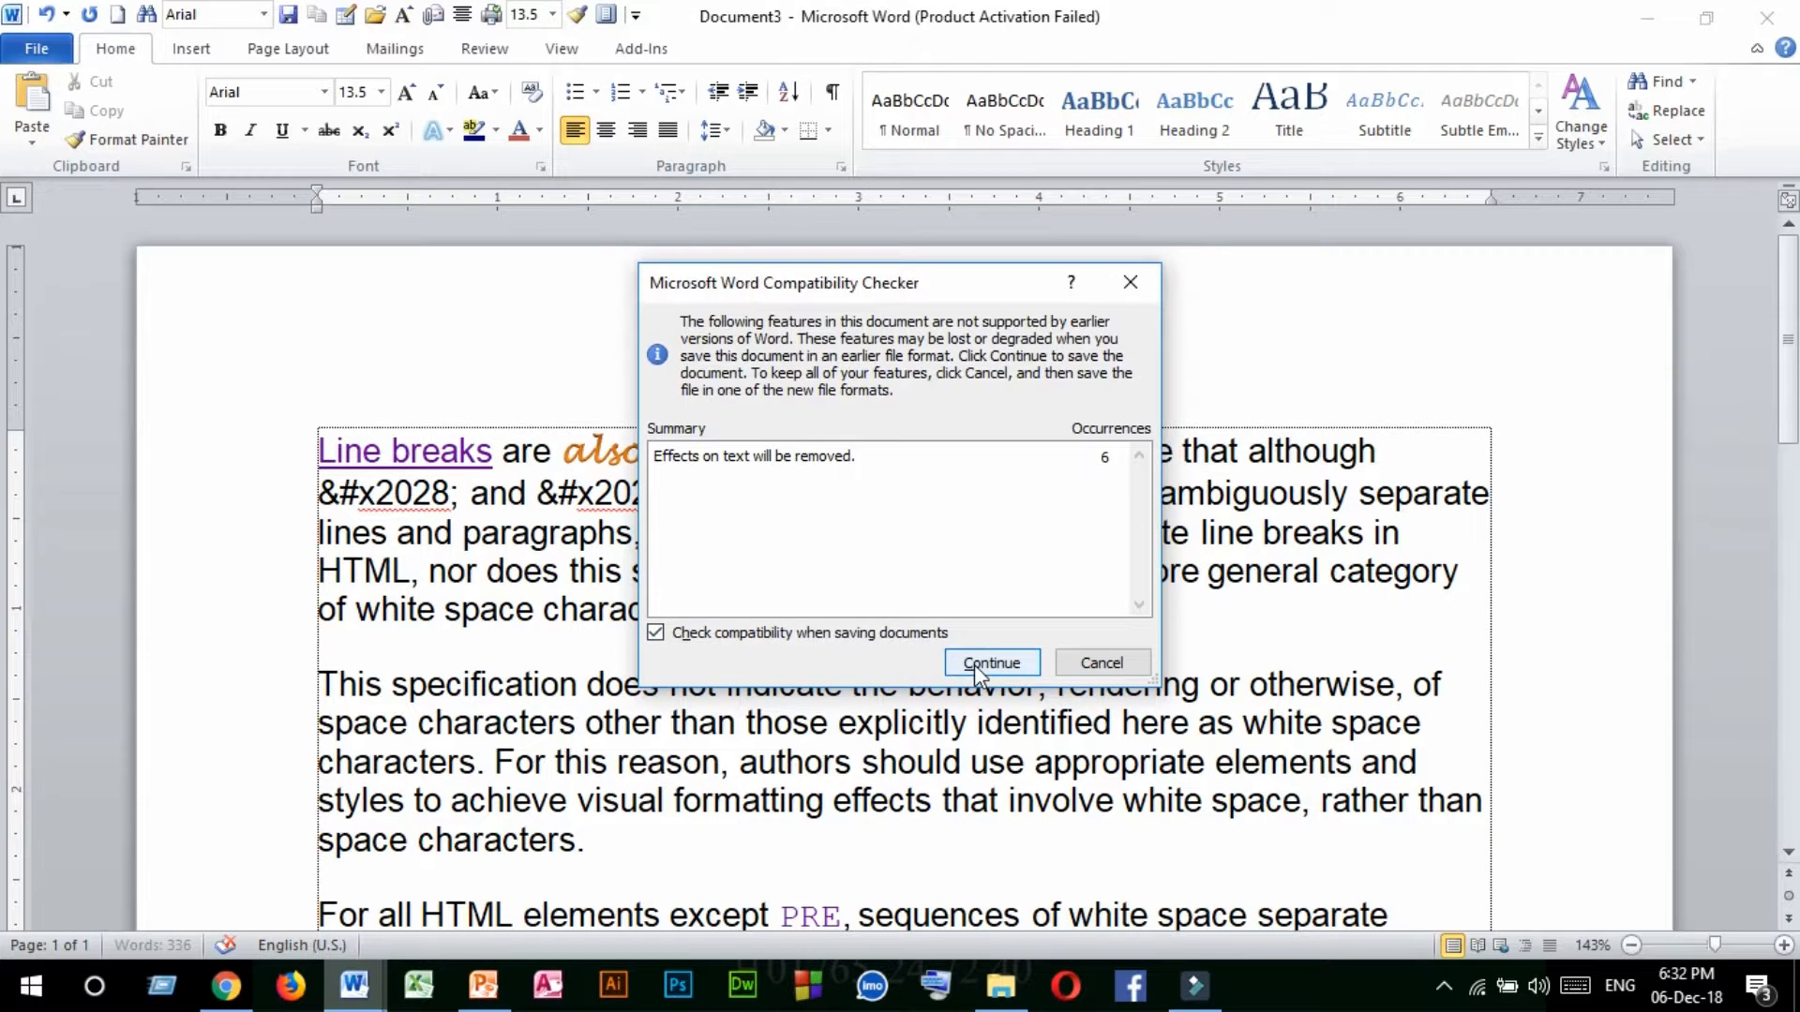
{"action": "left_click", "coordinate": [975, 663]}
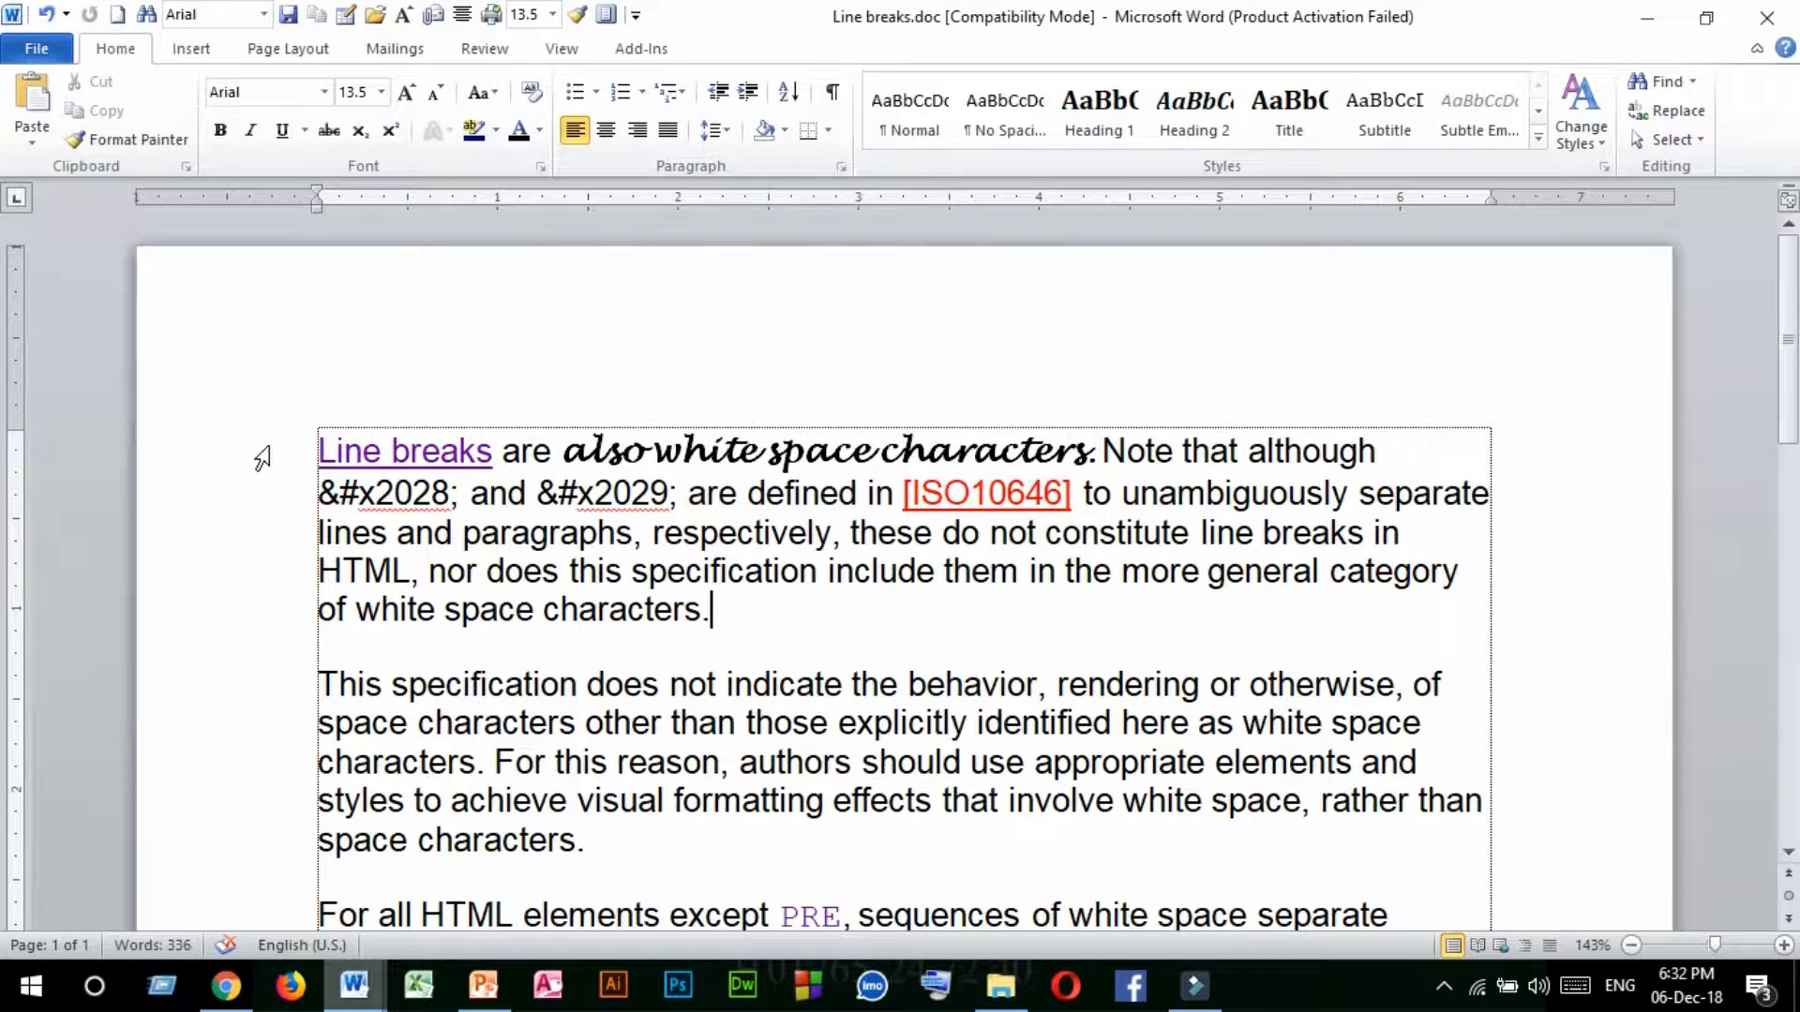
{"action": "mouse_move", "coordinate": [319, 450]}
{"action": "left_mouse_down"}
{"action": "mouse_move", "coordinate": [525, 493]}
{"action": "mouse_move", "coordinate": [735, 611]}
{"action": "mouse_move", "coordinate": [635, 608]}
{"action": "mouse_move", "coordinate": [316, 454]}
{"action": "left_mouse_up"}
{"action": "left_click", "coordinate": [735, 620]}
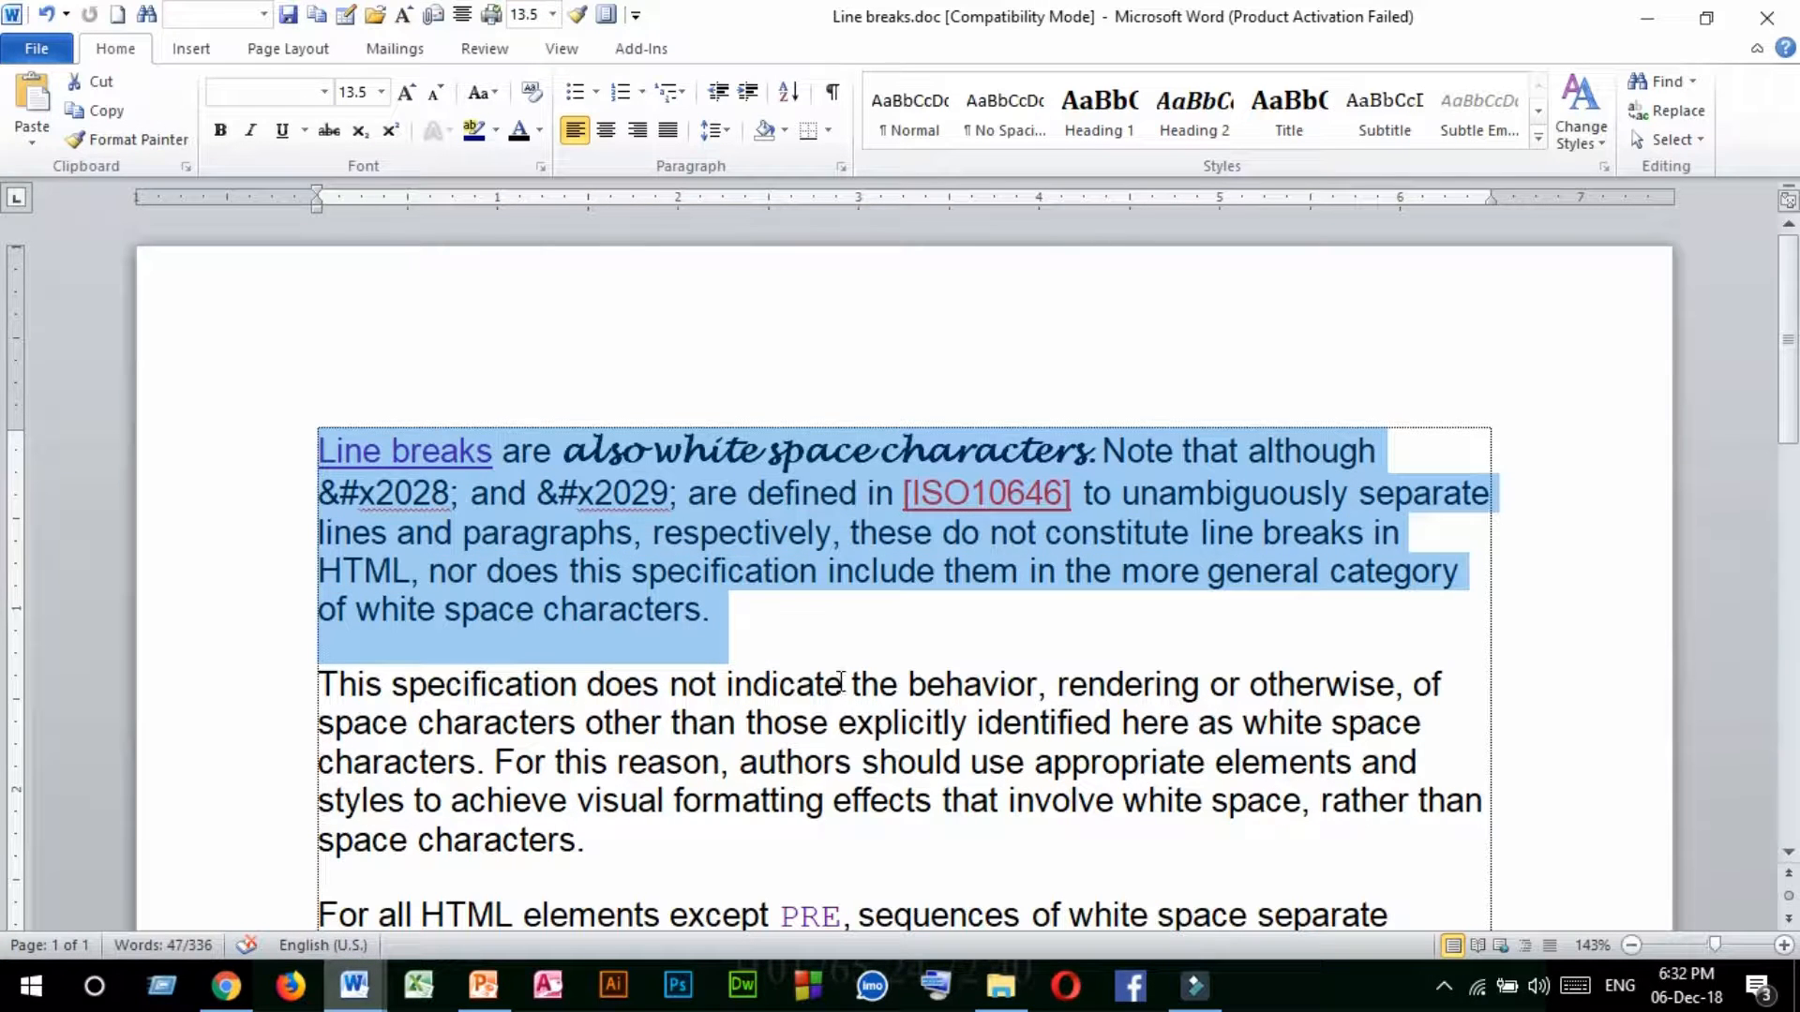
{"action": "left_click", "coordinate": [736, 614]}
{"action": "left_click_drag", "start_coordinate": [741, 617], "coordinate": [321, 450]}
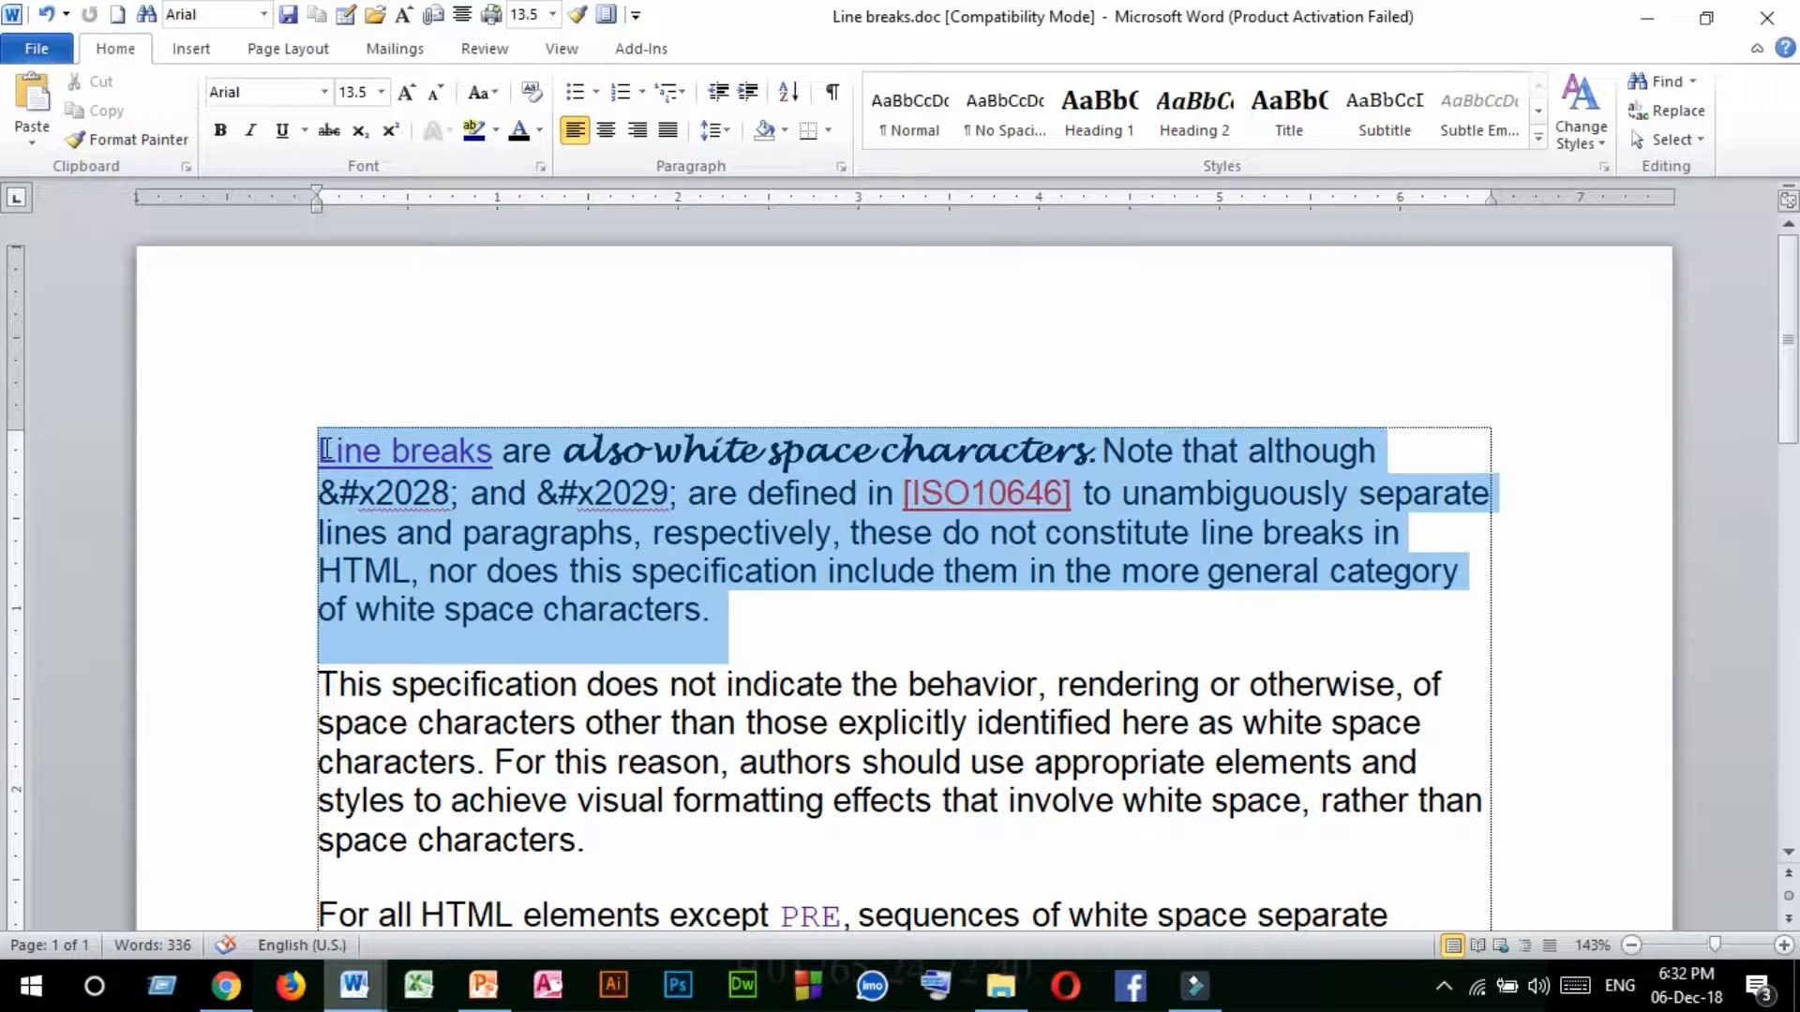
{"action": "left_click", "coordinate": [741, 619]}
{"action": "left_click_drag", "start_coordinate": [741, 619], "coordinate": [328, 443]}
{"action": "left_click", "coordinate": [581, 608]}
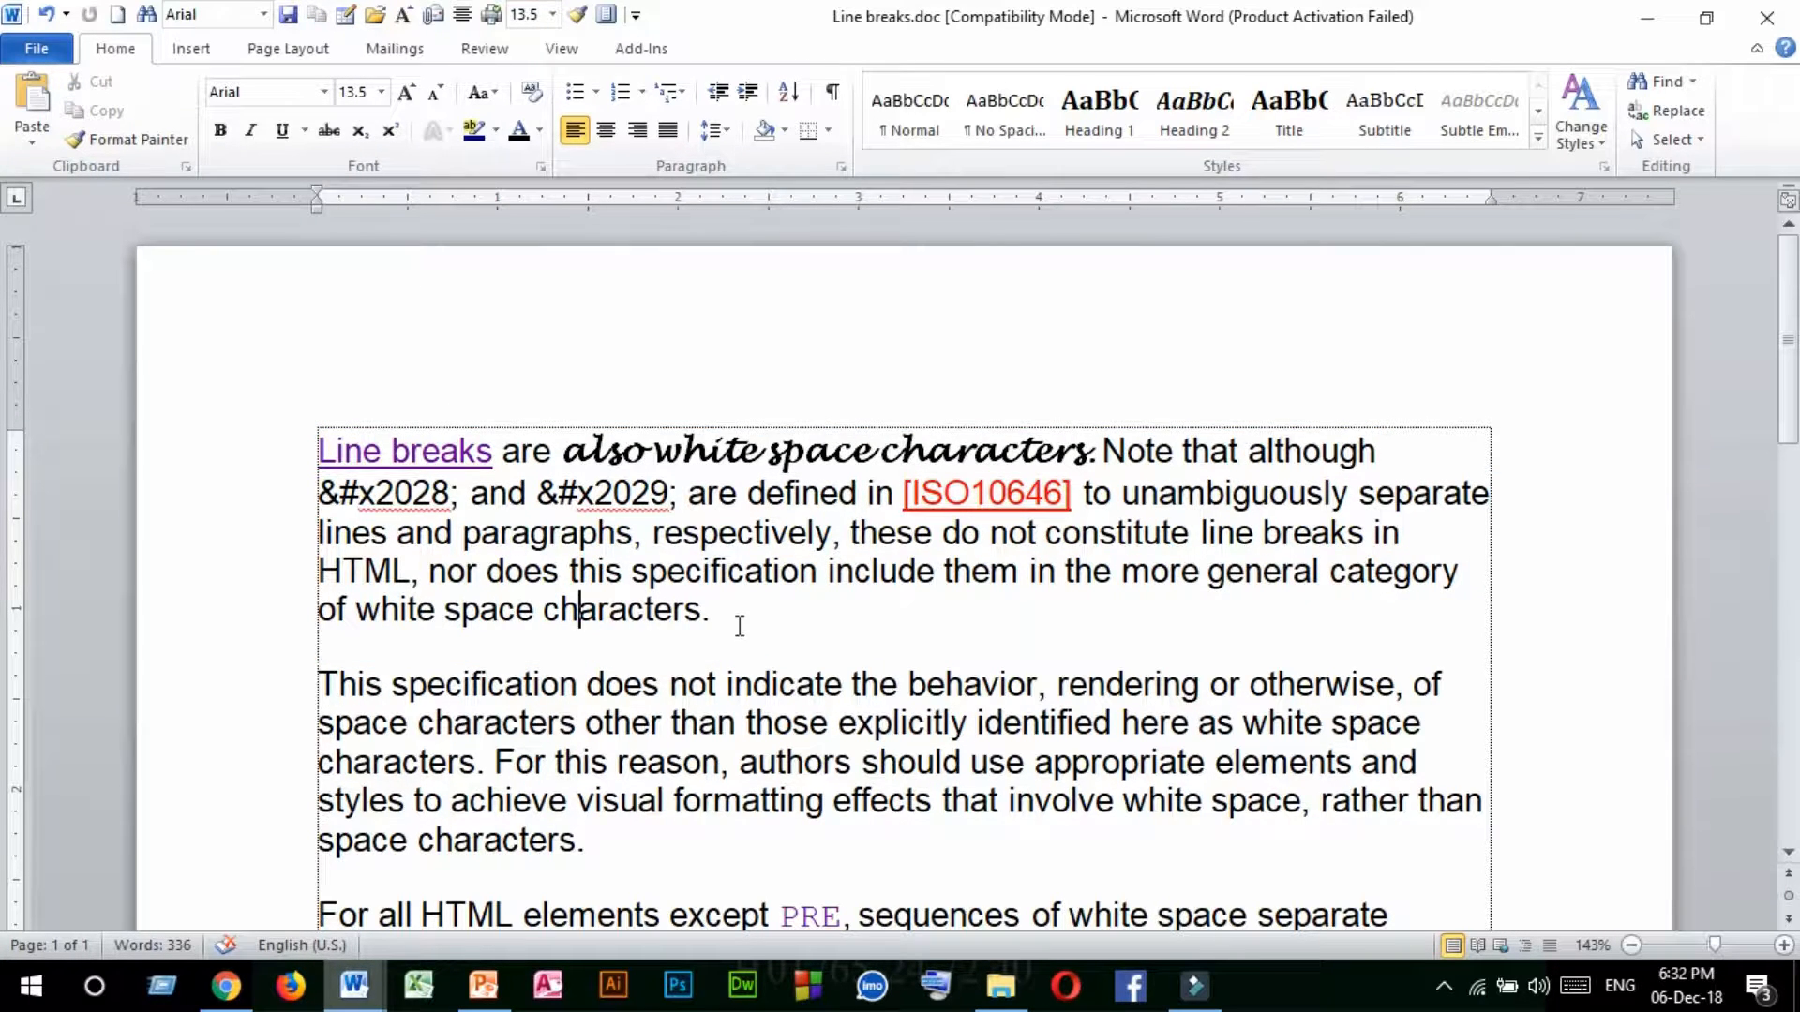
{"action": "left_click_drag", "start_coordinate": [736, 623], "coordinate": [289, 454]}
{"action": "left_click", "coordinate": [635, 615]}
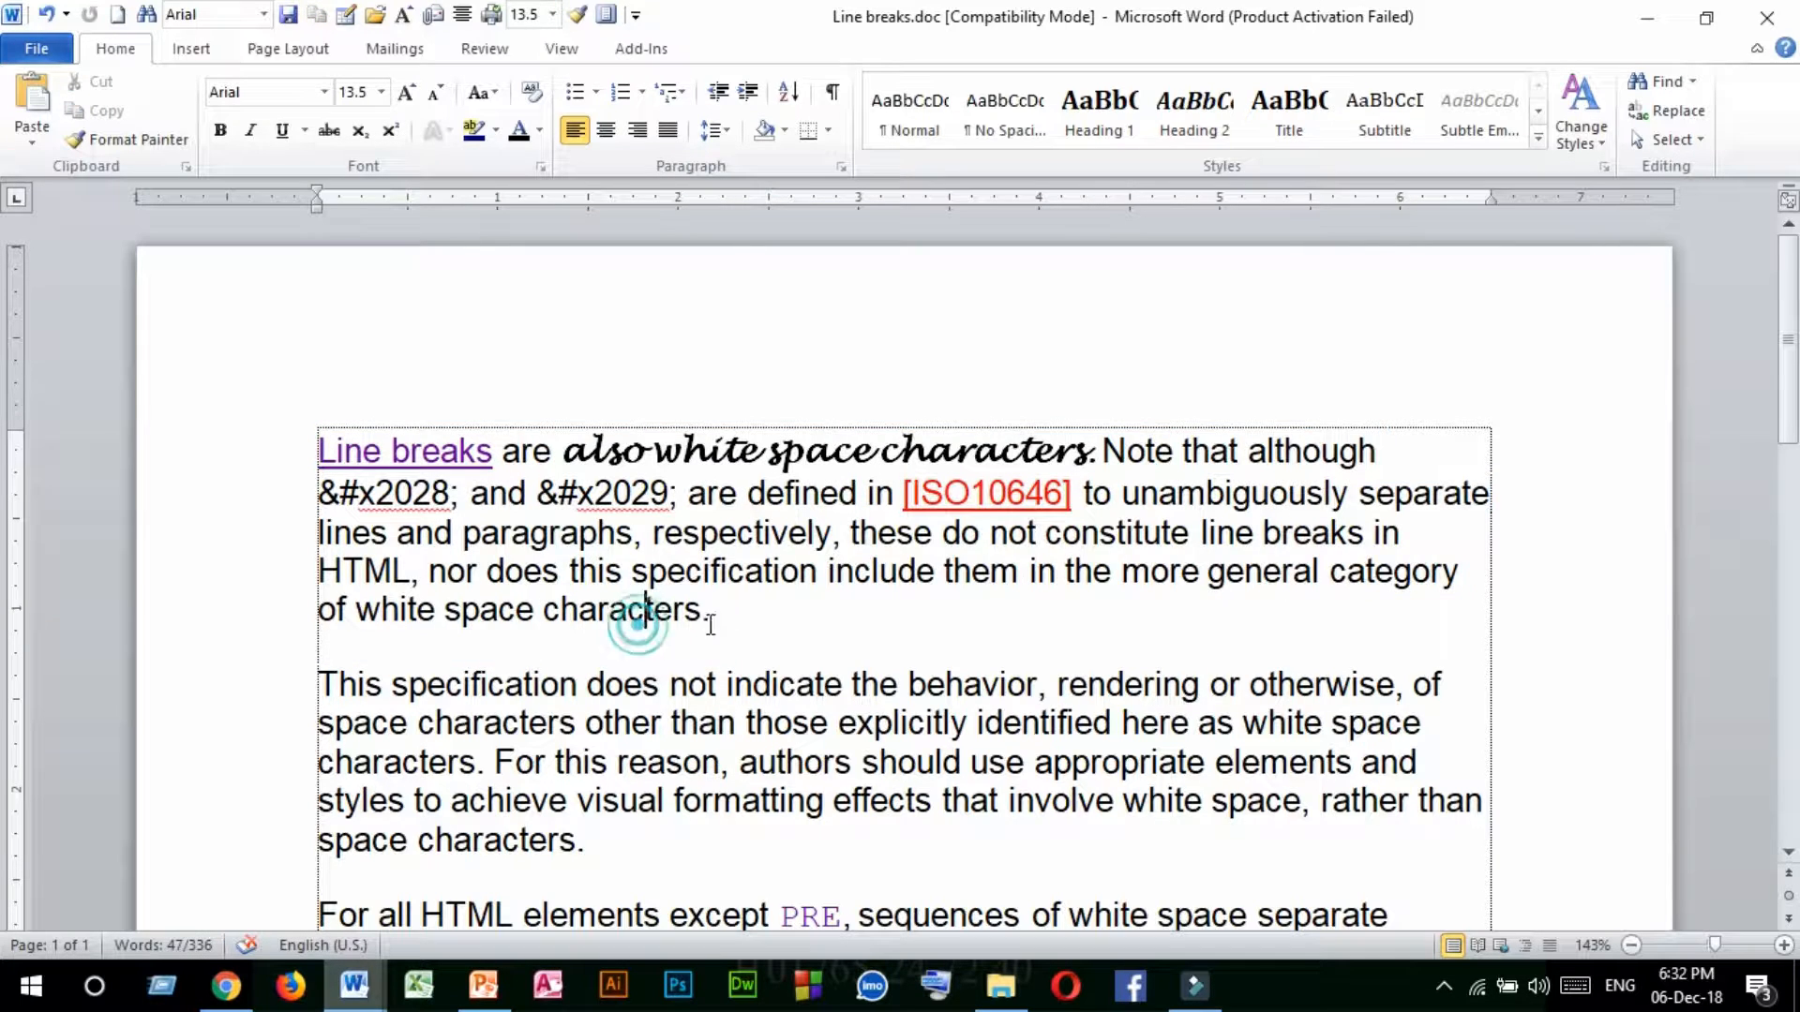
{"action": "left_click_drag", "start_coordinate": [726, 619], "coordinate": [301, 447]}
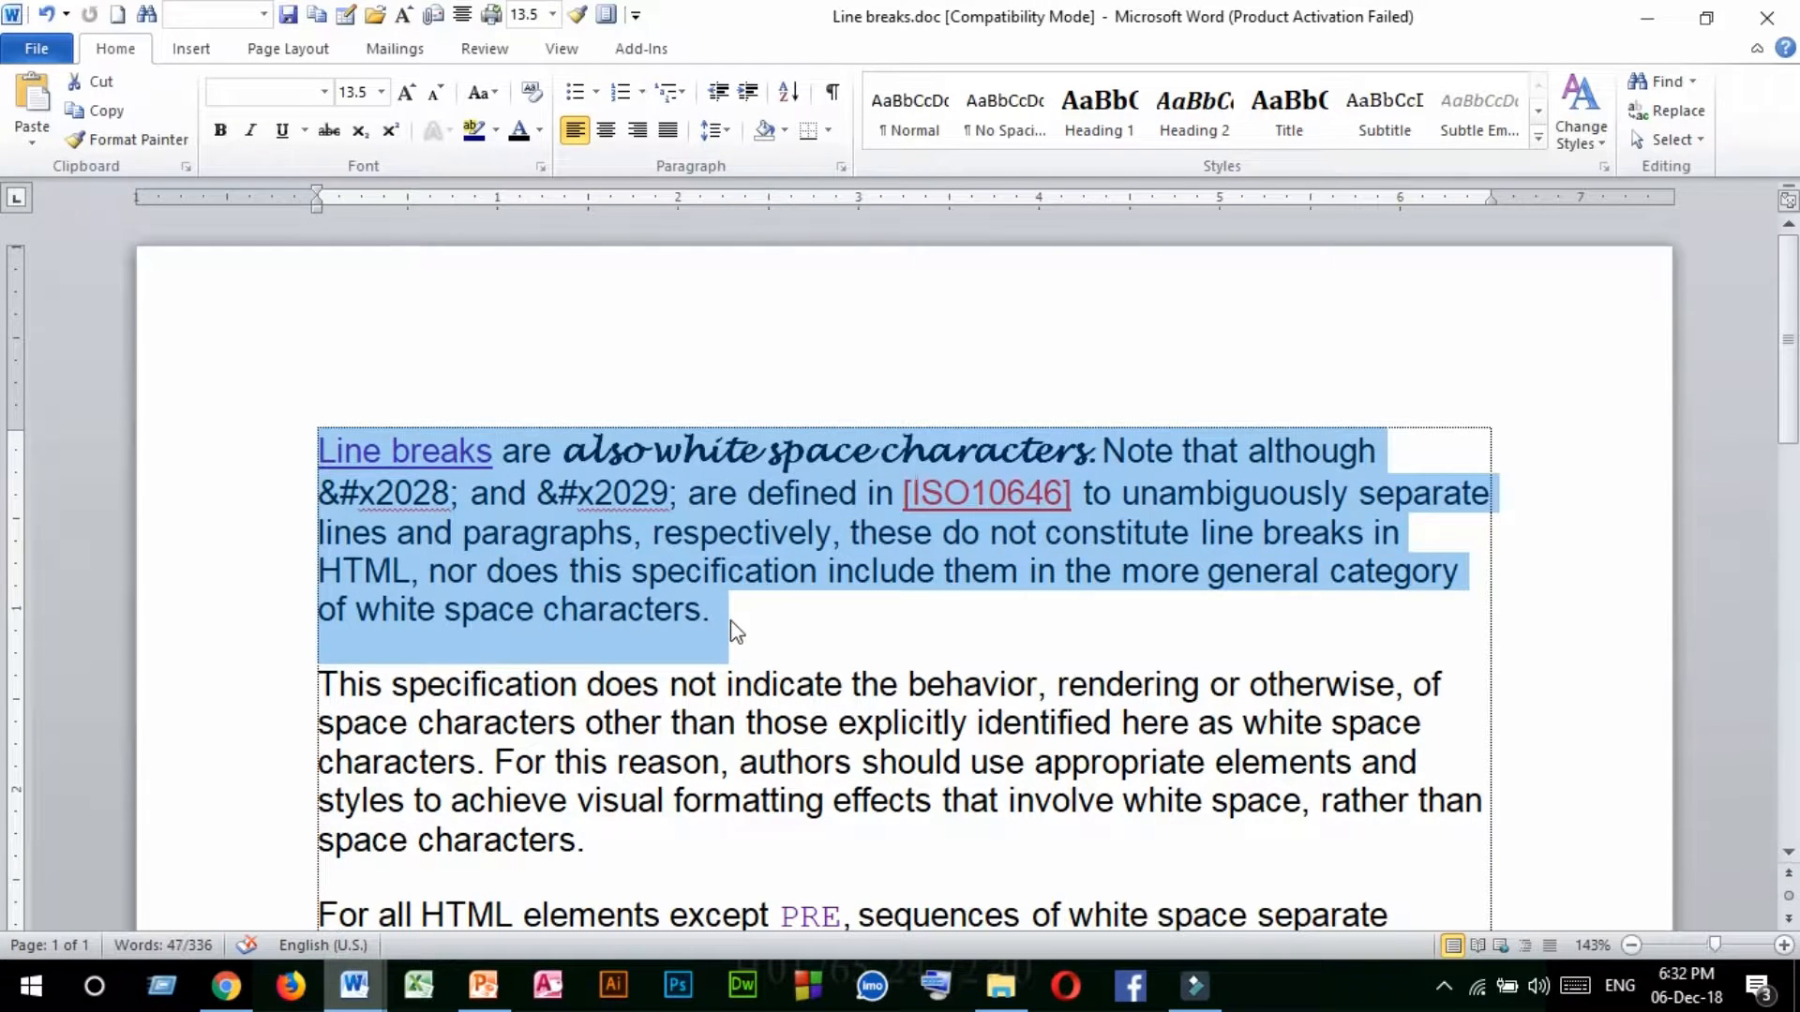
{"action": "left_click", "coordinate": [758, 622]}
{"action": "left_click_drag", "start_coordinate": [758, 621], "coordinate": [311, 424]}
{"action": "left_click", "coordinate": [763, 691]}
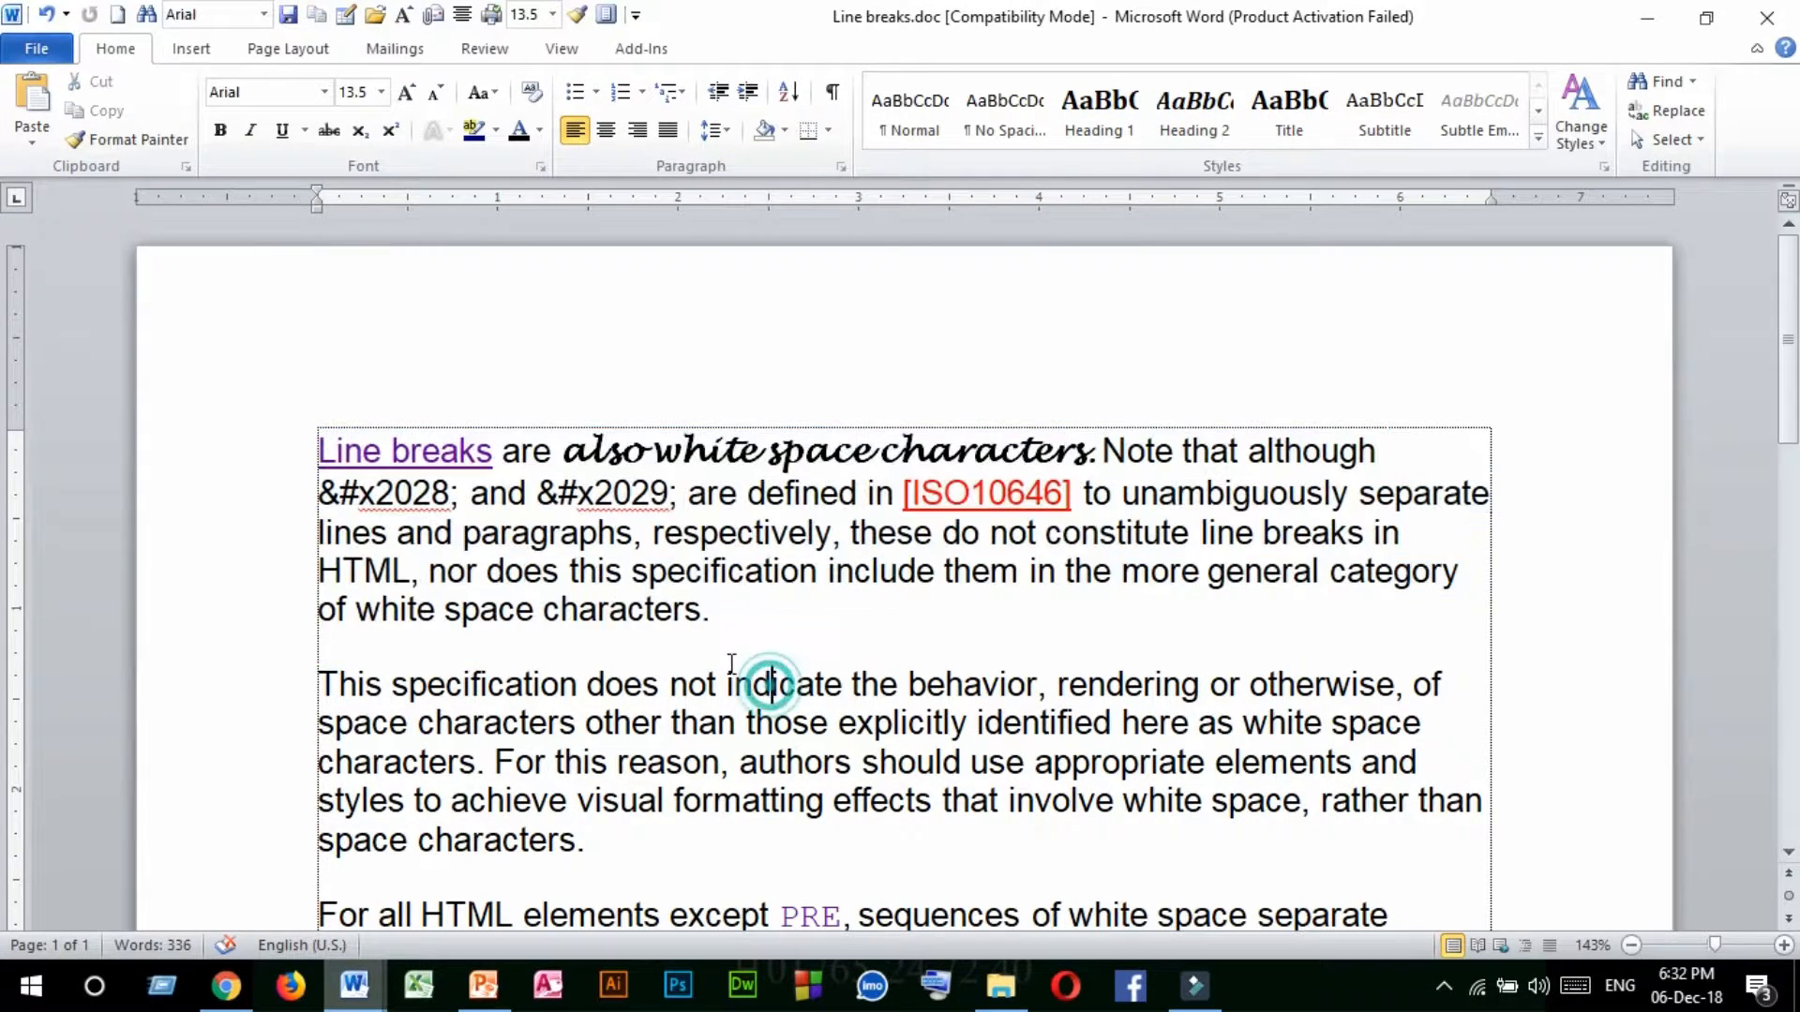
{"action": "scroll", "coordinate": [712, 656], "scroll_direction": "down", "scroll_amount": 4}
{"action": "scroll", "coordinate": [691, 645], "scroll_direction": "up", "scroll_amount": 3}
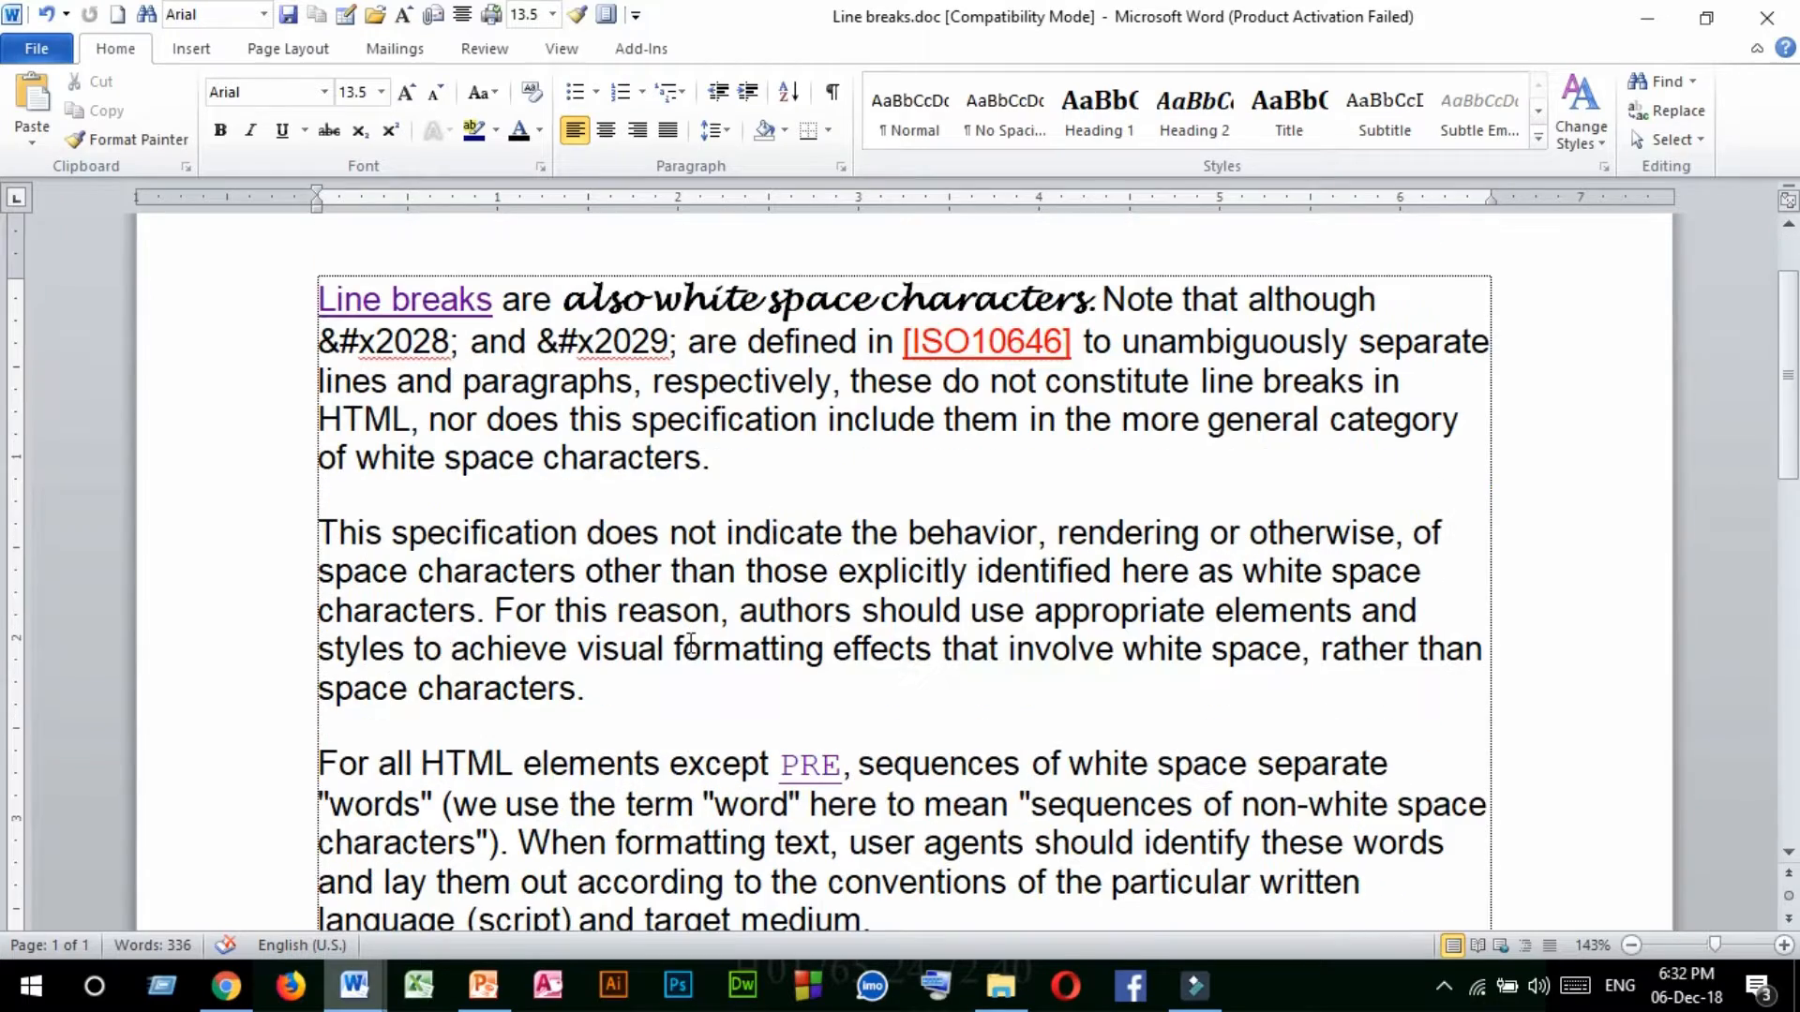
{"action": "left_click", "coordinate": [719, 457]}
{"action": "left_click_drag", "start_coordinate": [720, 456], "coordinate": [316, 298]}
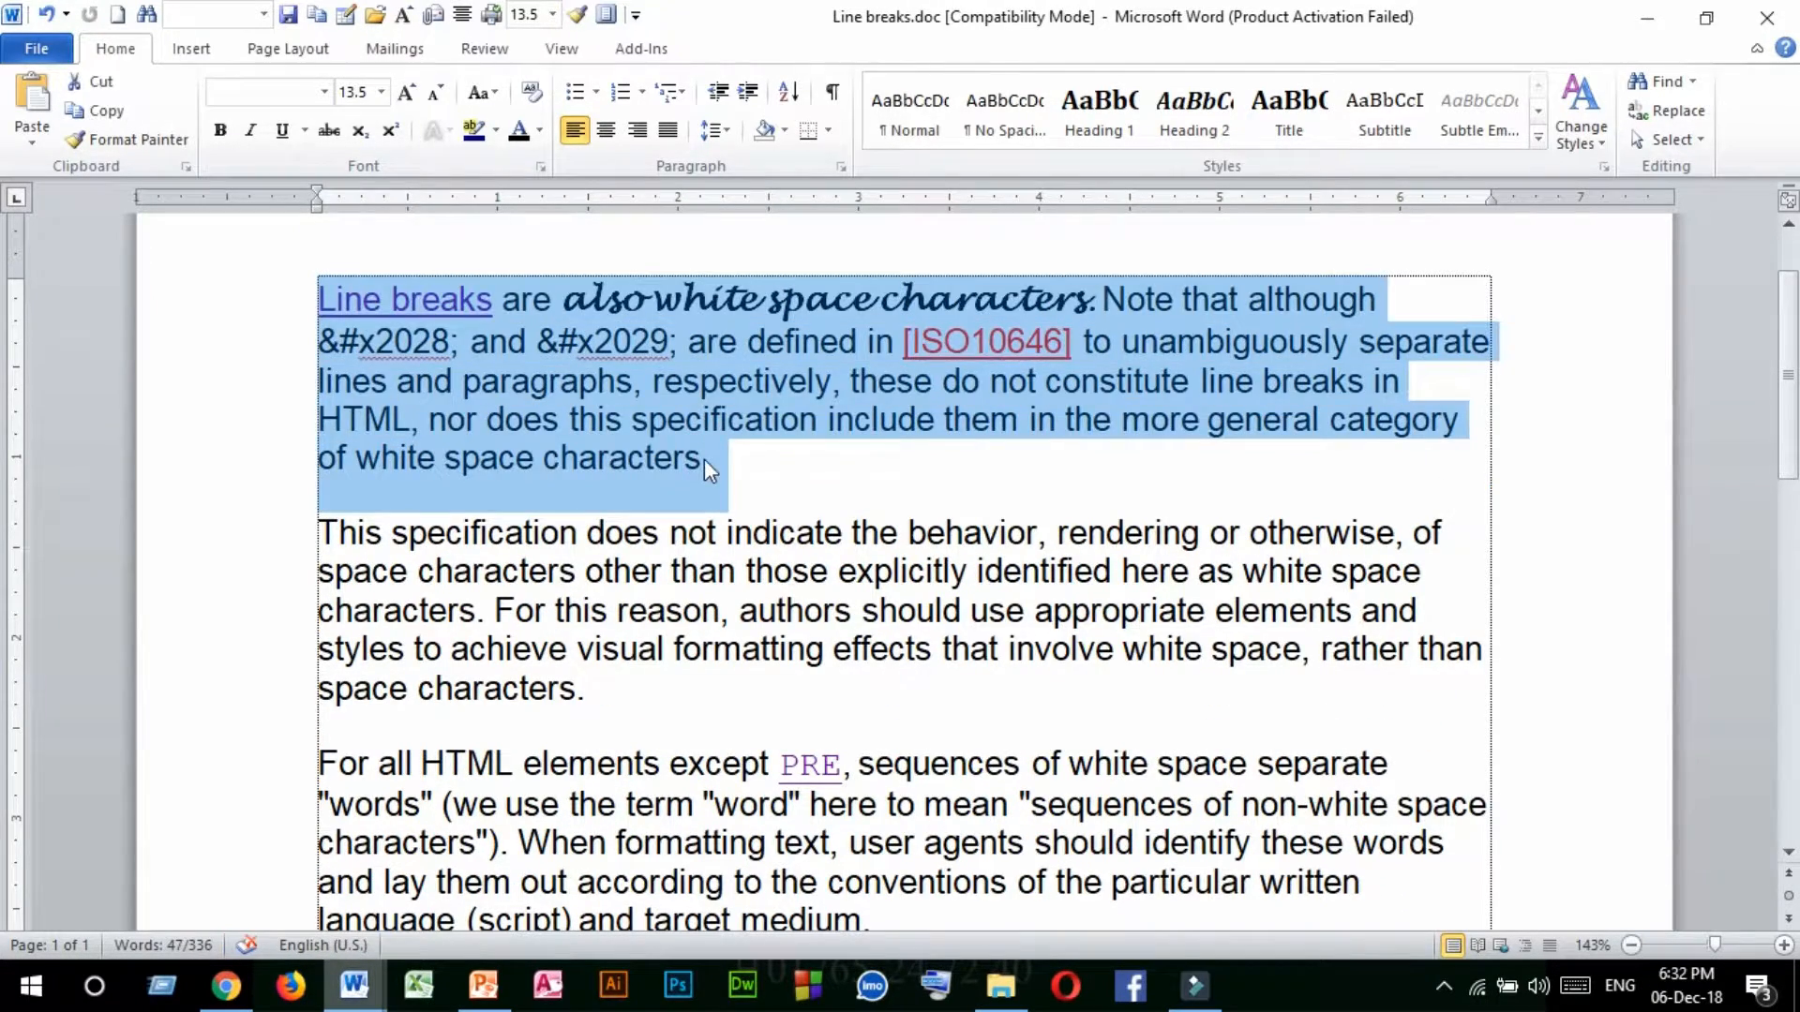
{"action": "left_click", "coordinate": [705, 458]}
View the Create PDF/XPS Document option among the save and send choices, and return to the document.
{"action": "left_click", "coordinate": [32, 52]}
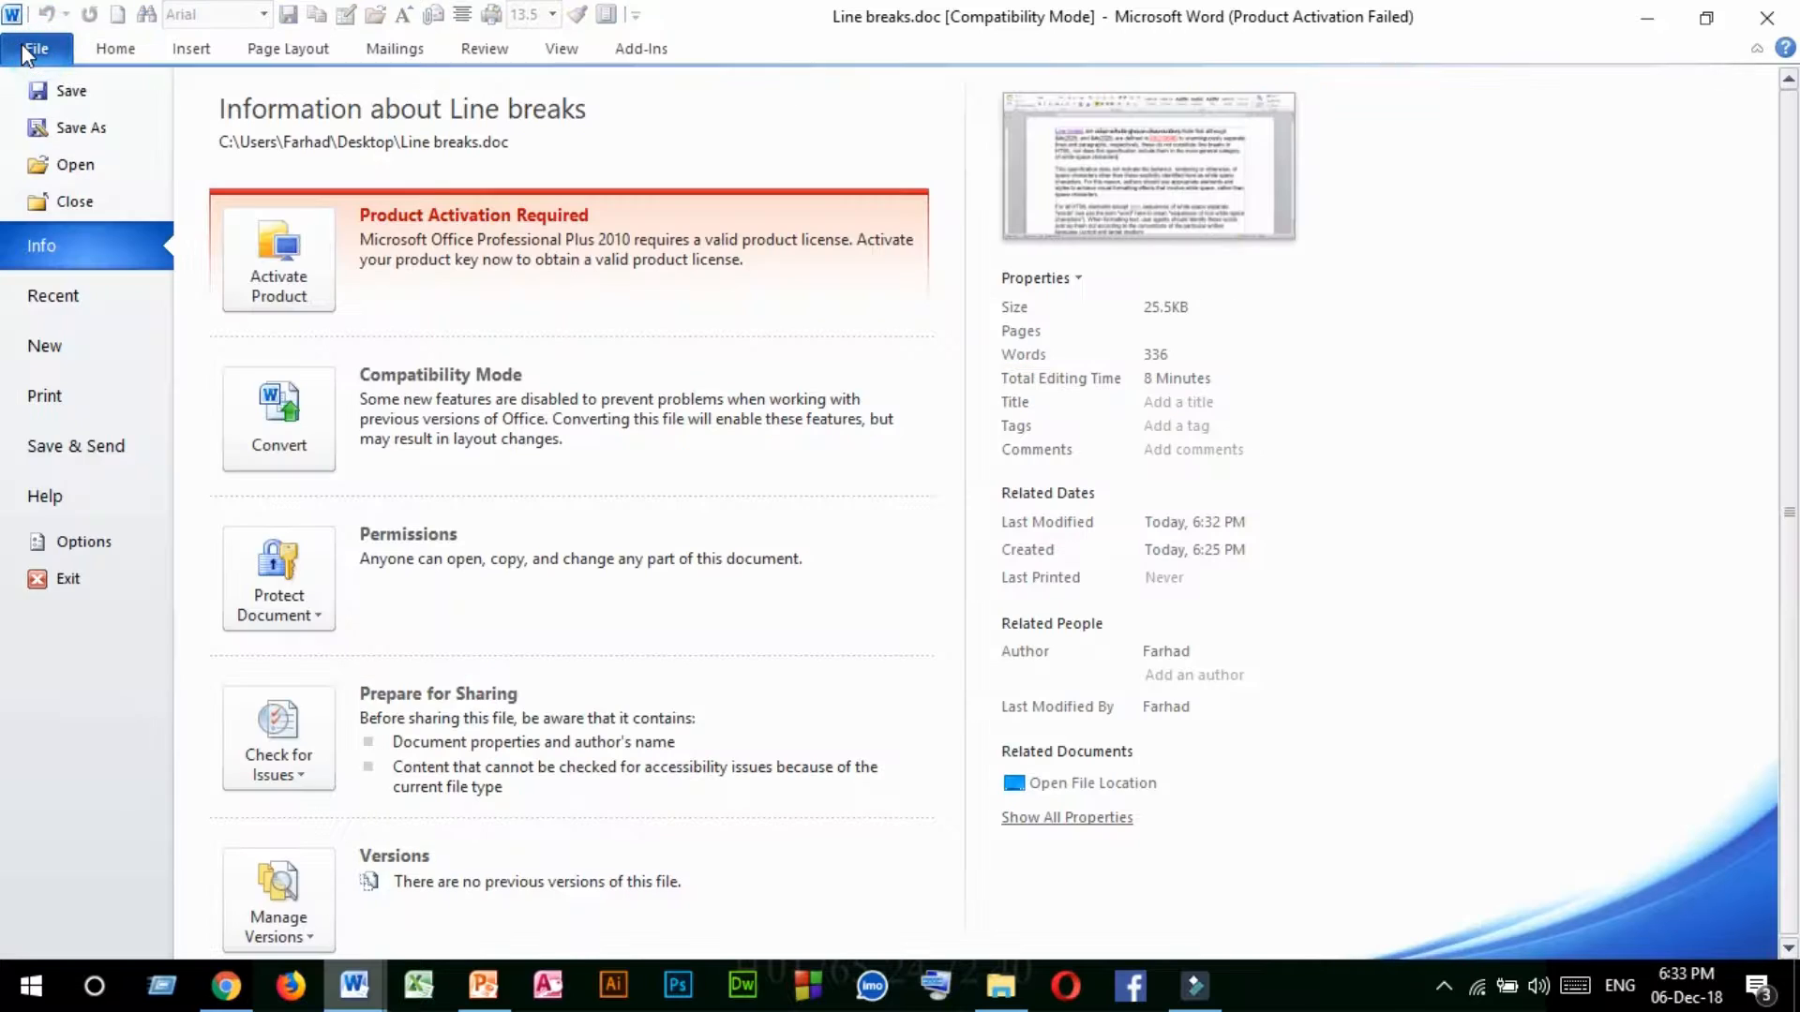
{"action": "left_click", "coordinate": [87, 442]}
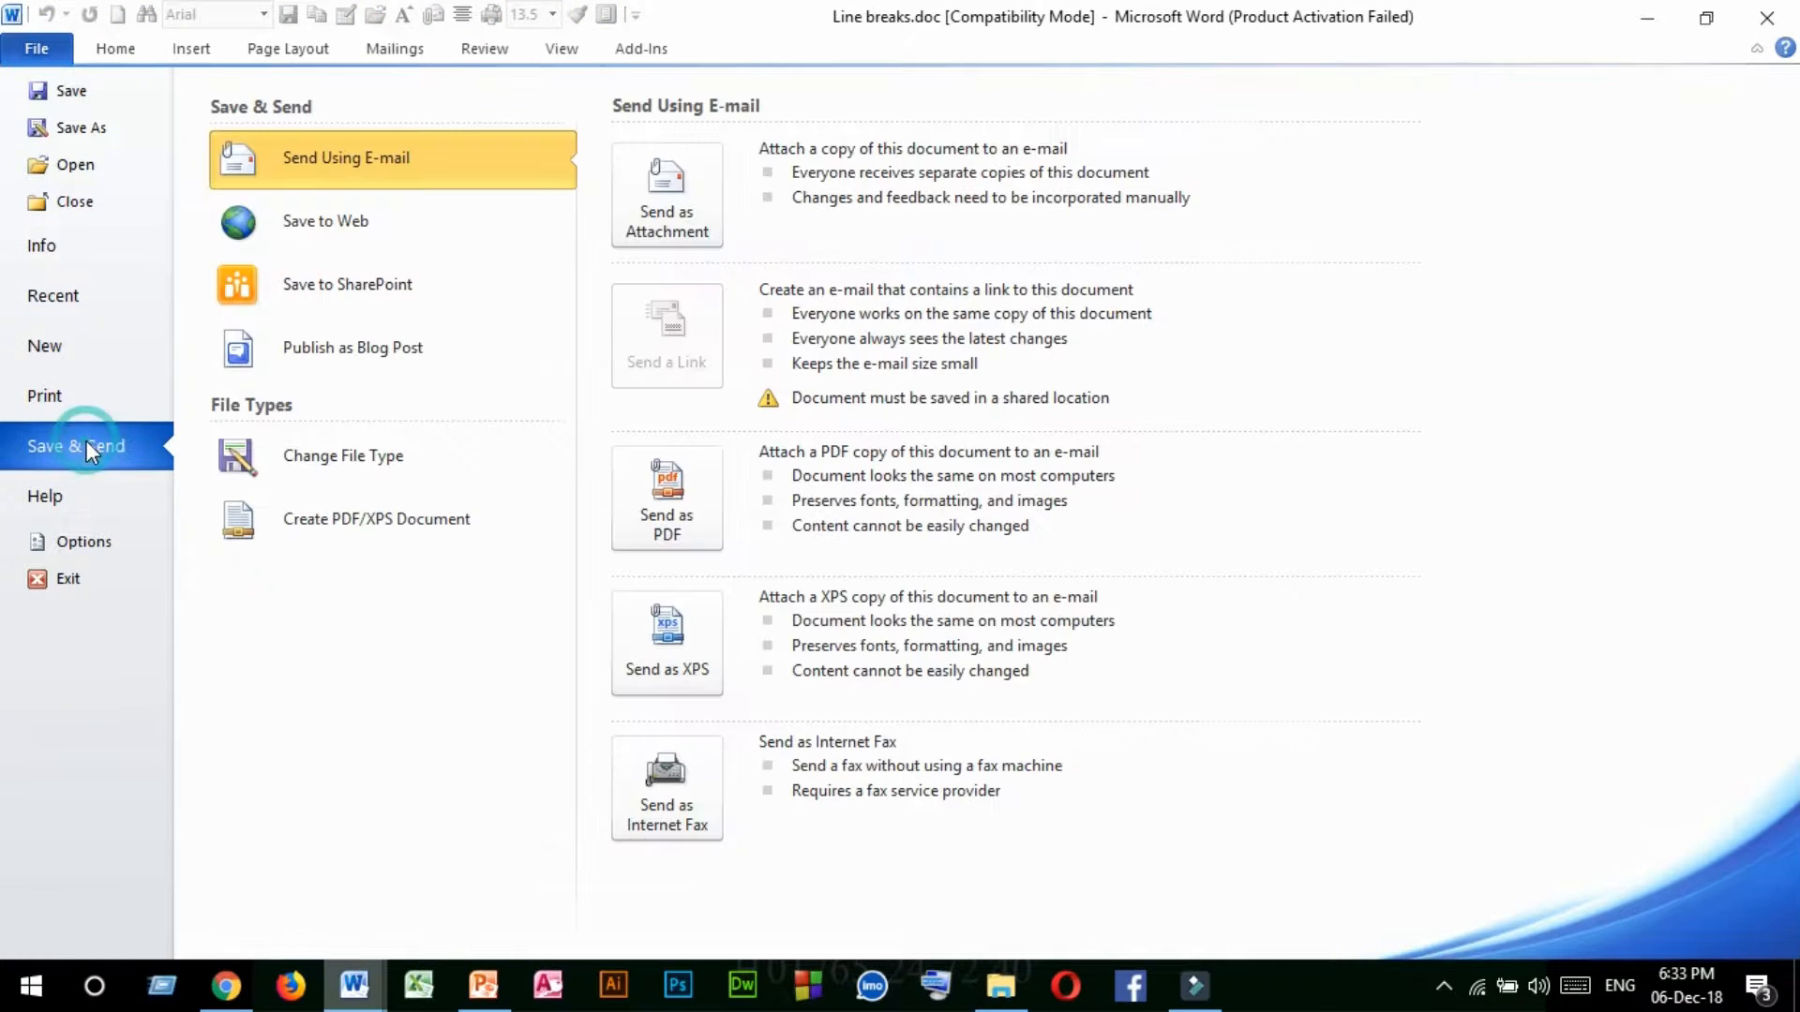
{"action": "left_click", "coordinate": [322, 523]}
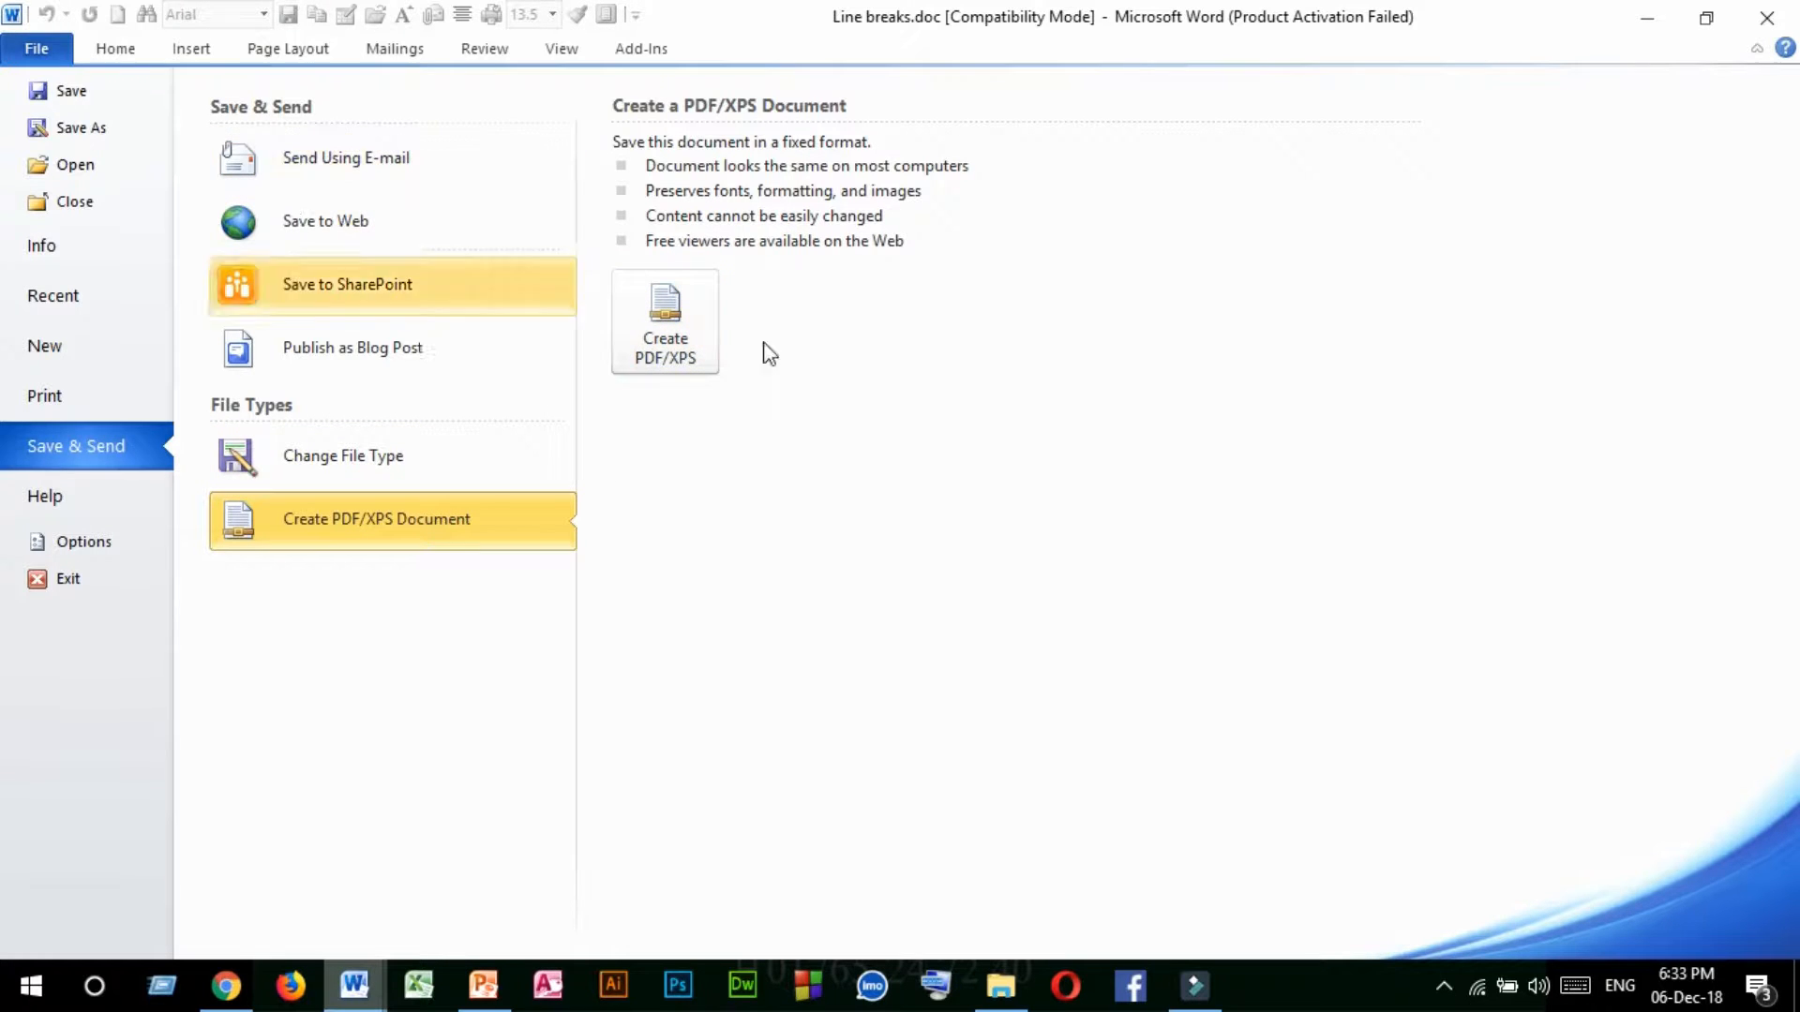
{"action": "left_click", "coordinate": [115, 48]}
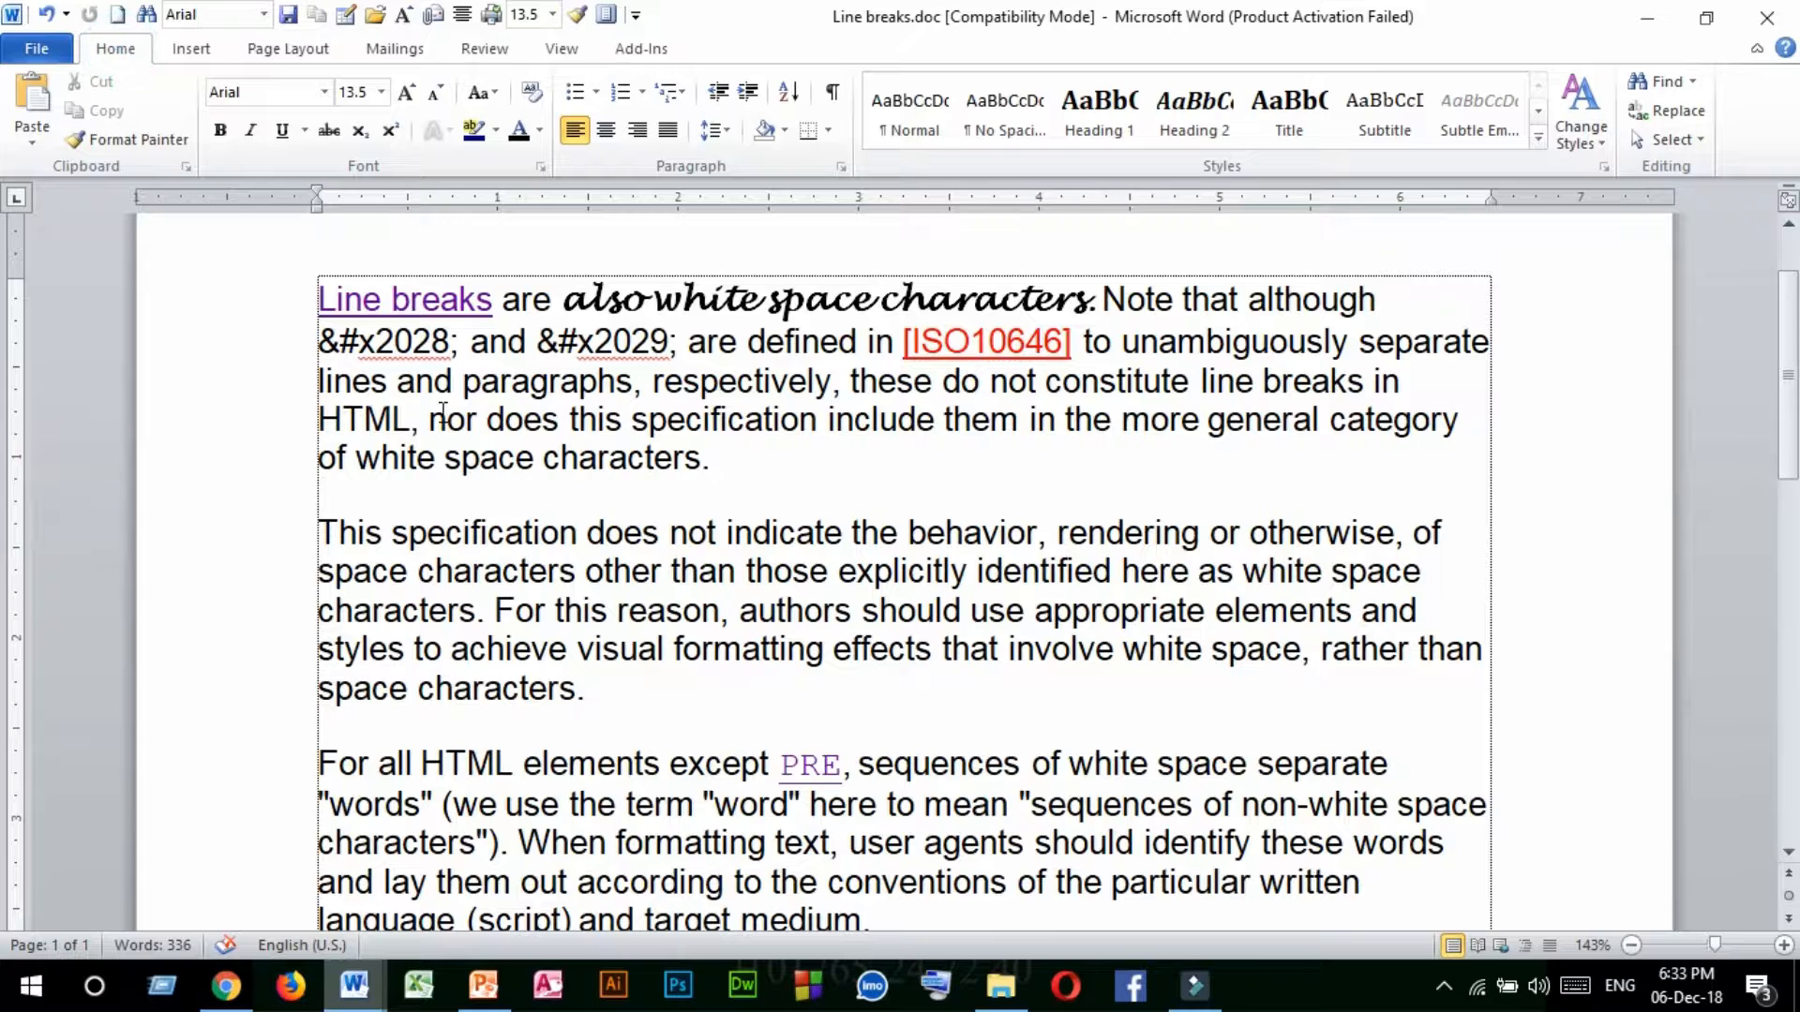
{"action": "left_click_drag", "start_coordinate": [319, 380], "coordinate": [286, 312]}
{"action": "left_click", "coordinate": [730, 466]}
{"action": "left_click", "coordinate": [730, 460]}
{"action": "left_click_drag", "start_coordinate": [731, 459], "coordinate": [324, 310]}
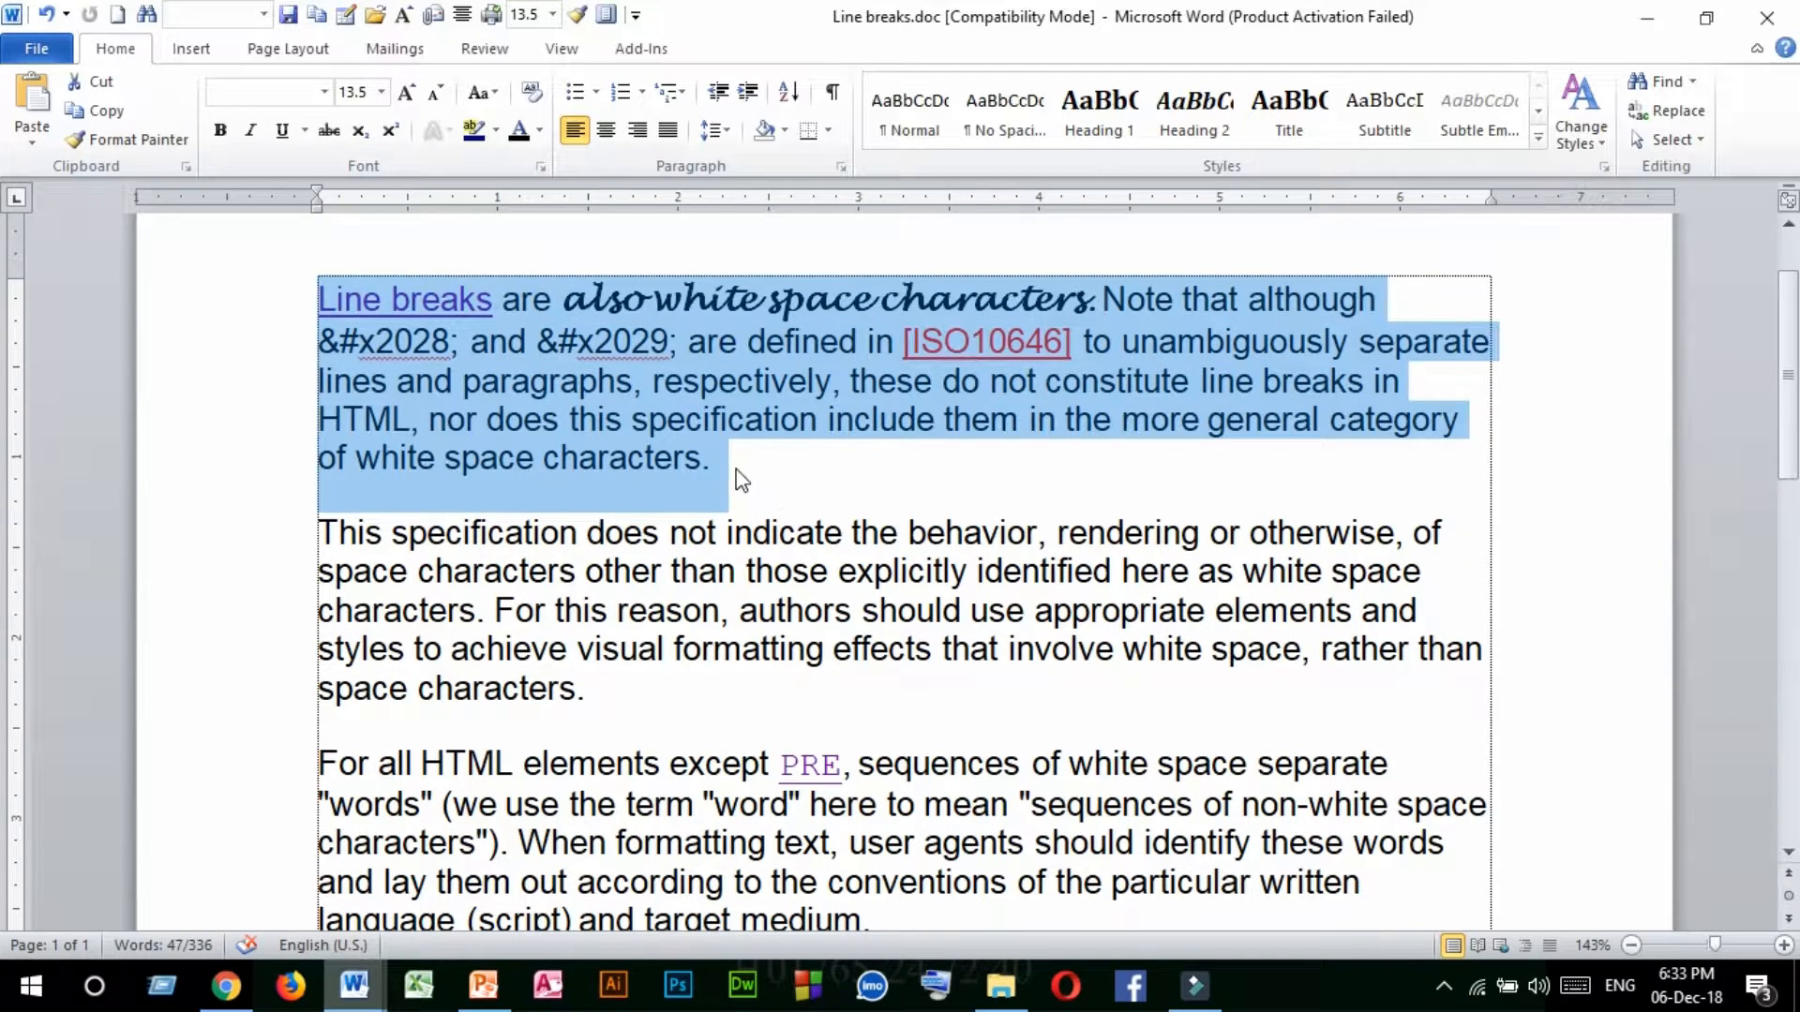
{"action": "left_click", "coordinate": [737, 468]}
{"action": "left_click_drag", "start_coordinate": [735, 464], "coordinate": [331, 294]}
{"action": "left_click_drag", "start_coordinate": [747, 474], "coordinate": [310, 301]}
{"action": "left_click", "coordinate": [730, 470]}
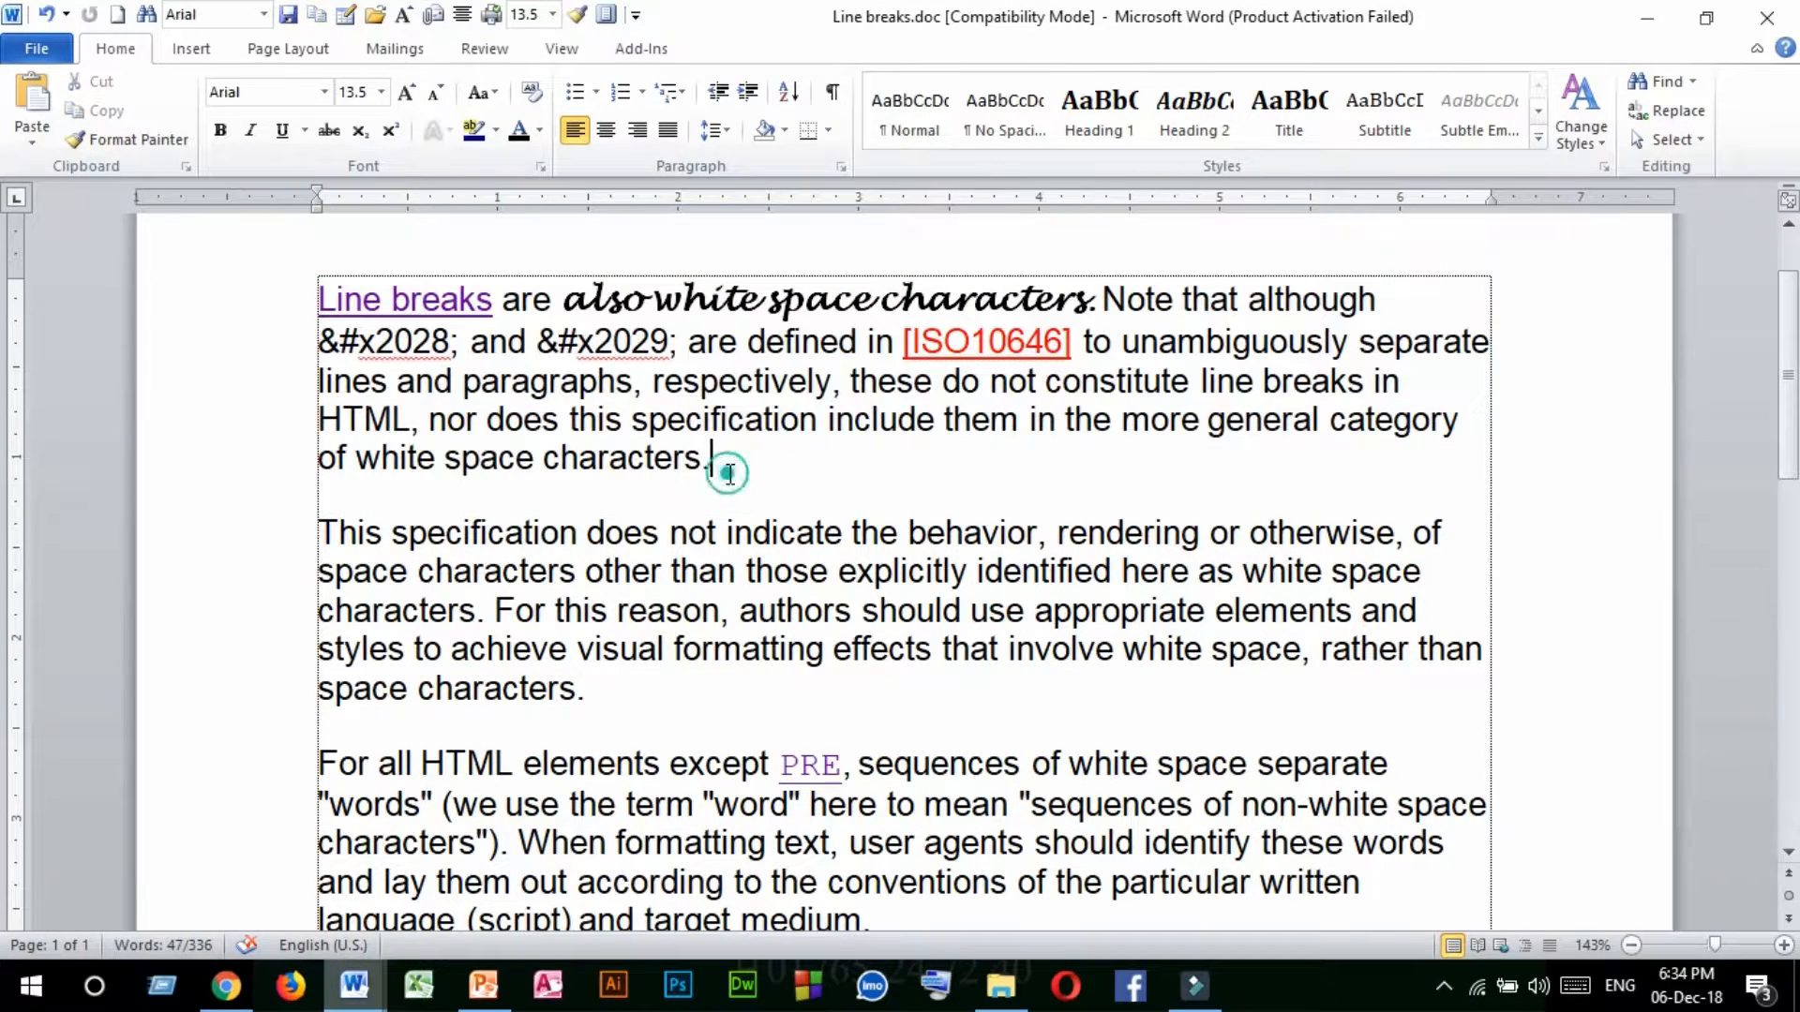
{"action": "left_click", "coordinate": [731, 470]}
{"action": "left_click_drag", "start_coordinate": [693, 462], "coordinate": [257, 301]}
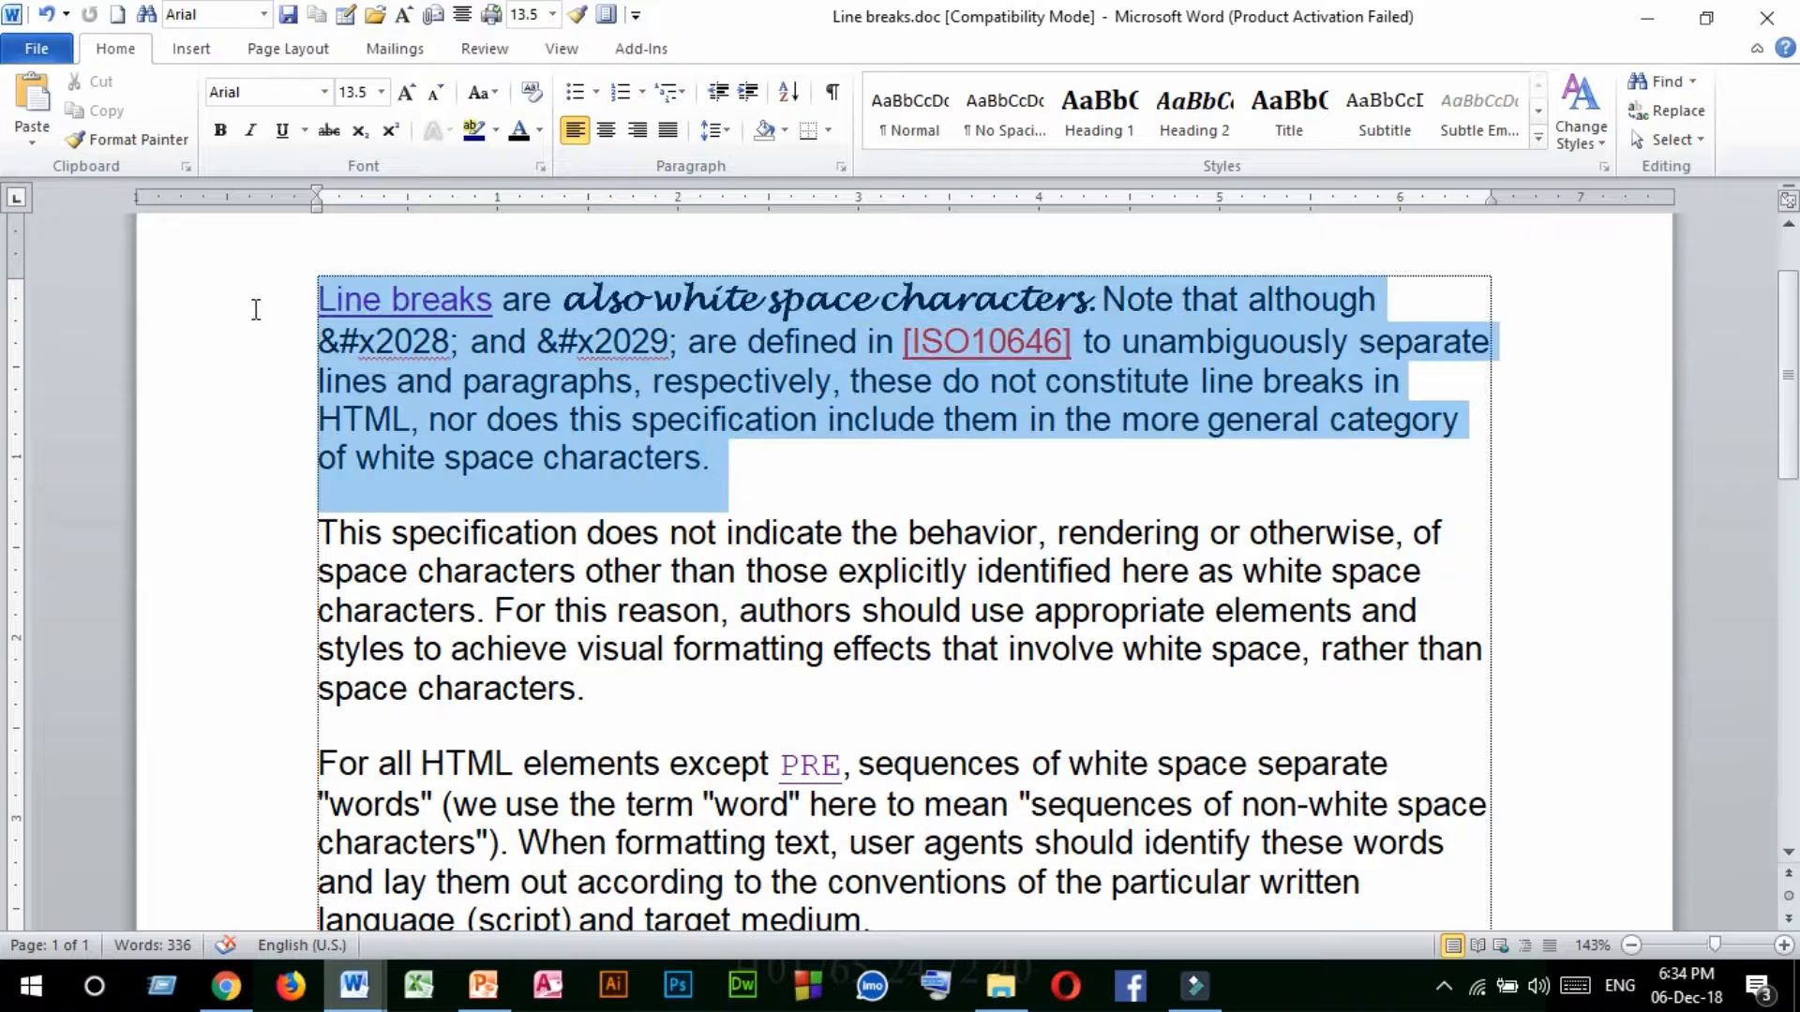
{"action": "left_click", "coordinate": [701, 459]}
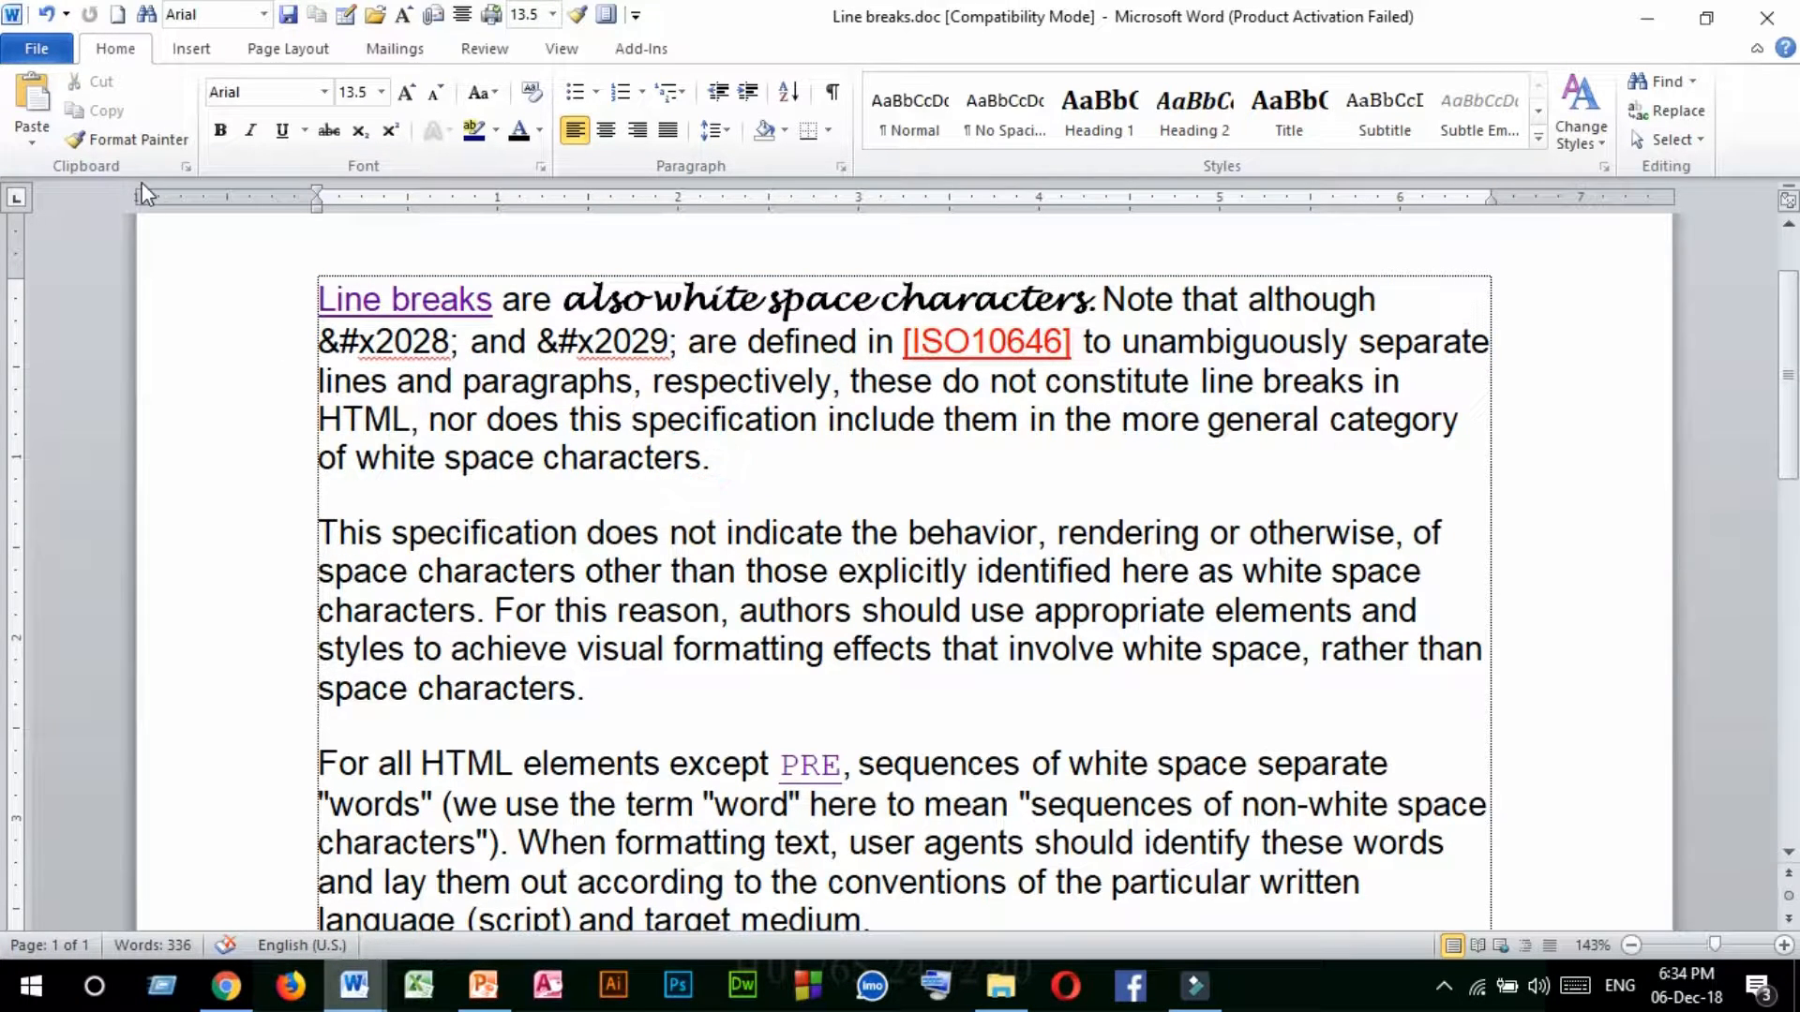
Try to publish the document to the Desktop as Line breaks.pdf in PDF format.
{"action": "left_click", "coordinate": [36, 47]}
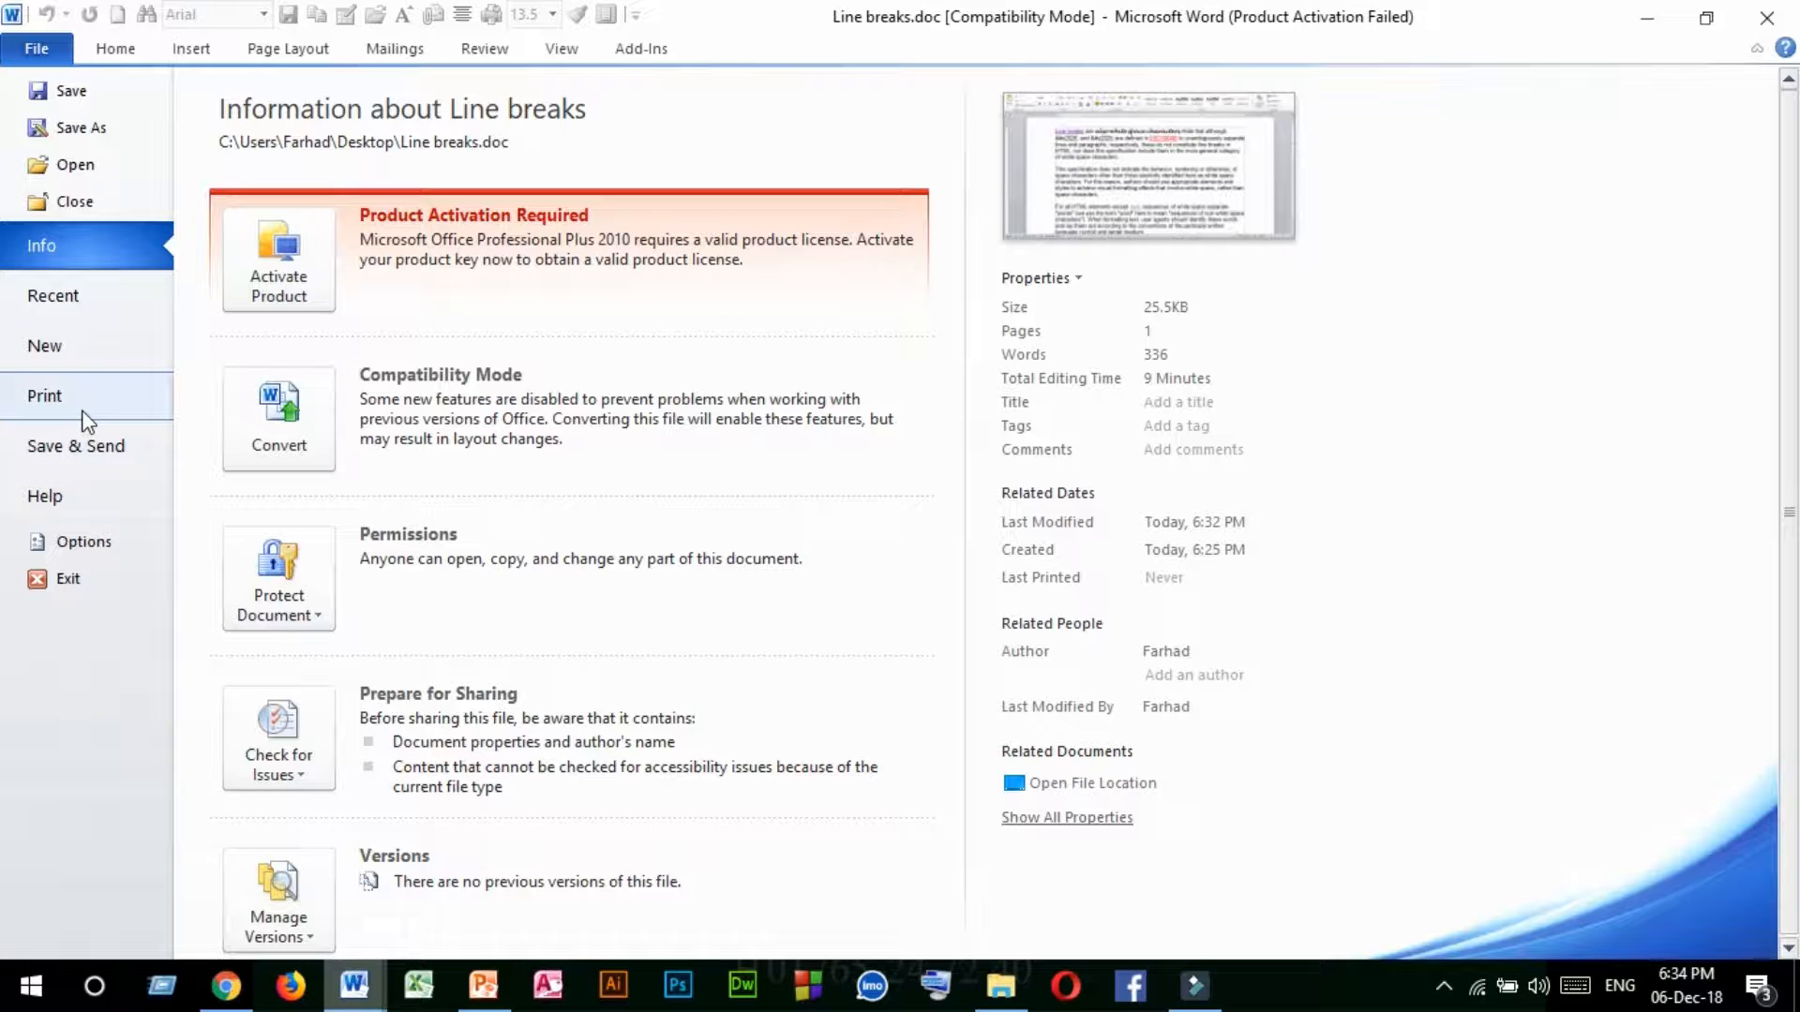
{"action": "left_click", "coordinate": [81, 446]}
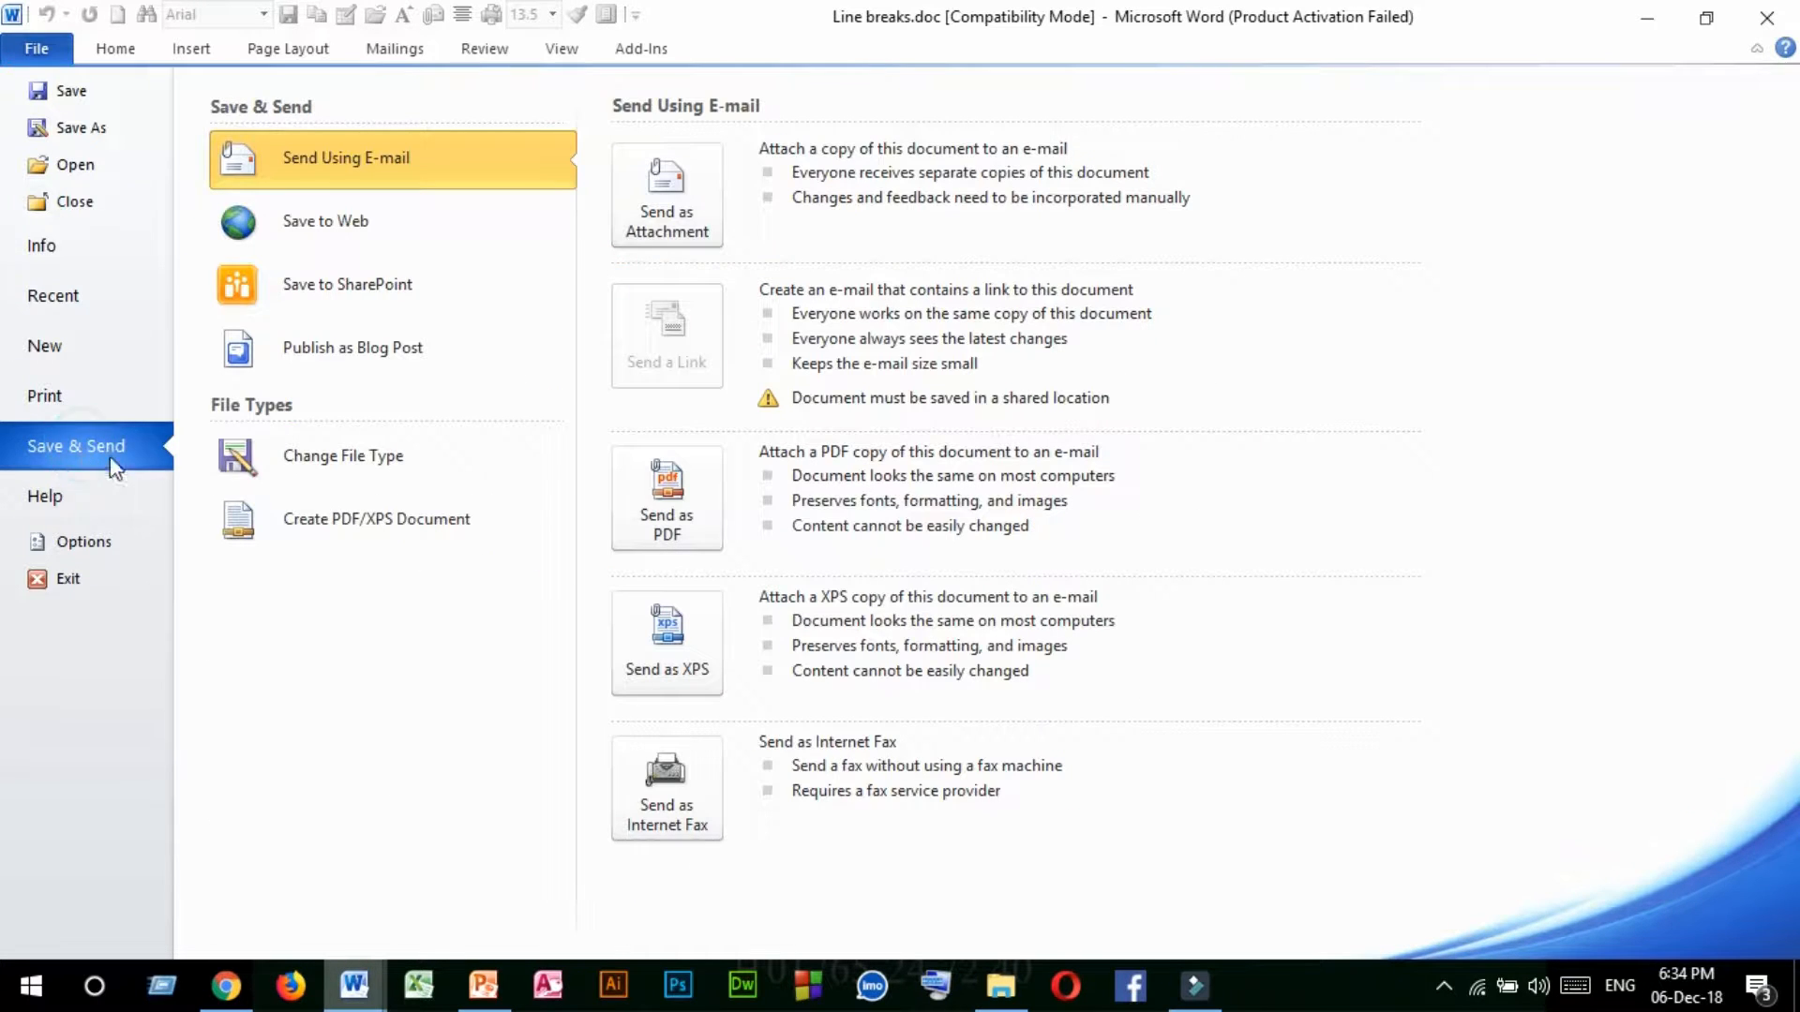
{"action": "left_click", "coordinate": [329, 521]}
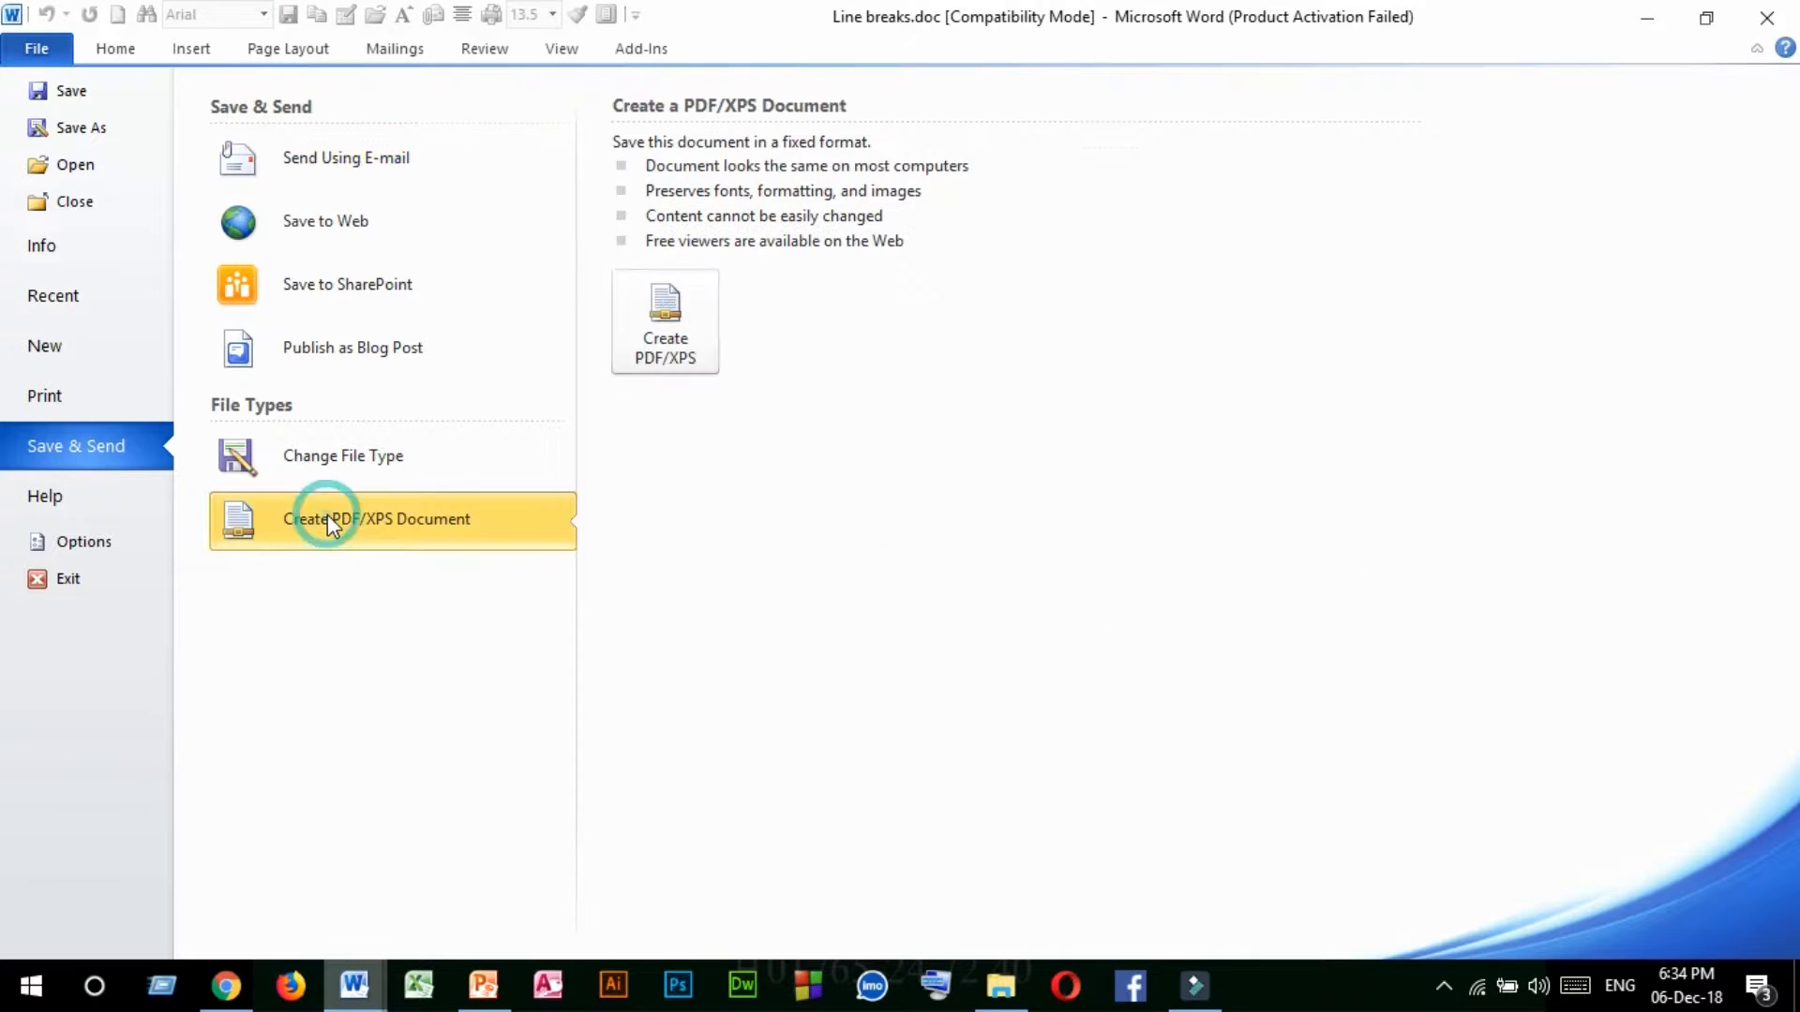
{"action": "left_click", "coordinate": [667, 325]}
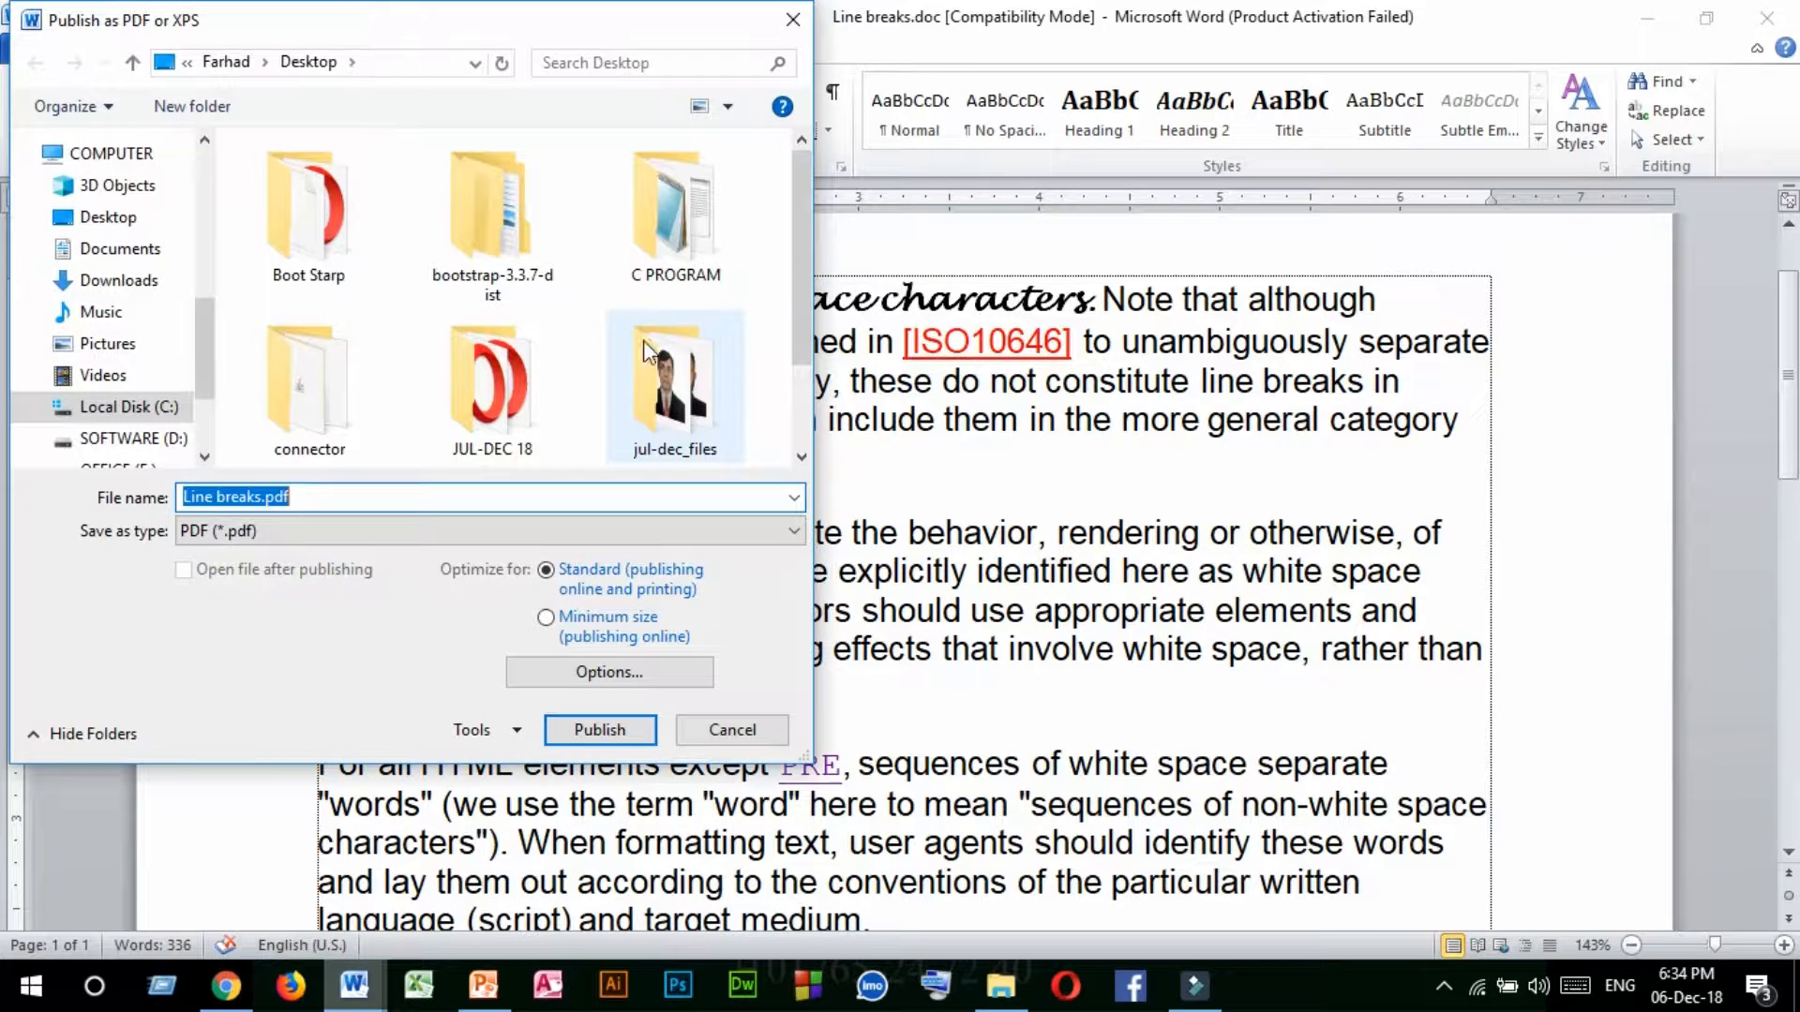
{"action": "left_click_drag", "start_coordinate": [208, 347], "coordinate": [201, 199]}
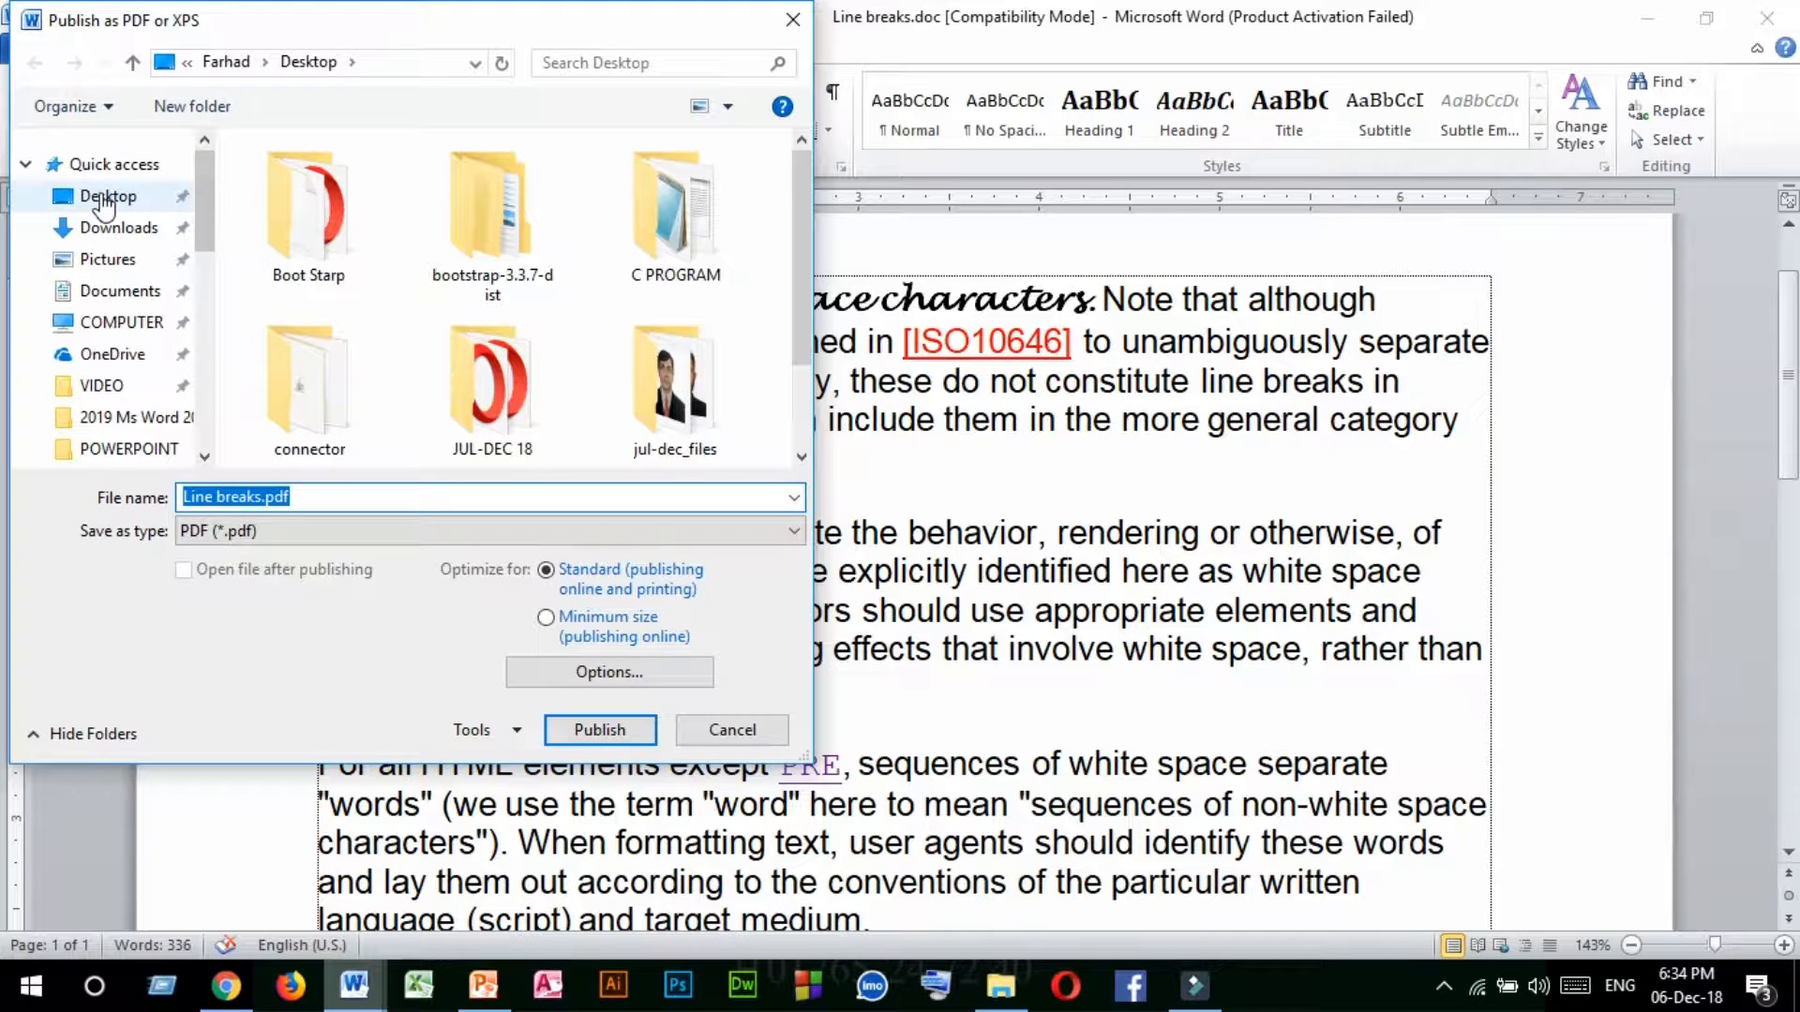
{"action": "left_click", "coordinate": [105, 199]}
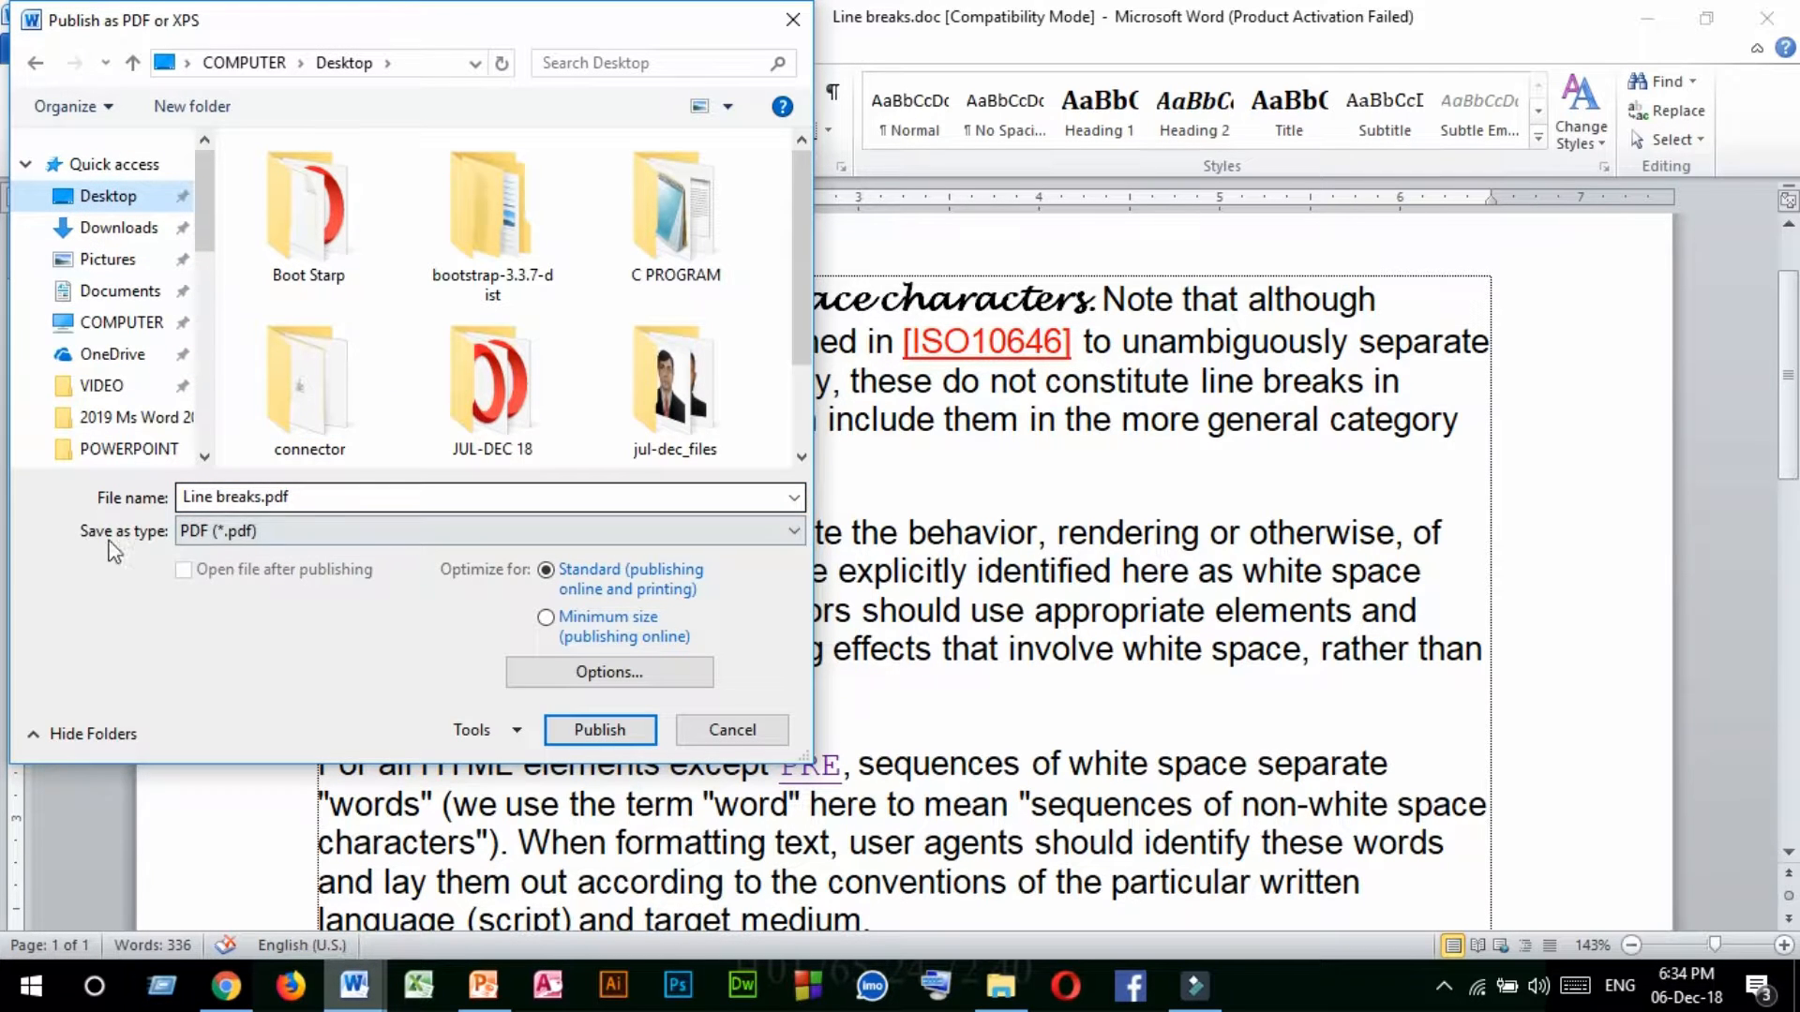
{"action": "left_click", "coordinate": [363, 530]}
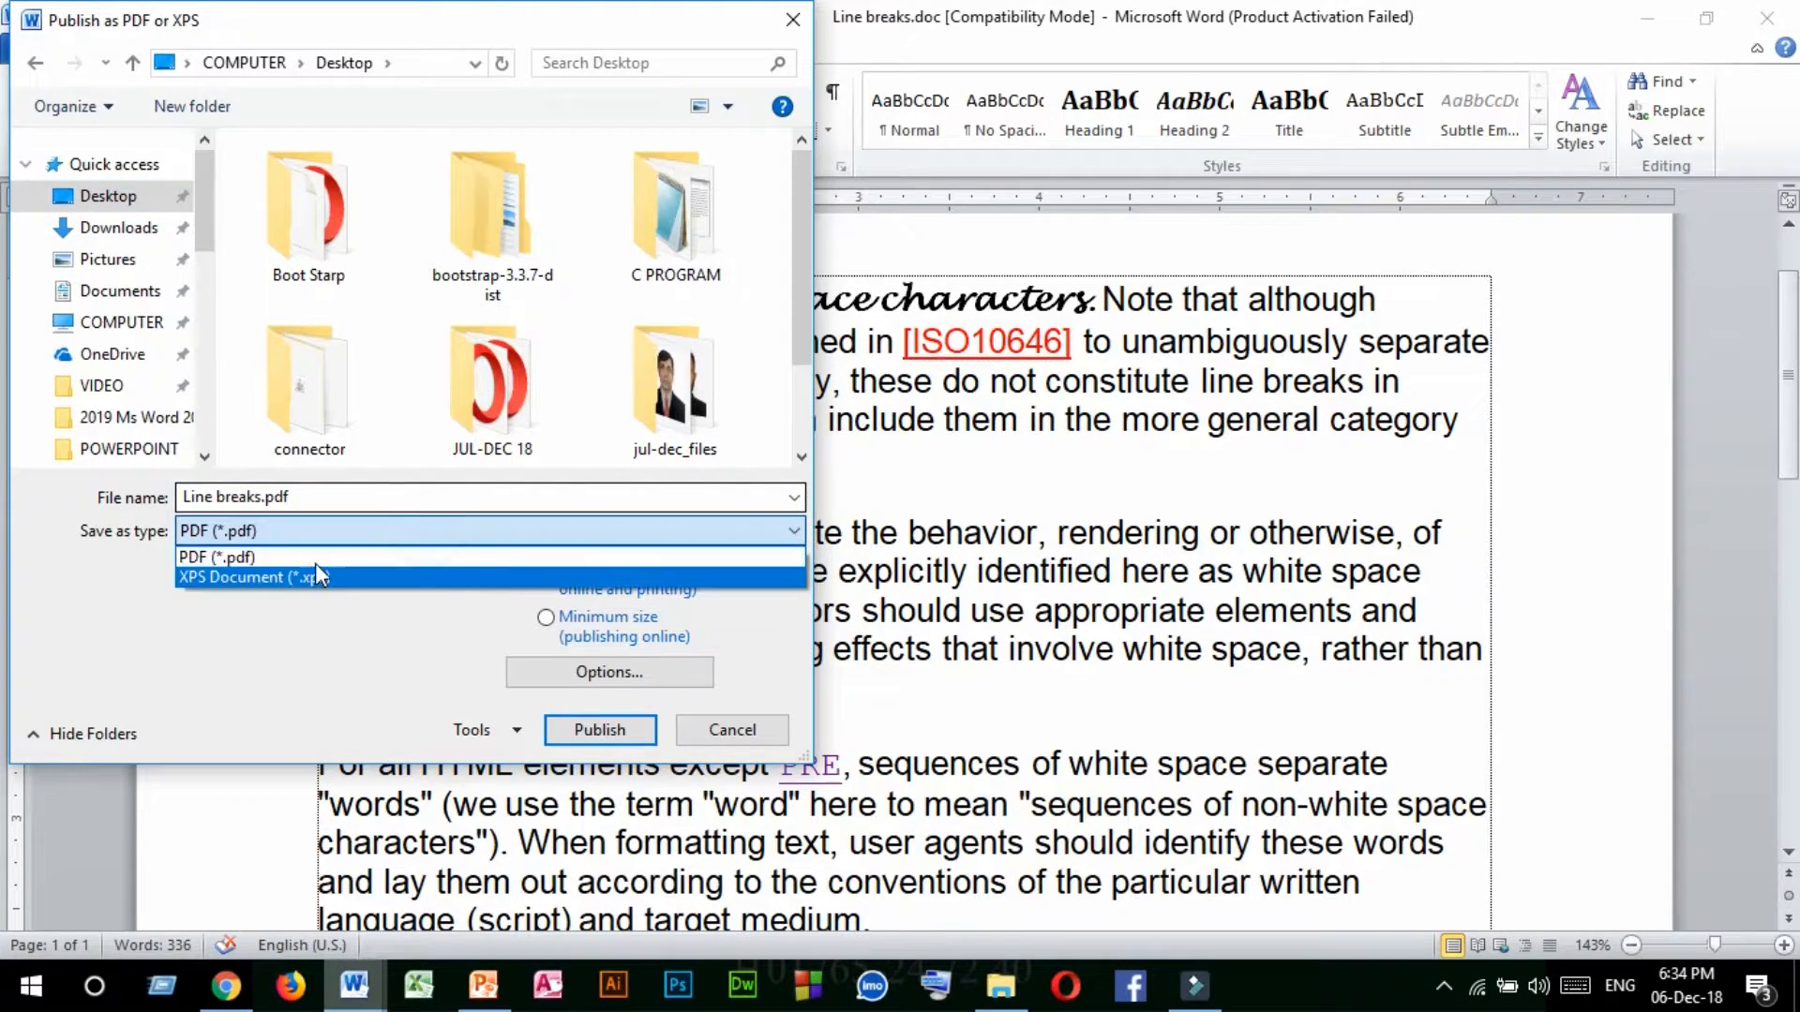
{"action": "left_click", "coordinate": [292, 557]}
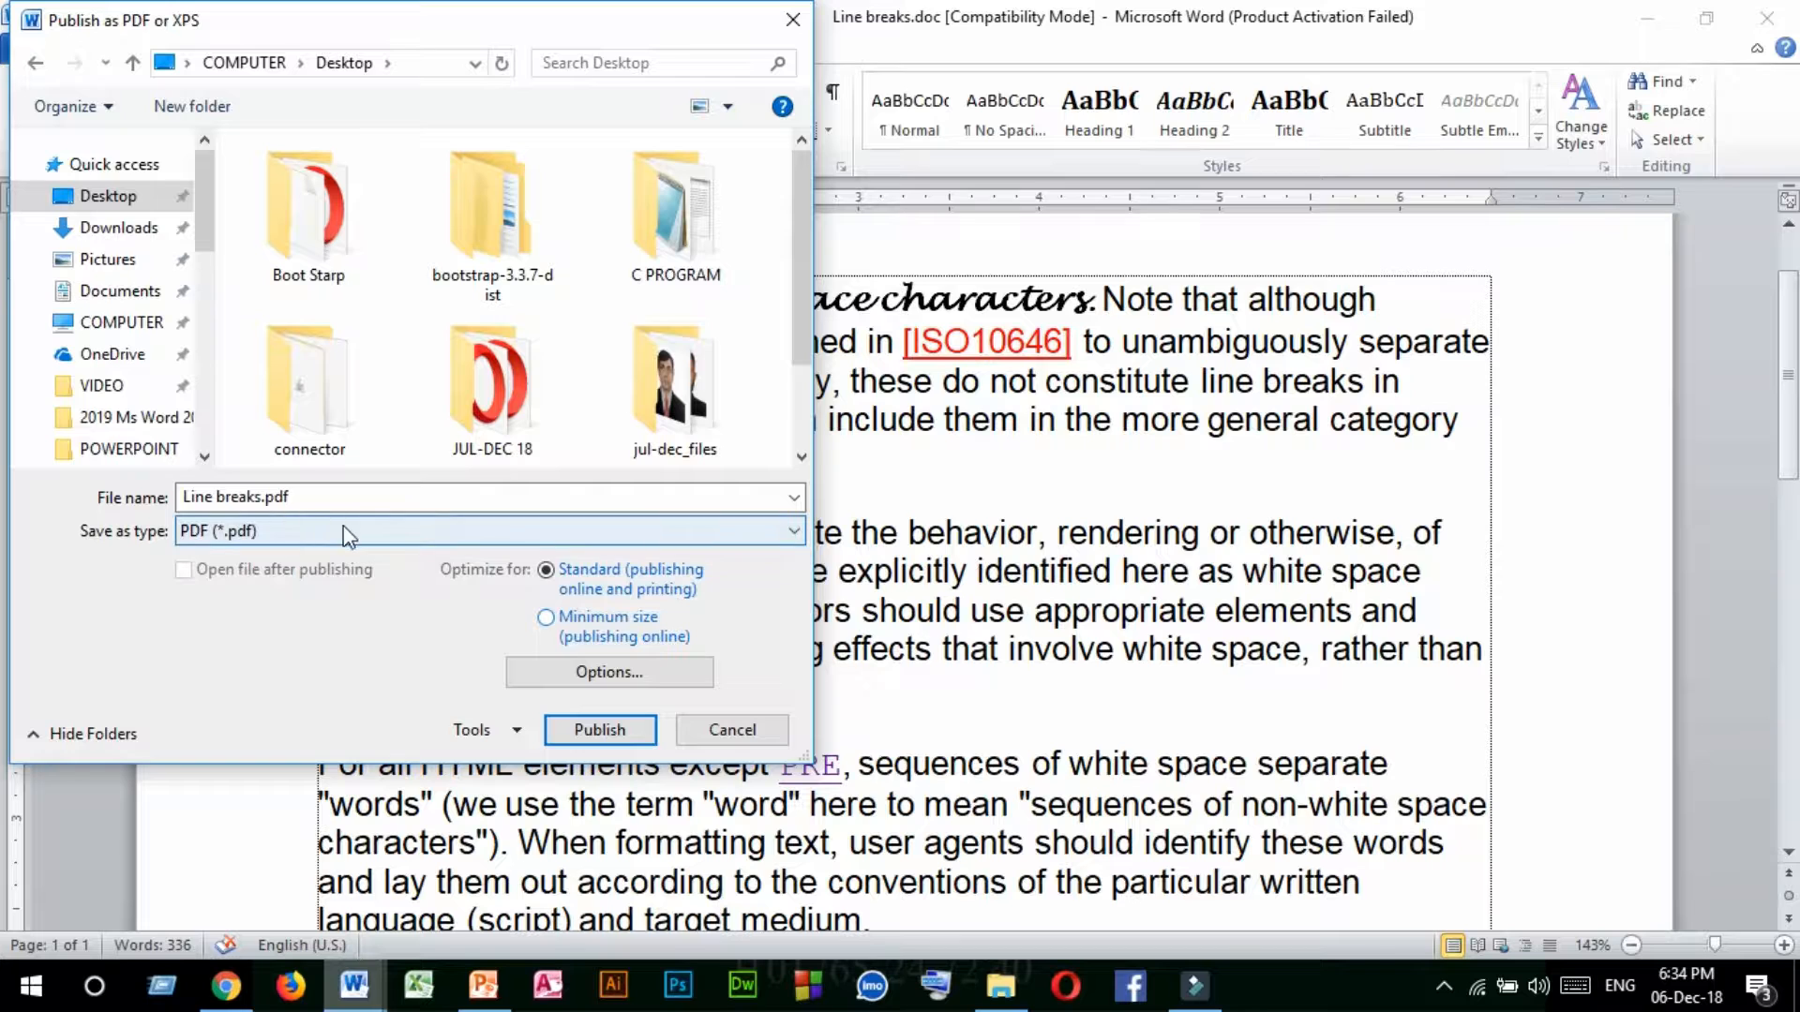
{"action": "left_click", "coordinate": [600, 733]}
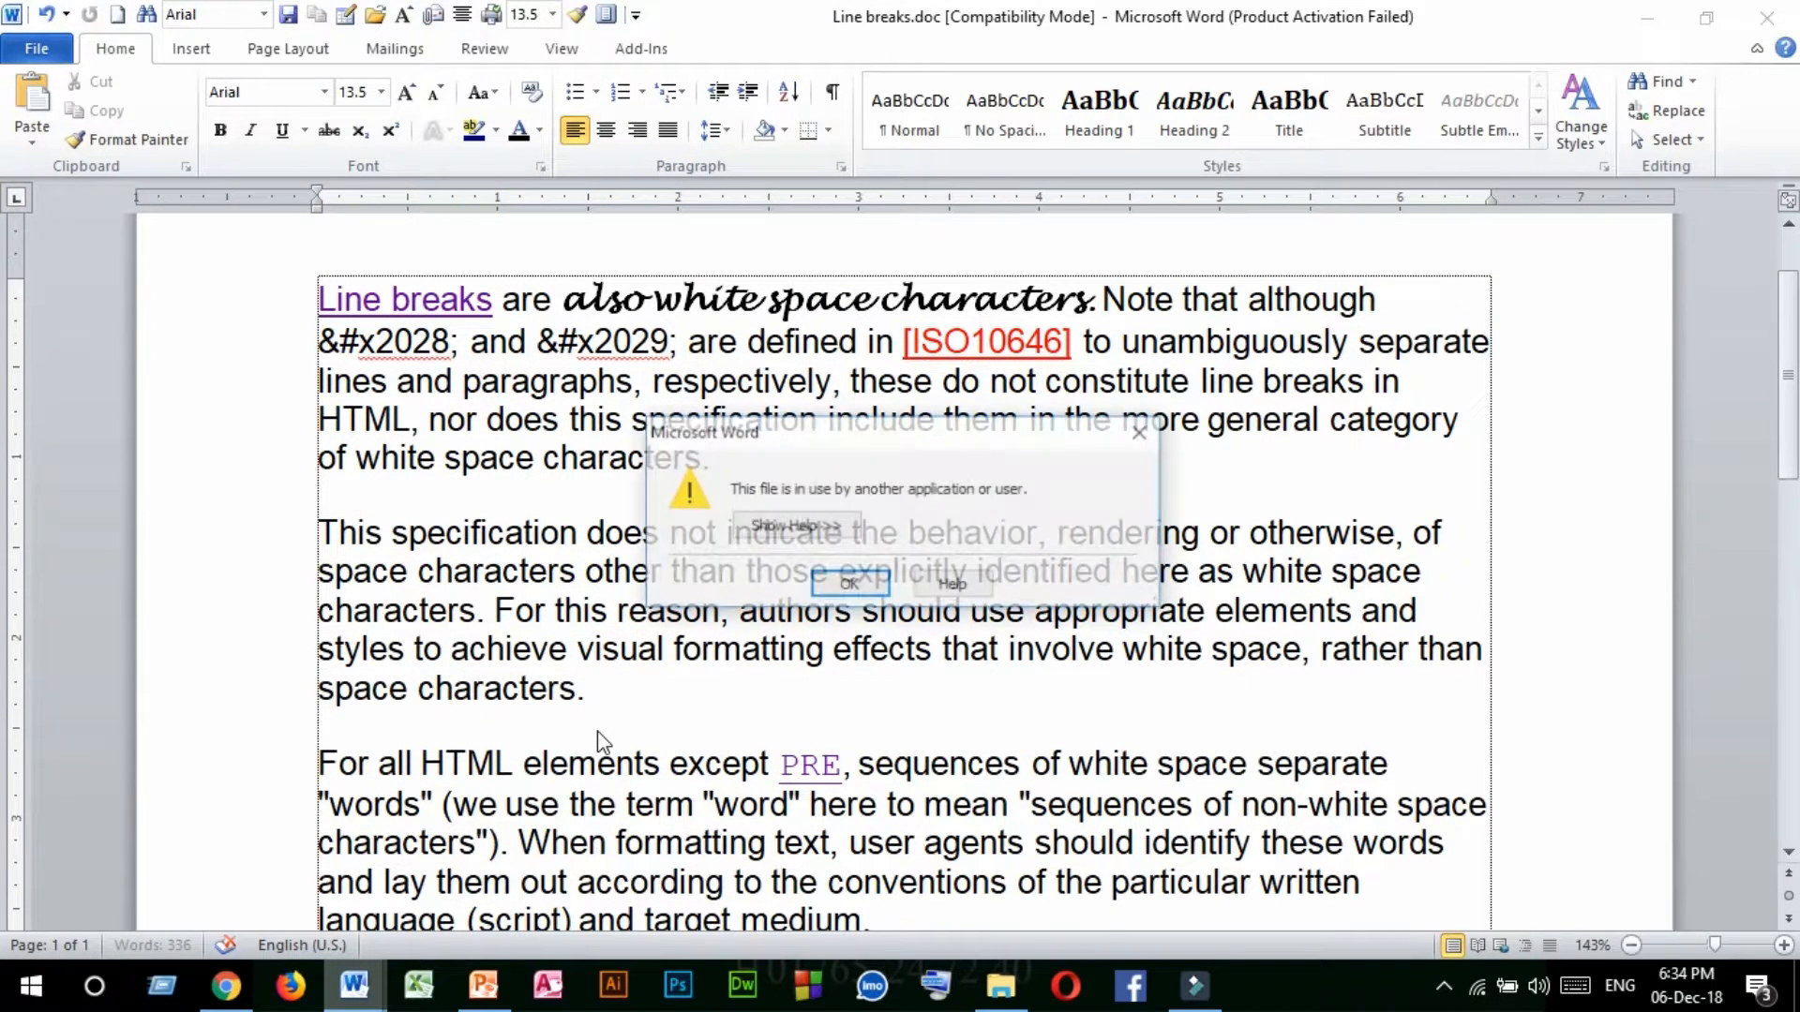
{"action": "left_click", "coordinate": [844, 585]}
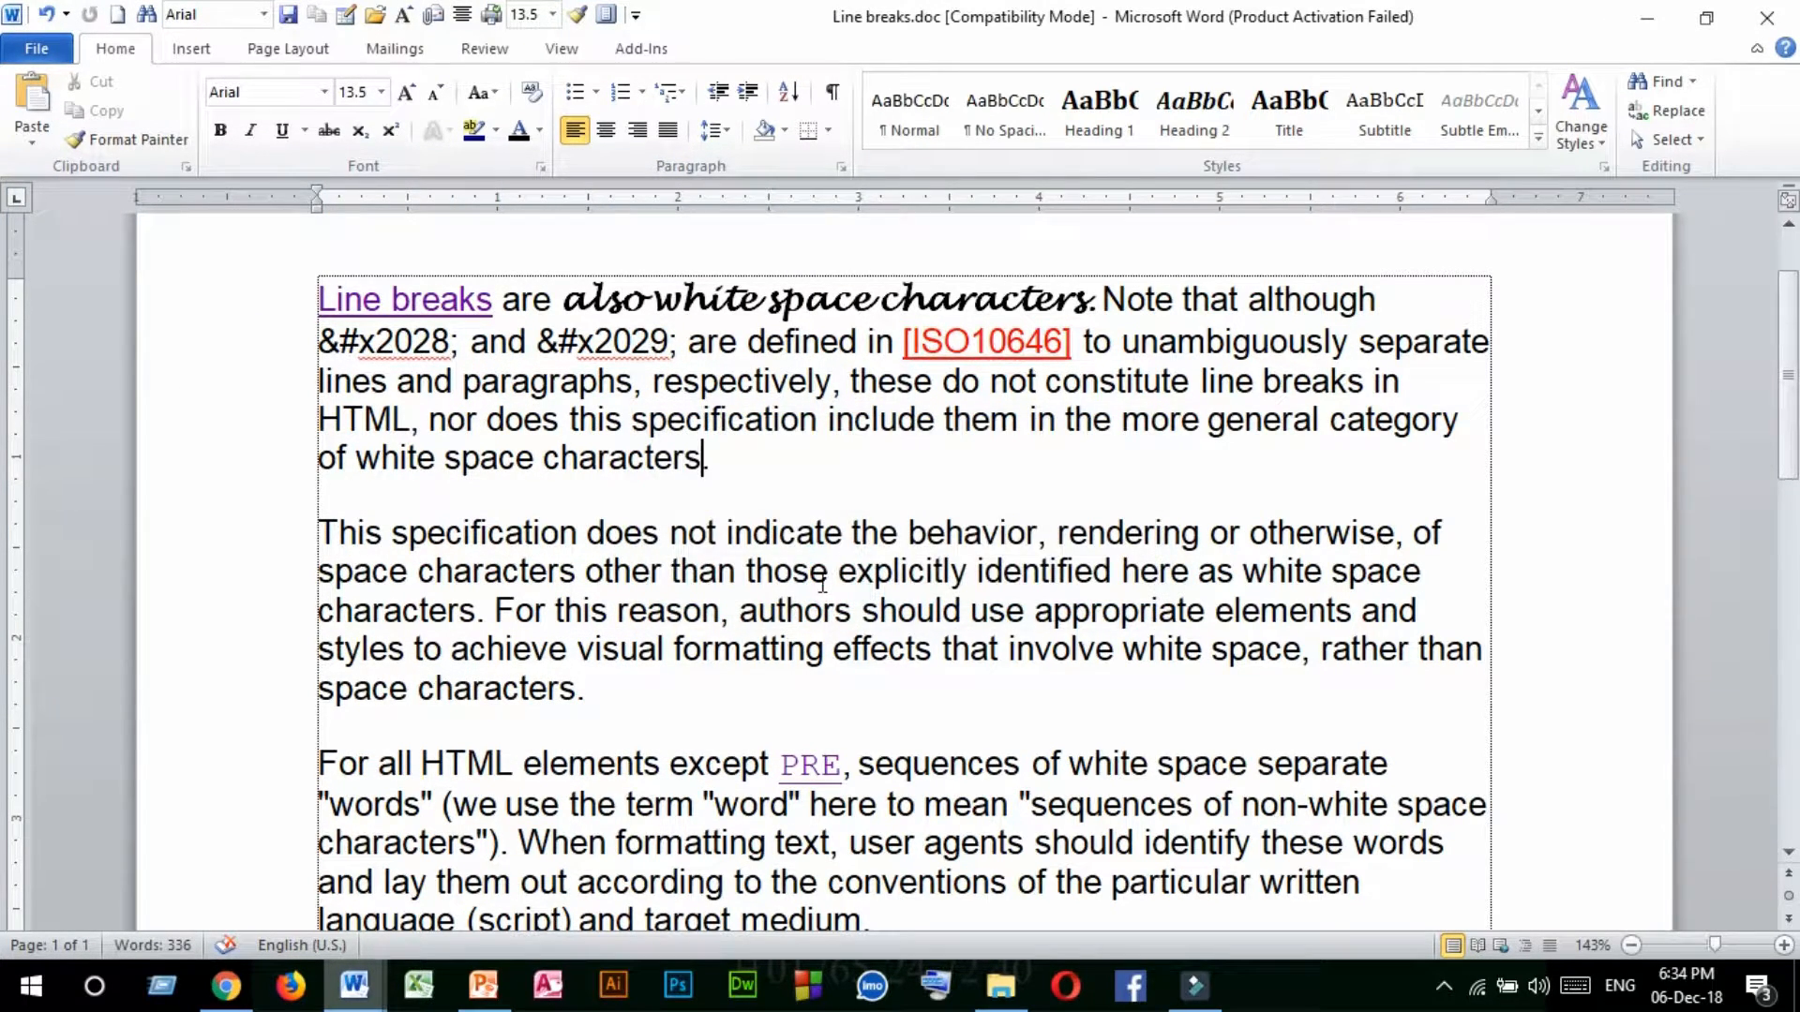
Check the Desktop for the published PDF file, and return to Line breaks.doc.
{"action": "left_click", "coordinate": [1650, 21]}
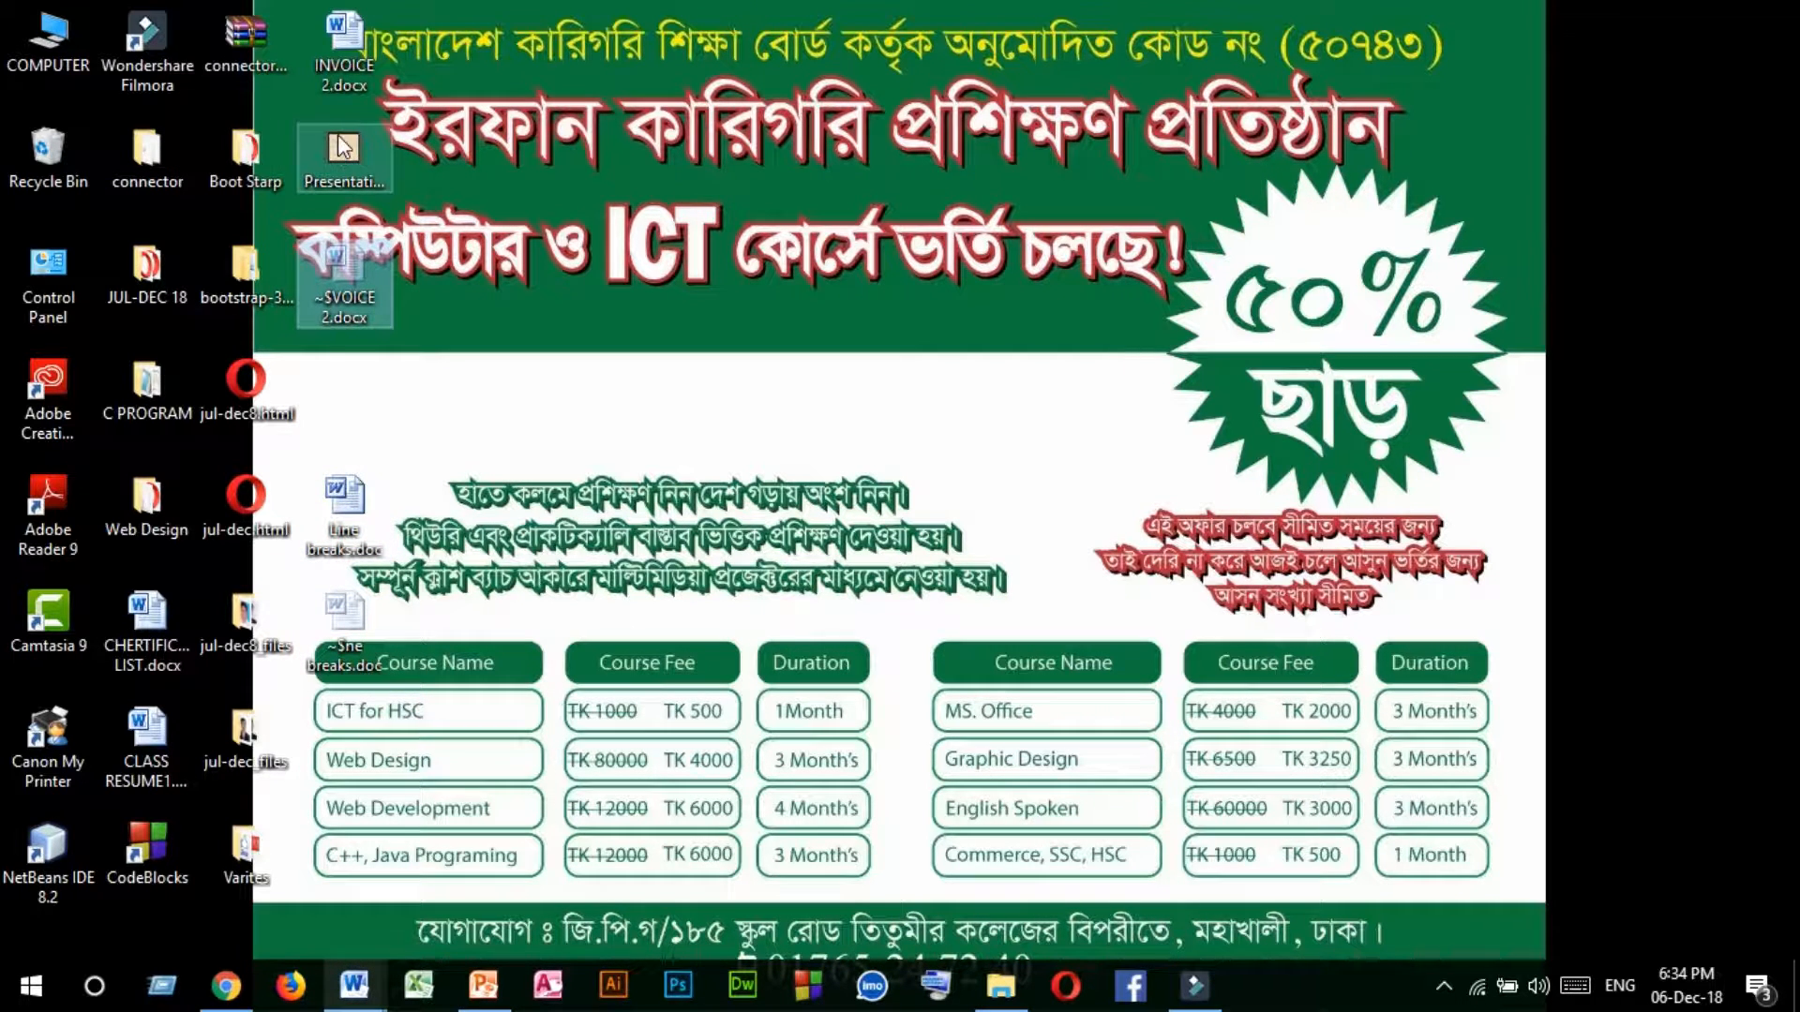
{"action": "left_click", "coordinate": [373, 47]}
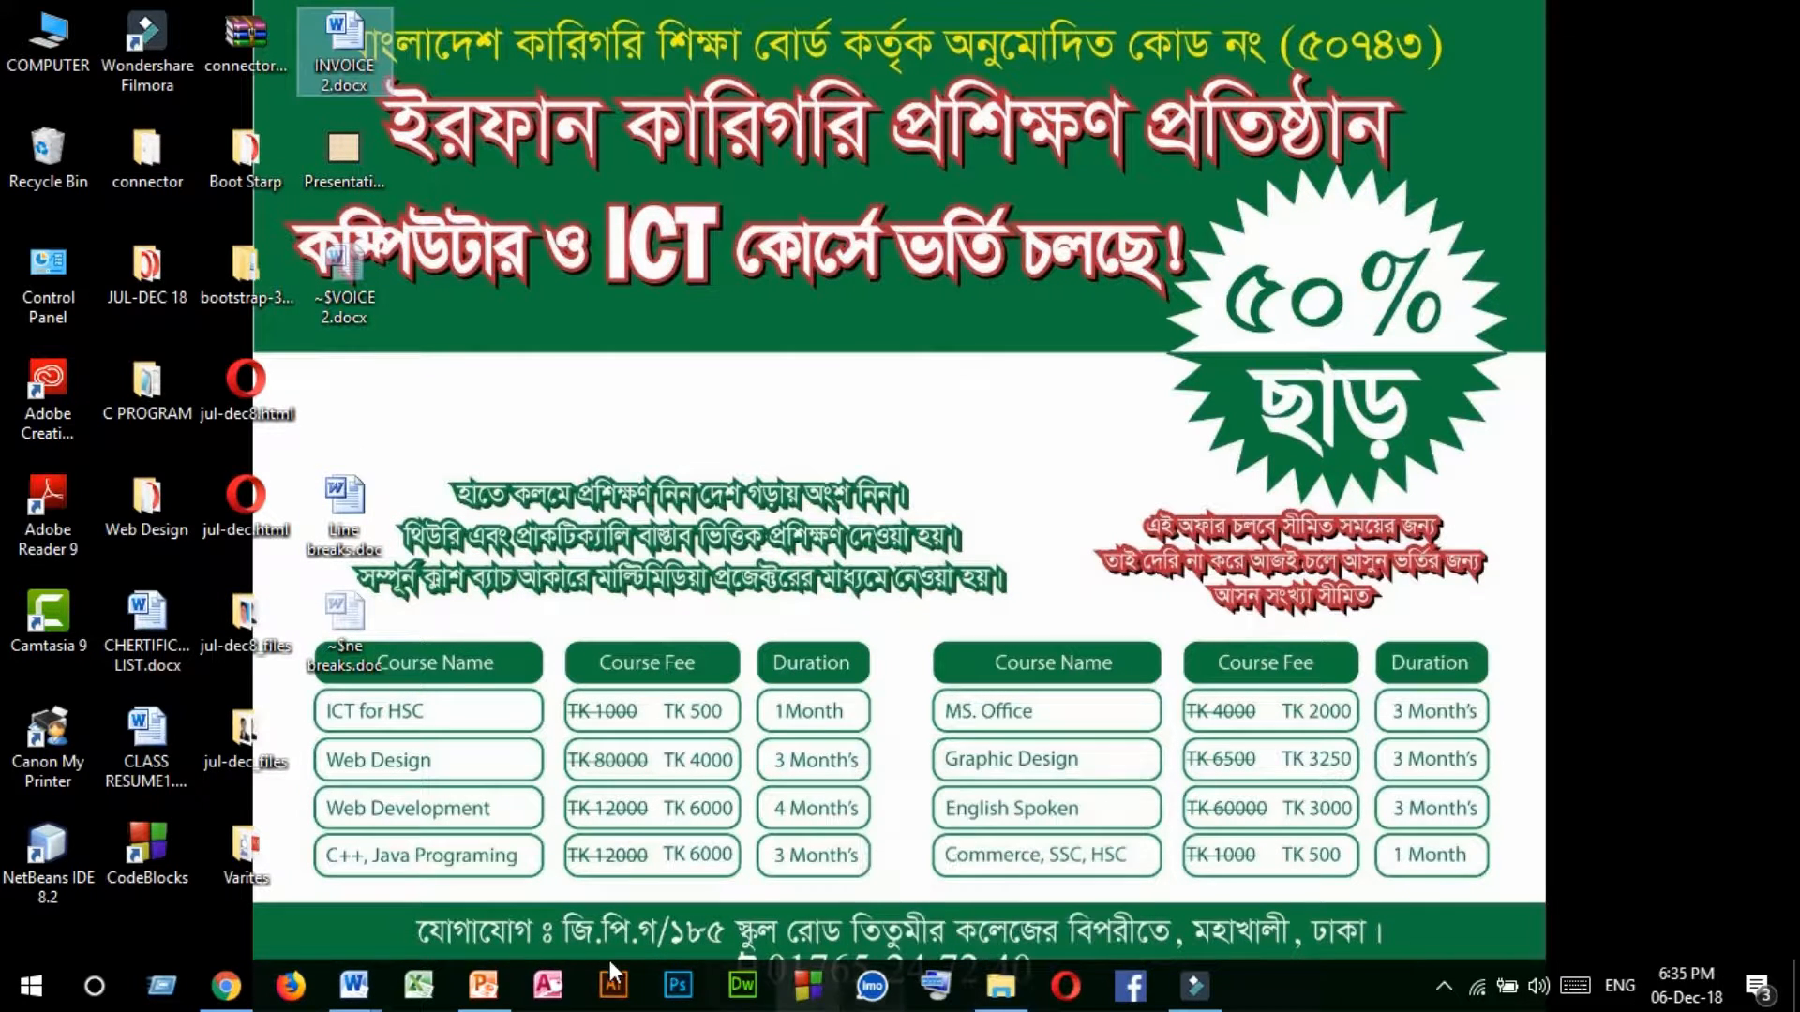
{"action": "mouse_move", "coordinate": [339, 1006]}
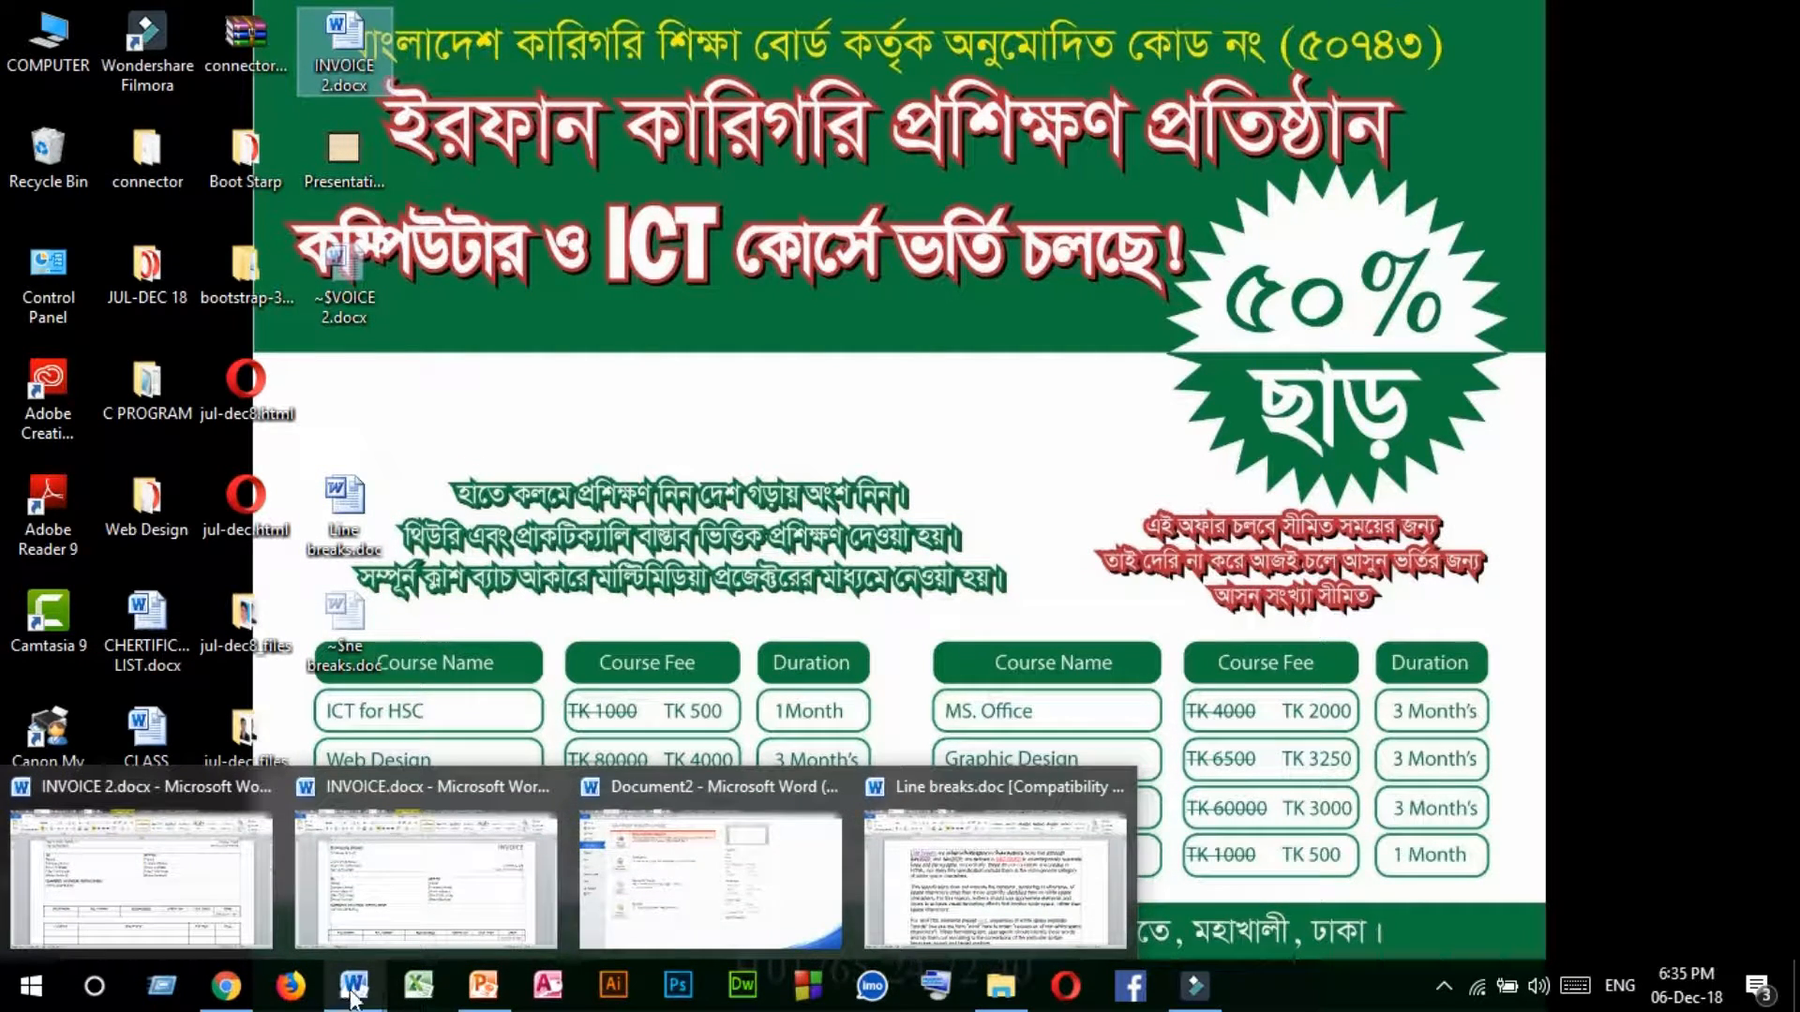
{"action": "left_click", "coordinate": [965, 876]}
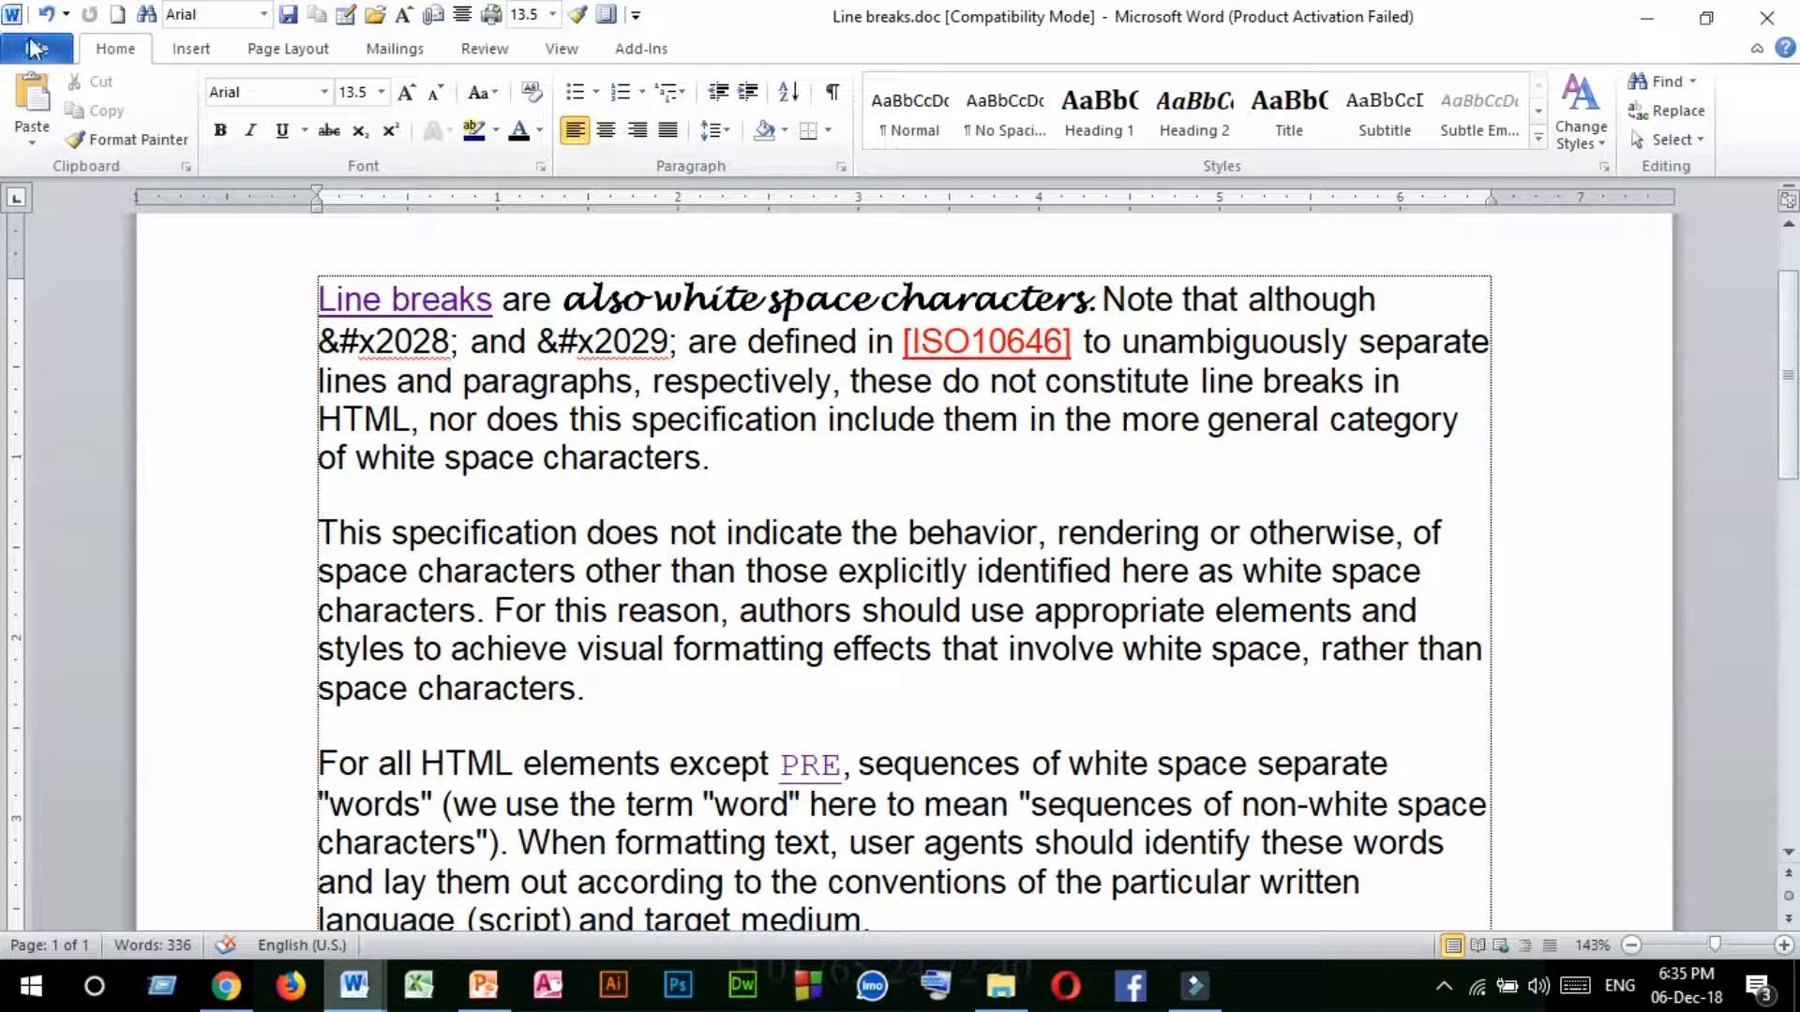
View the Help information and the General page of Word Options, and close the options.
{"action": "left_click", "coordinate": [34, 49]}
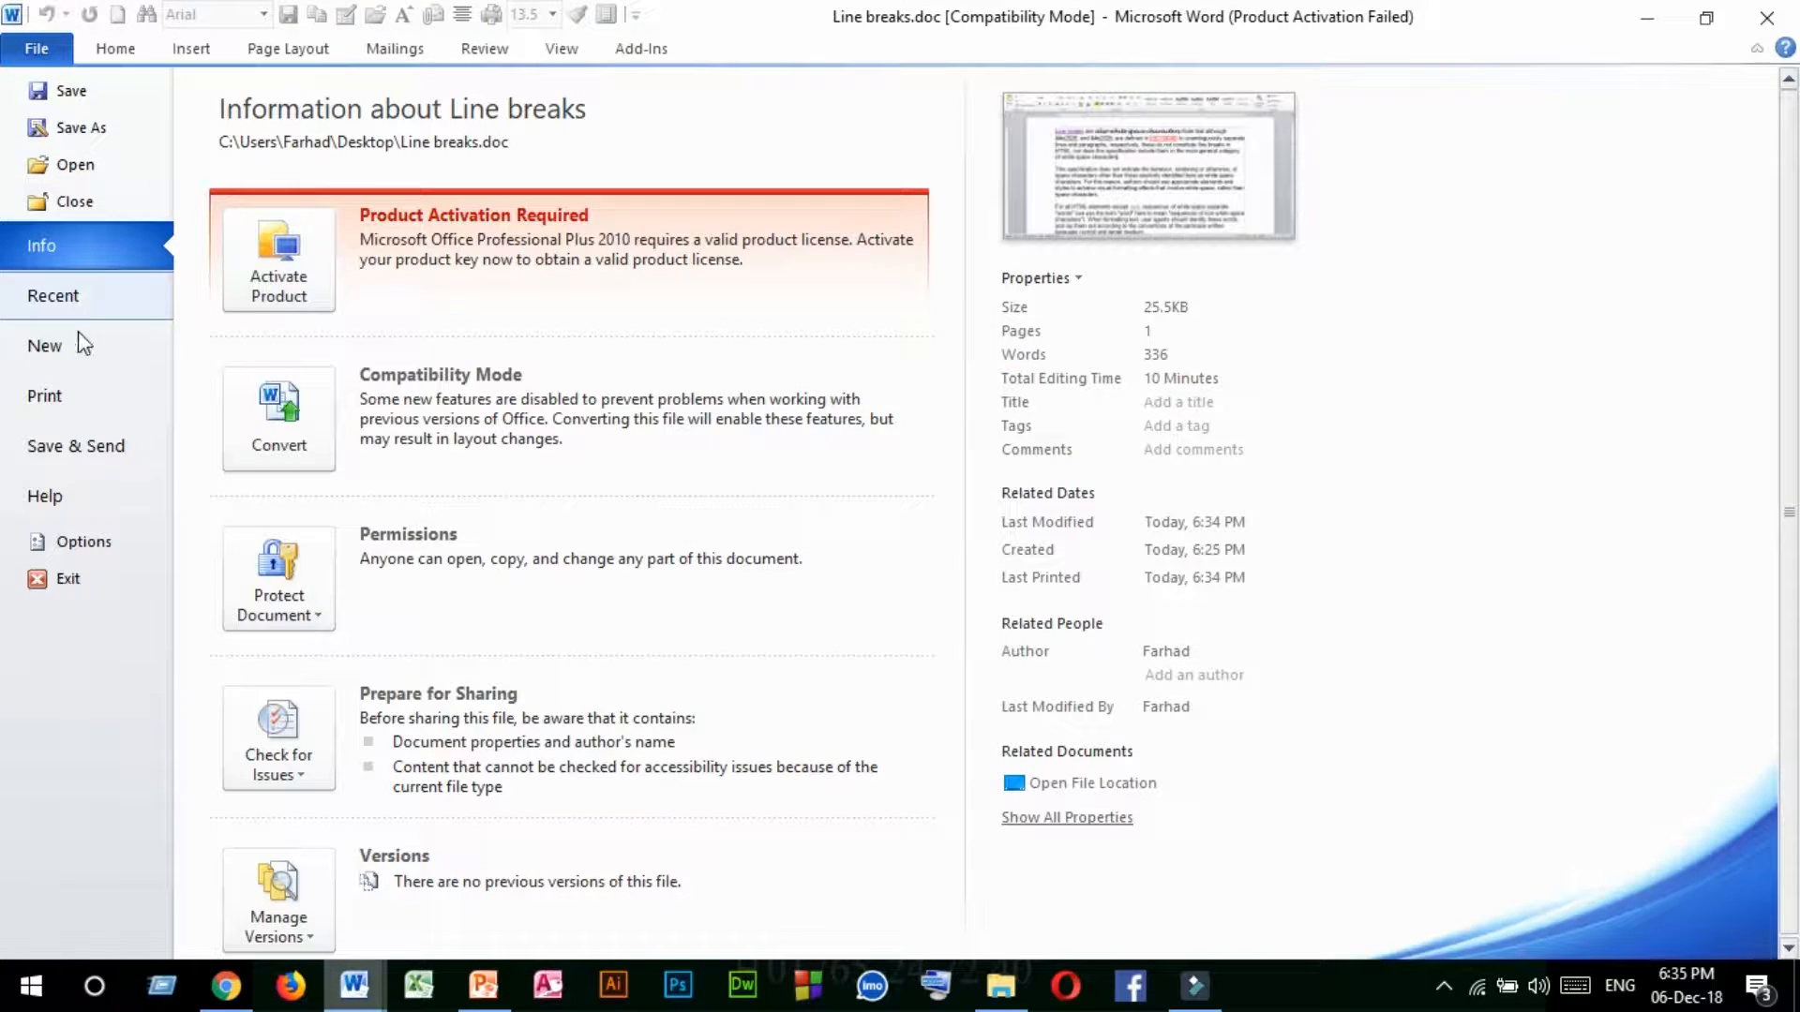
{"action": "left_click", "coordinate": [58, 503]}
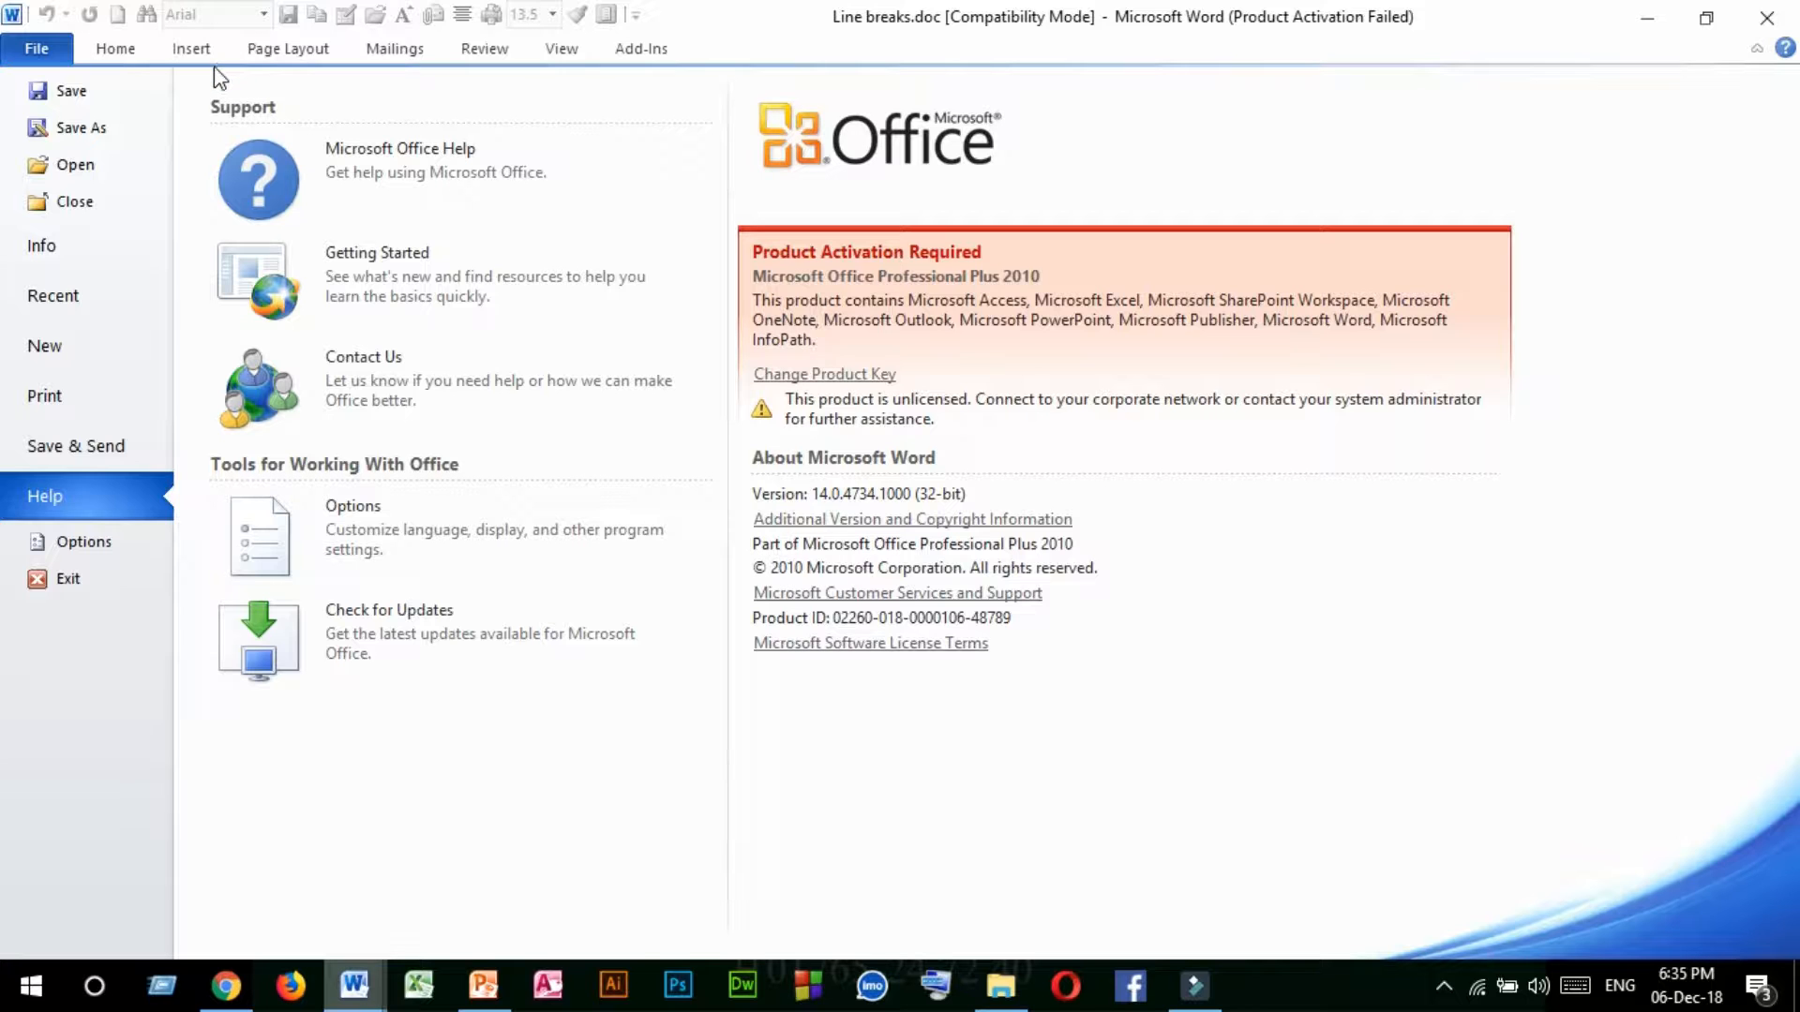
{"action": "left_click", "coordinate": [81, 539]}
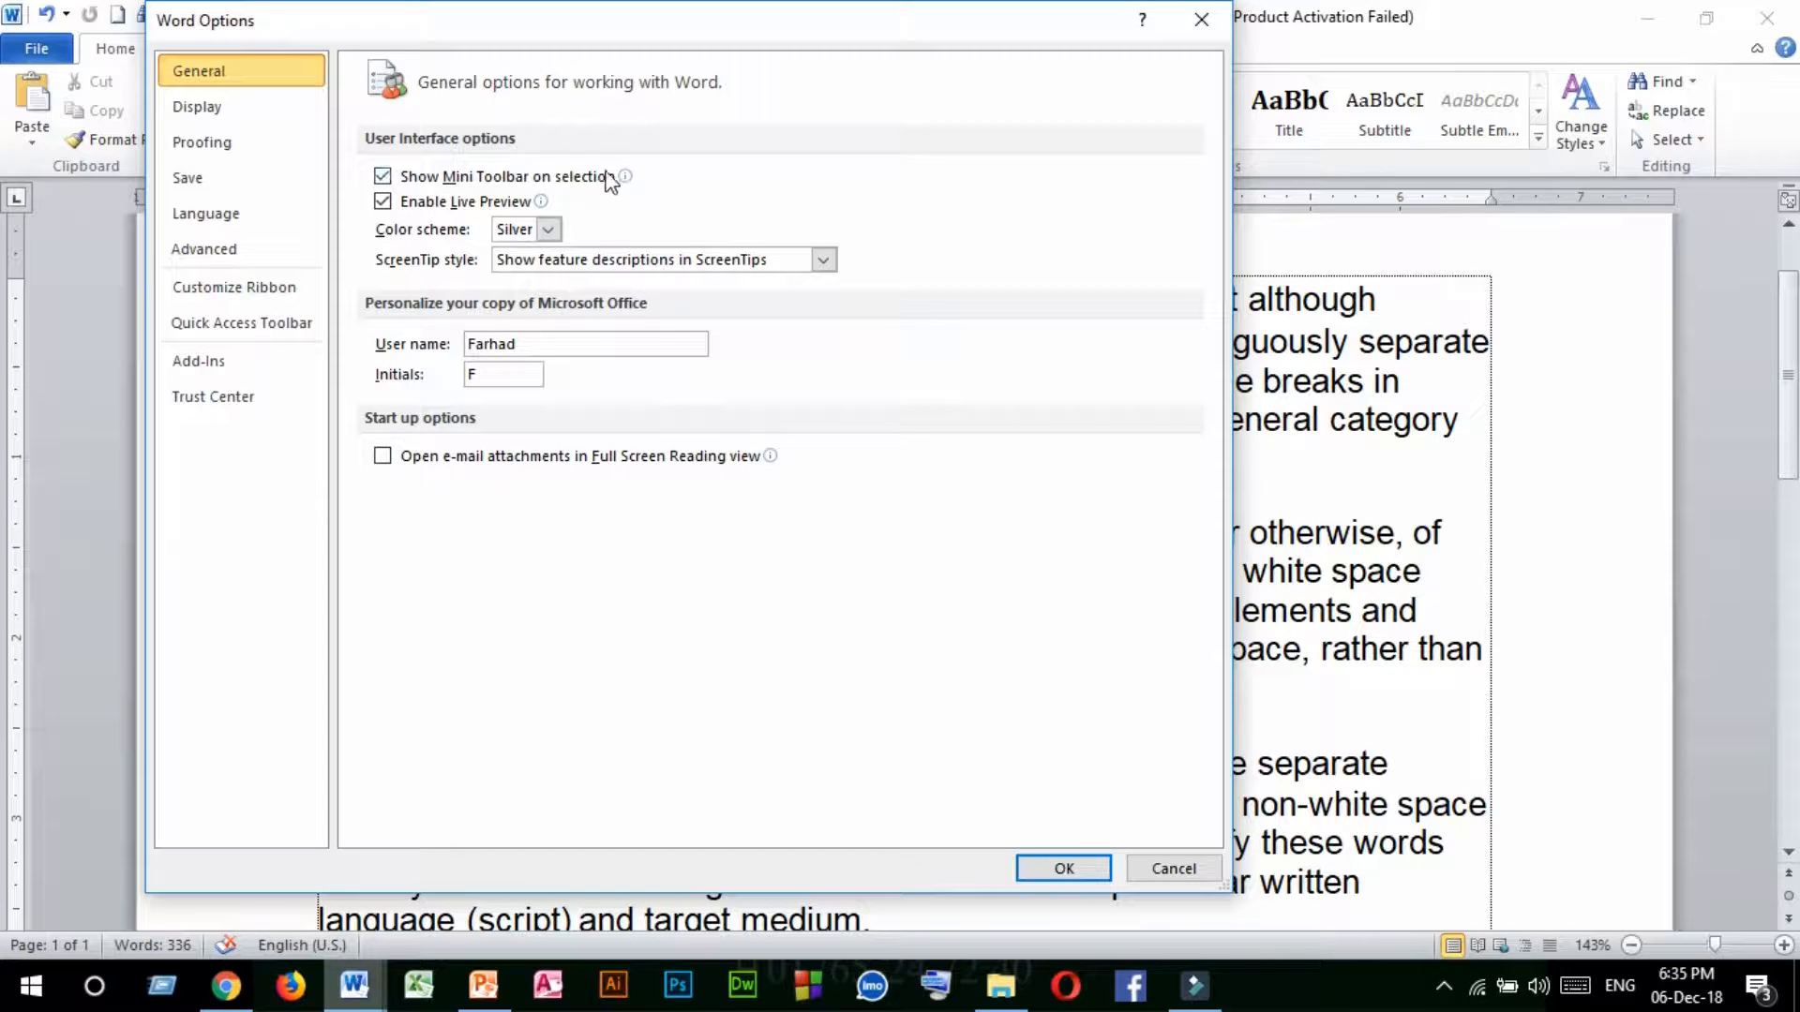
{"action": "left_click_drag", "start_coordinate": [733, 9], "coordinate": [608, 45]}
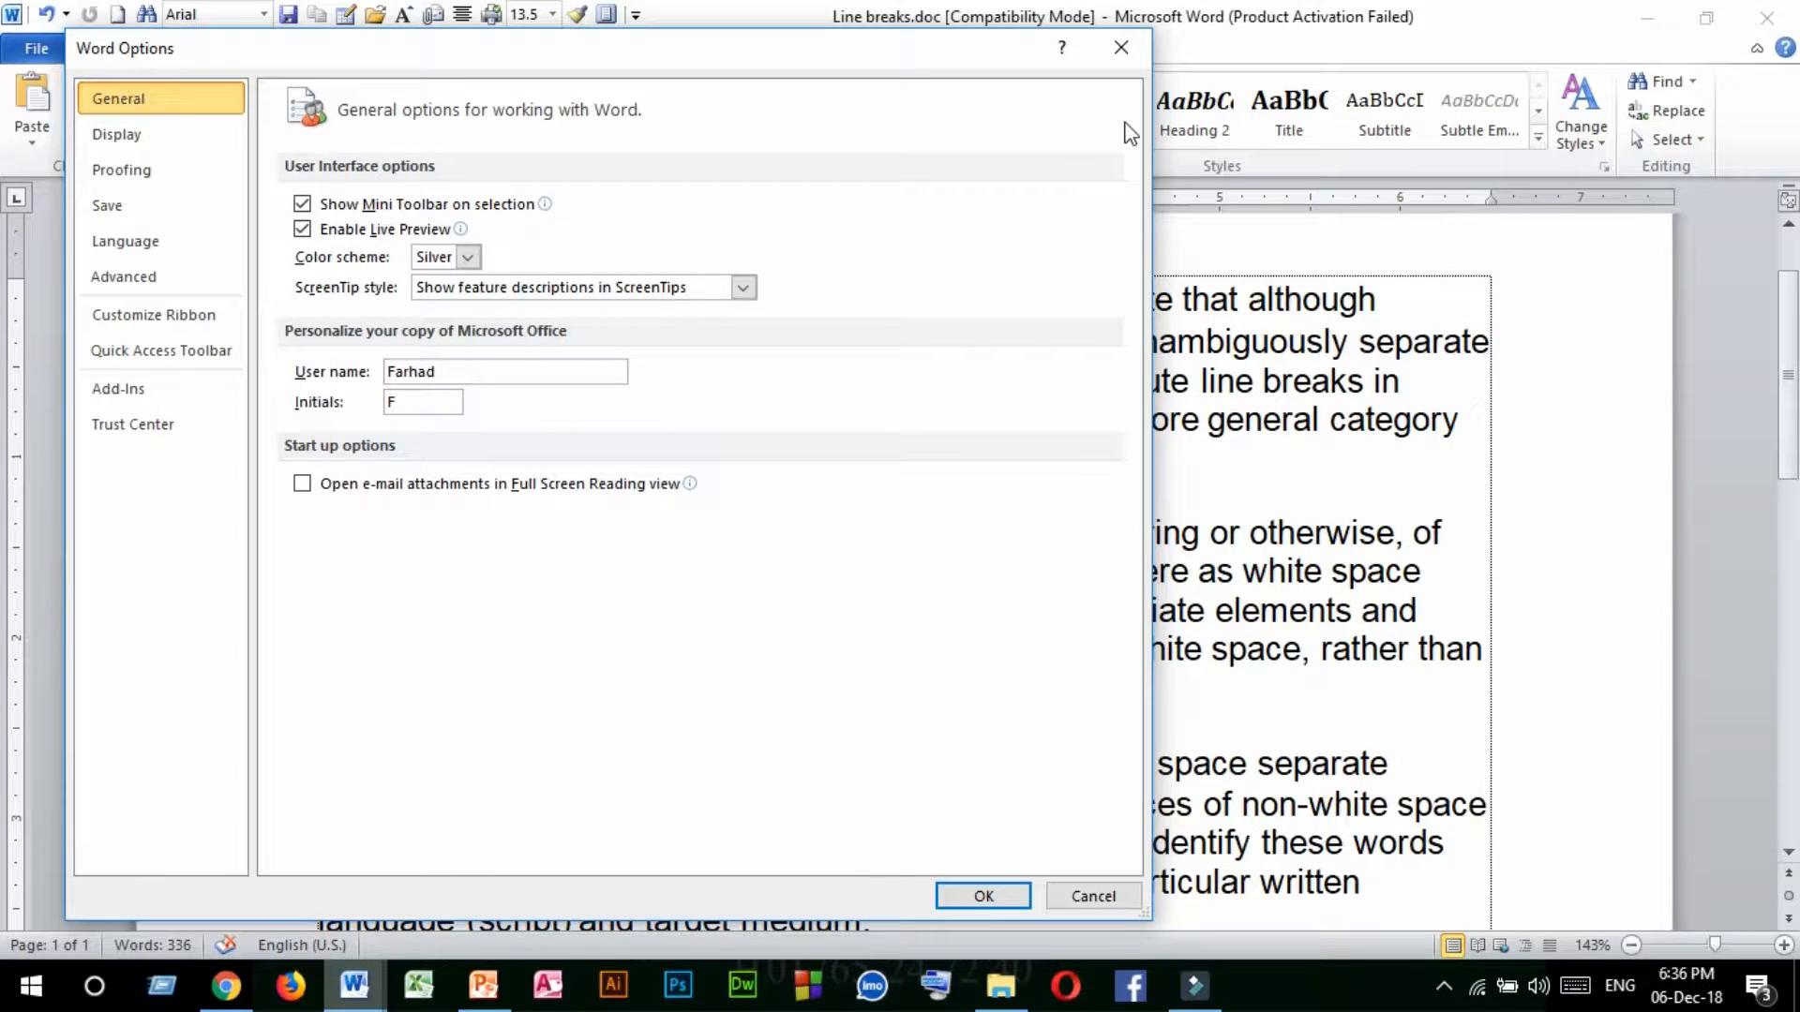
{"action": "left_click", "coordinate": [1127, 52]}
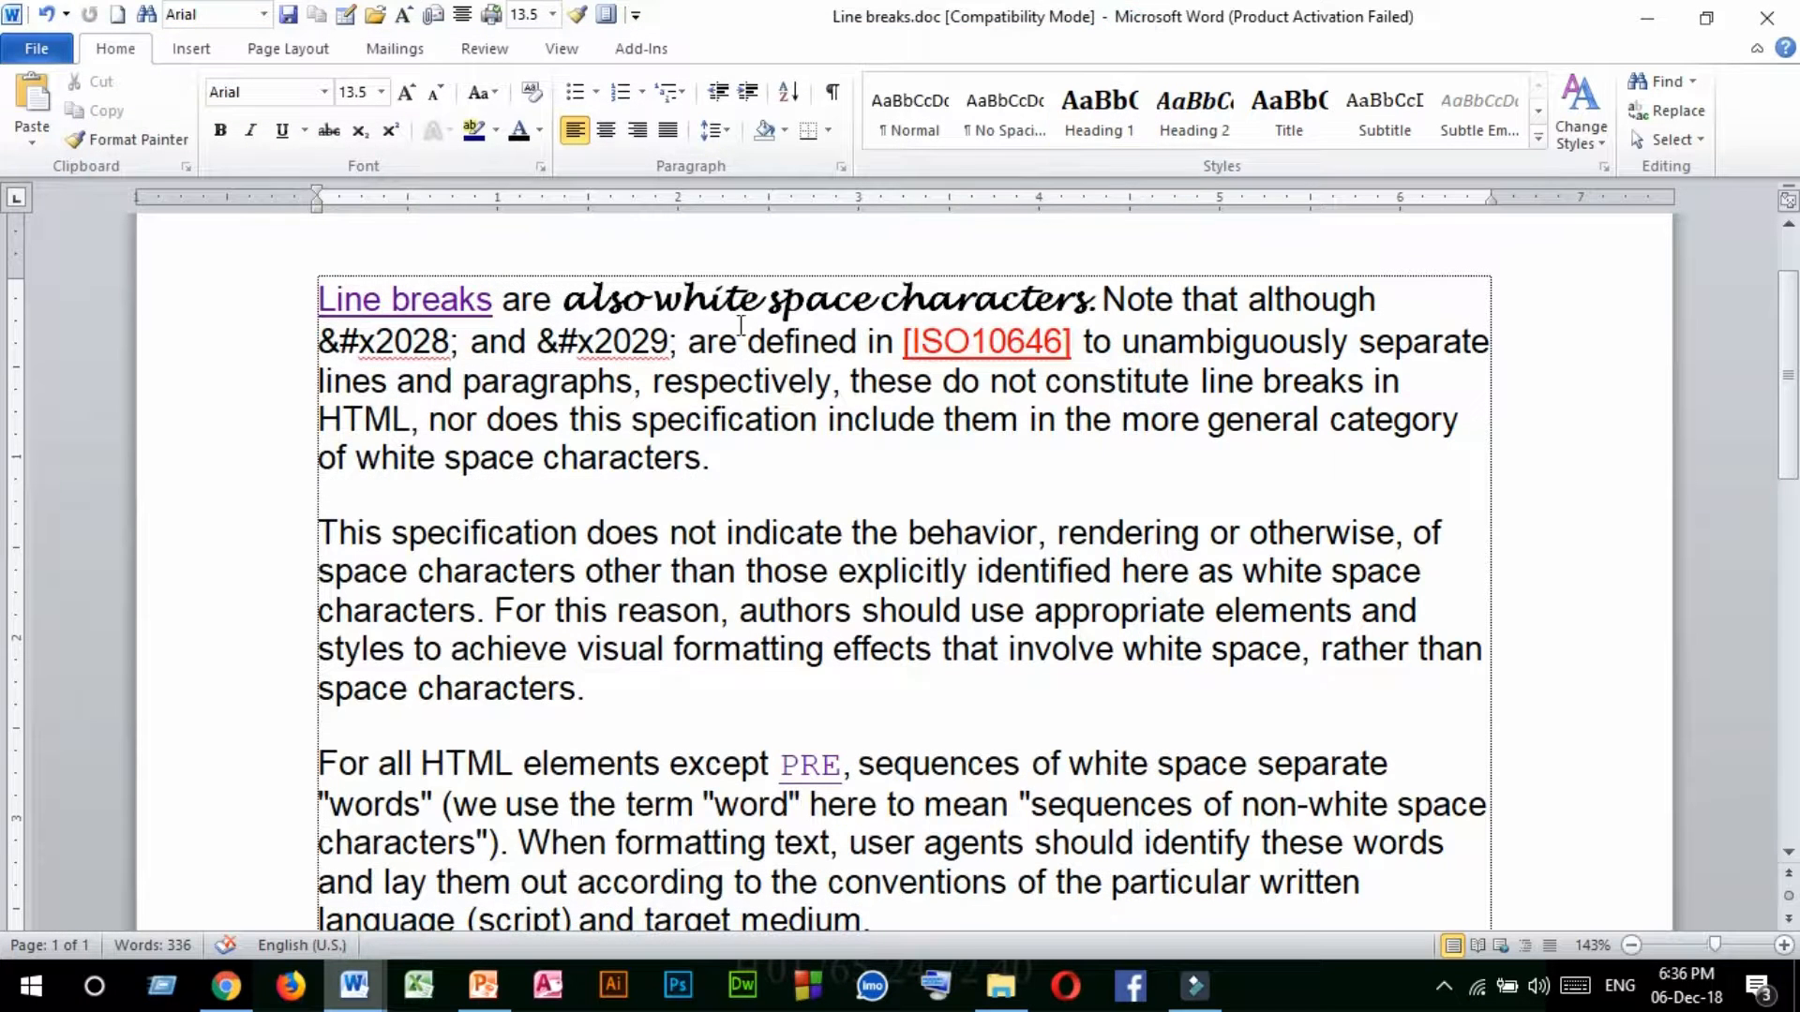
Color the words "nor does this specification" in the first paragraph with the red theme color.
{"action": "left_click_drag", "start_coordinate": [430, 419], "coordinate": [825, 422]}
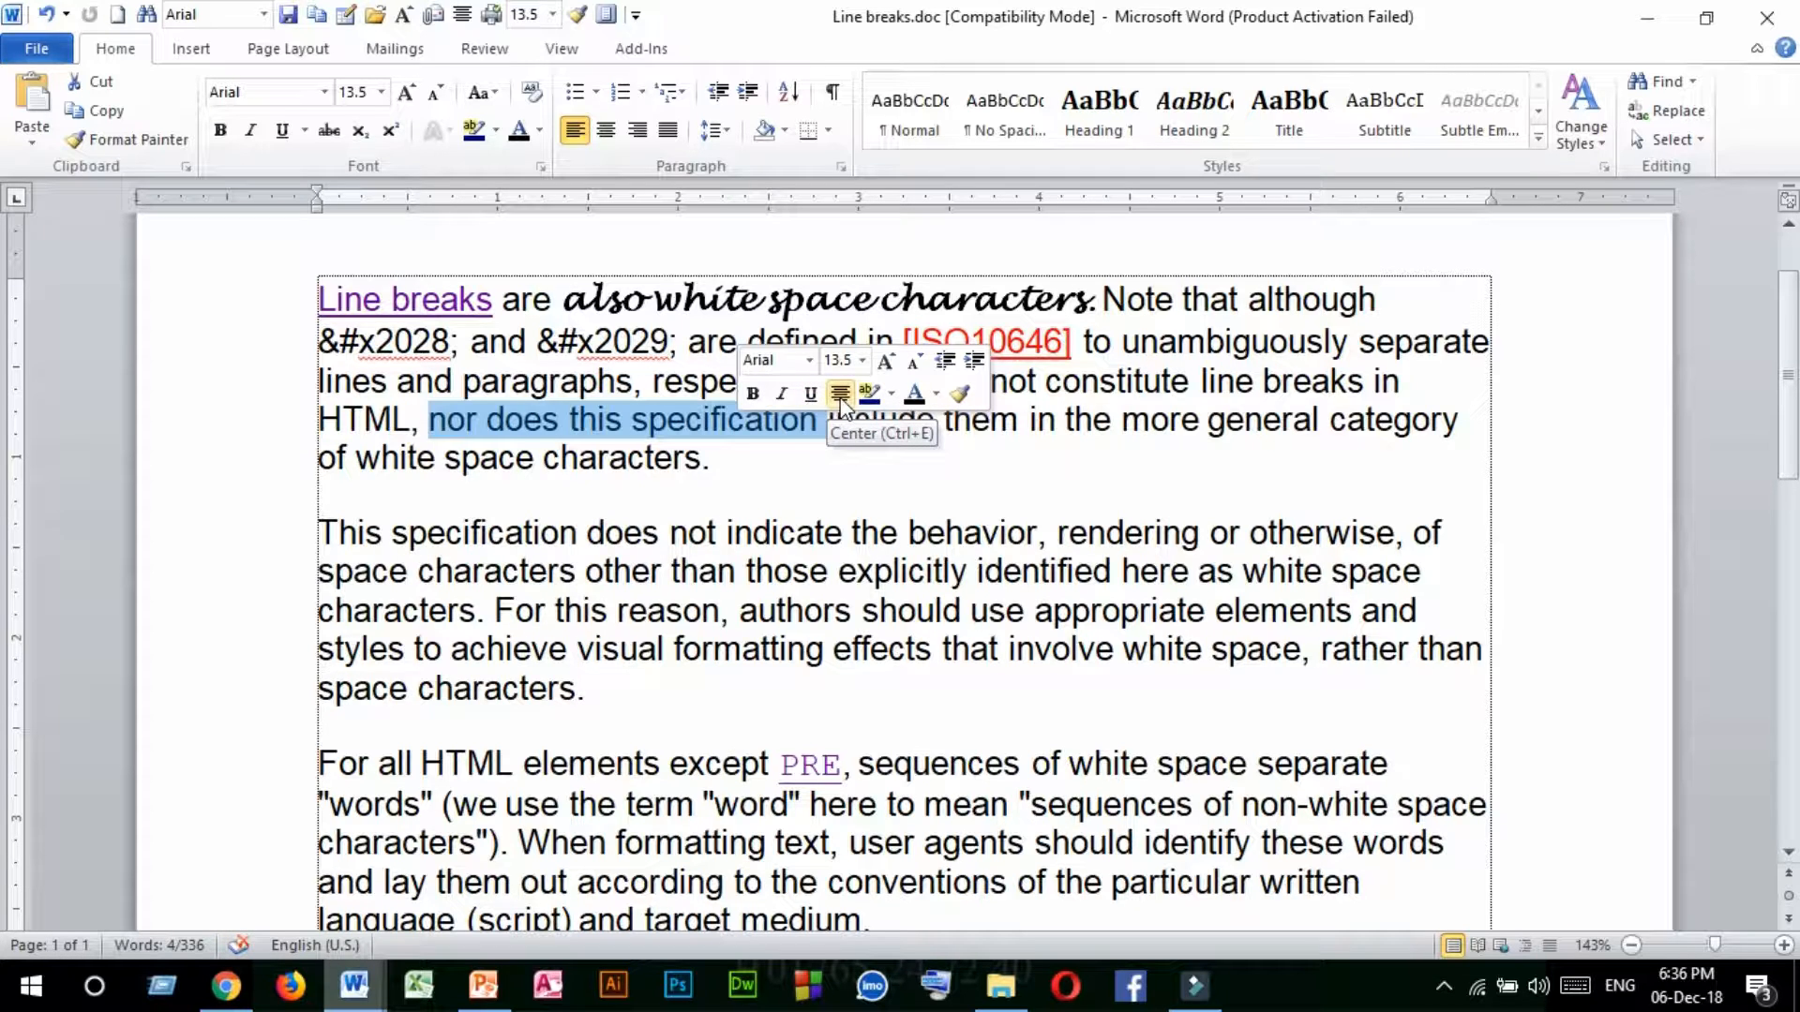
{"action": "left_click", "coordinate": [938, 395]}
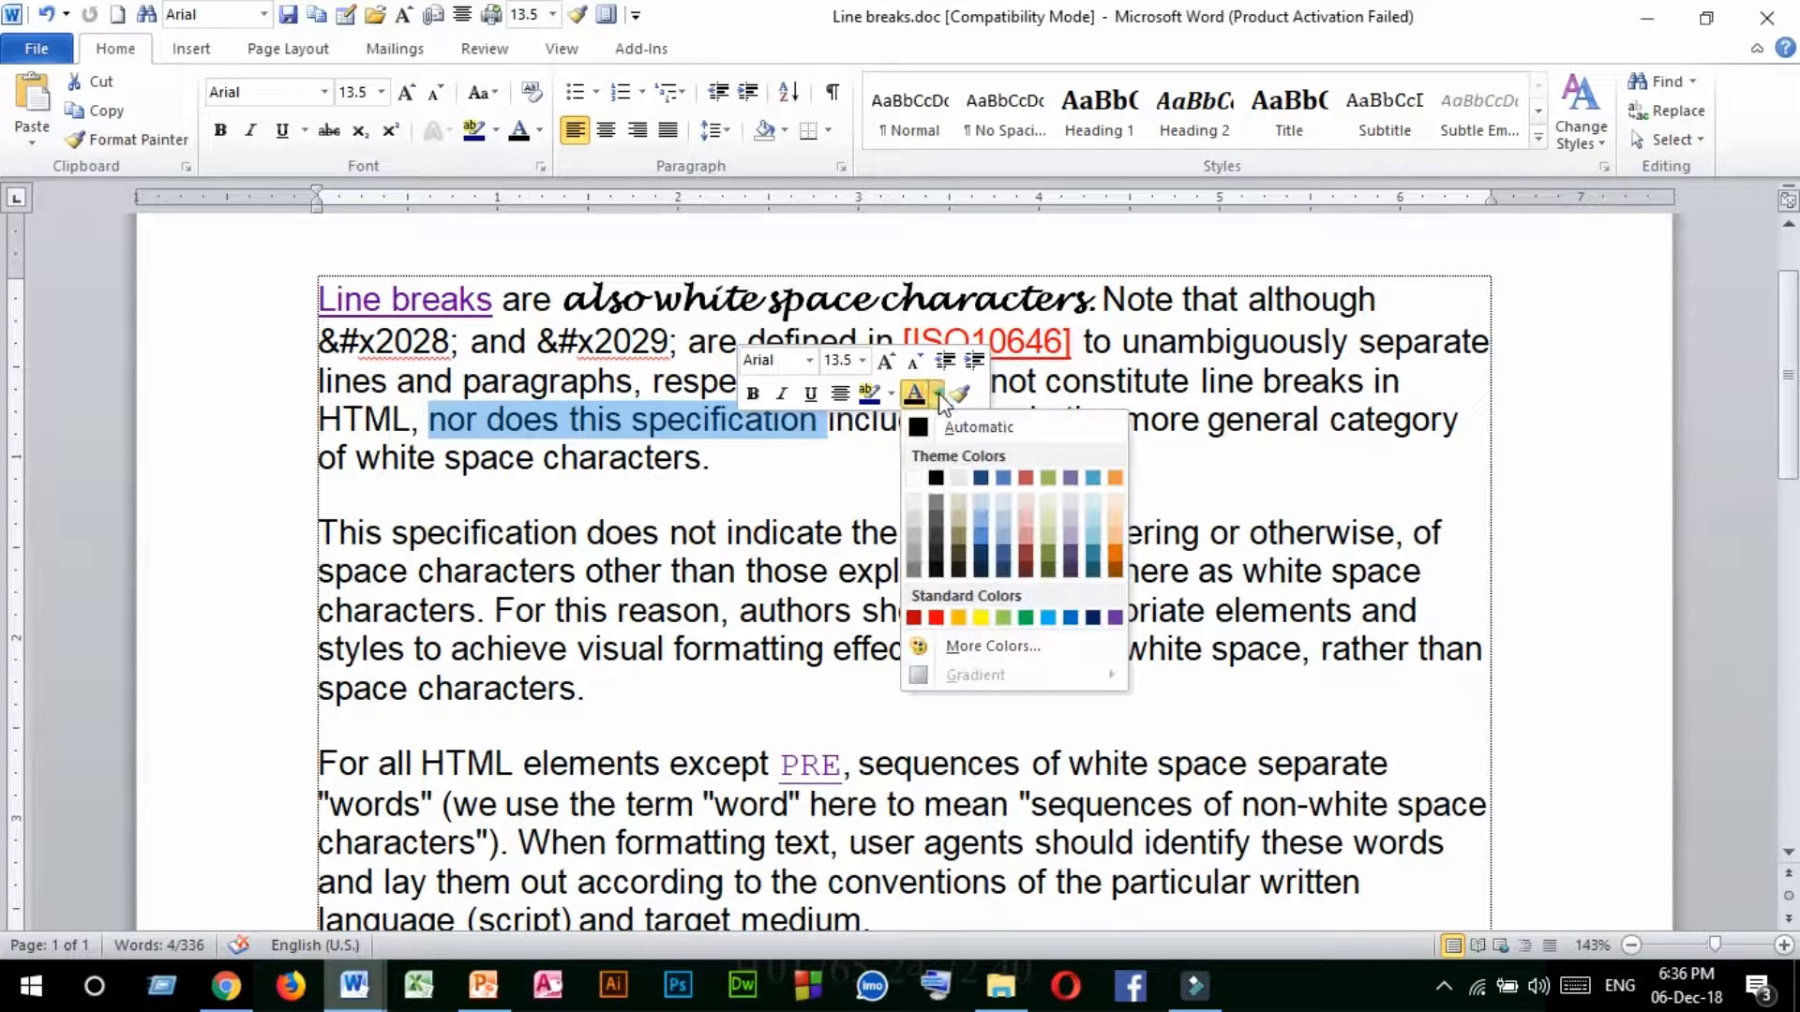
{"action": "left_click", "coordinate": [1025, 479]}
{"action": "left_click", "coordinate": [609, 426]}
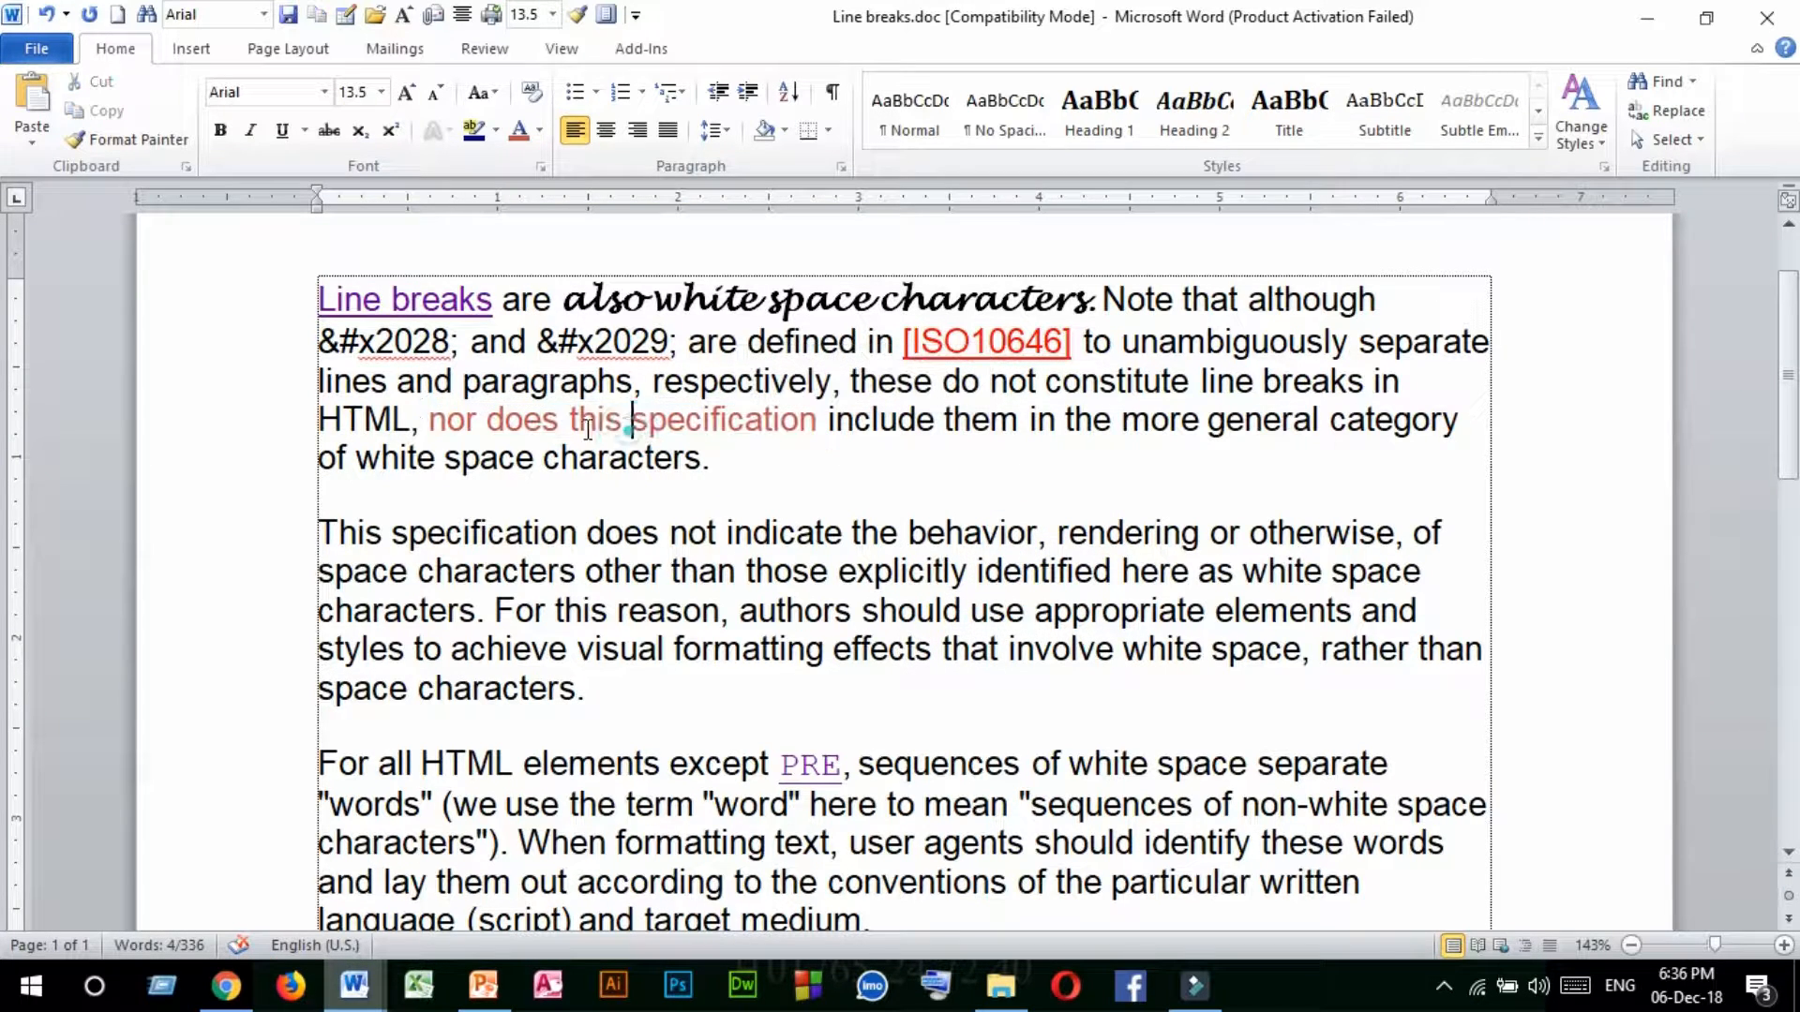
Set the font color of ", nor does this specification include" in the first paragraph to the dark blue theme color.
{"action": "left_click_drag", "start_coordinate": [309, 419], "coordinate": [828, 422]}
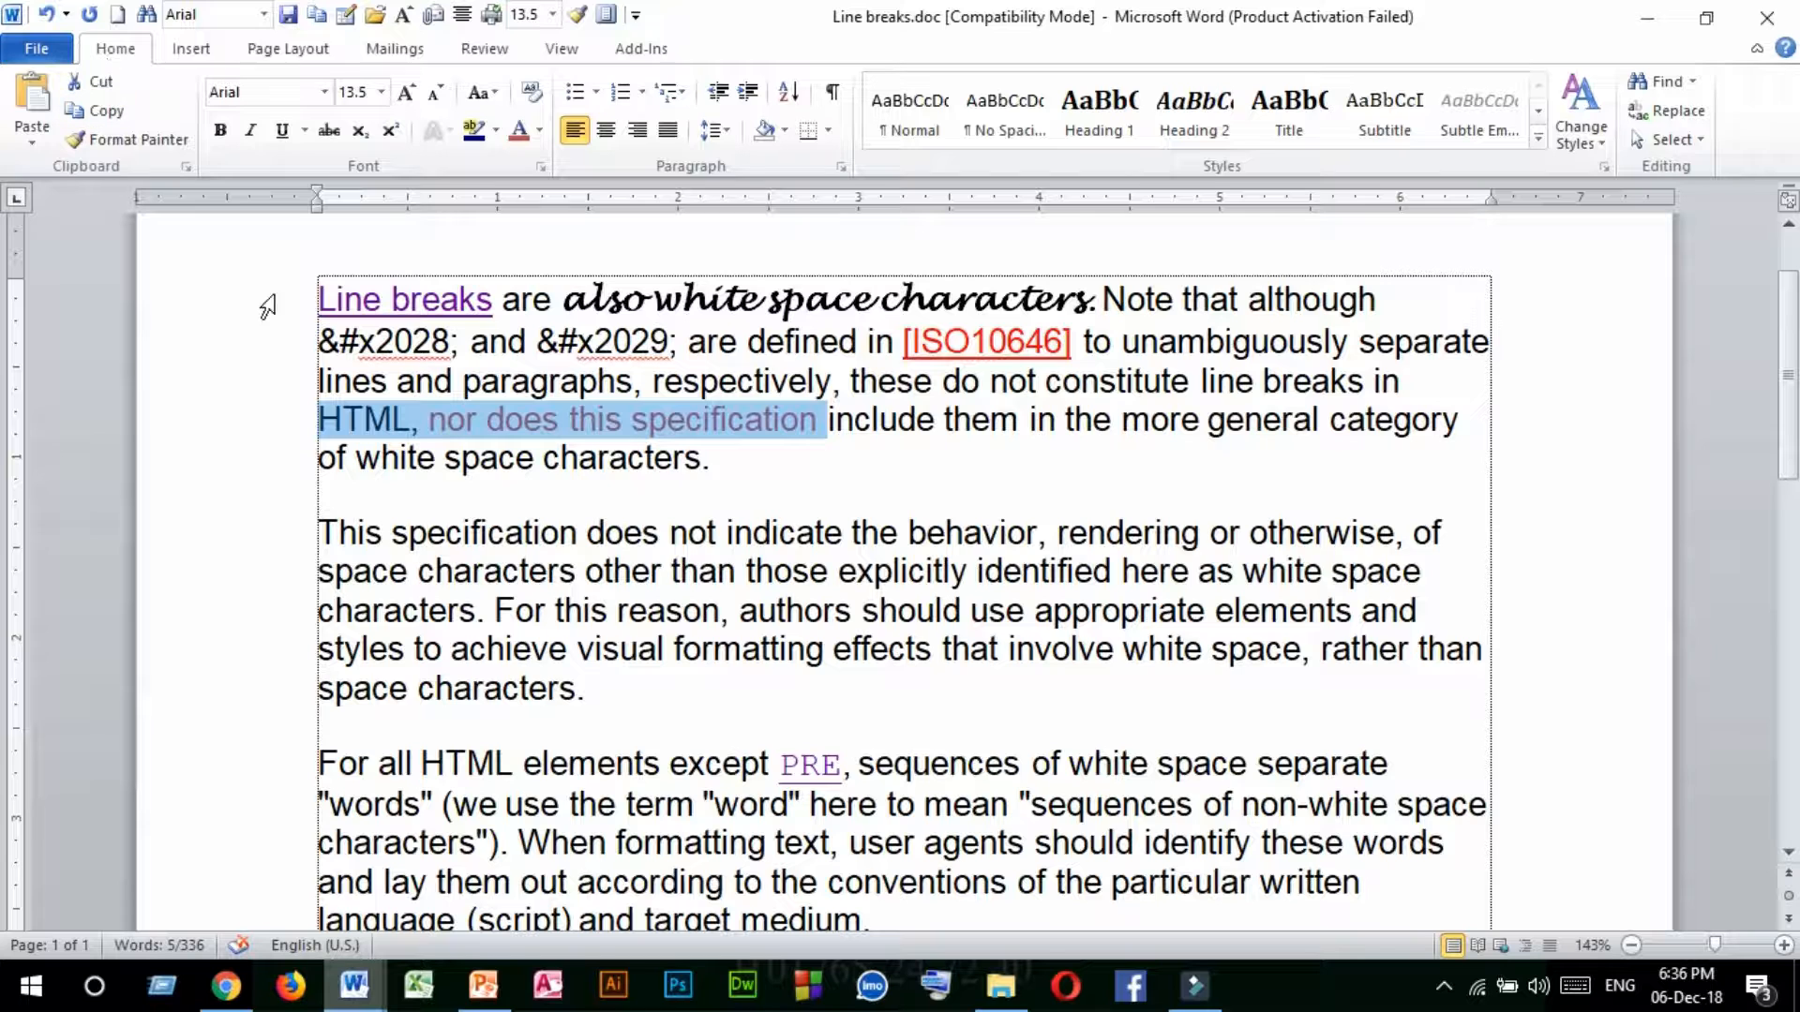
{"action": "left_click_drag", "start_coordinate": [413, 420], "coordinate": [942, 421]}
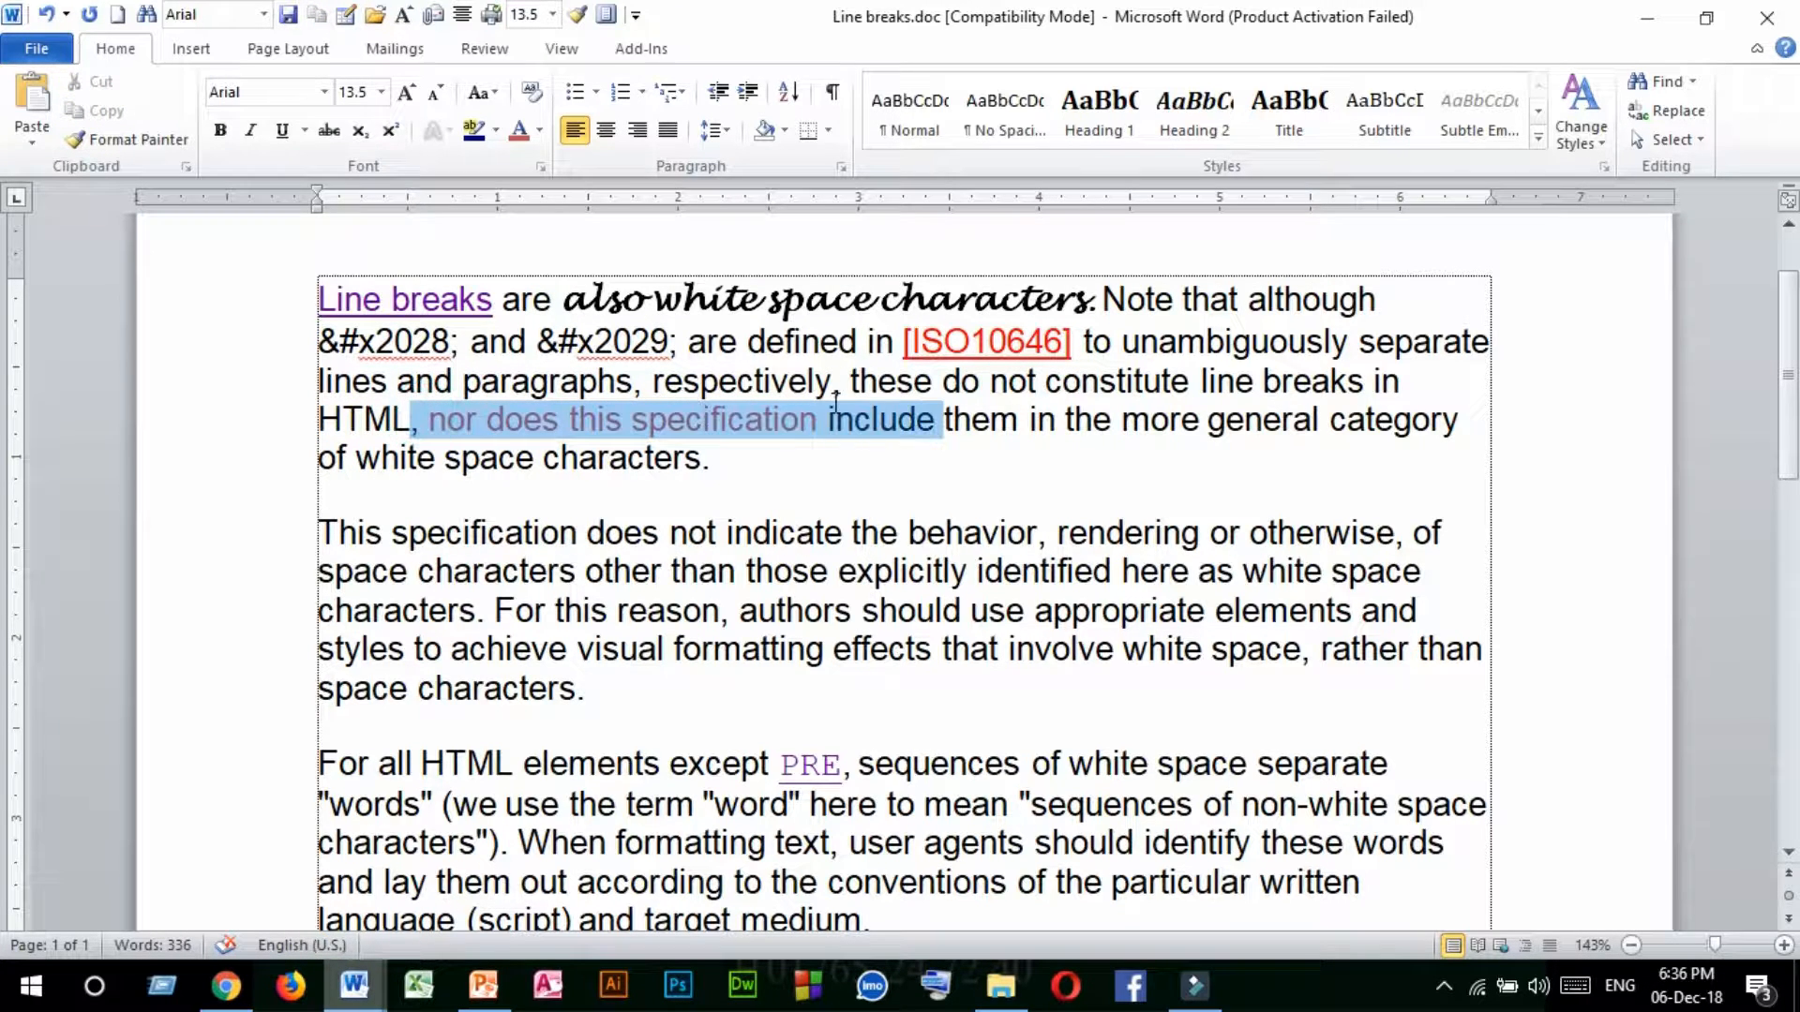
{"action": "left_click", "coordinate": [541, 130]}
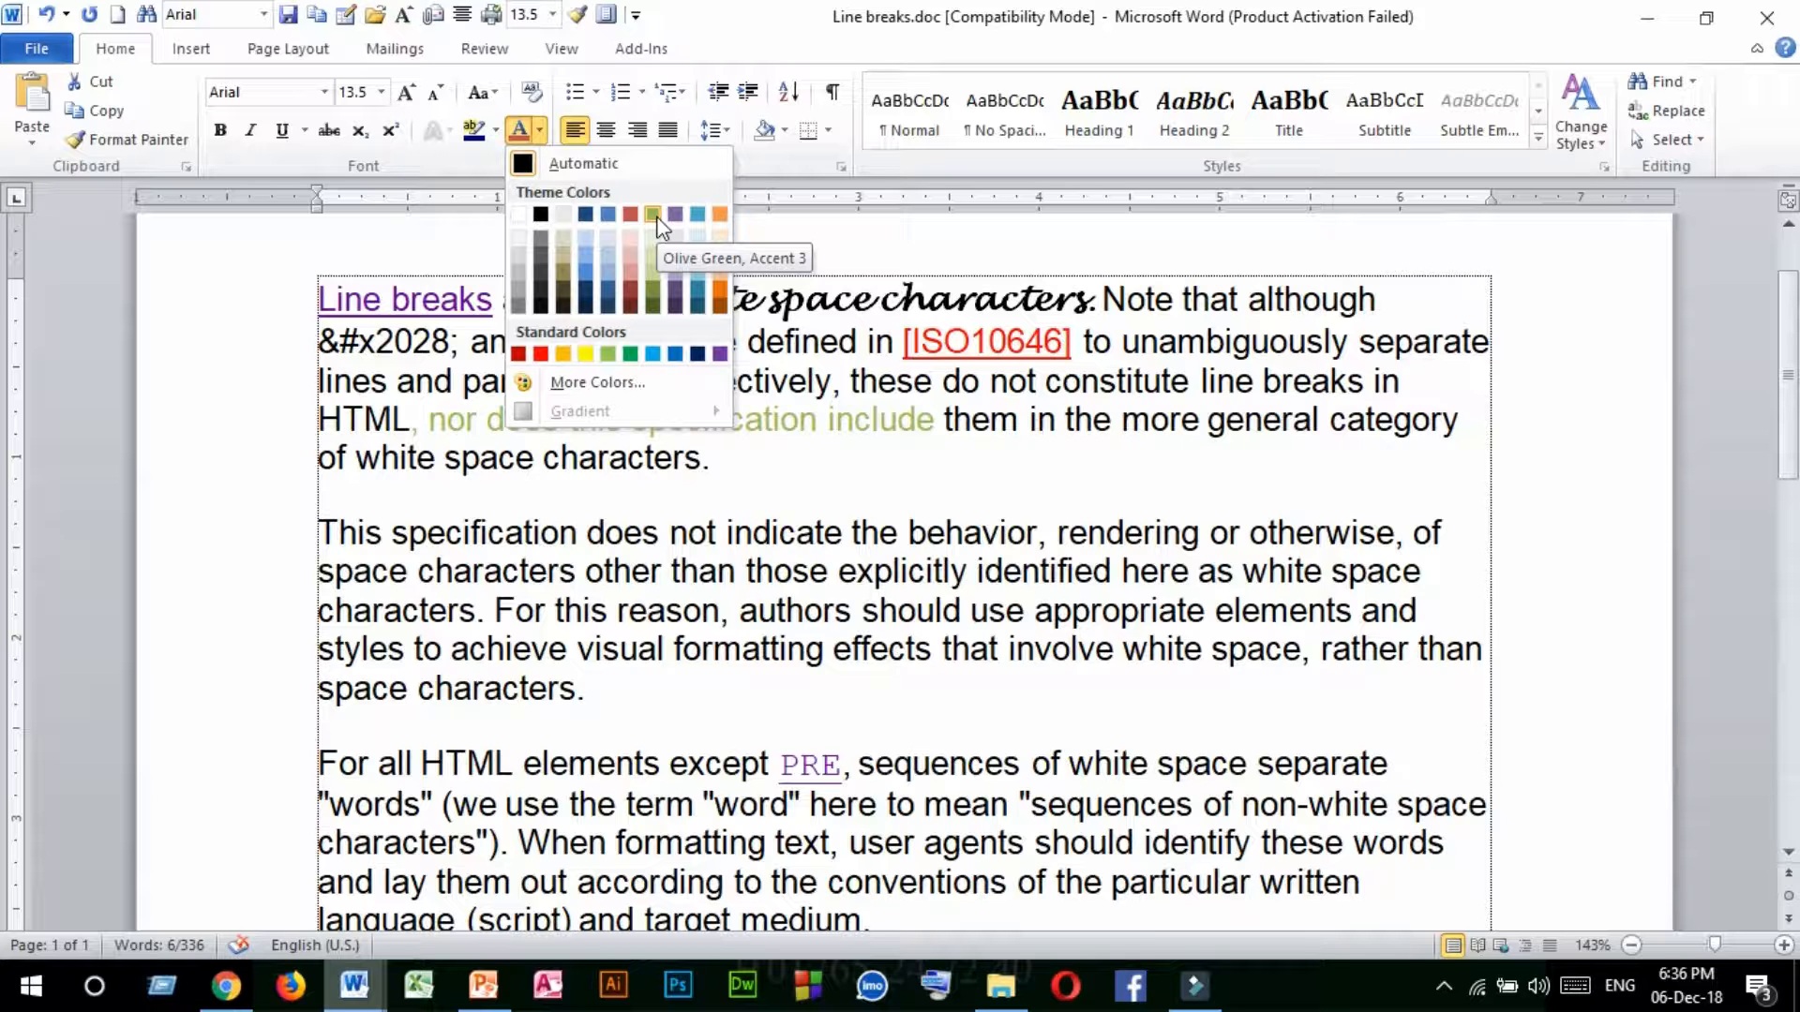
{"action": "left_click", "coordinate": [589, 218]}
Choose the Blue color scheme in the General page of Word Options.
{"action": "left_click", "coordinate": [20, 47]}
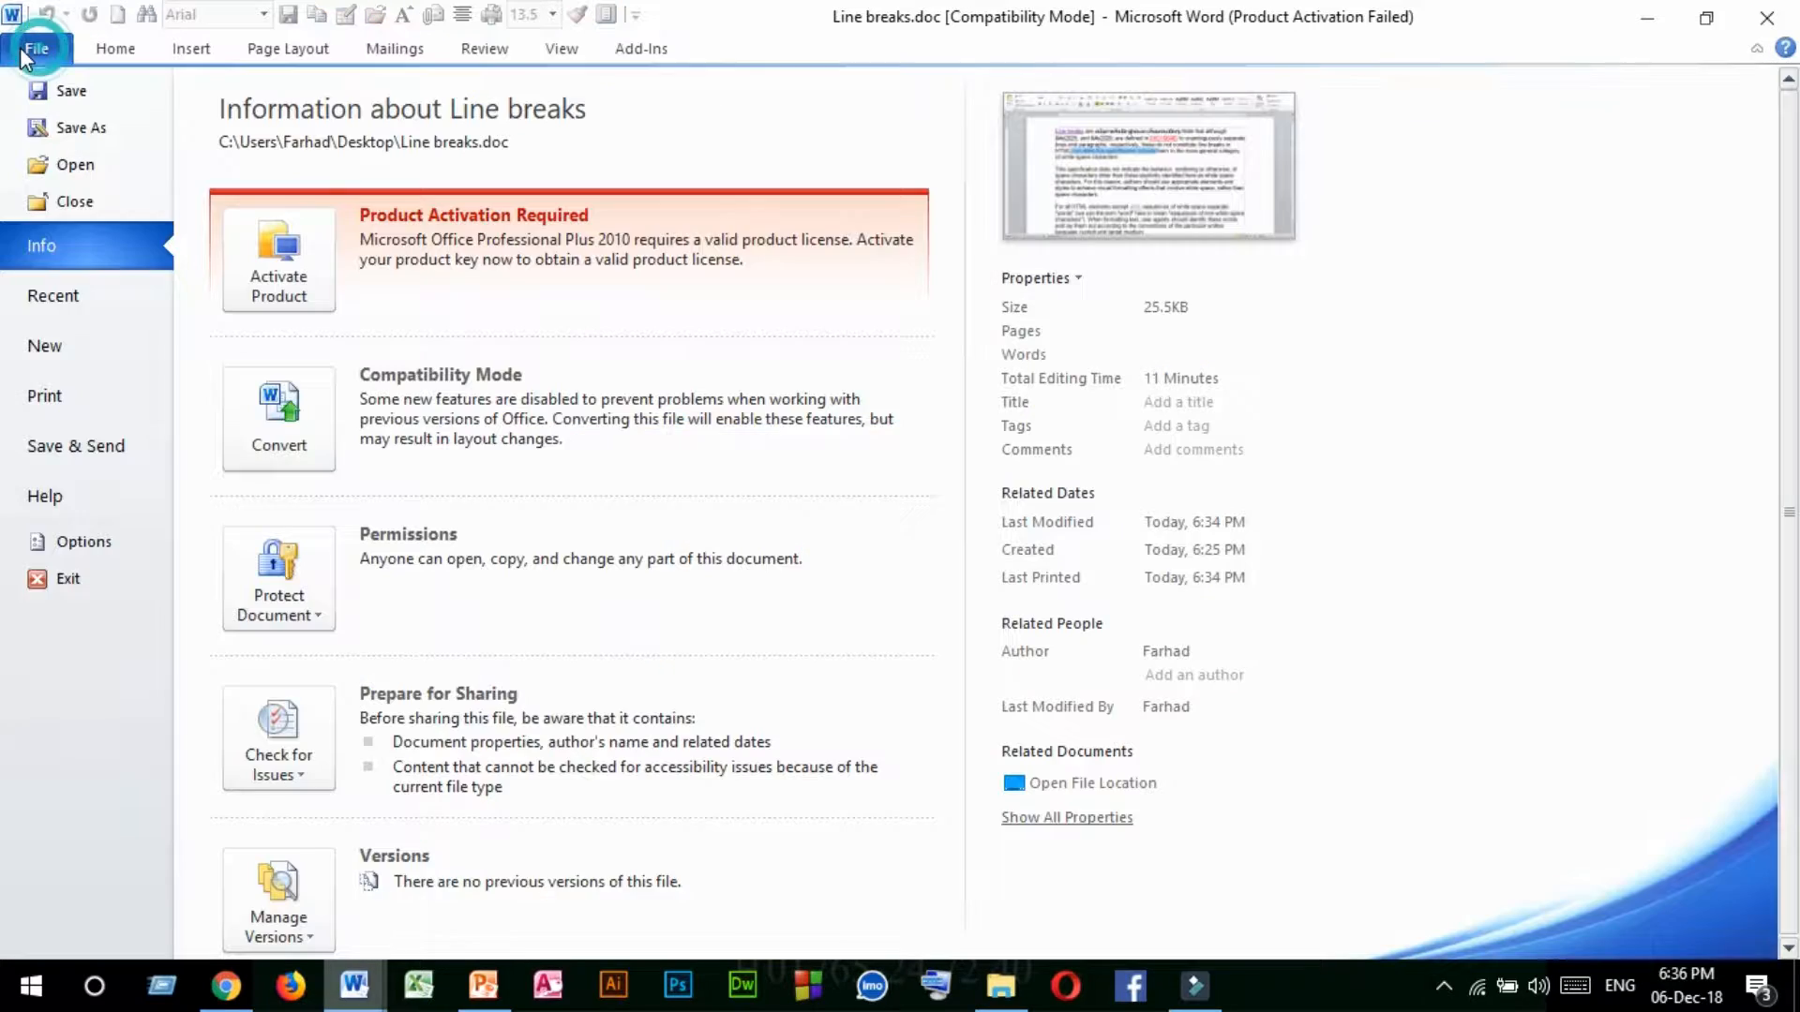
{"action": "left_click", "coordinate": [86, 541]}
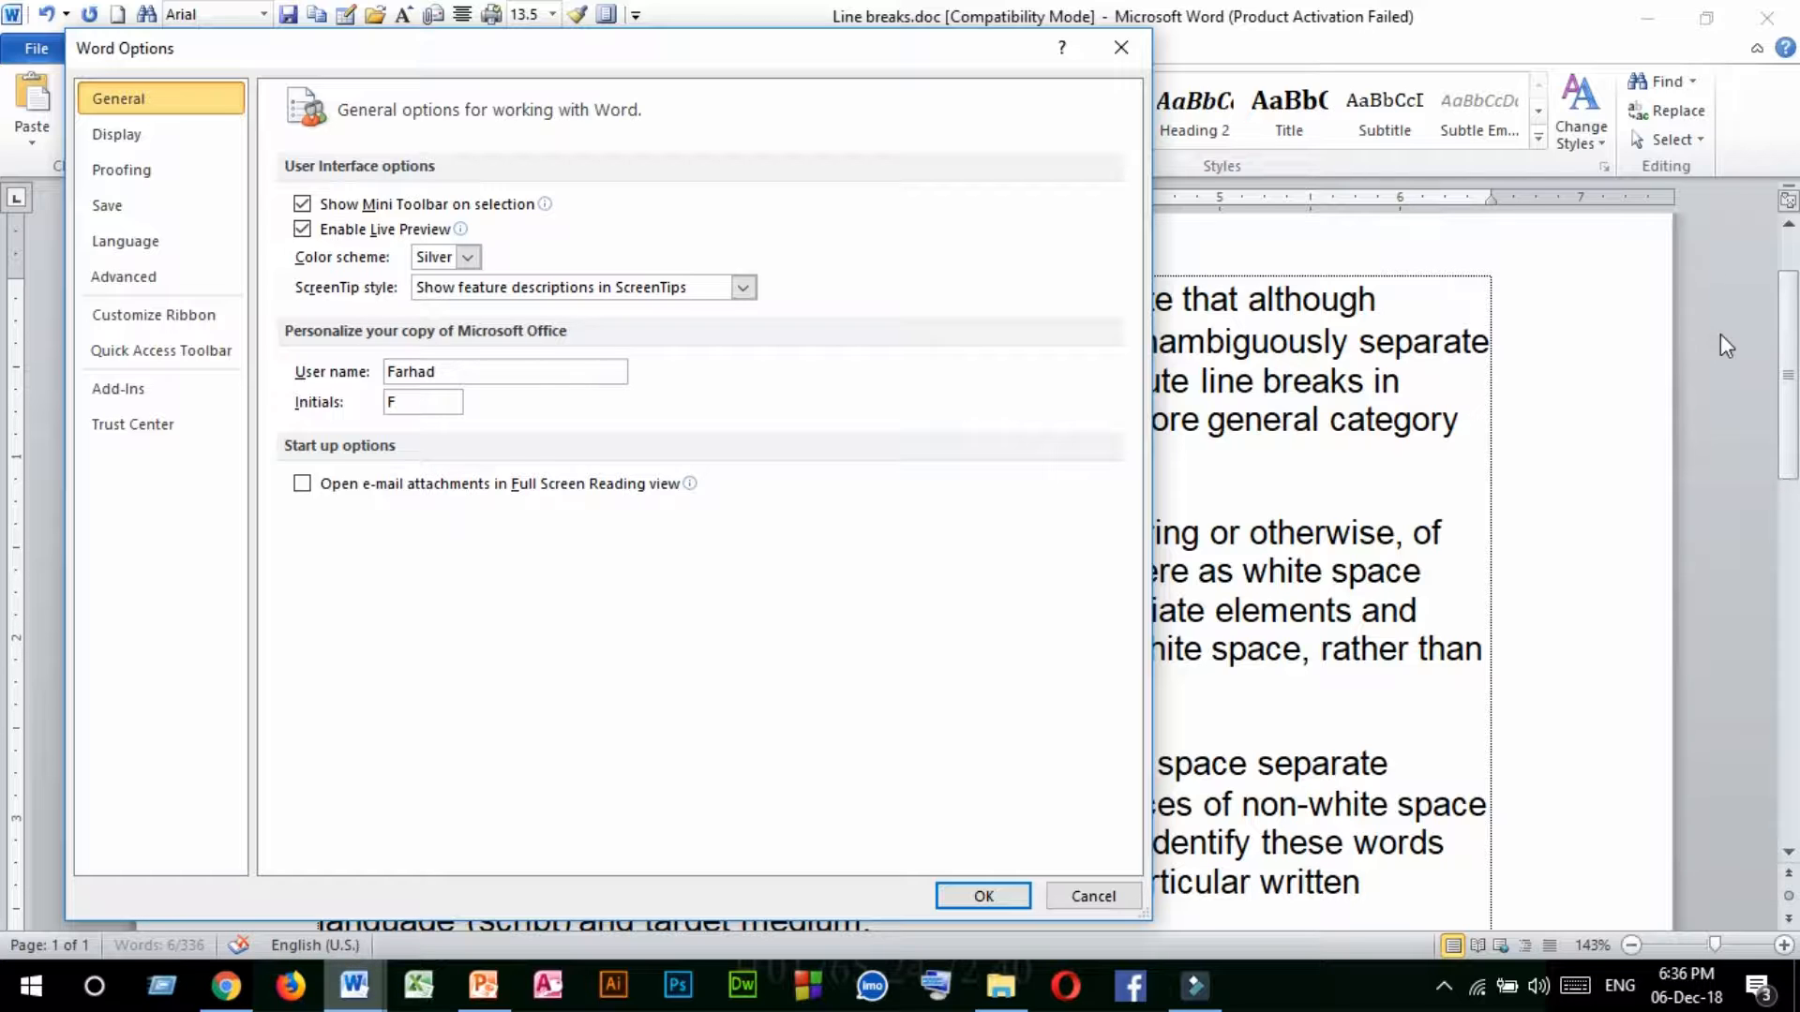
{"action": "left_click", "coordinate": [467, 257]}
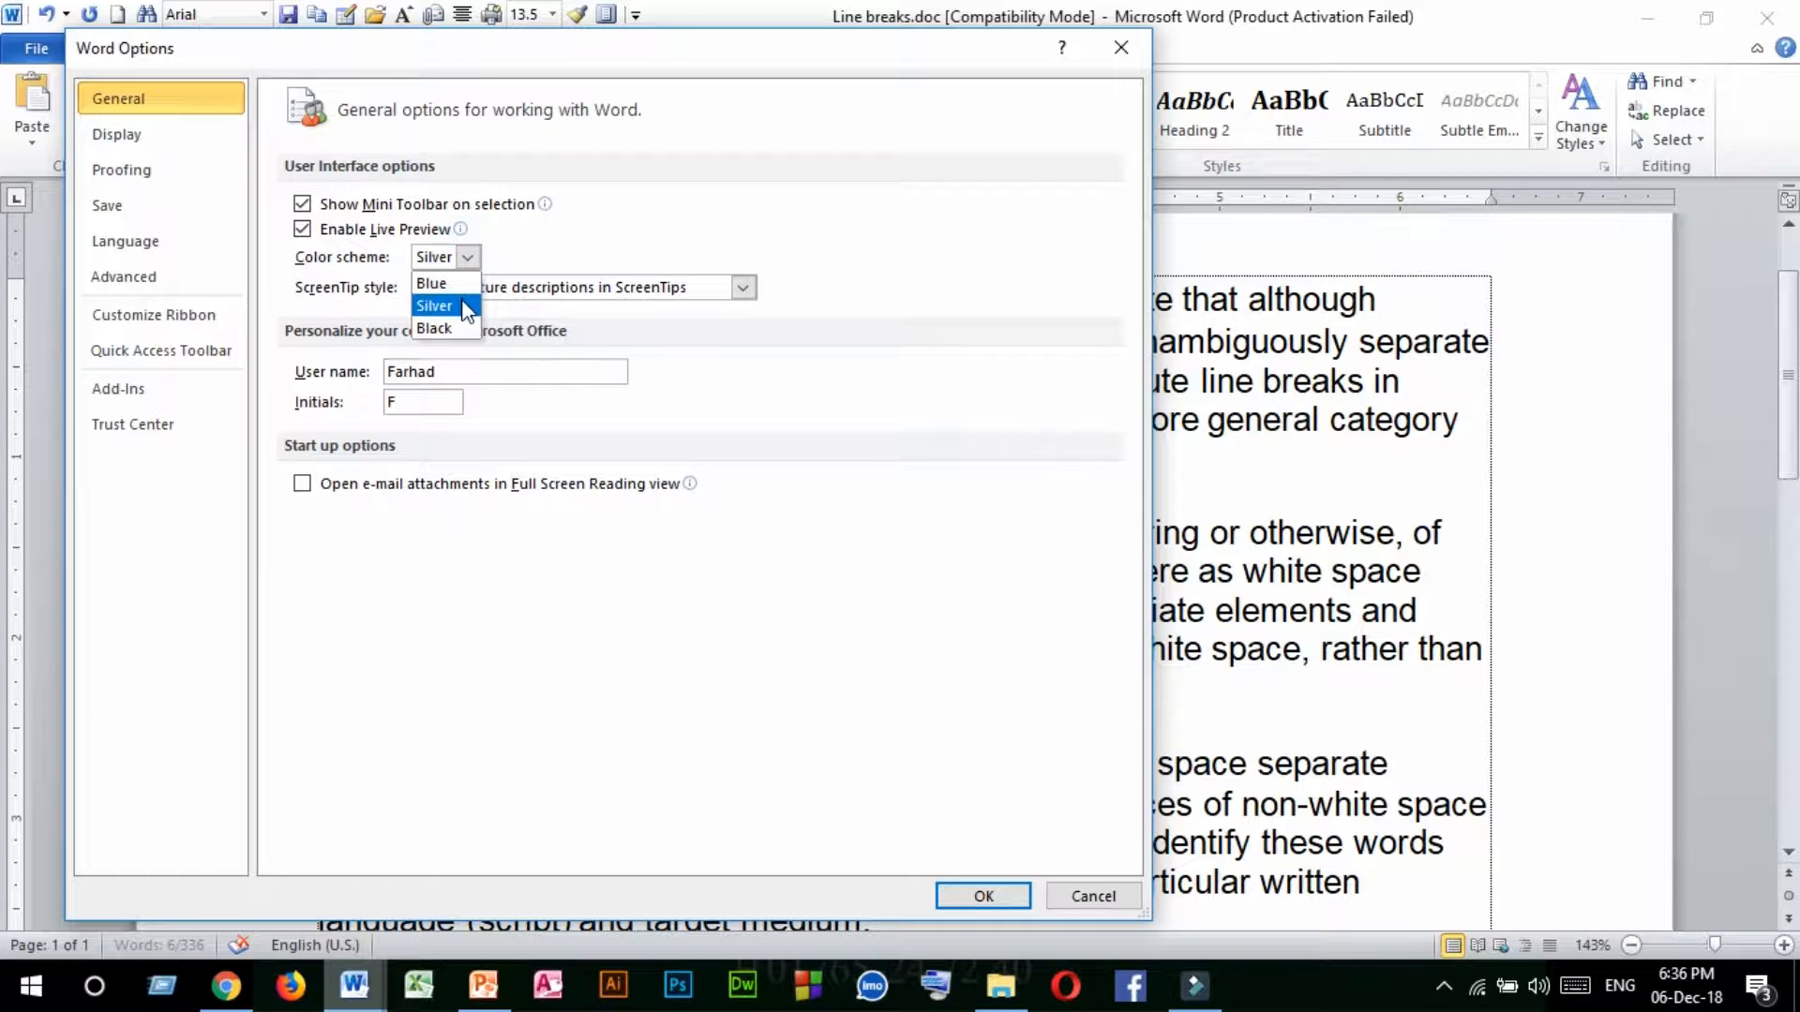
{"action": "left_click", "coordinate": [436, 283]}
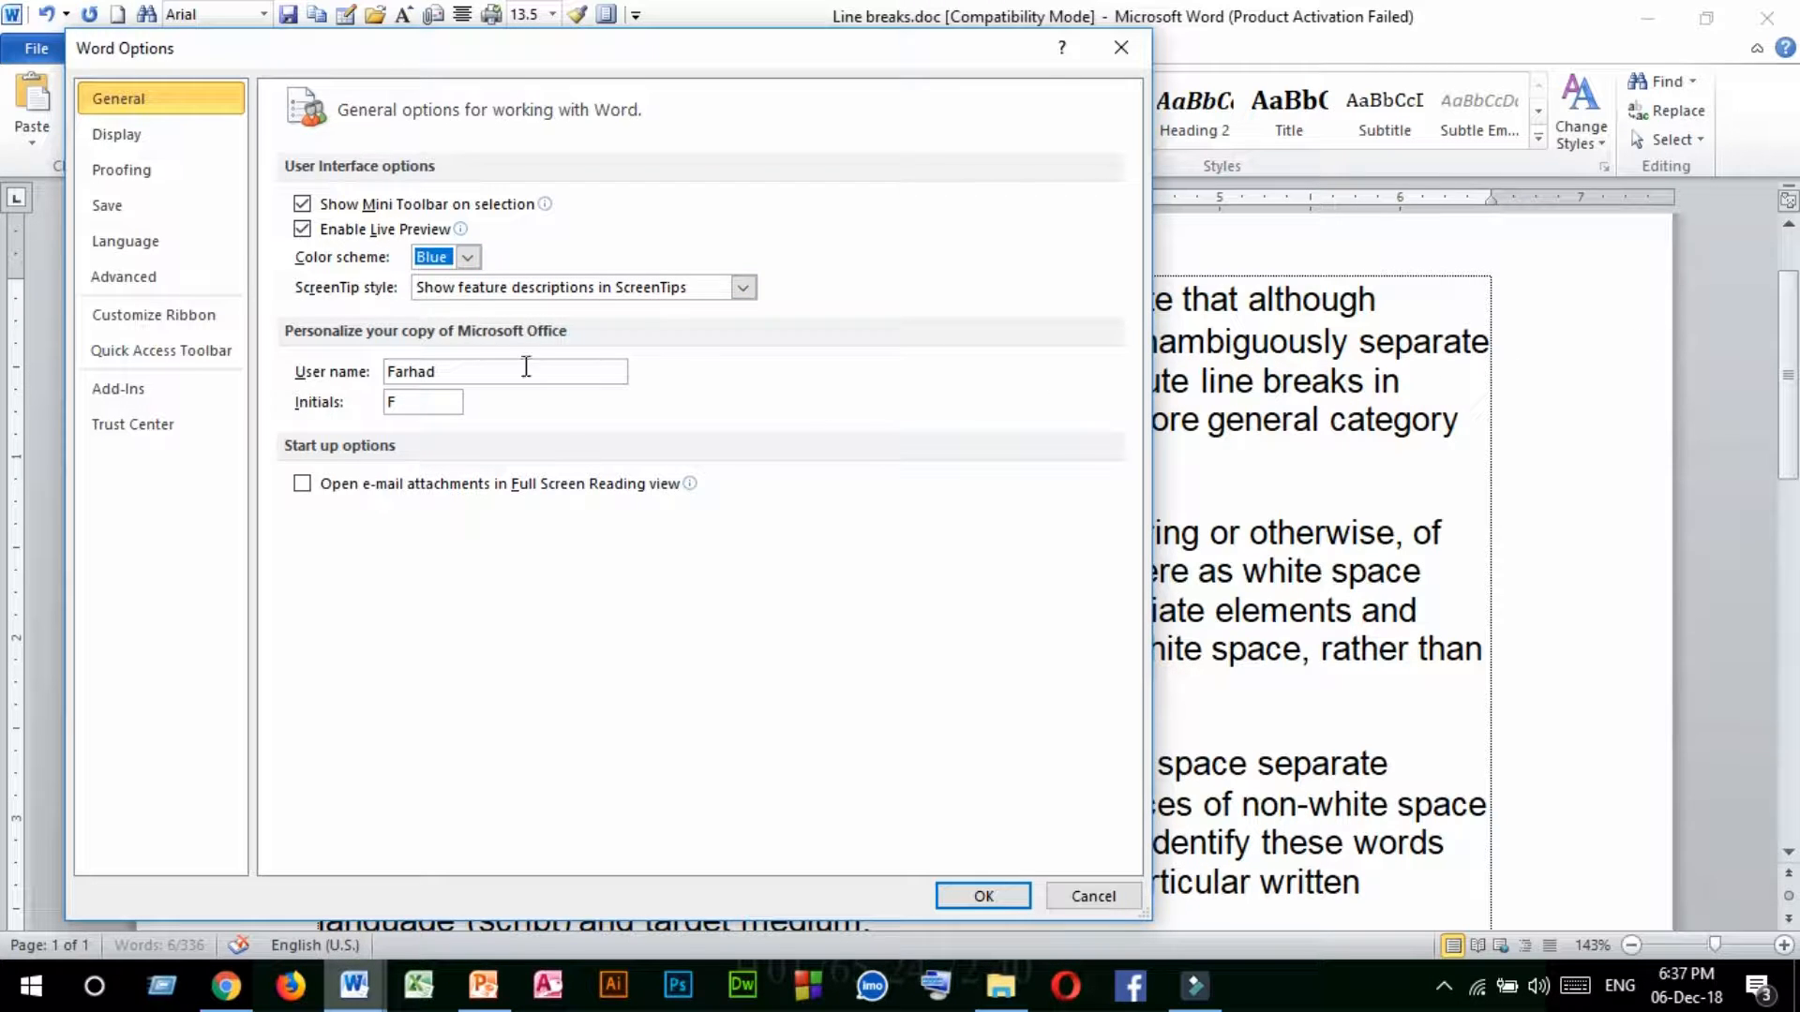
View the Display page of Word Options and cancel the options without applying changes.
{"action": "left_click", "coordinate": [138, 137]}
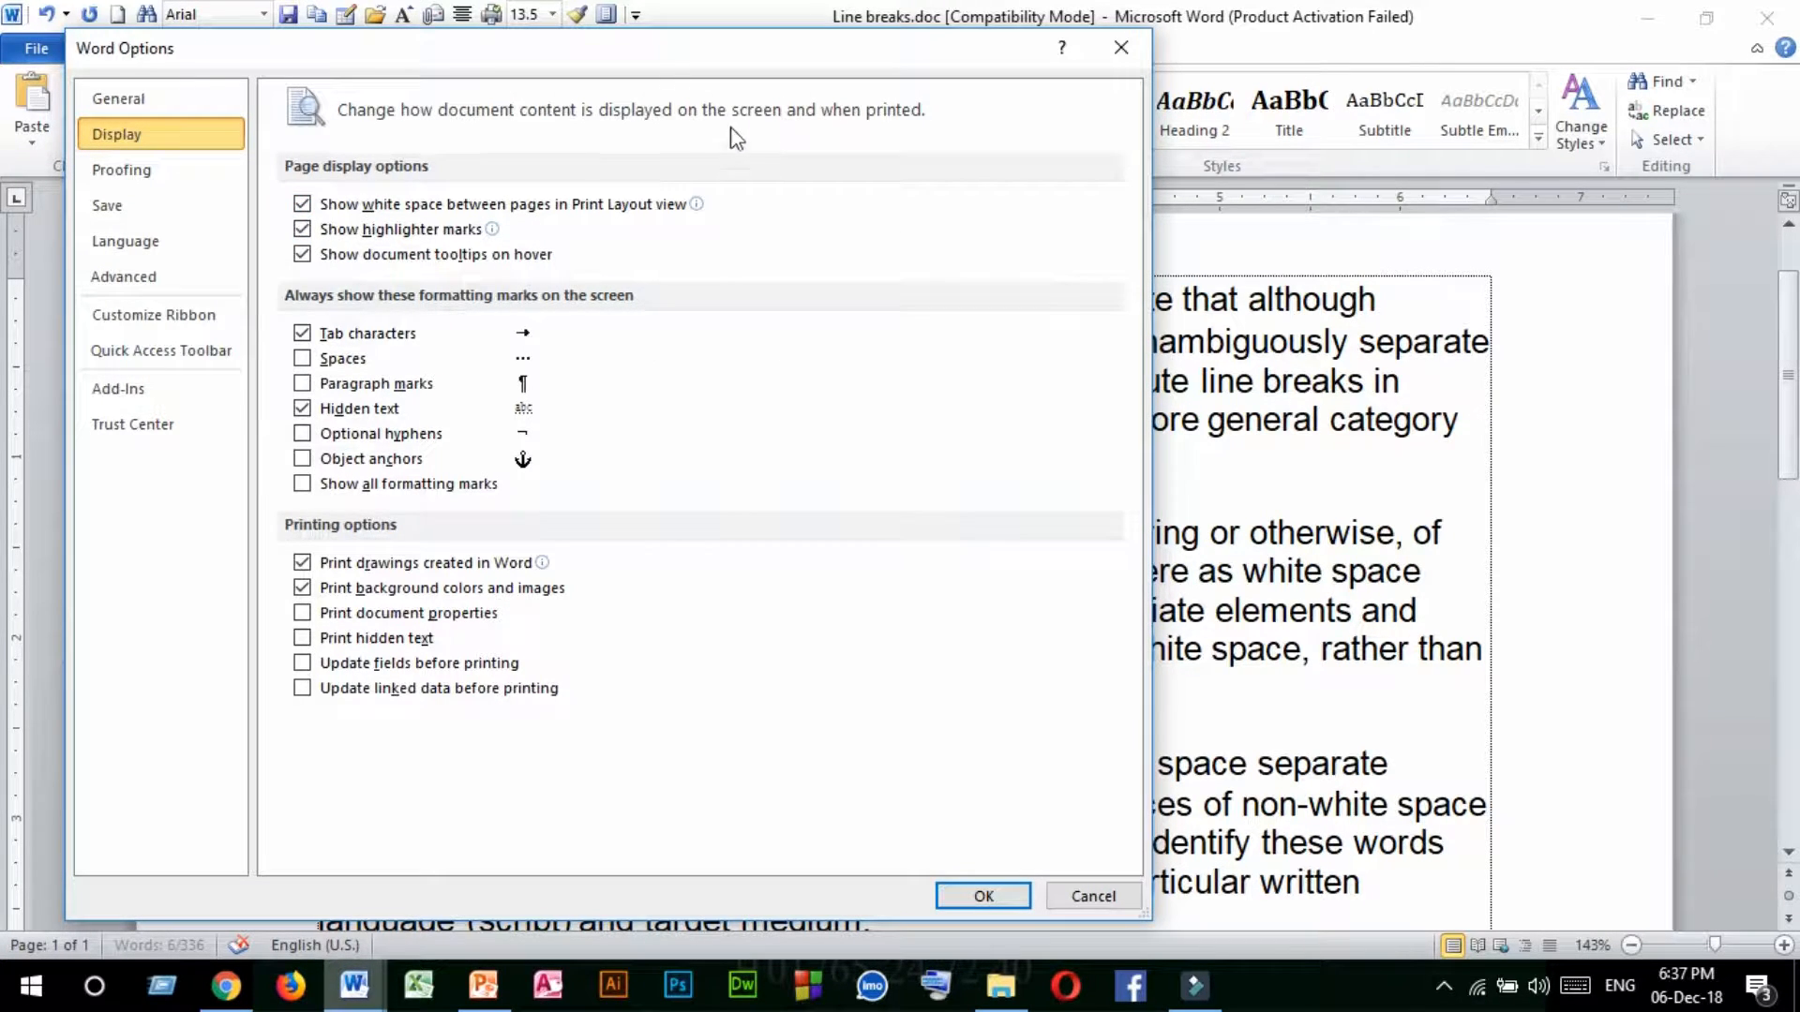
{"action": "mouse_move", "coordinate": [689, 68]}
{"action": "left_mouse_down"}
{"action": "mouse_move", "coordinate": [691, 413]}
{"action": "mouse_move", "coordinate": [733, 322]}
{"action": "mouse_move", "coordinate": [730, 37]}
{"action": "mouse_move", "coordinate": [699, 70]}
{"action": "left_mouse_up"}
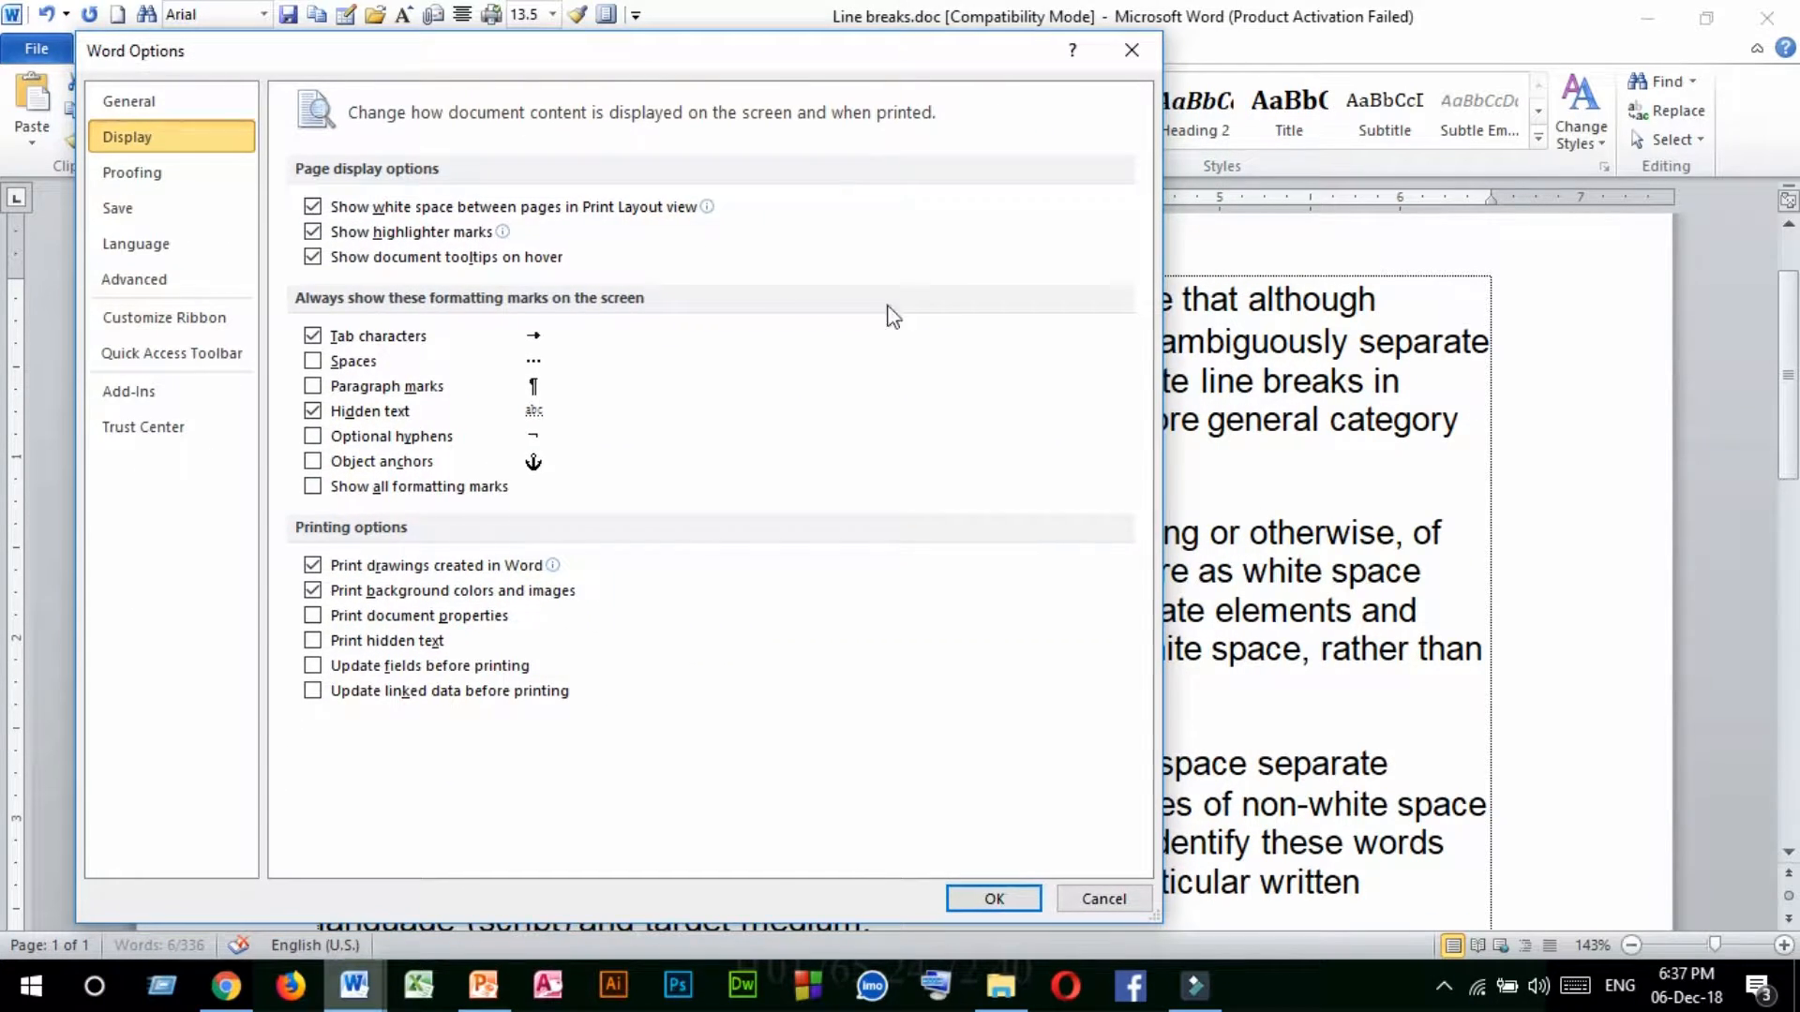
{"action": "left_click", "coordinate": [1104, 899]}
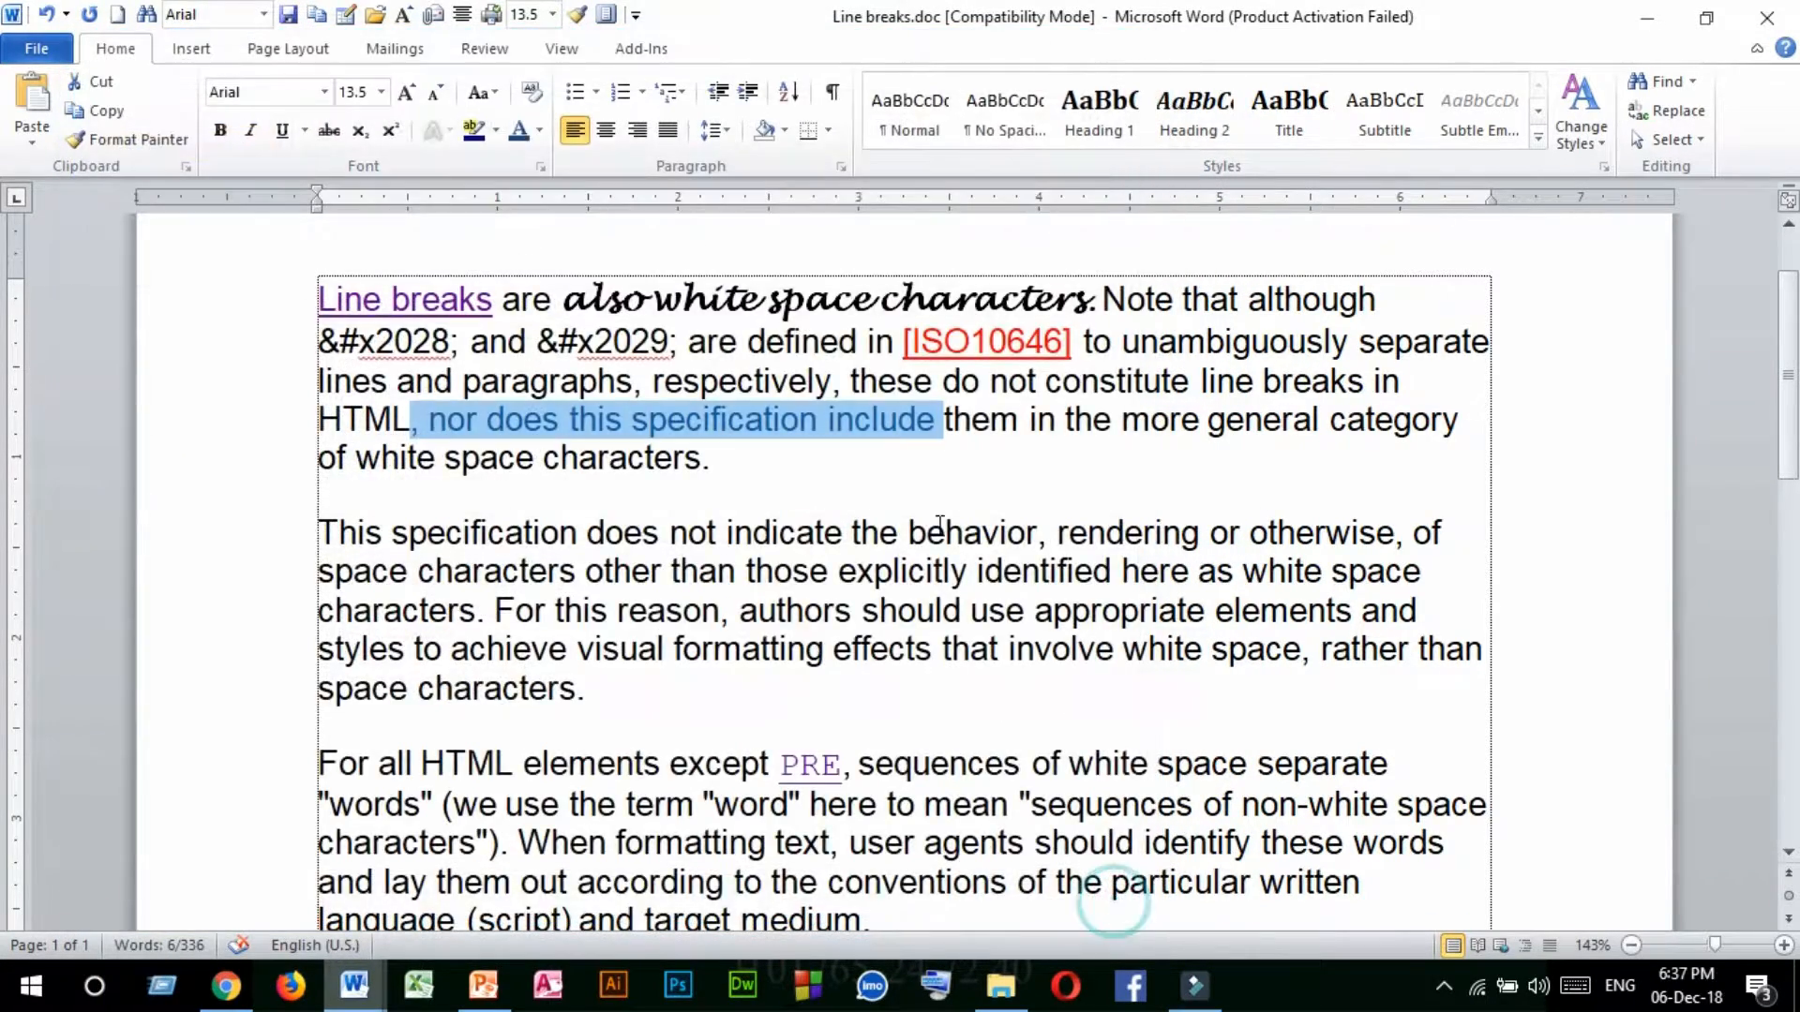
Reopen Word Options and show the Display settings for page display, formatting marks and printing.
{"action": "scroll", "coordinate": [565, 272], "scroll_direction": "up", "scroll_amount": 2}
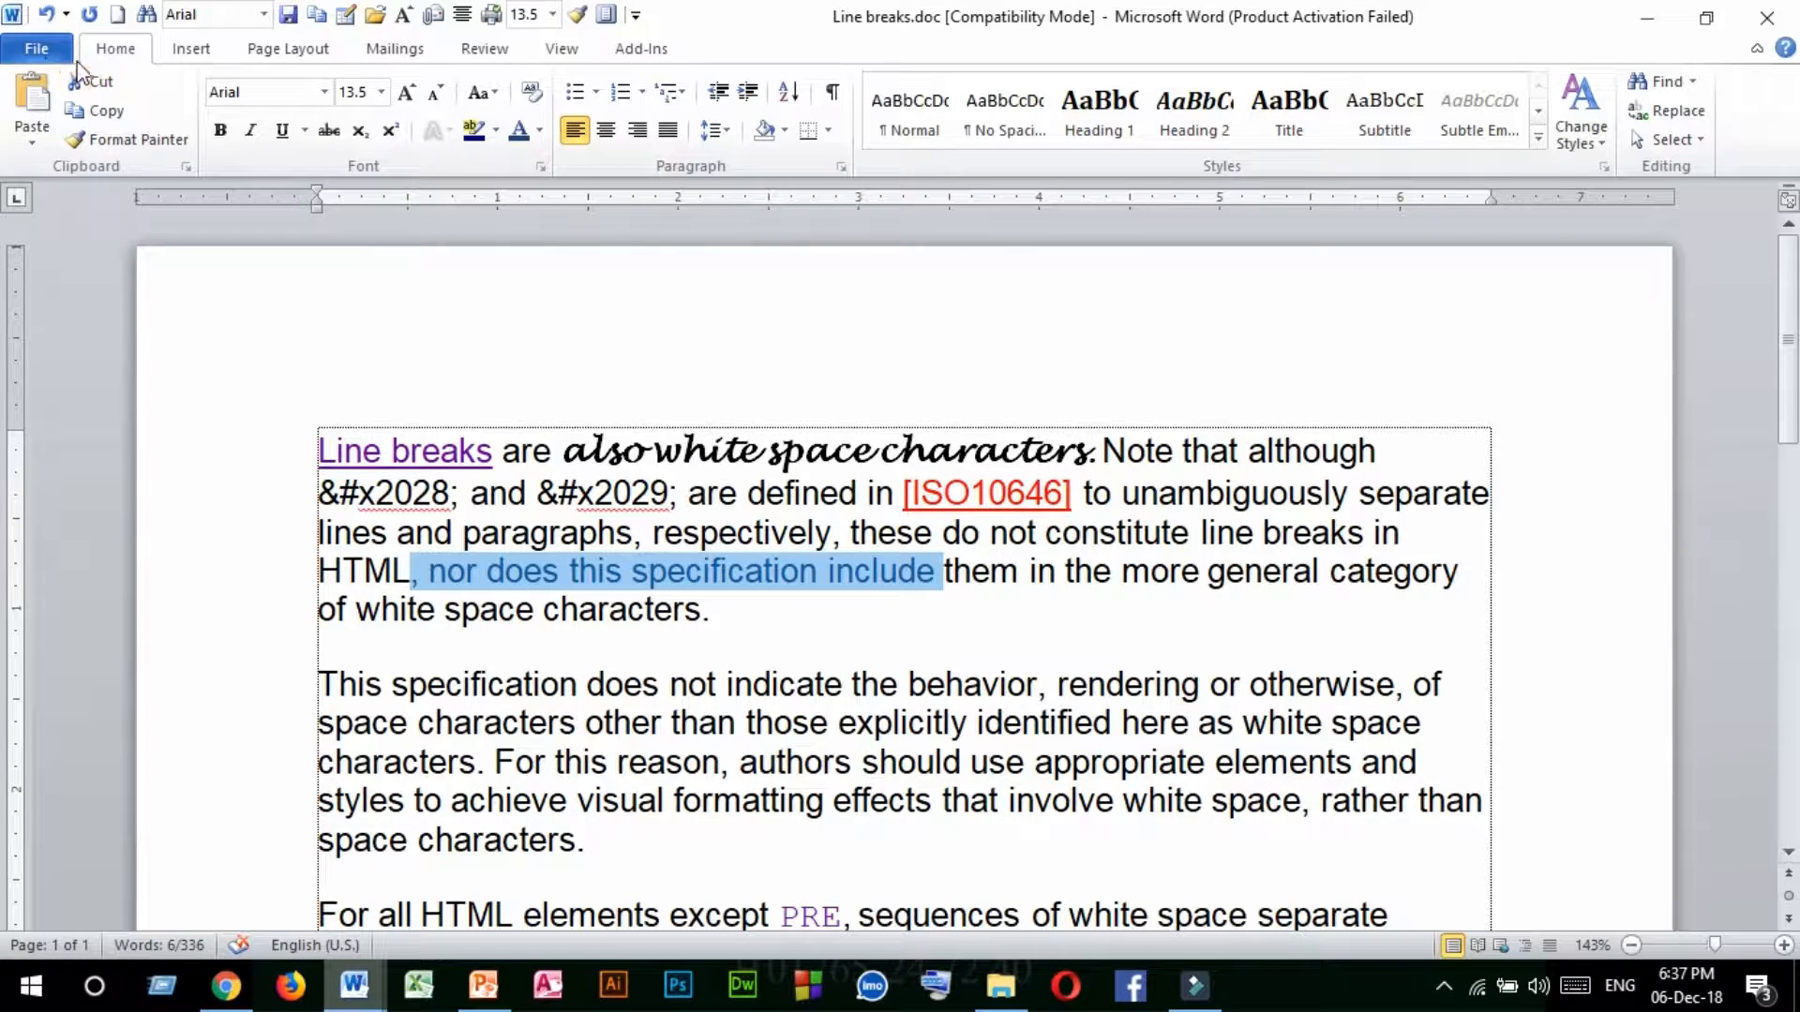
{"action": "left_click", "coordinate": [37, 48]}
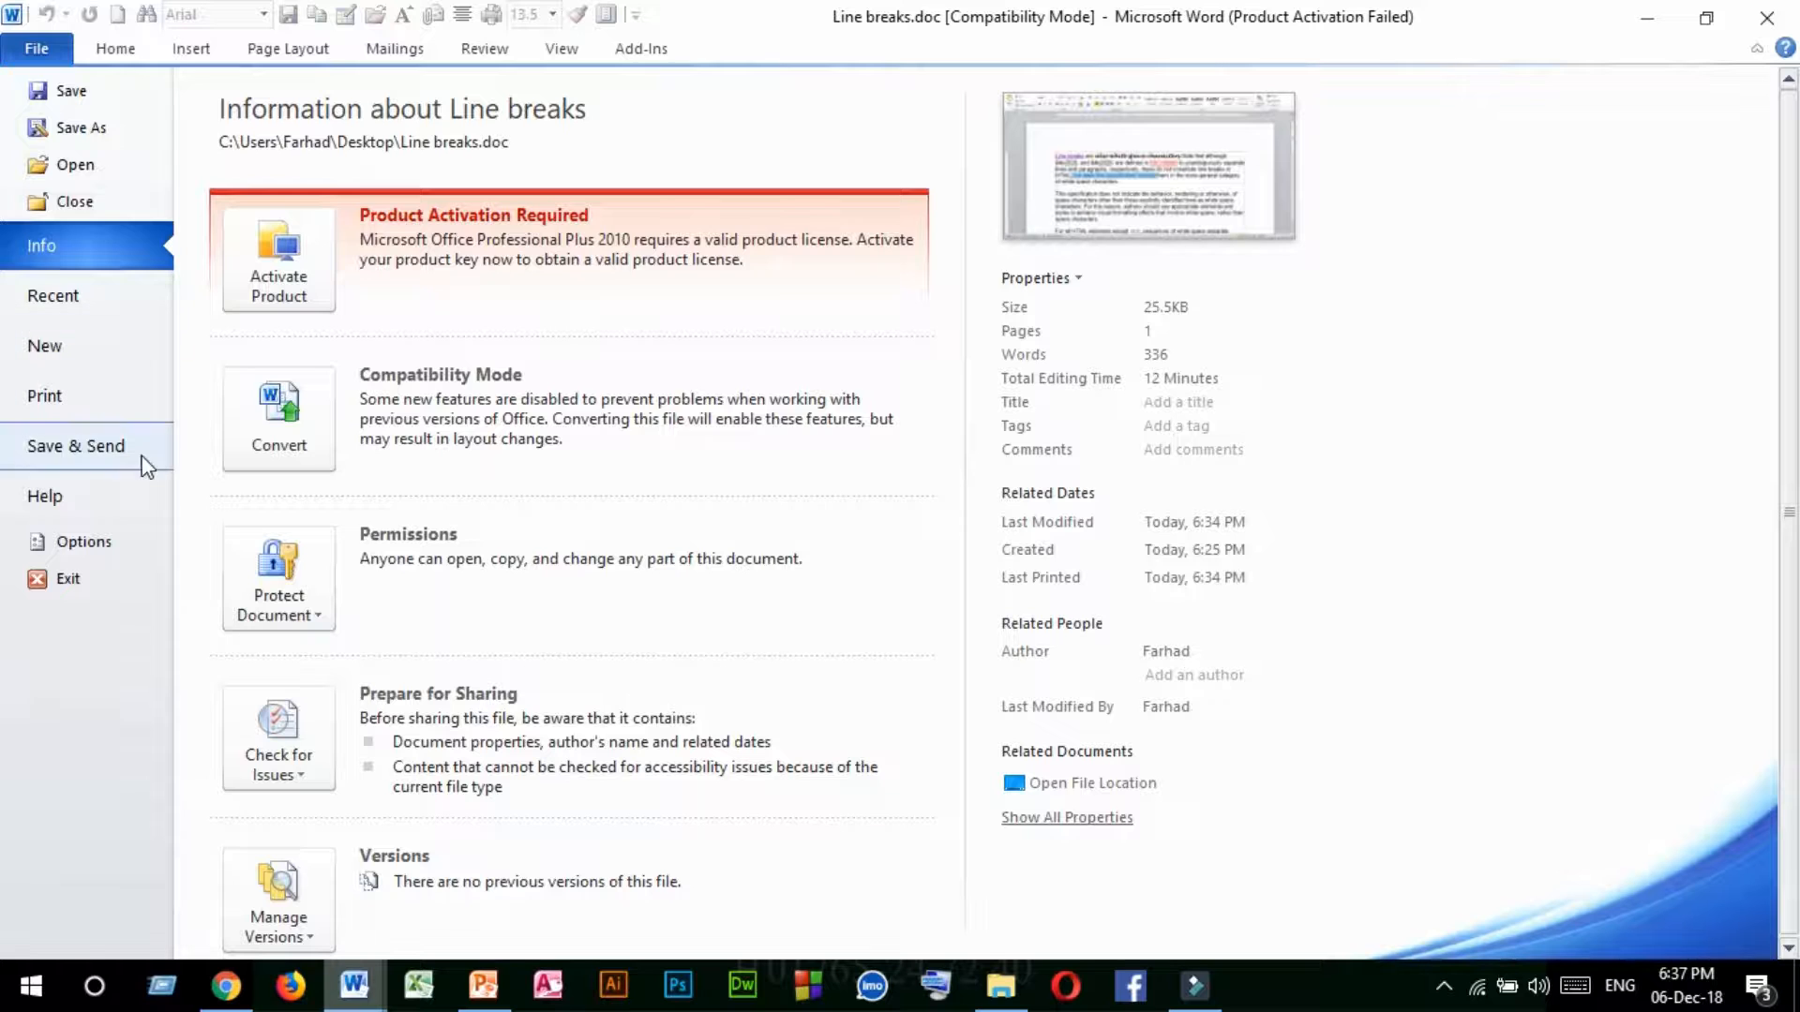
{"action": "left_click", "coordinate": [98, 544]}
{"action": "left_click", "coordinate": [141, 136]}
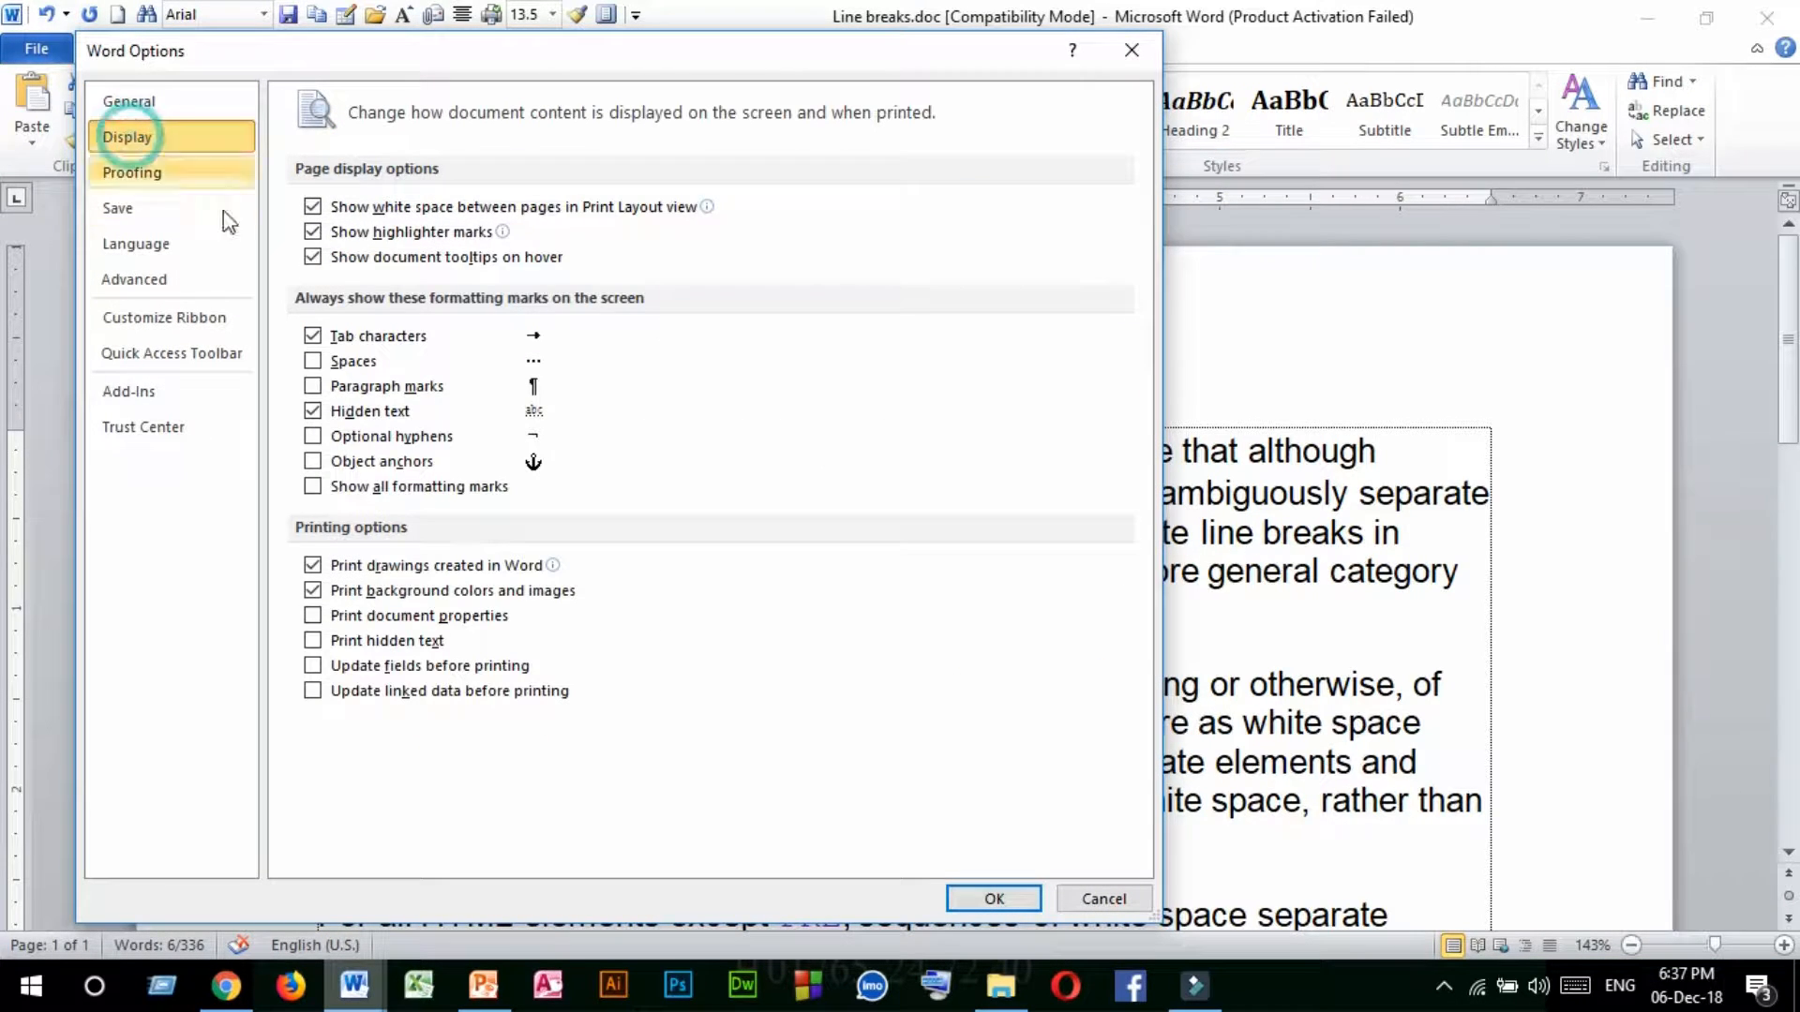
Turn off showing white space between pages in Print Layout view and apply the options.
{"action": "left_click", "coordinate": [375, 206]}
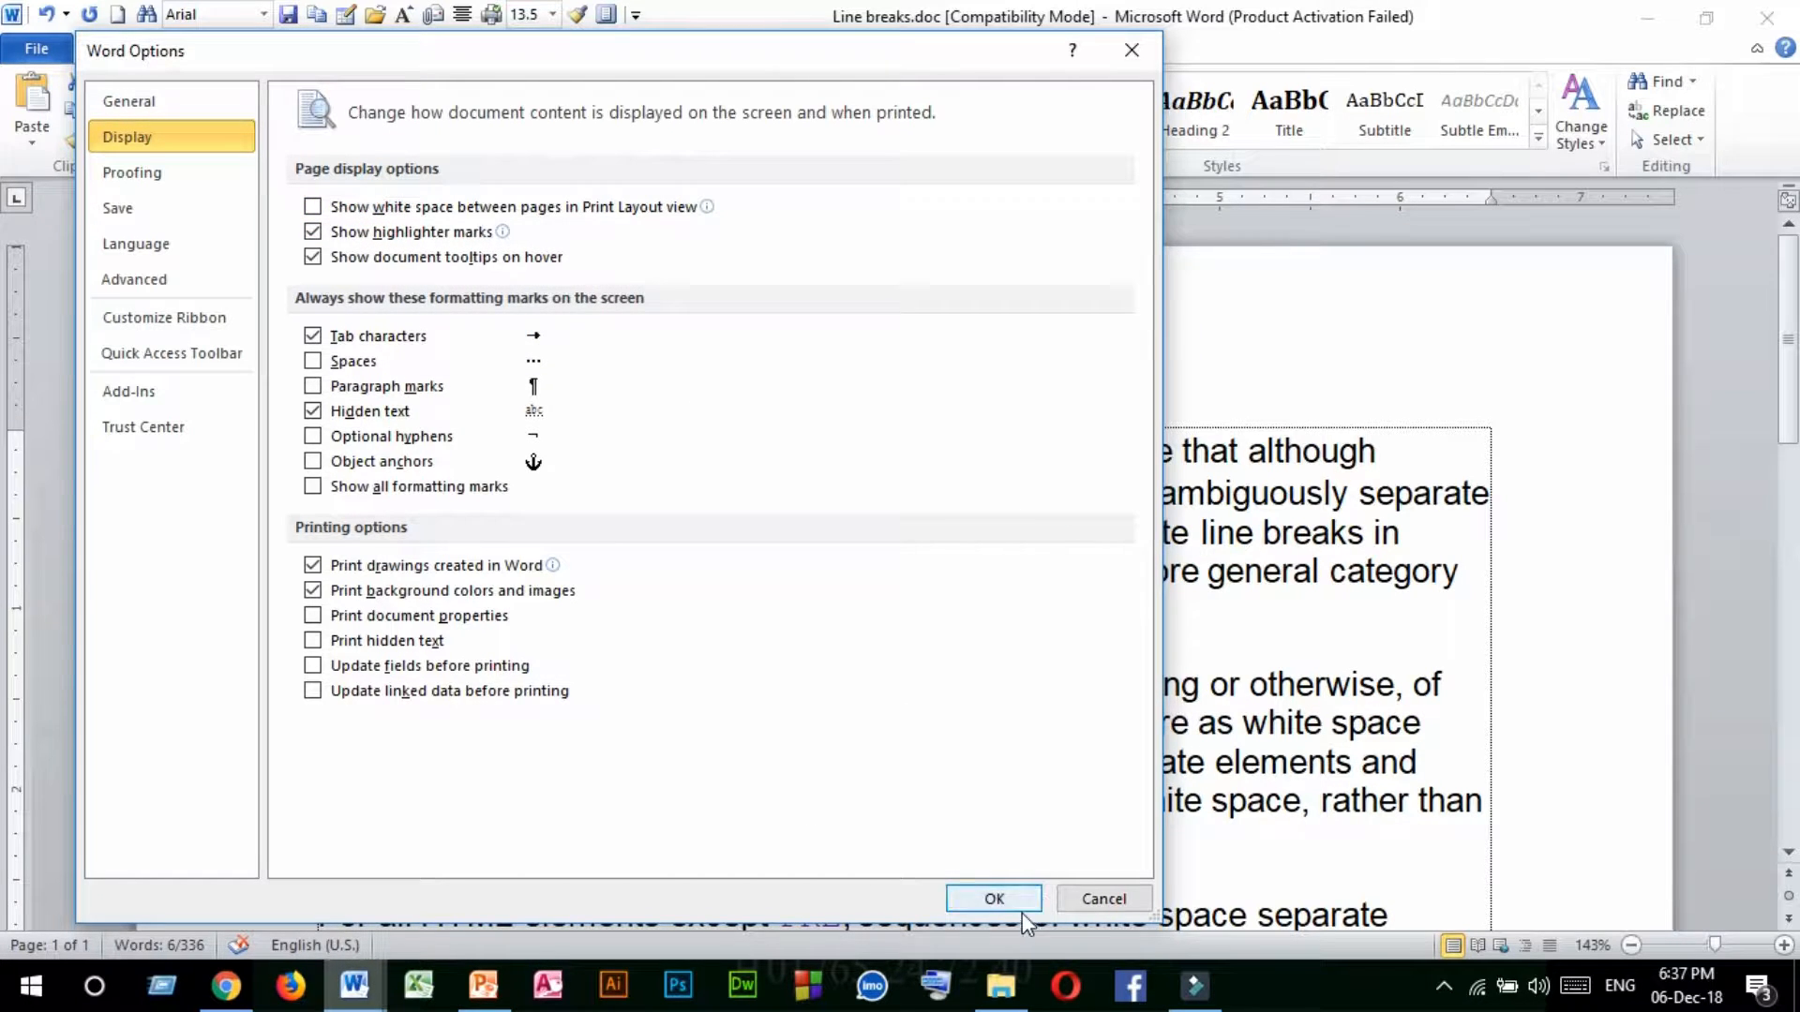
{"action": "left_click", "coordinate": [994, 898]}
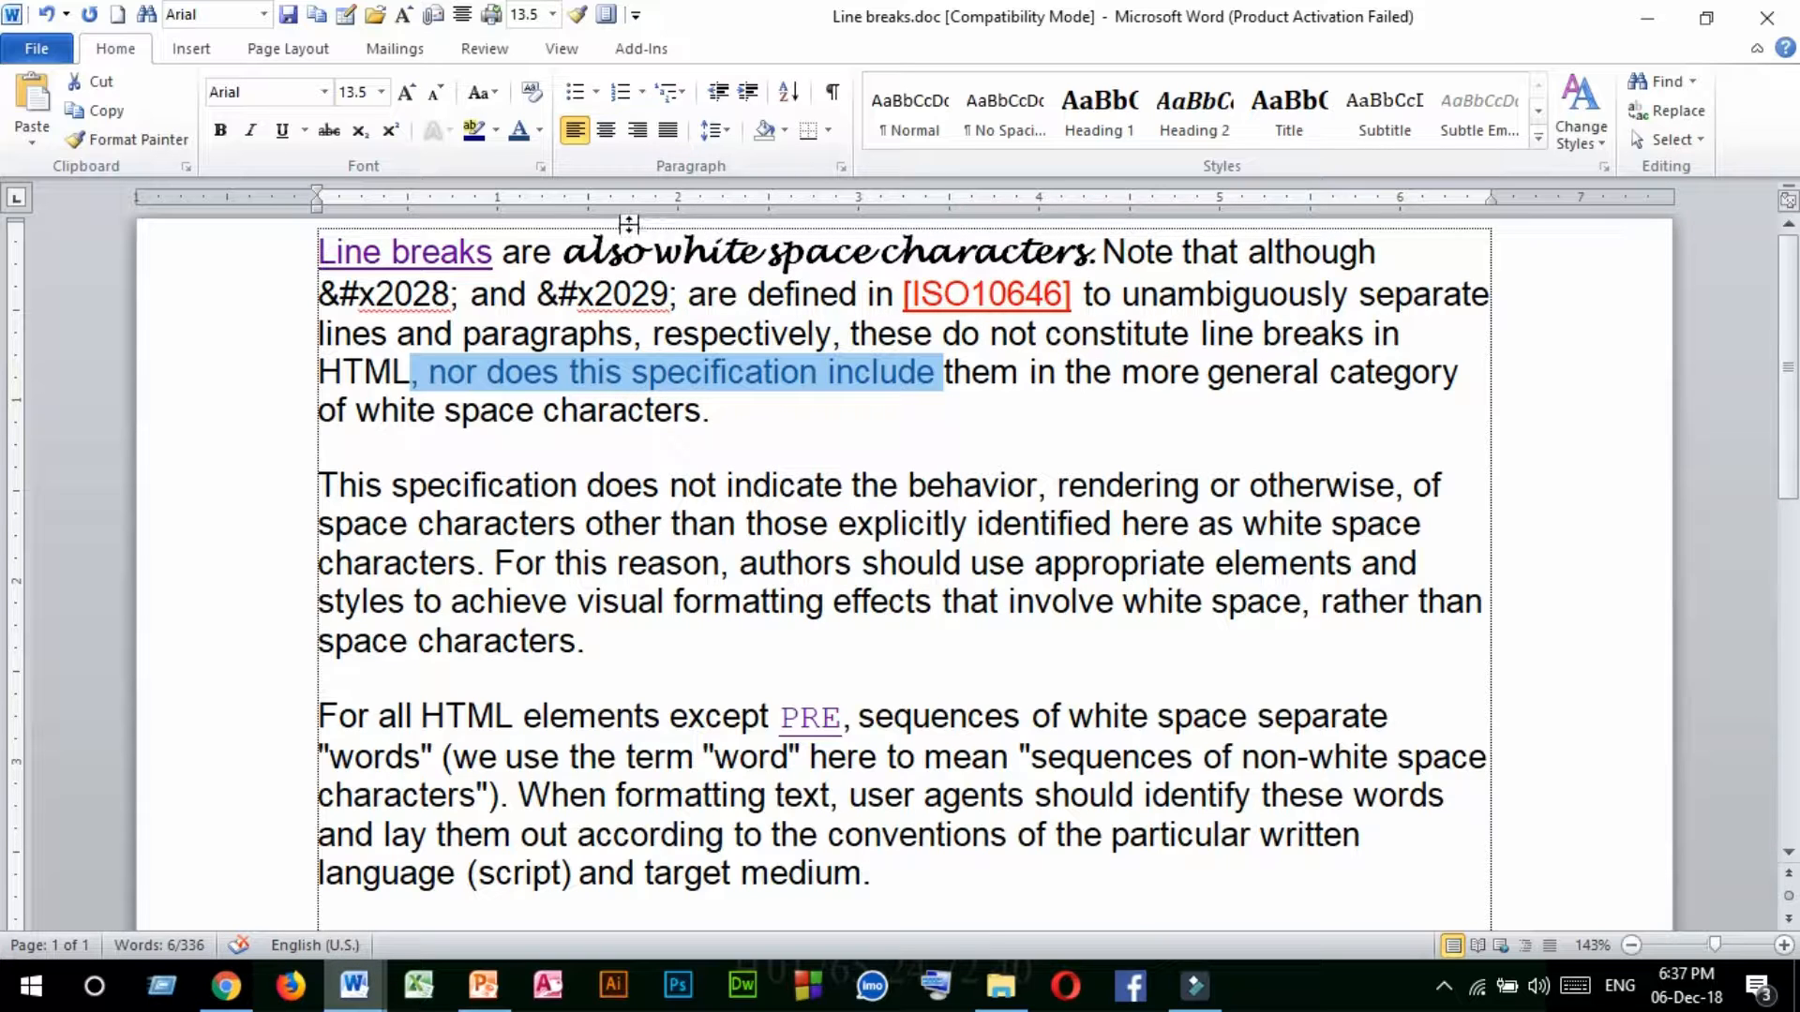
Reopen the Display settings in Word Options and turn on showing white space between pages in Print Layout view.
{"action": "left_click", "coordinate": [28, 54]}
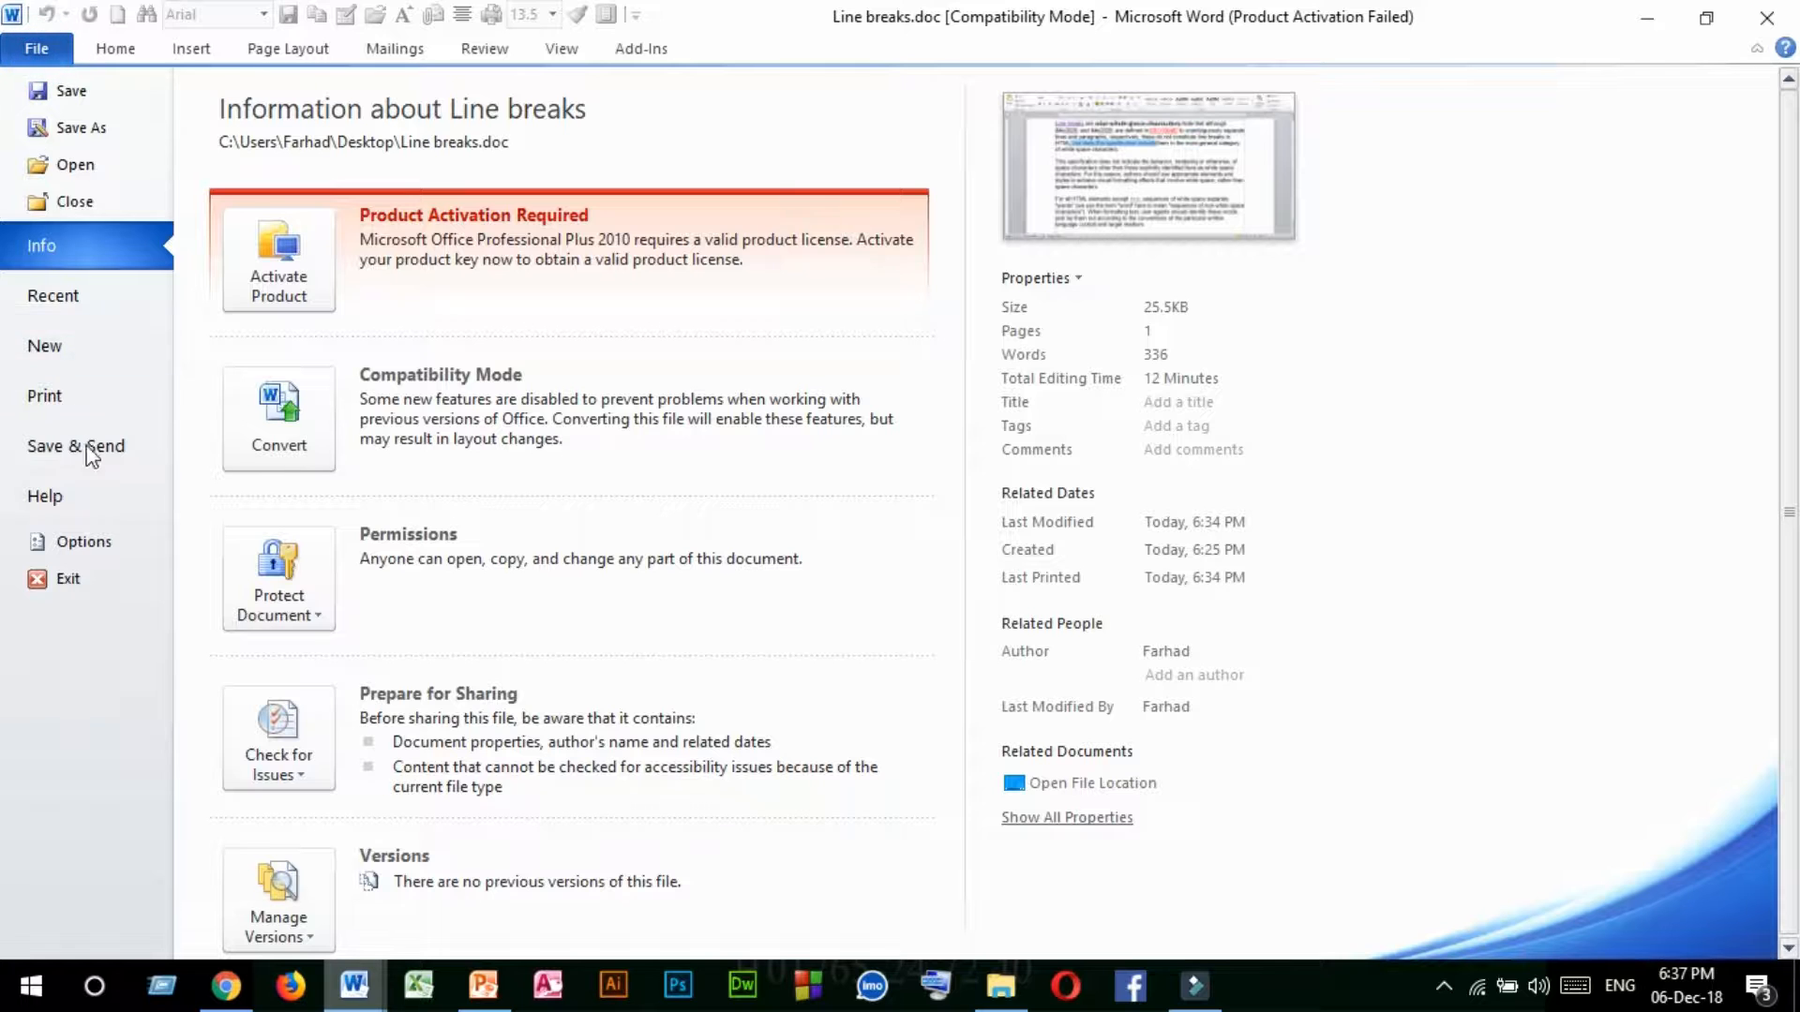
{"action": "left_click", "coordinate": [77, 541]}
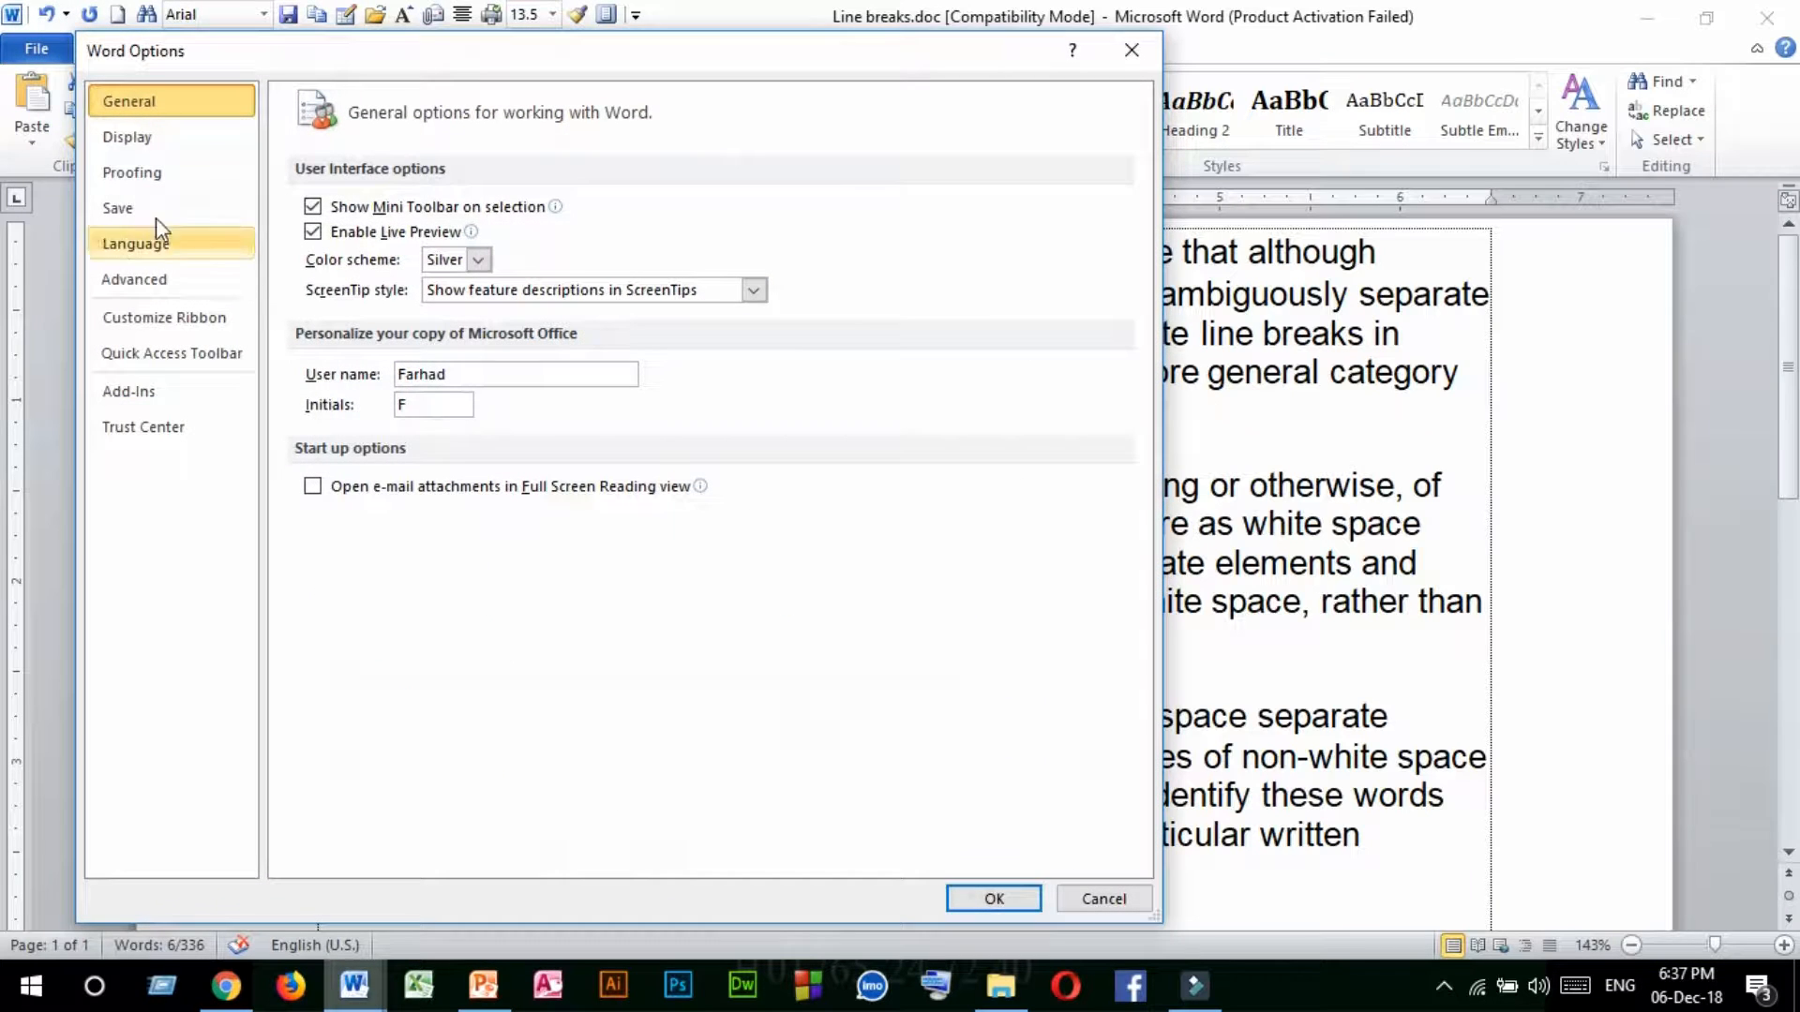
{"action": "left_click", "coordinate": [132, 140]}
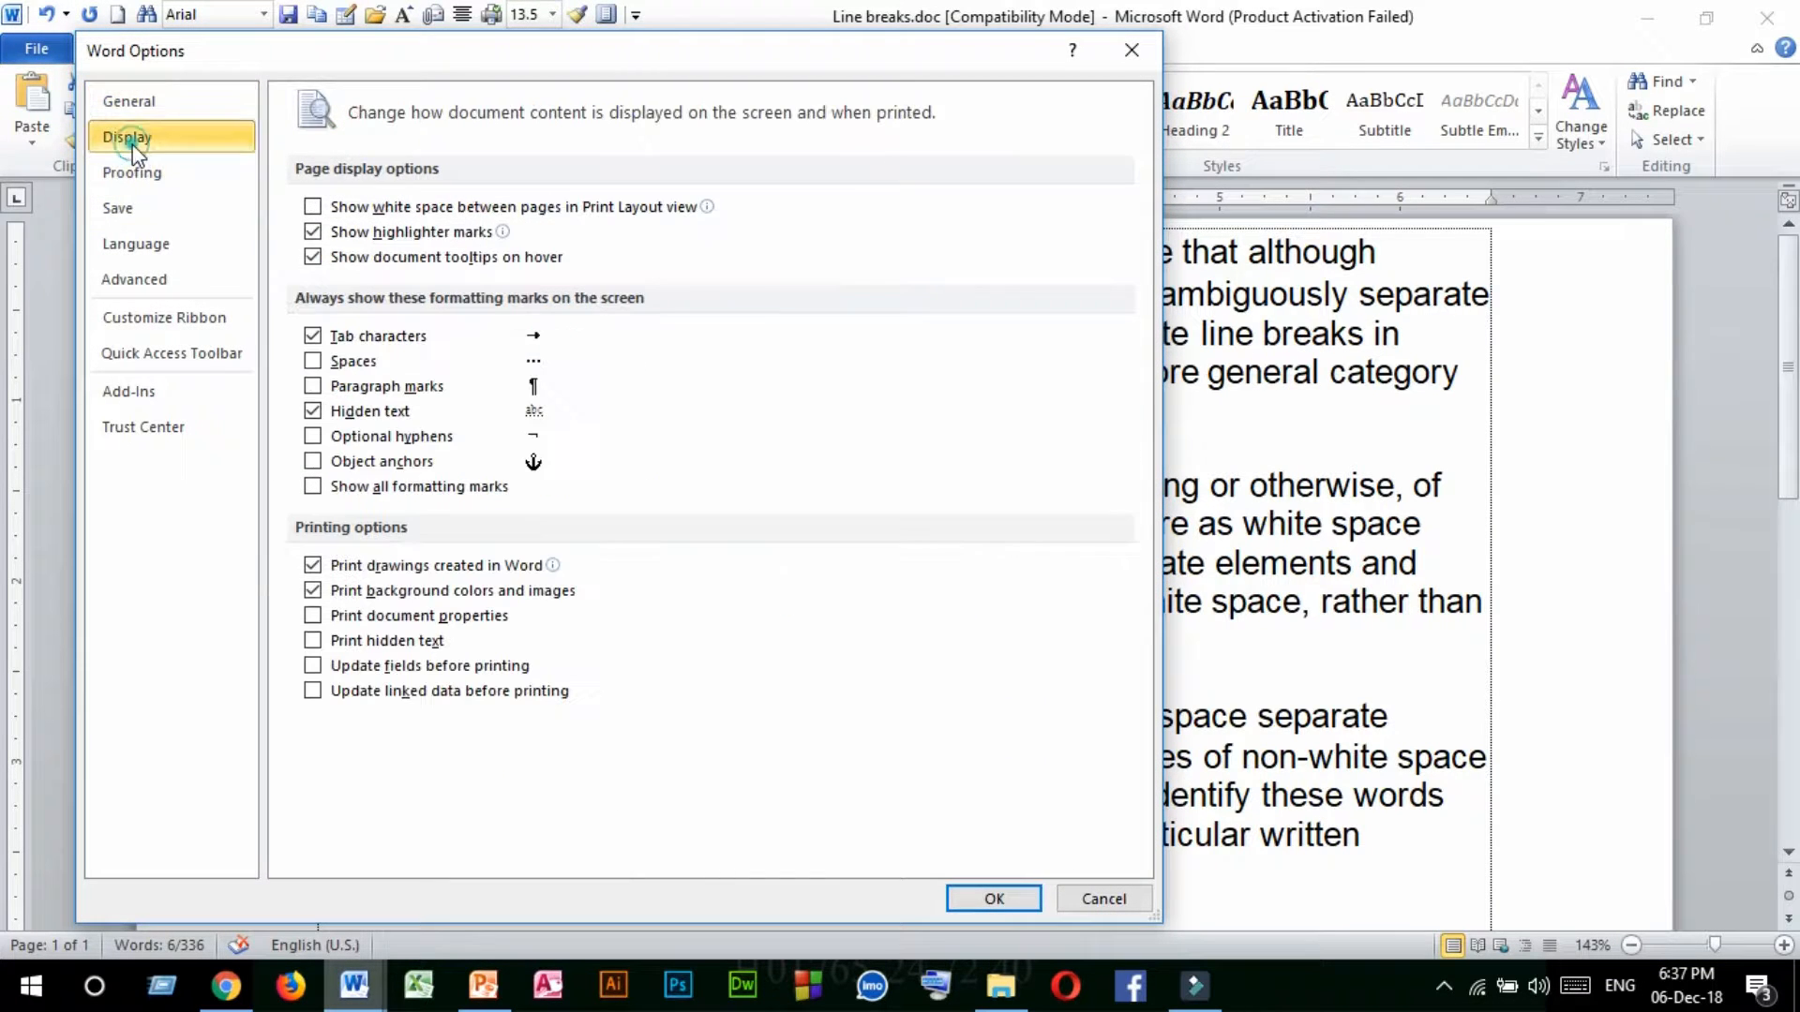
{"action": "left_click", "coordinate": [336, 210]}
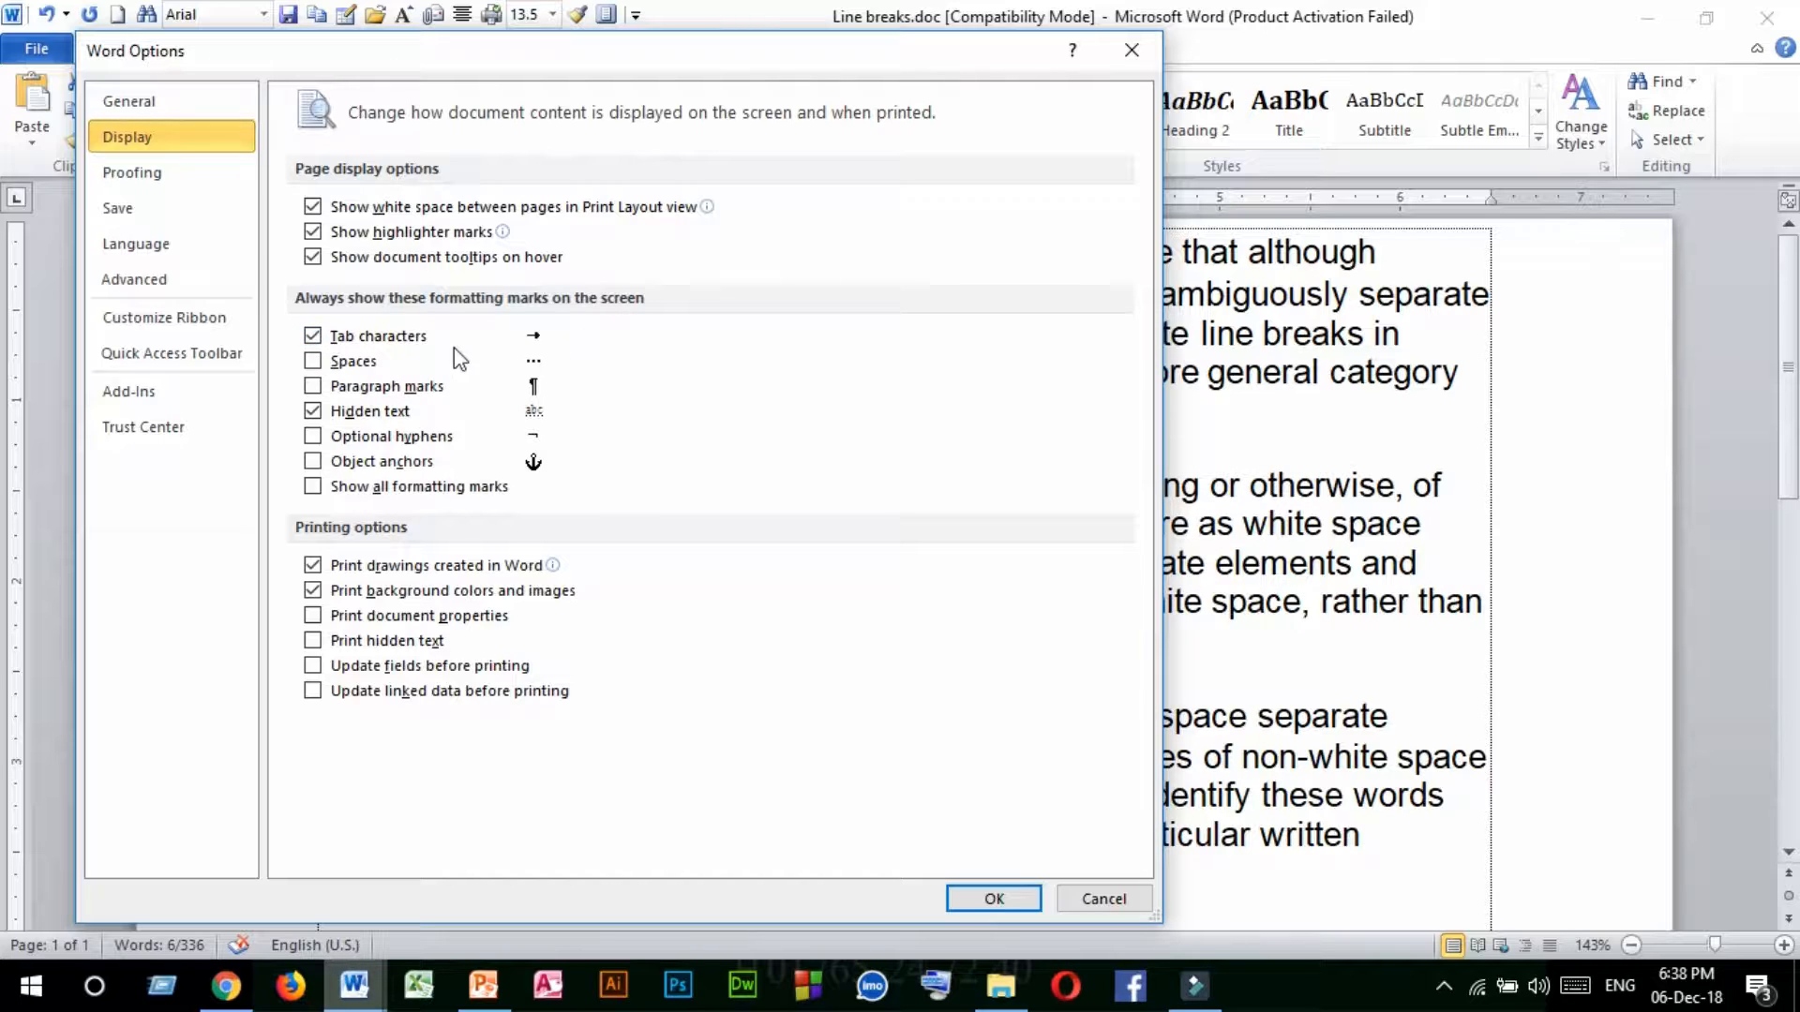
Disable the always-shown tab characters, enable paragraph marks, and apply the options.
{"action": "left_click", "coordinate": [315, 338]}
{"action": "left_click", "coordinate": [313, 387]}
{"action": "left_click", "coordinate": [994, 898]}
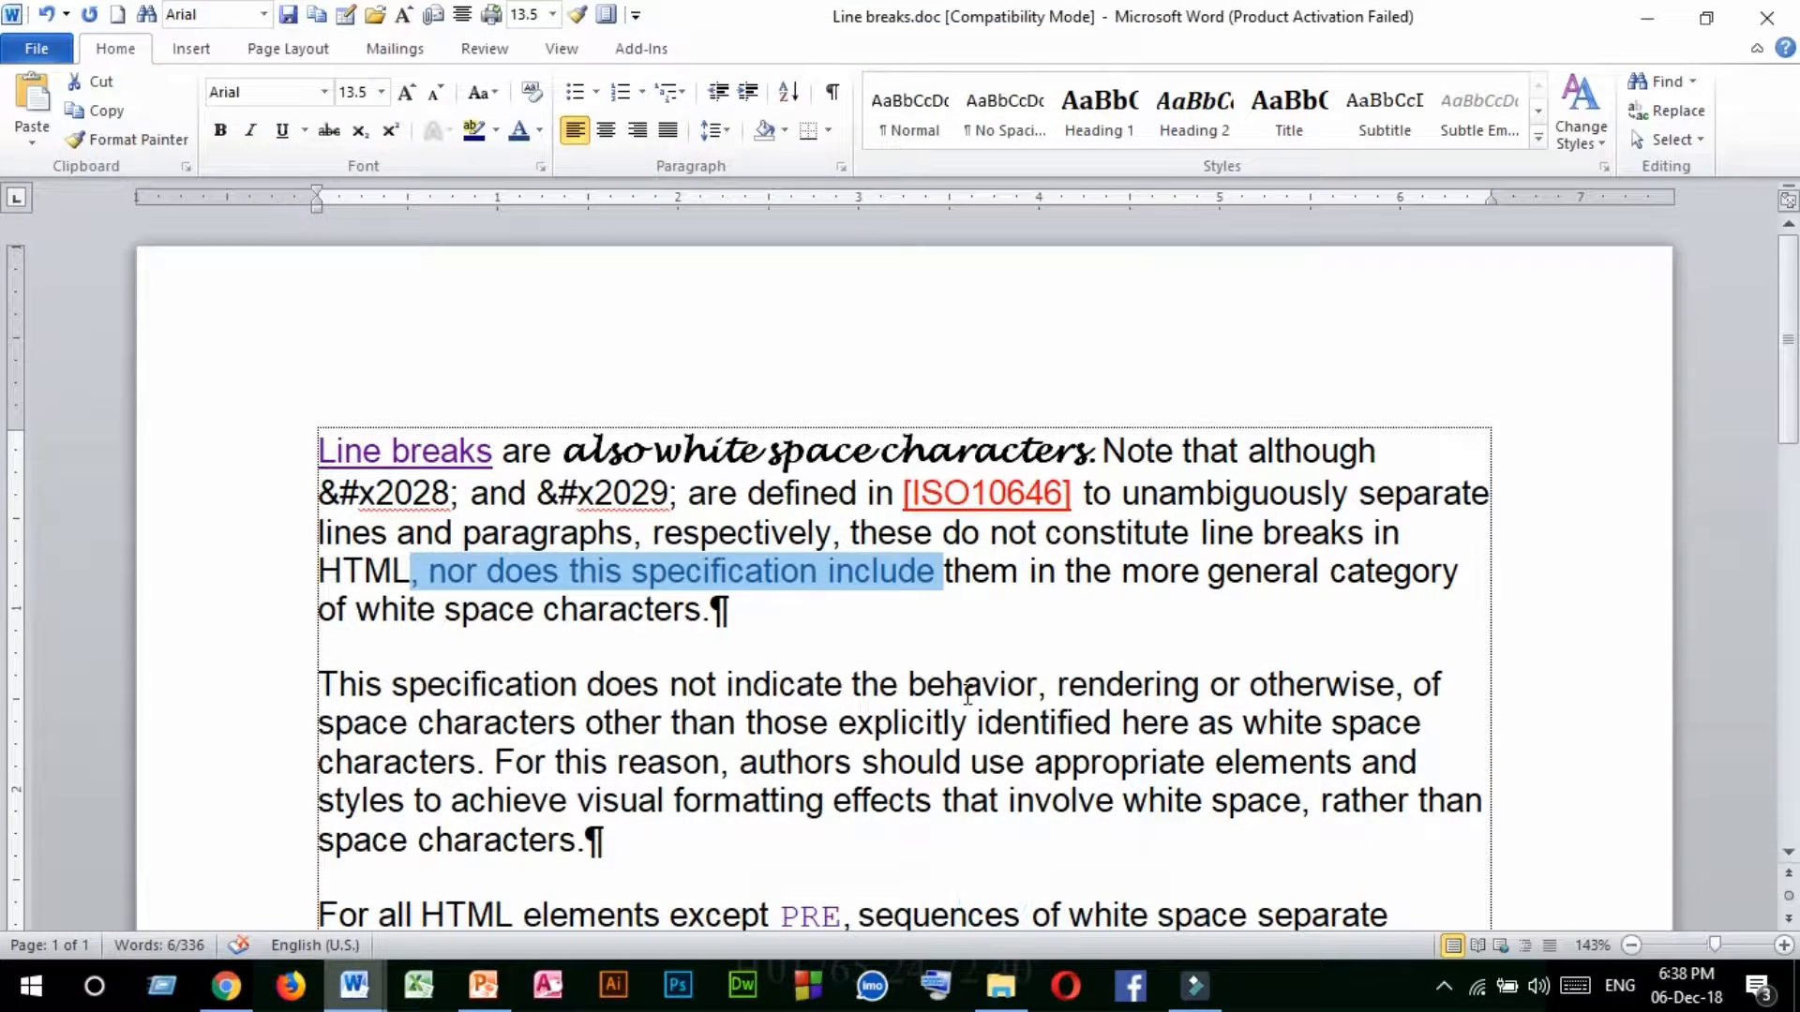
Examine the paragraph marks at the ends of the paragraphs in the document.
{"action": "scroll", "coordinate": [809, 637], "scroll_direction": "down", "scroll_amount": 2}
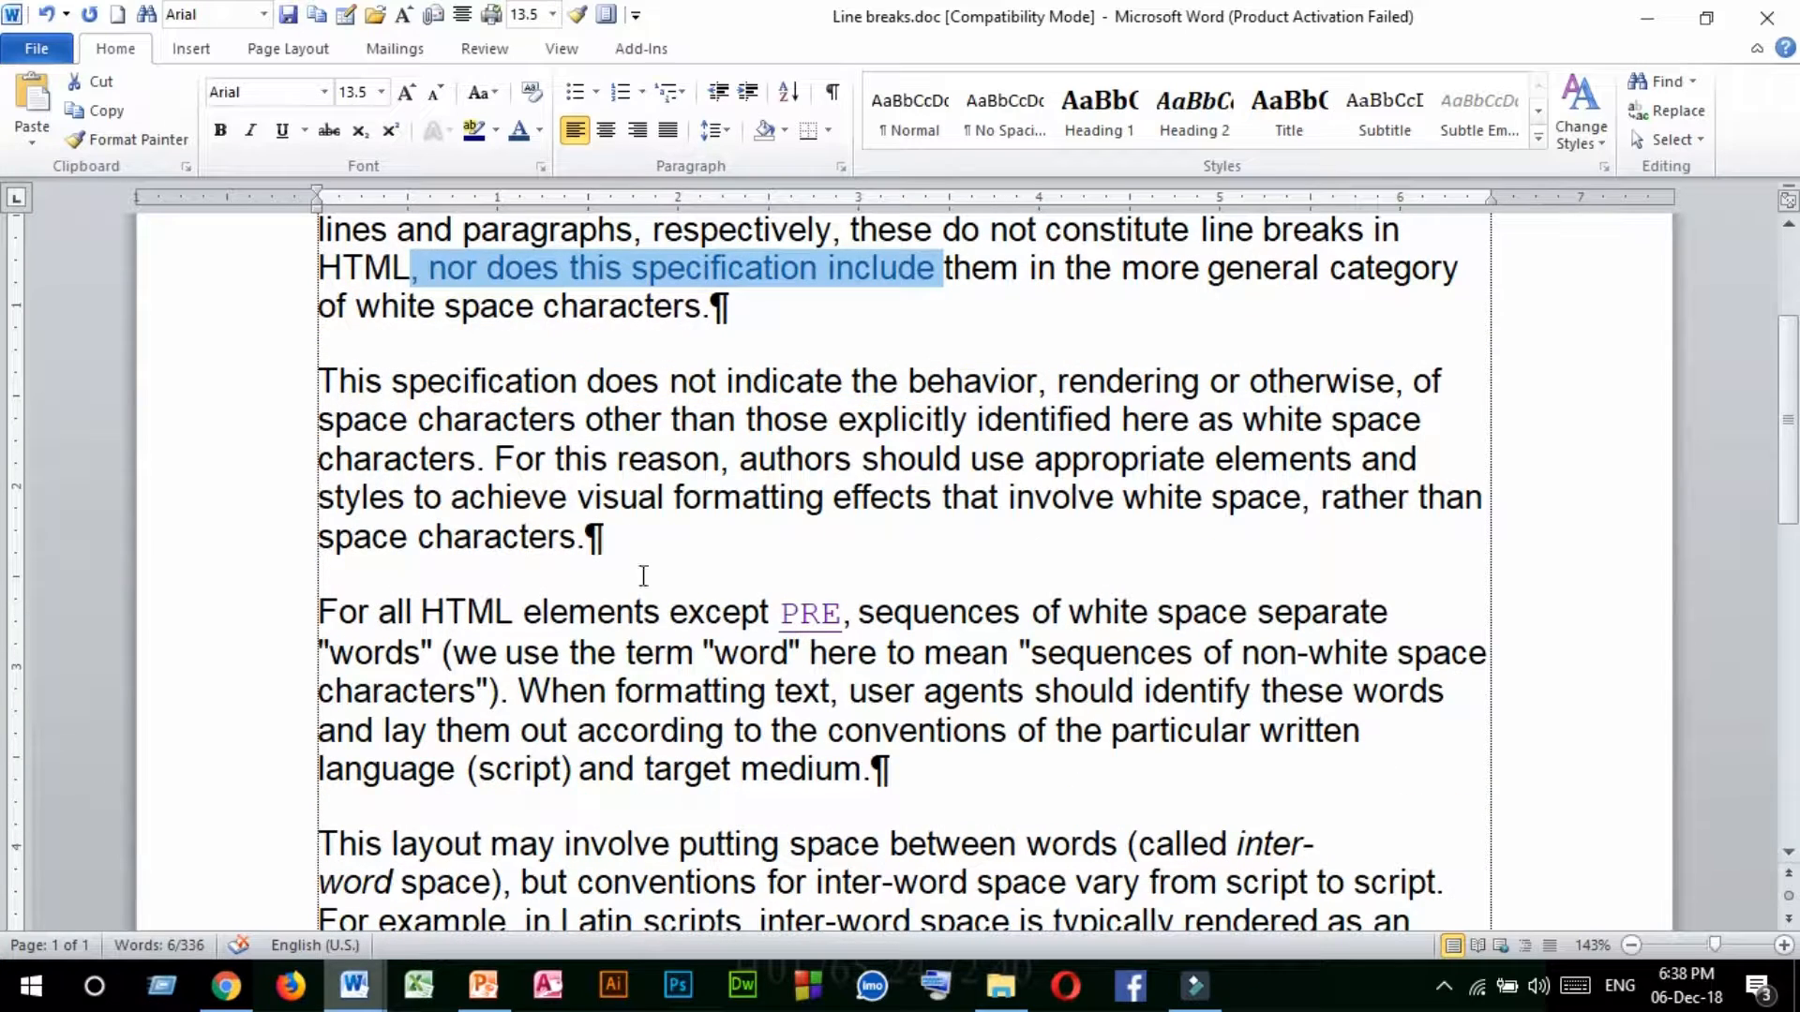
{"action": "left_click", "coordinate": [740, 317]}
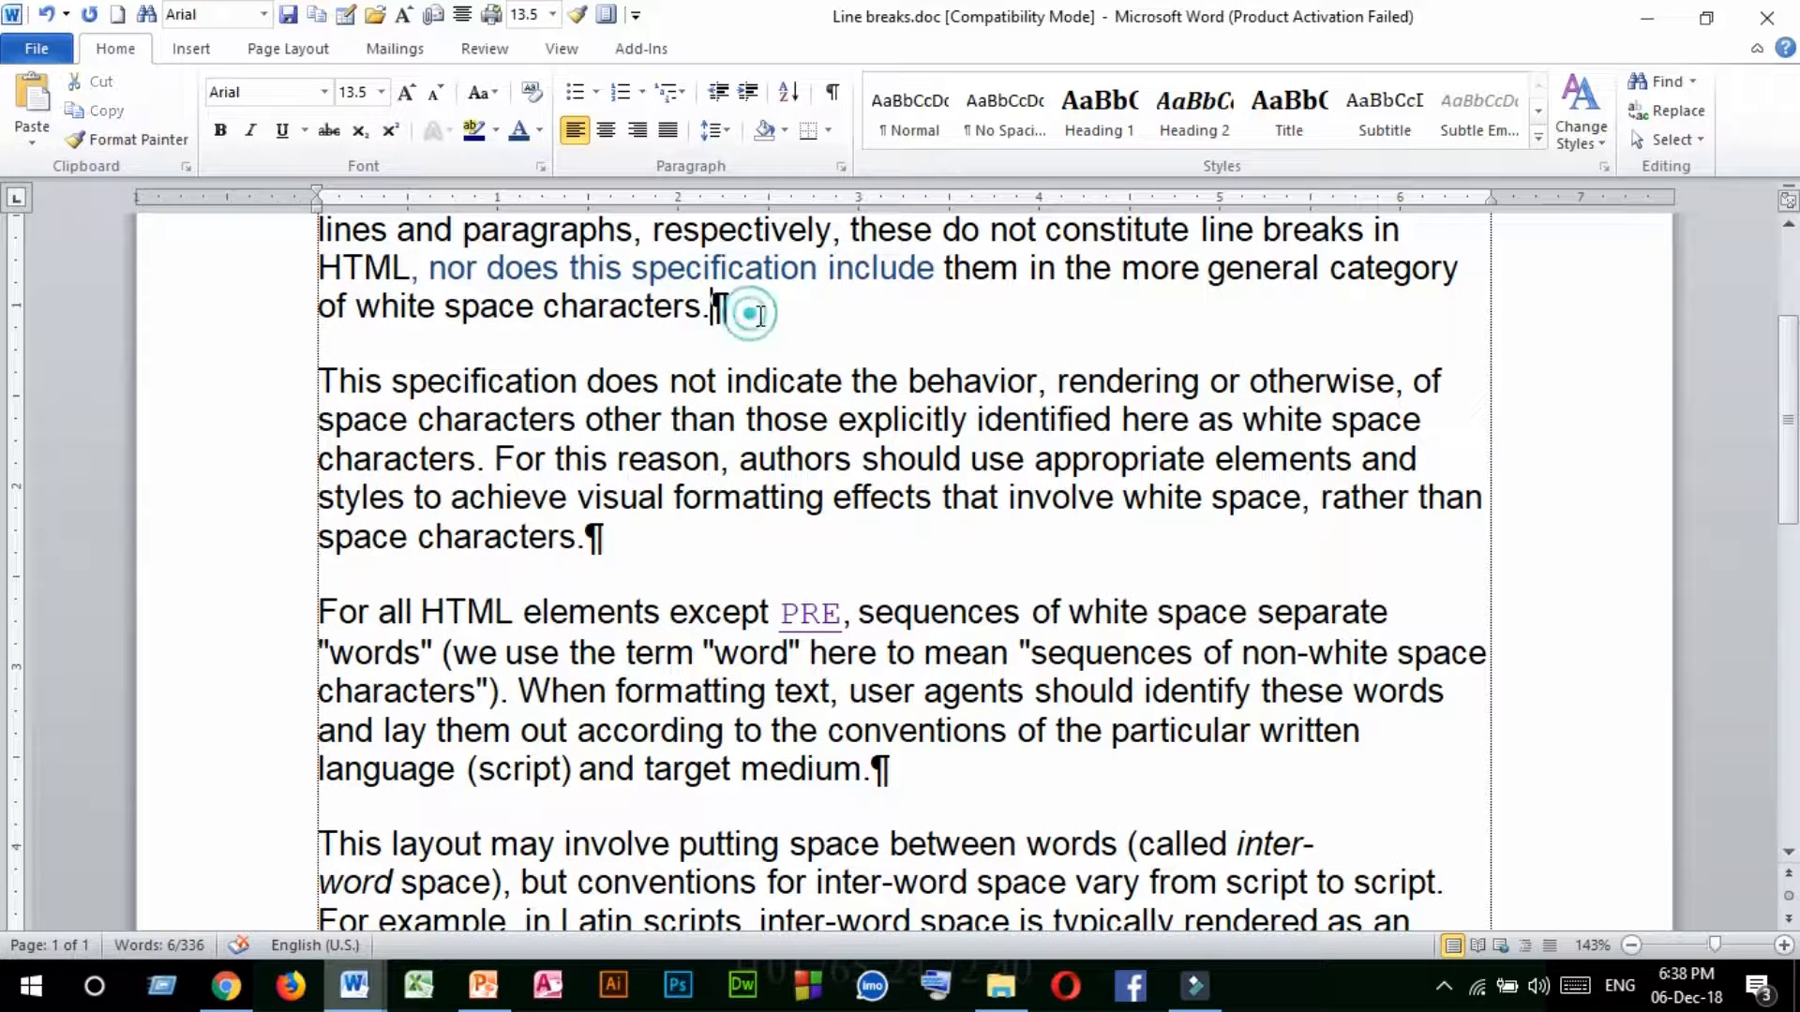
{"action": "left_click_drag", "start_coordinate": [651, 536], "coordinate": [328, 358]}
{"action": "left_click", "coordinate": [659, 548]}
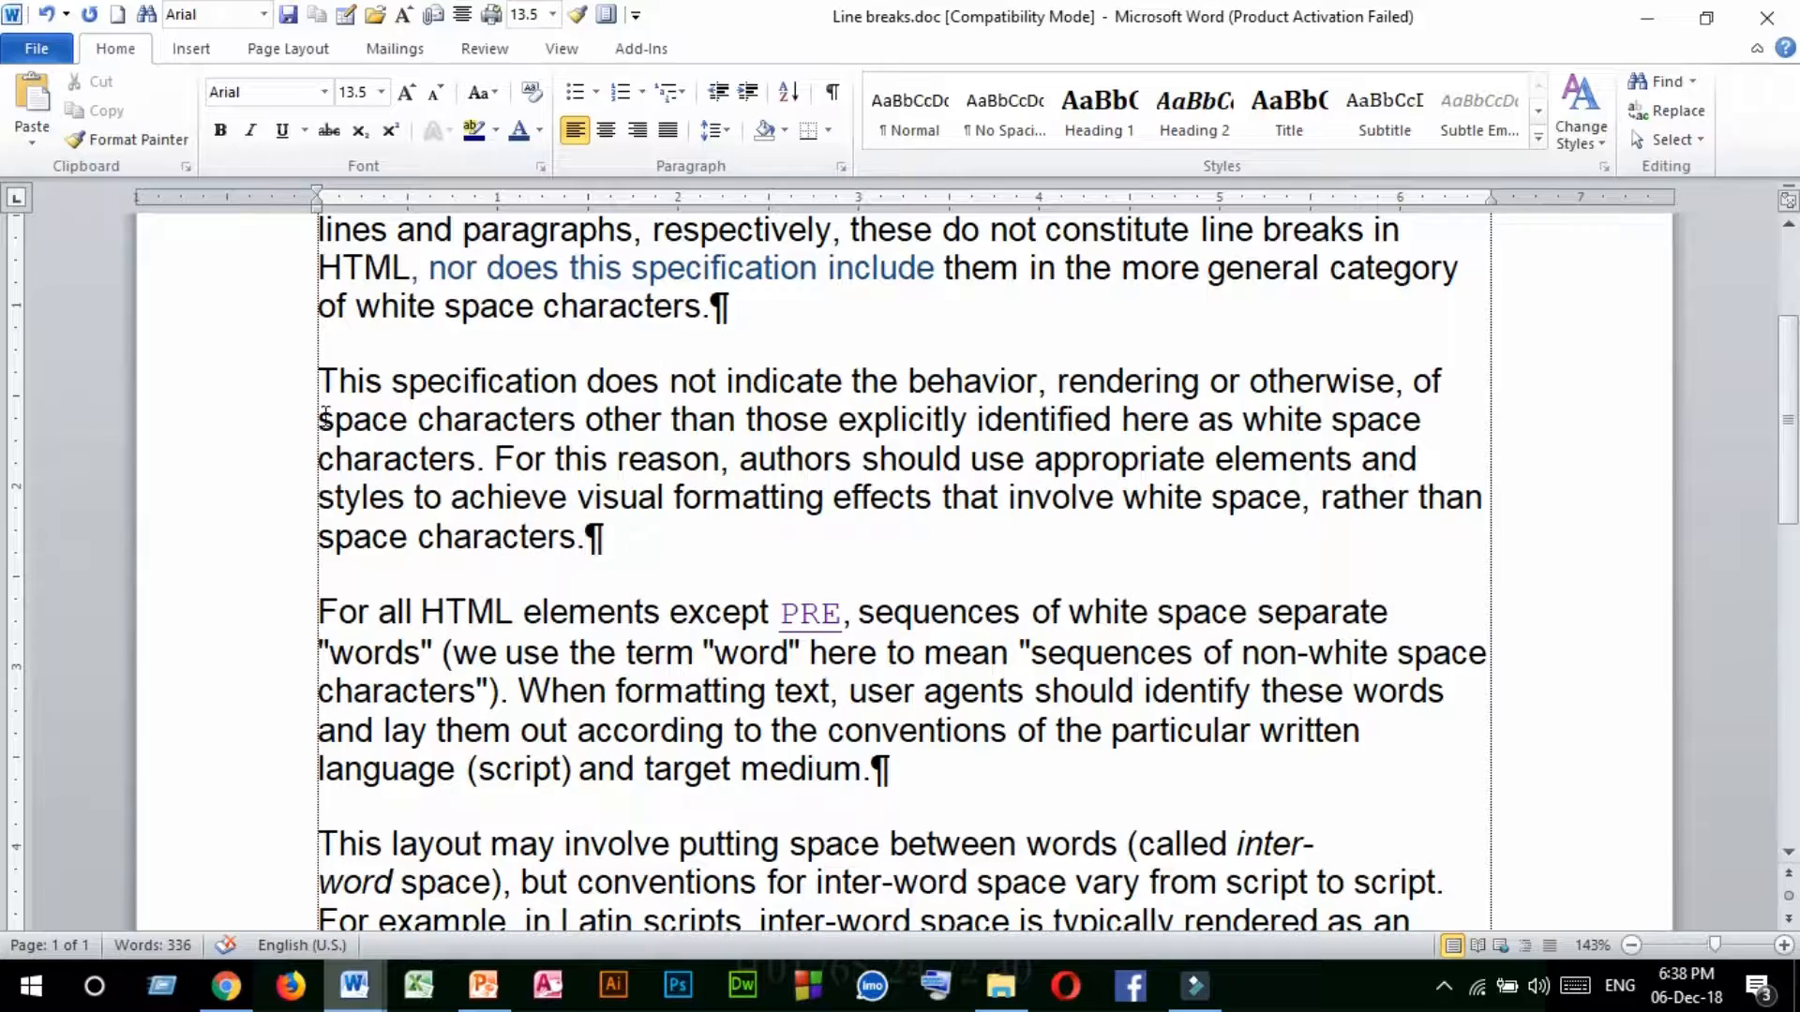
{"action": "left_click_drag", "start_coordinate": [325, 419], "coordinate": [600, 537]}
{"action": "left_click", "coordinate": [596, 534]}
{"action": "scroll", "coordinate": [724, 473], "scroll_direction": "down", "scroll_amount": 4}
{"action": "scroll", "coordinate": [723, 473], "scroll_direction": "up", "scroll_amount": 4}
Return to the Display settings in Word Options and turn off the always-shown paragraph marks.
{"action": "left_click", "coordinate": [45, 41]}
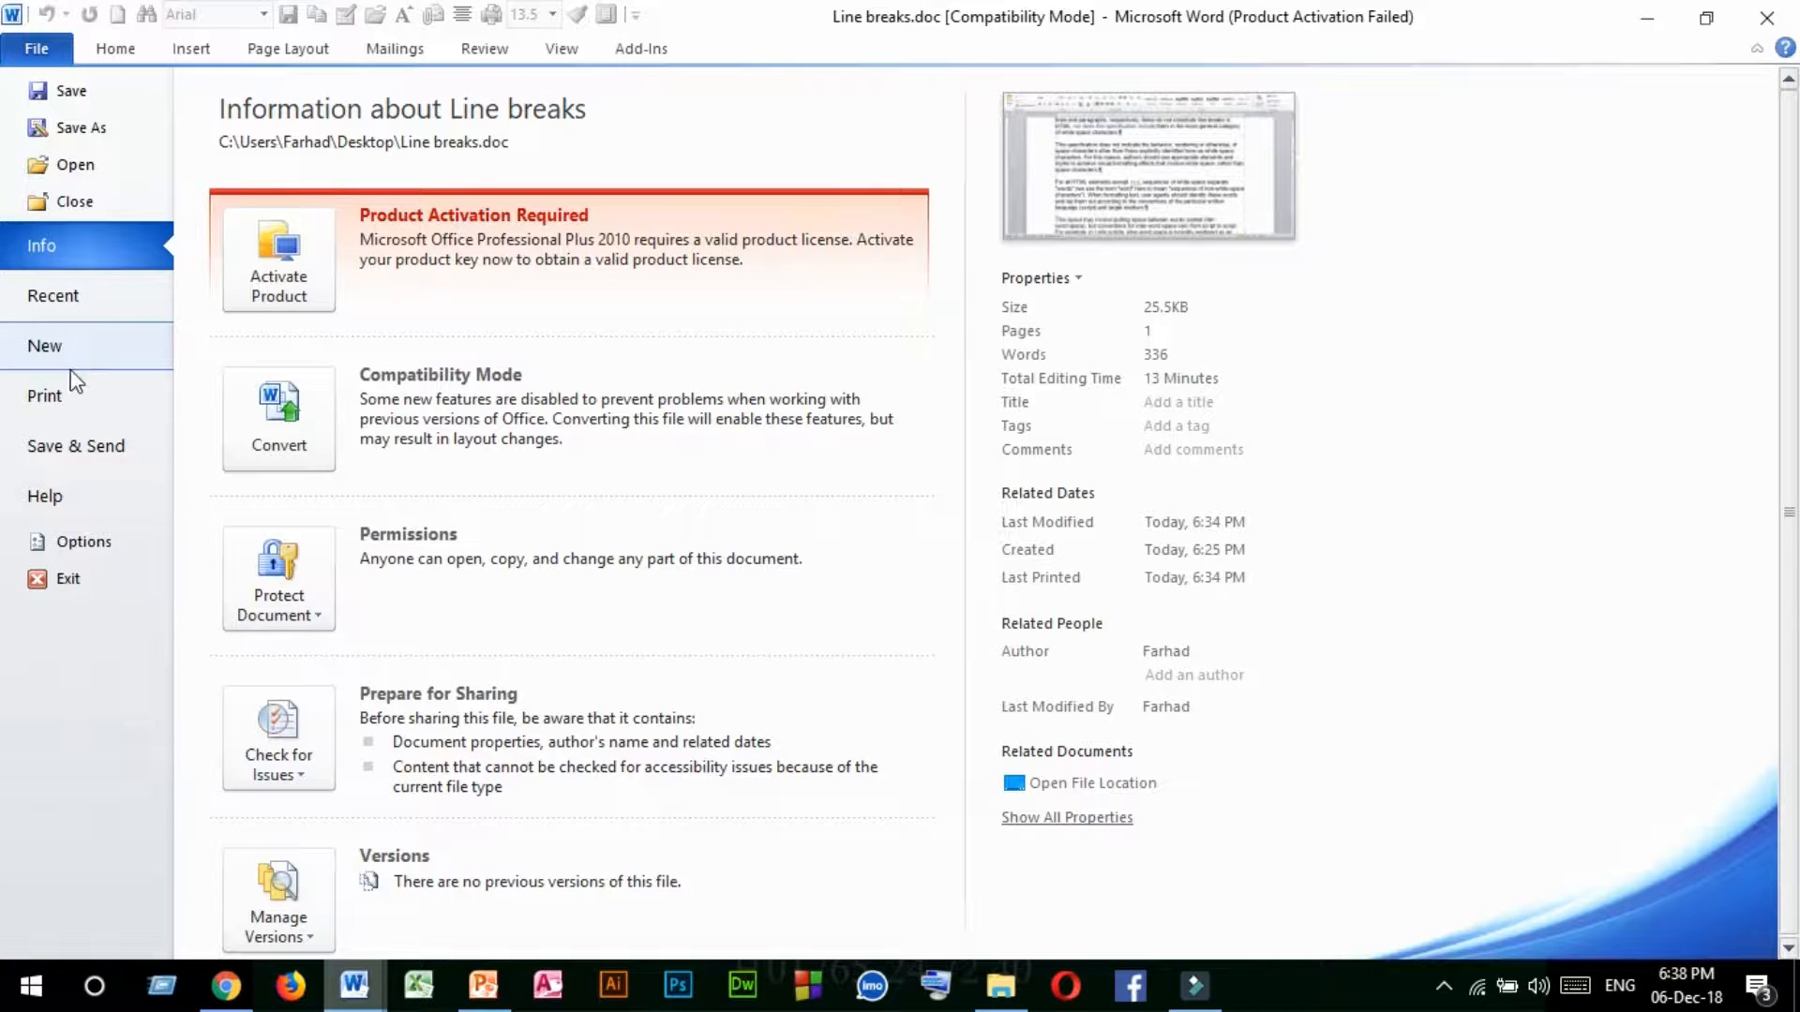
{"action": "left_click", "coordinate": [81, 542]}
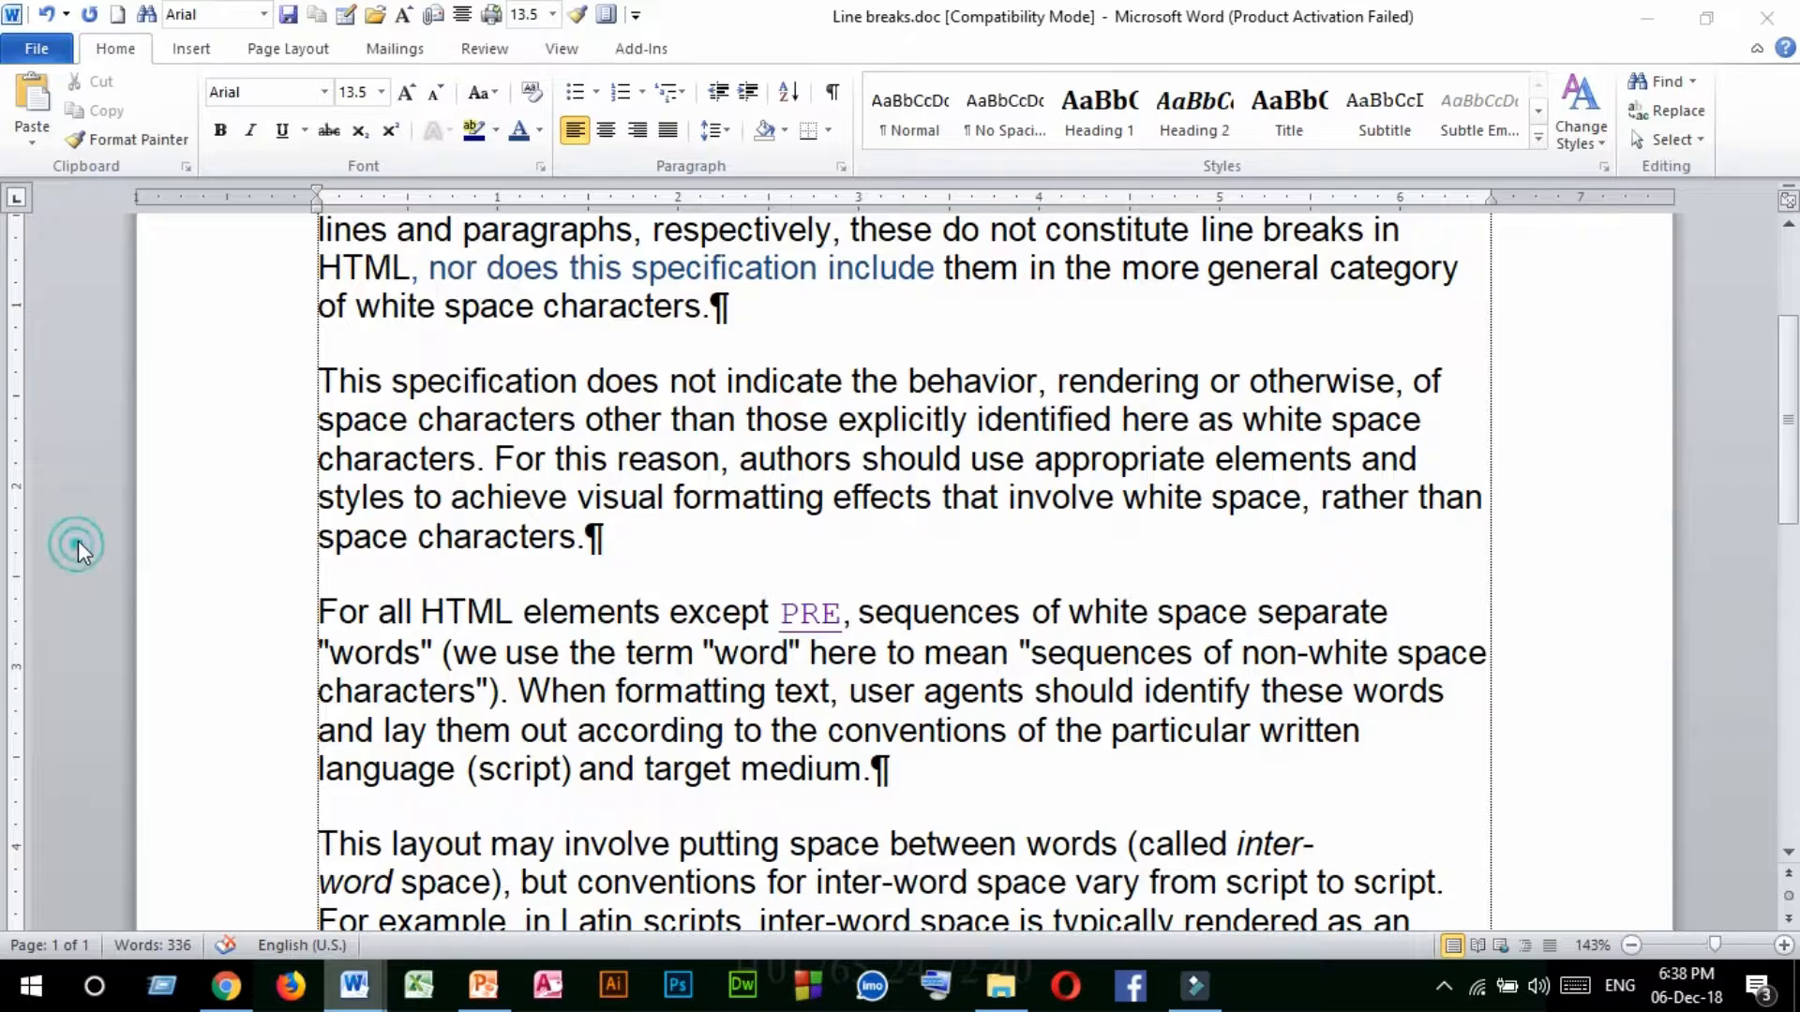
{"action": "left_click", "coordinate": [129, 146]}
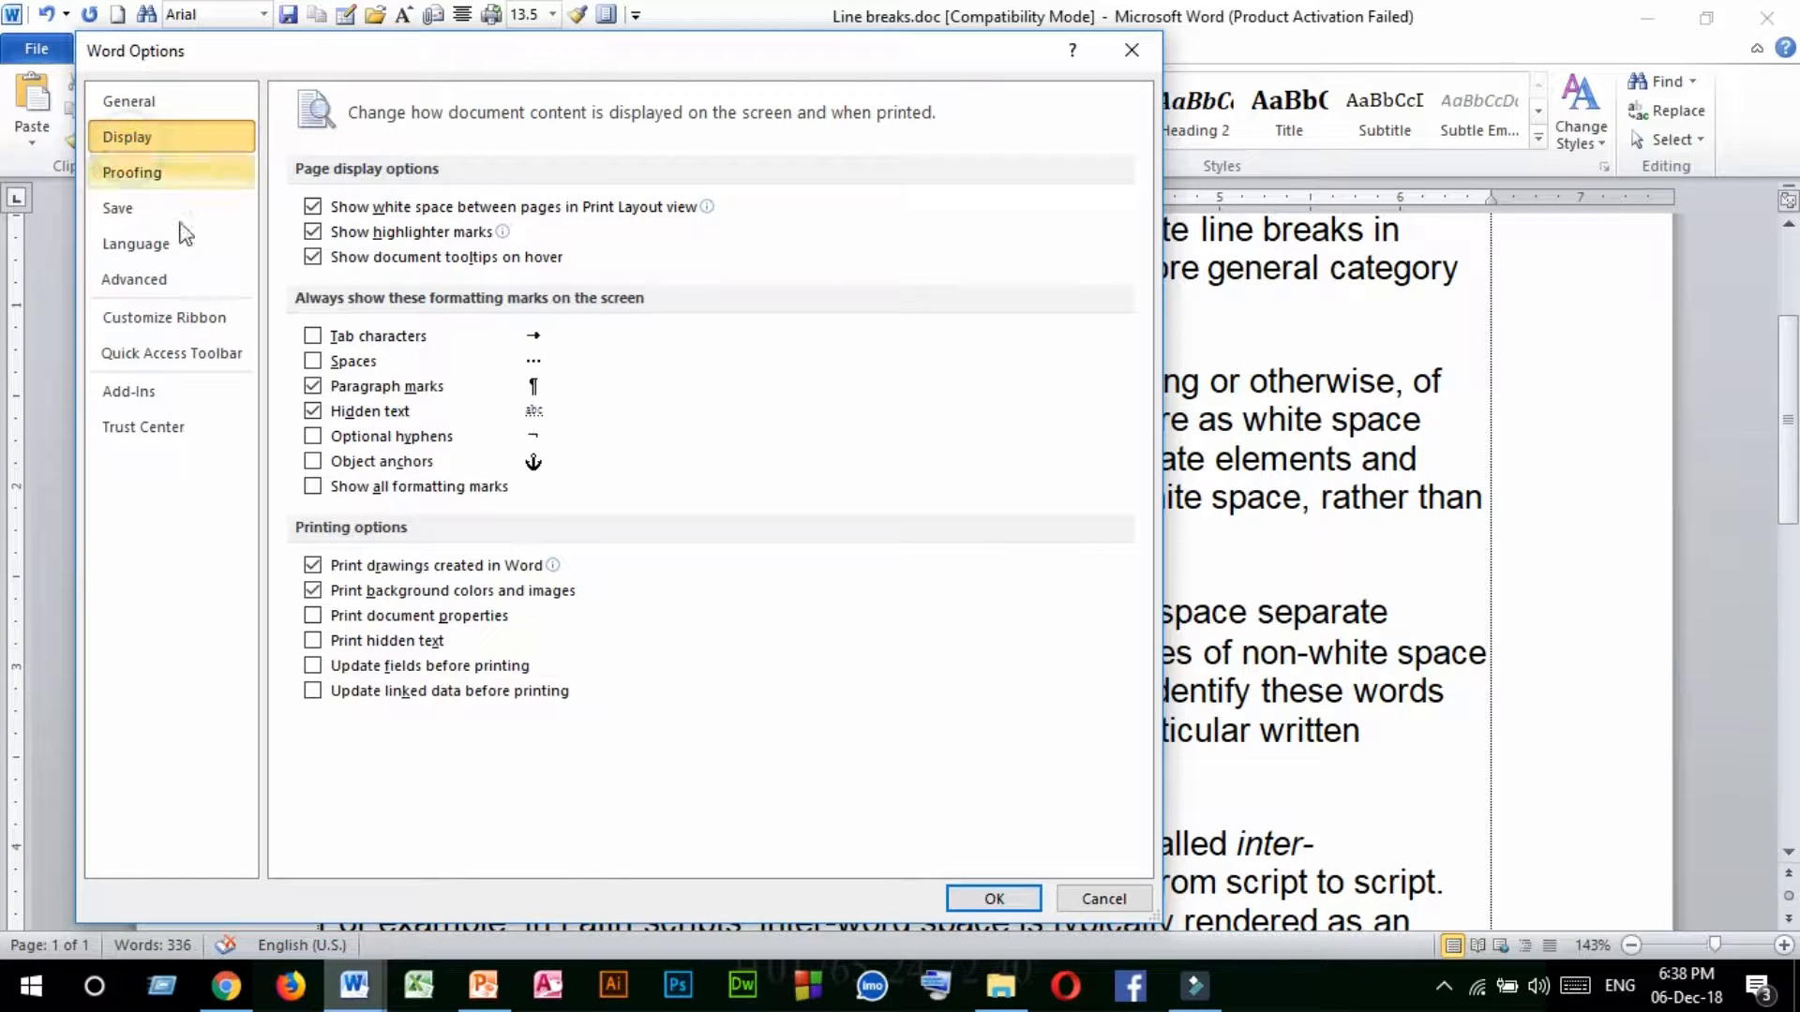
{"action": "left_click", "coordinate": [345, 388]}
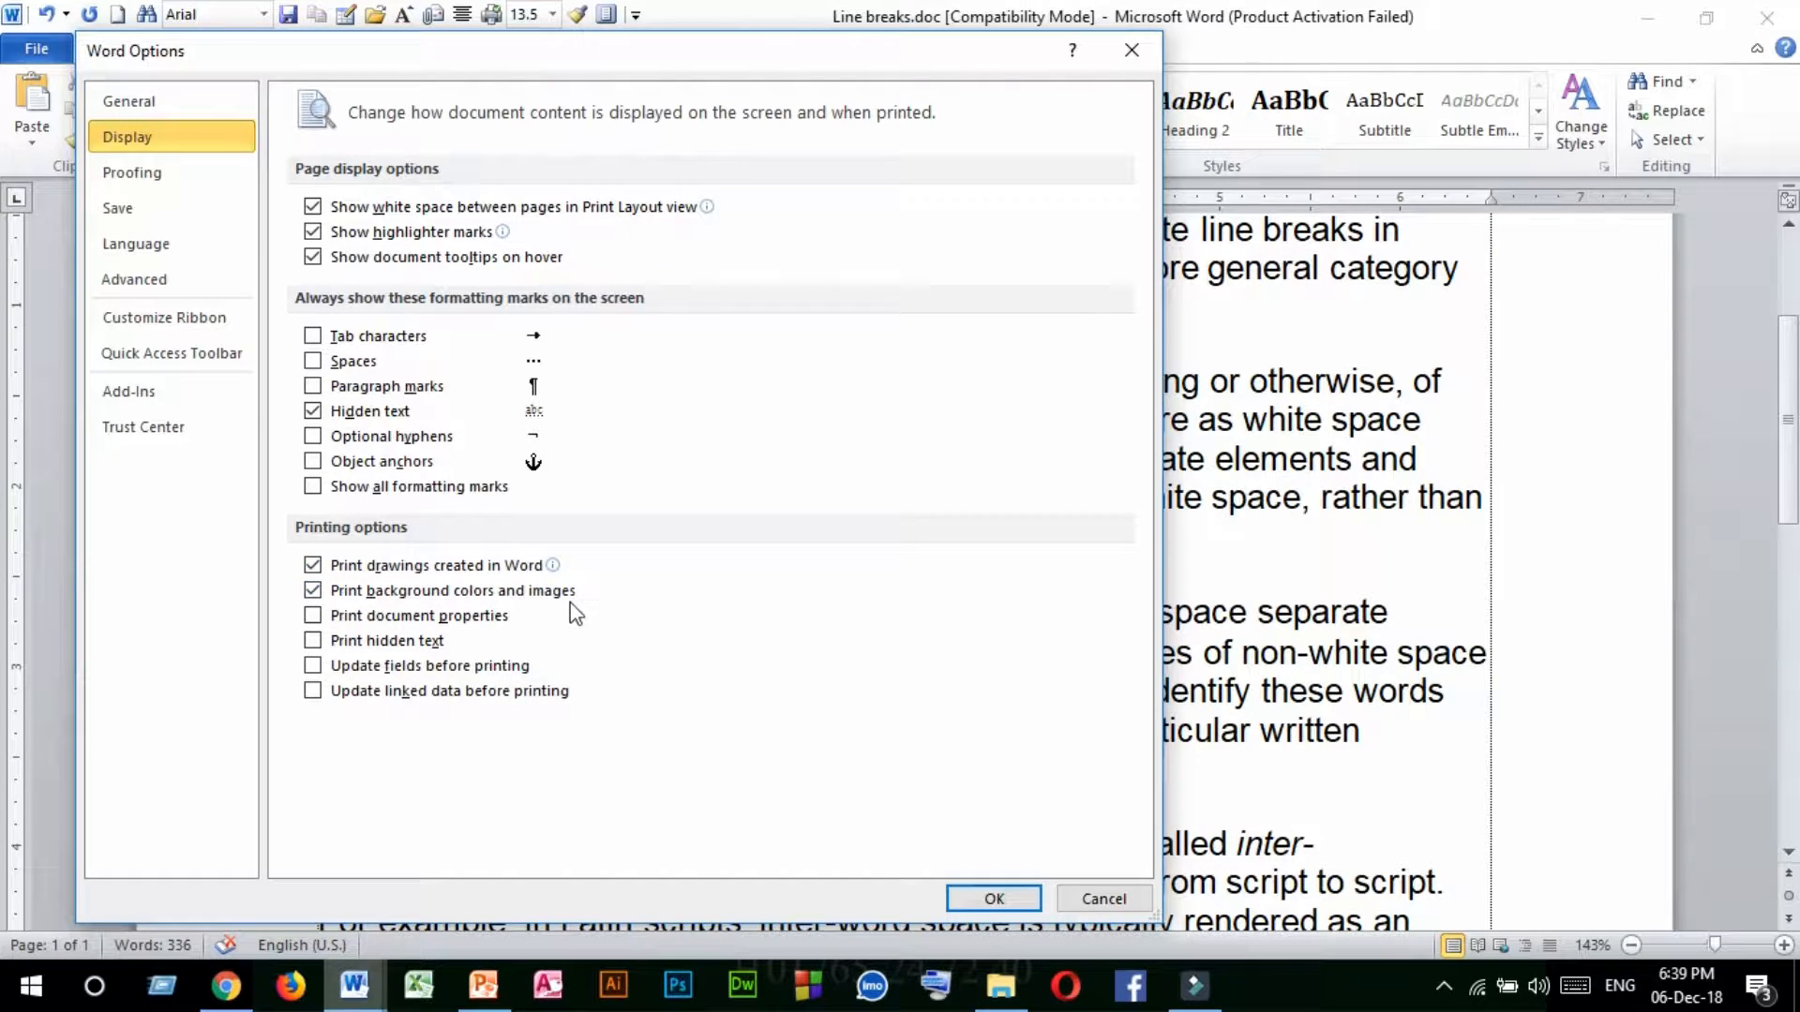
Turn off printing of background colors and images and apply the options.
{"action": "left_click", "coordinate": [314, 594]}
{"action": "mouse_move", "coordinate": [294, 571]}
{"action": "left_mouse_down"}
{"action": "mouse_move", "coordinate": [412, 606]}
{"action": "mouse_move", "coordinate": [594, 608]}
{"action": "left_mouse_up"}
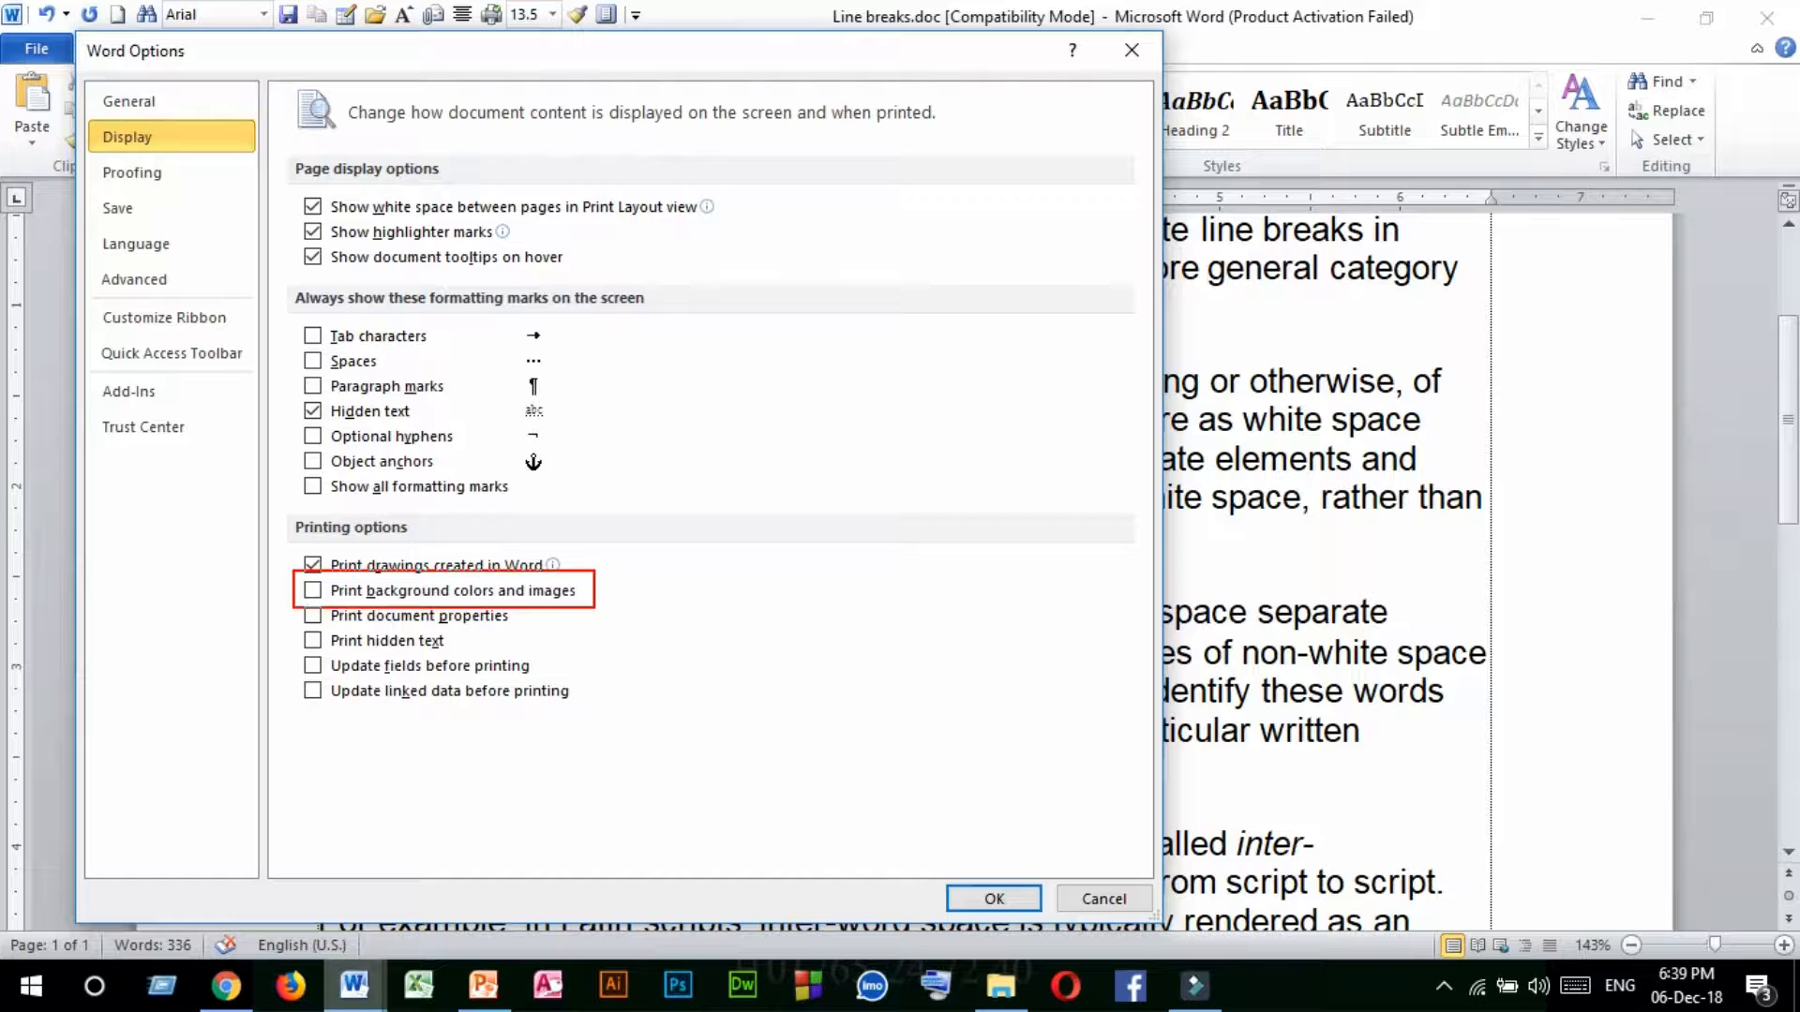
{"action": "key", "text": "Escape"}
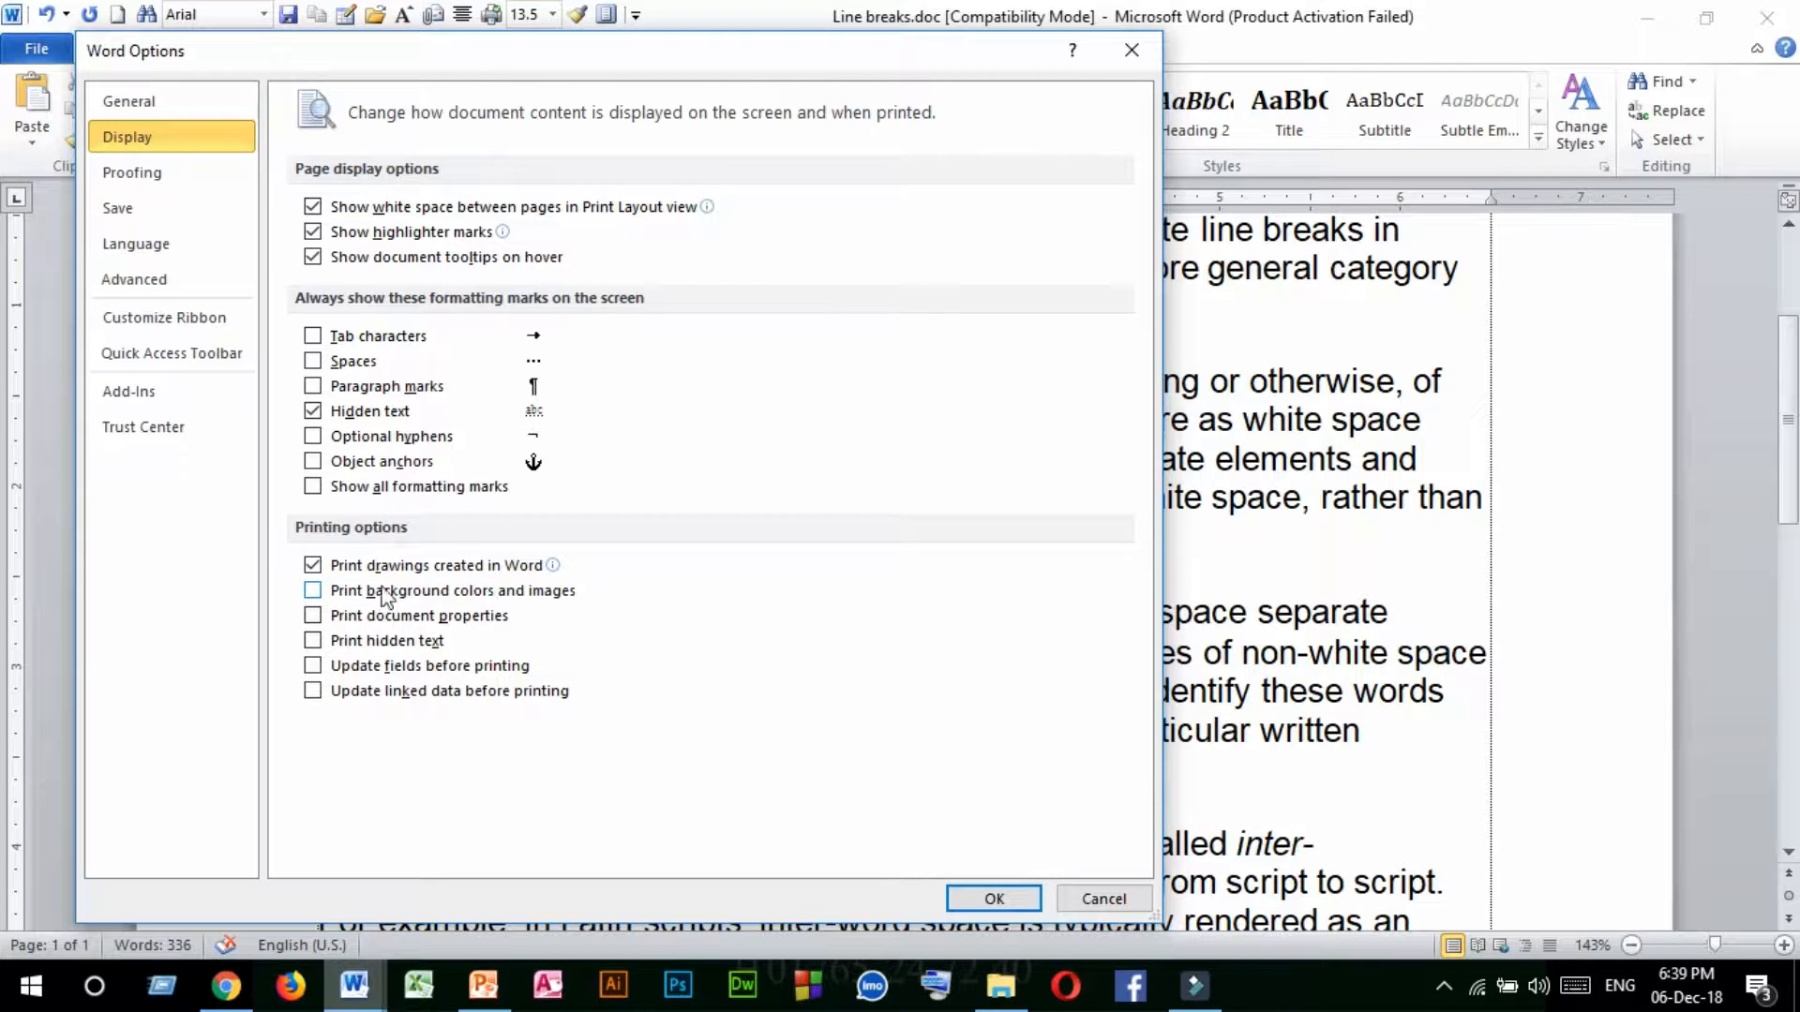
{"action": "left_click", "coordinate": [1012, 896]}
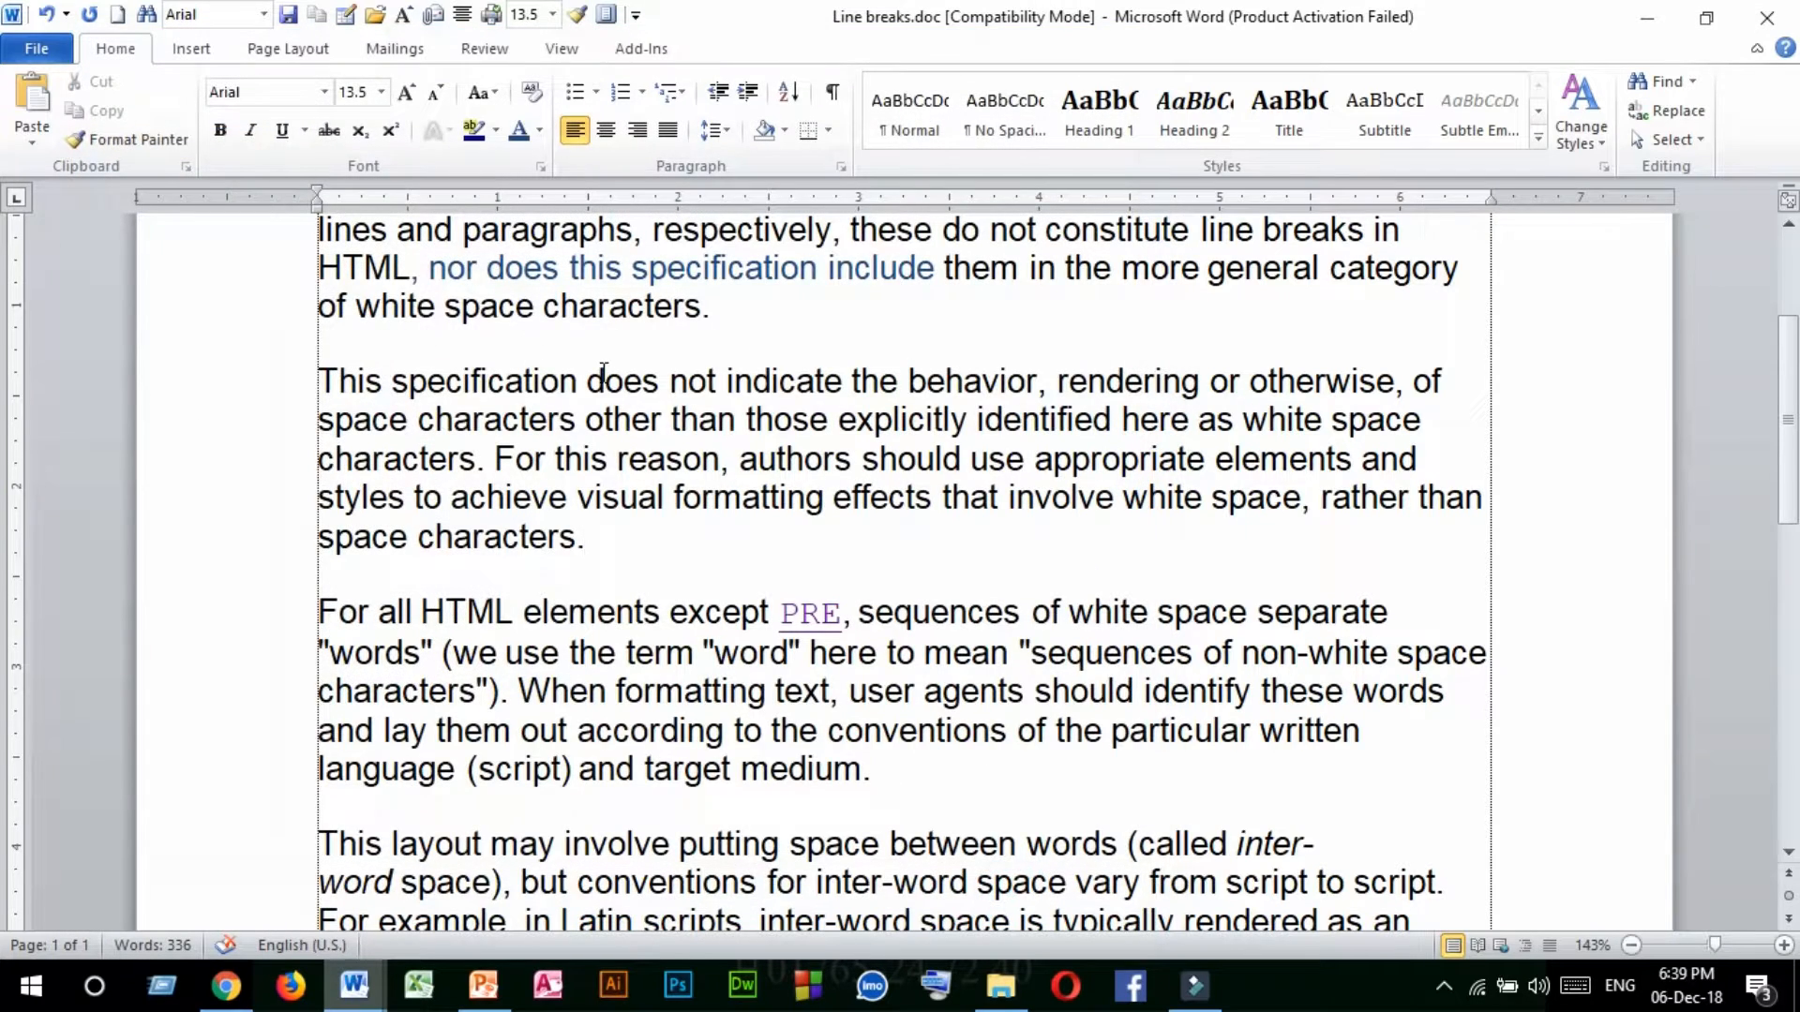
Switch to the blank Document2 window and close it to return to Line breaks.doc.
{"action": "left_click", "coordinate": [288, 48]}
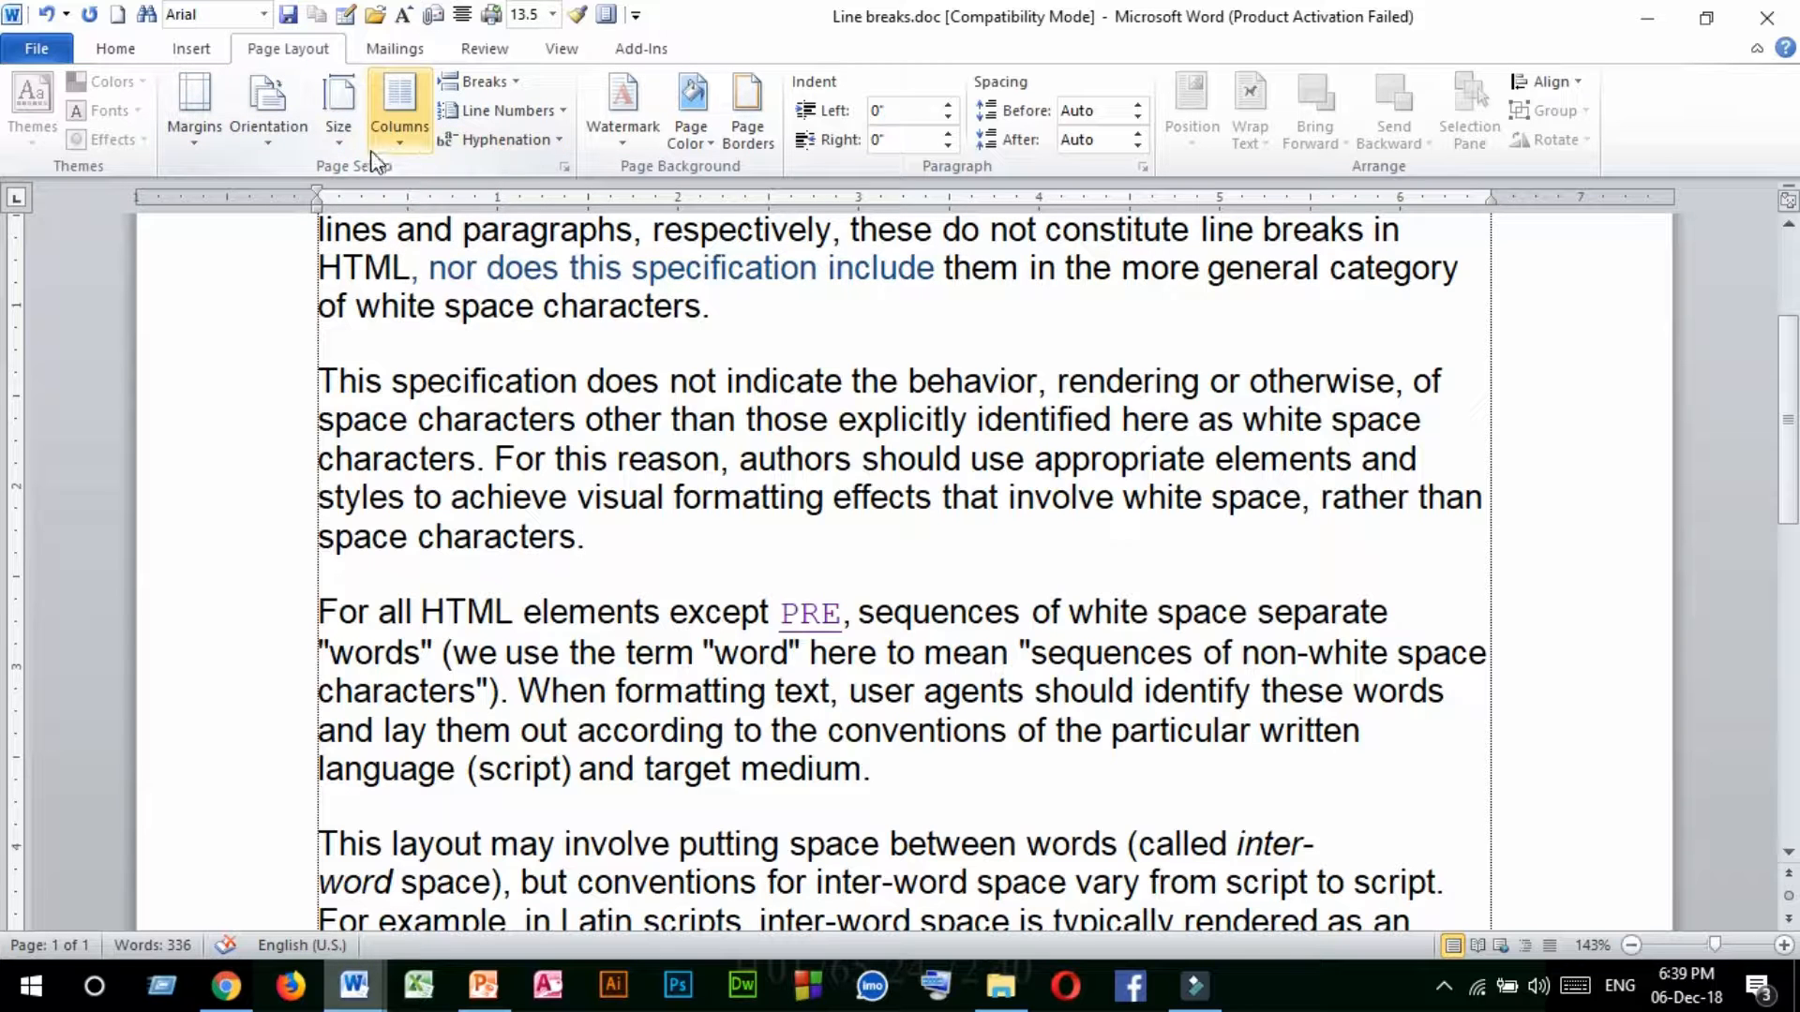
{"action": "mouse_move", "coordinate": [353, 982]}
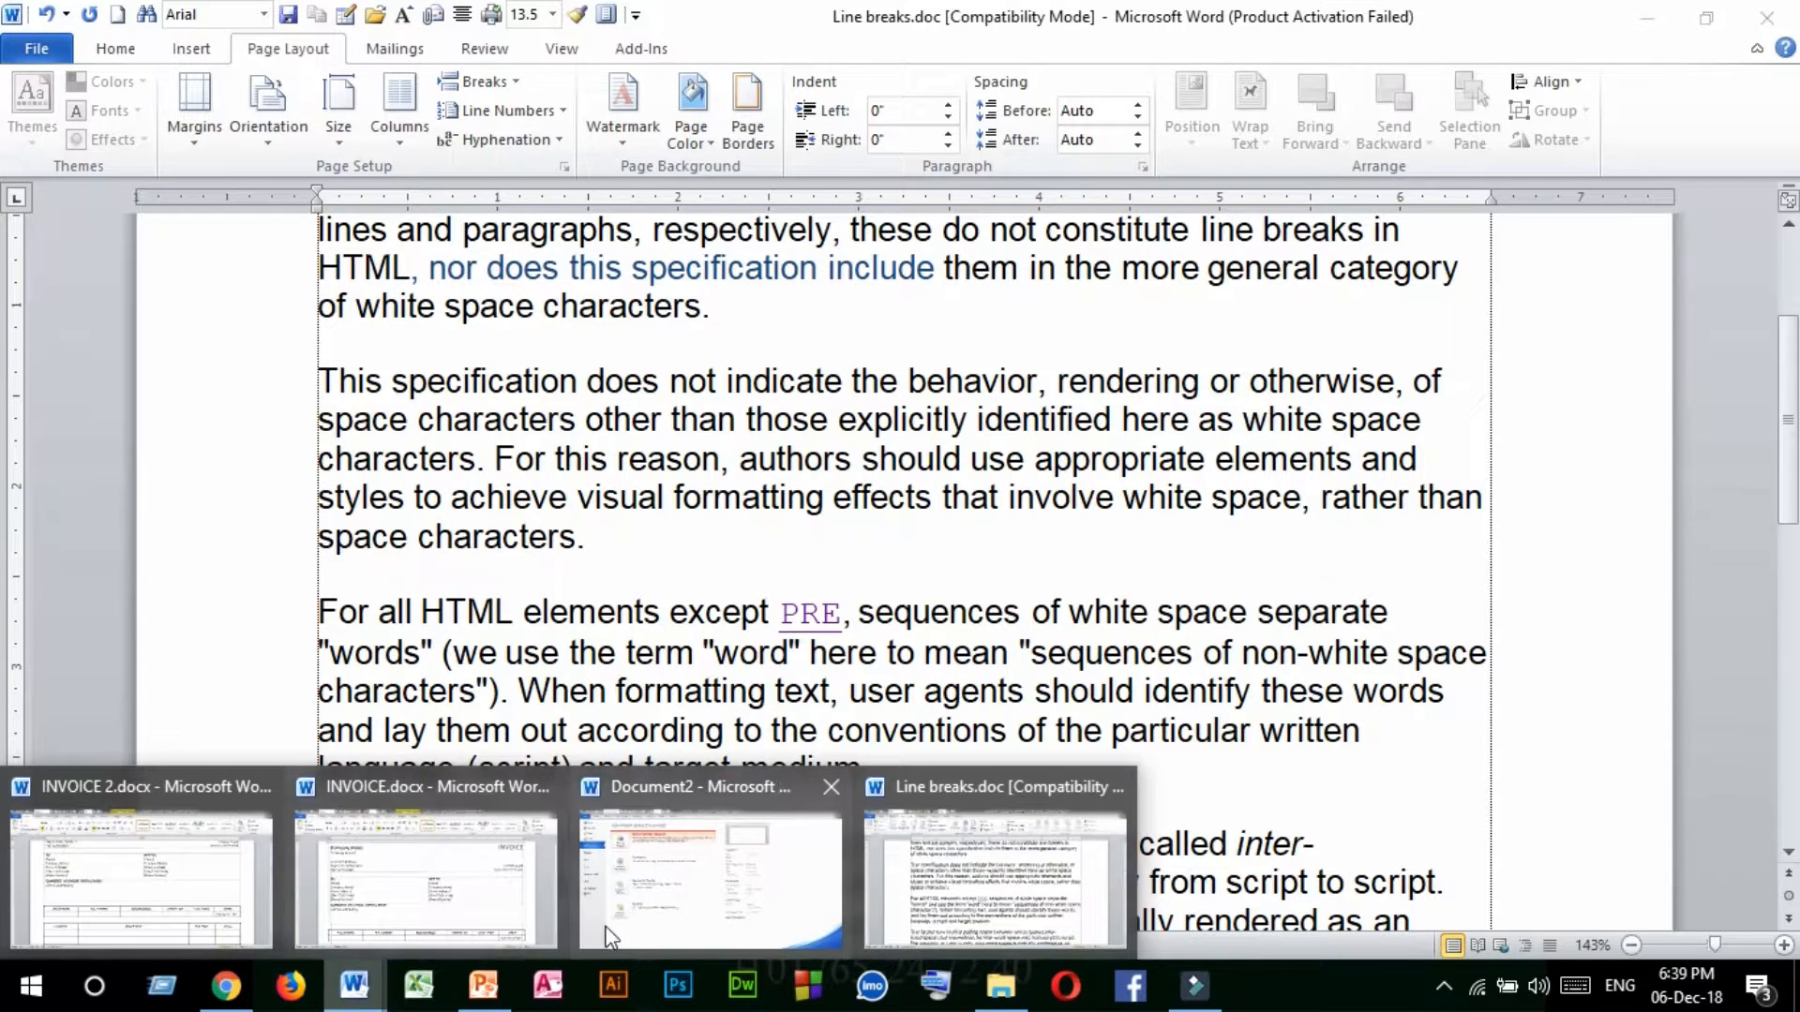
{"action": "mouse_move", "coordinate": [604, 908]}
{"action": "left_click", "coordinate": [741, 886]}
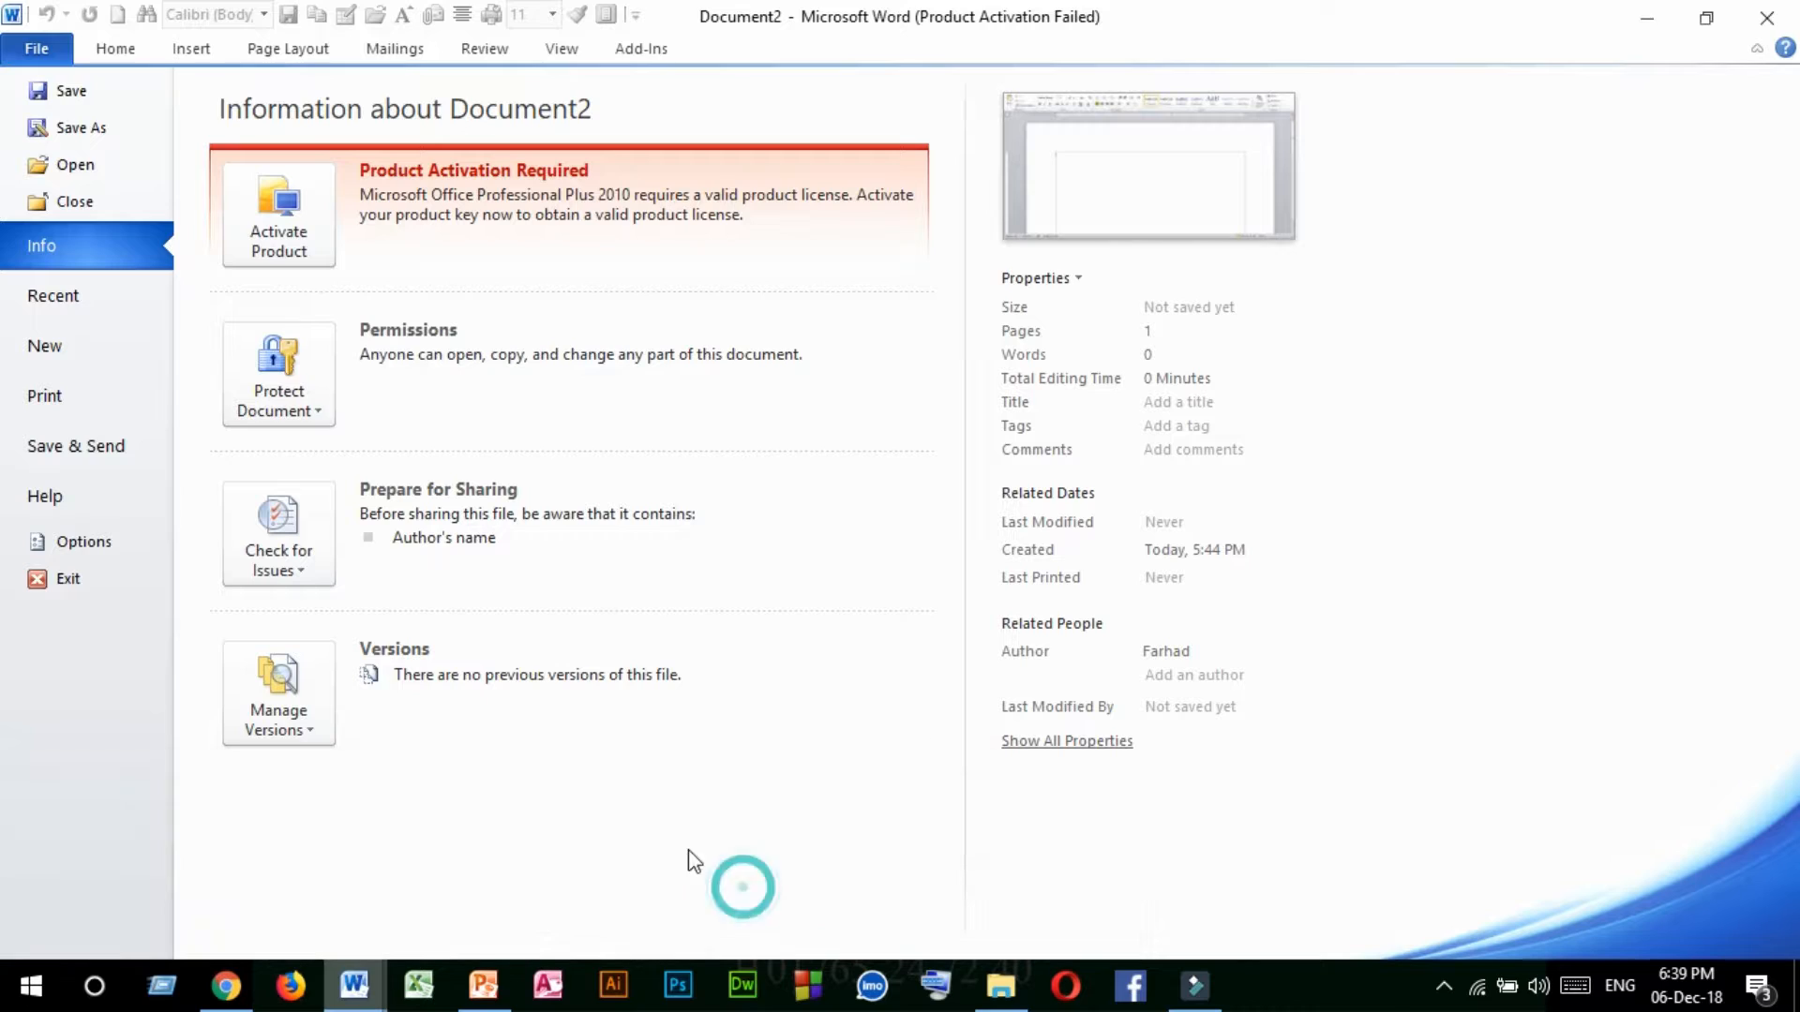
{"action": "left_click", "coordinate": [116, 49]}
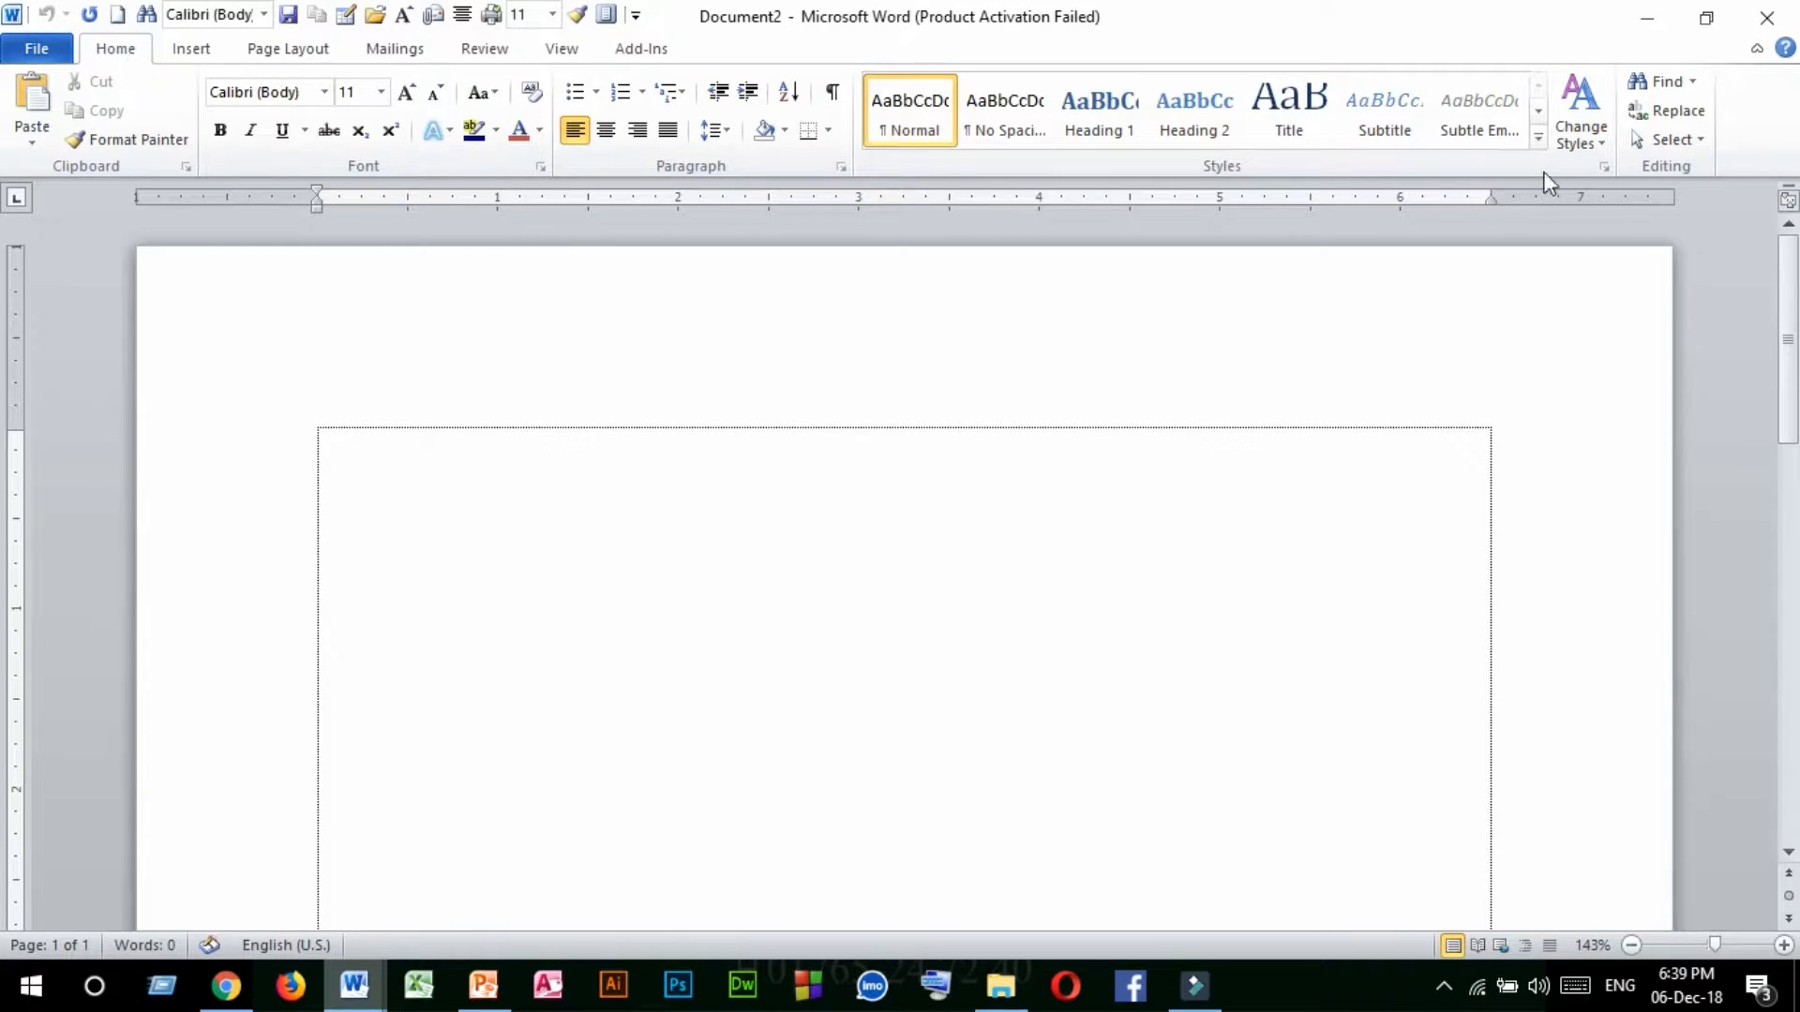
{"action": "left_click", "coordinate": [1751, 28]}
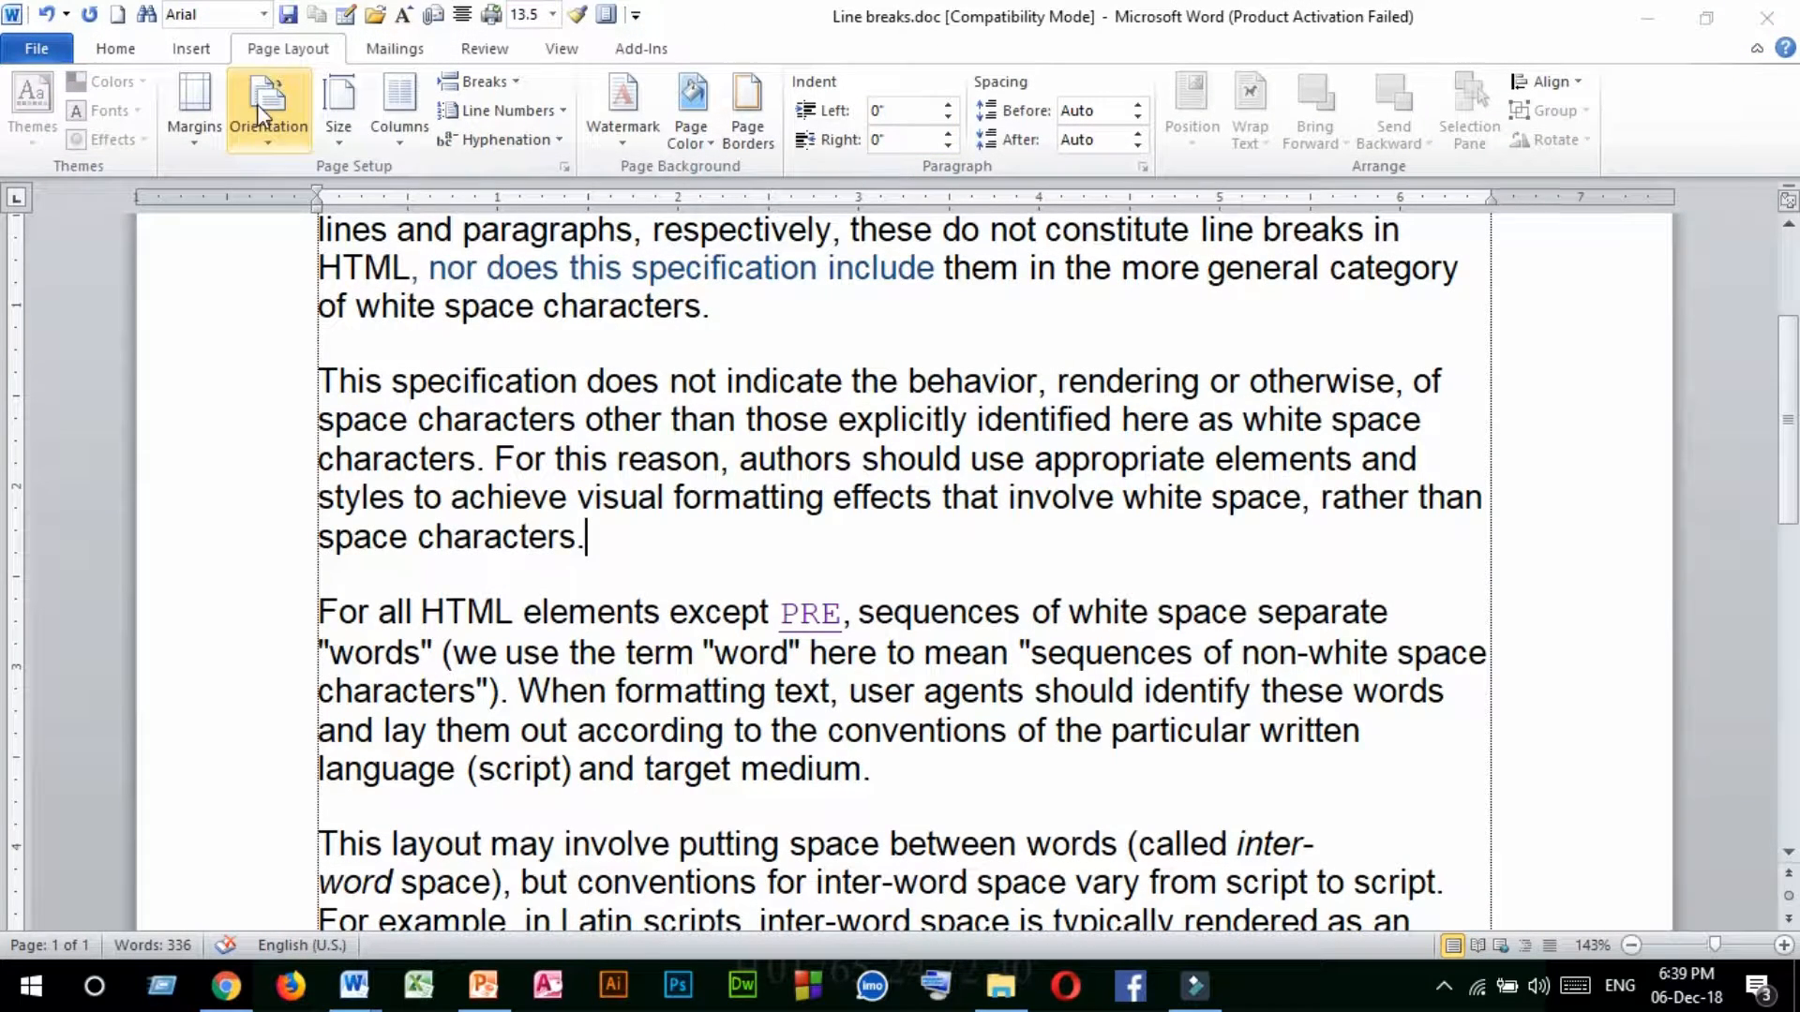
Set the page color to a light blue theme shade and check the page in print preview.
{"action": "left_click", "coordinate": [691, 117]}
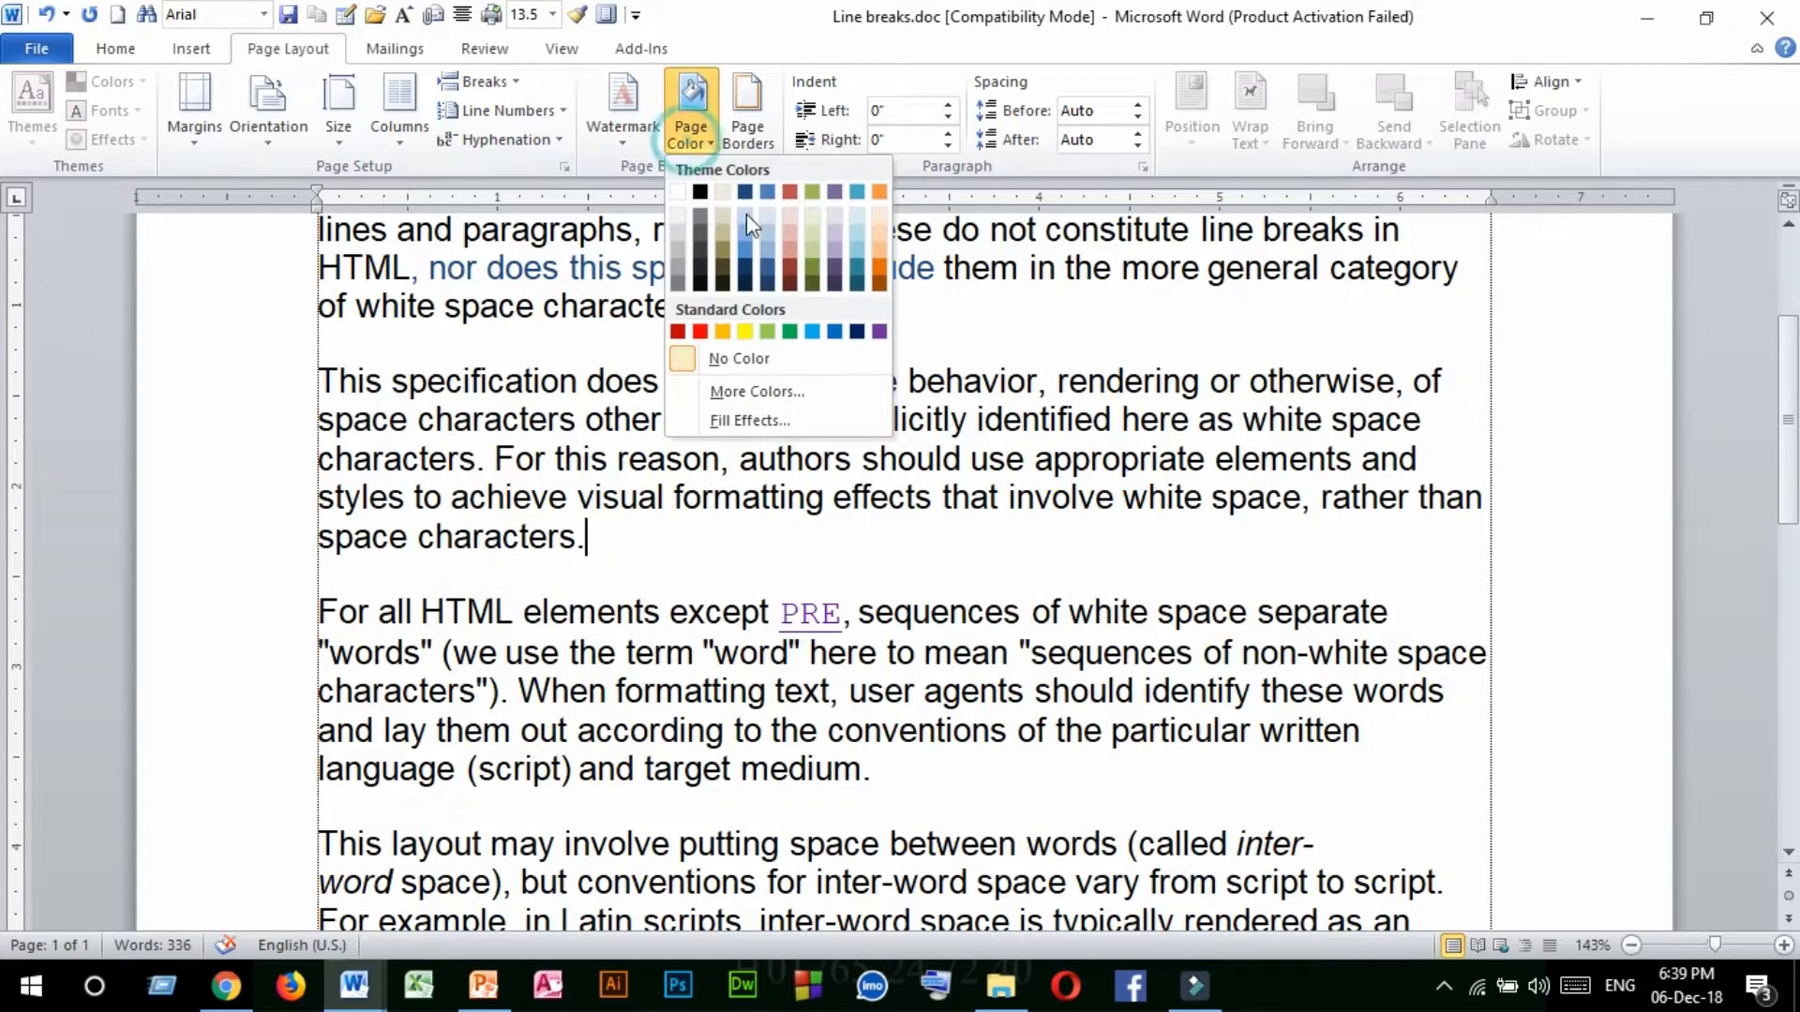
{"action": "left_click", "coordinate": [746, 214]}
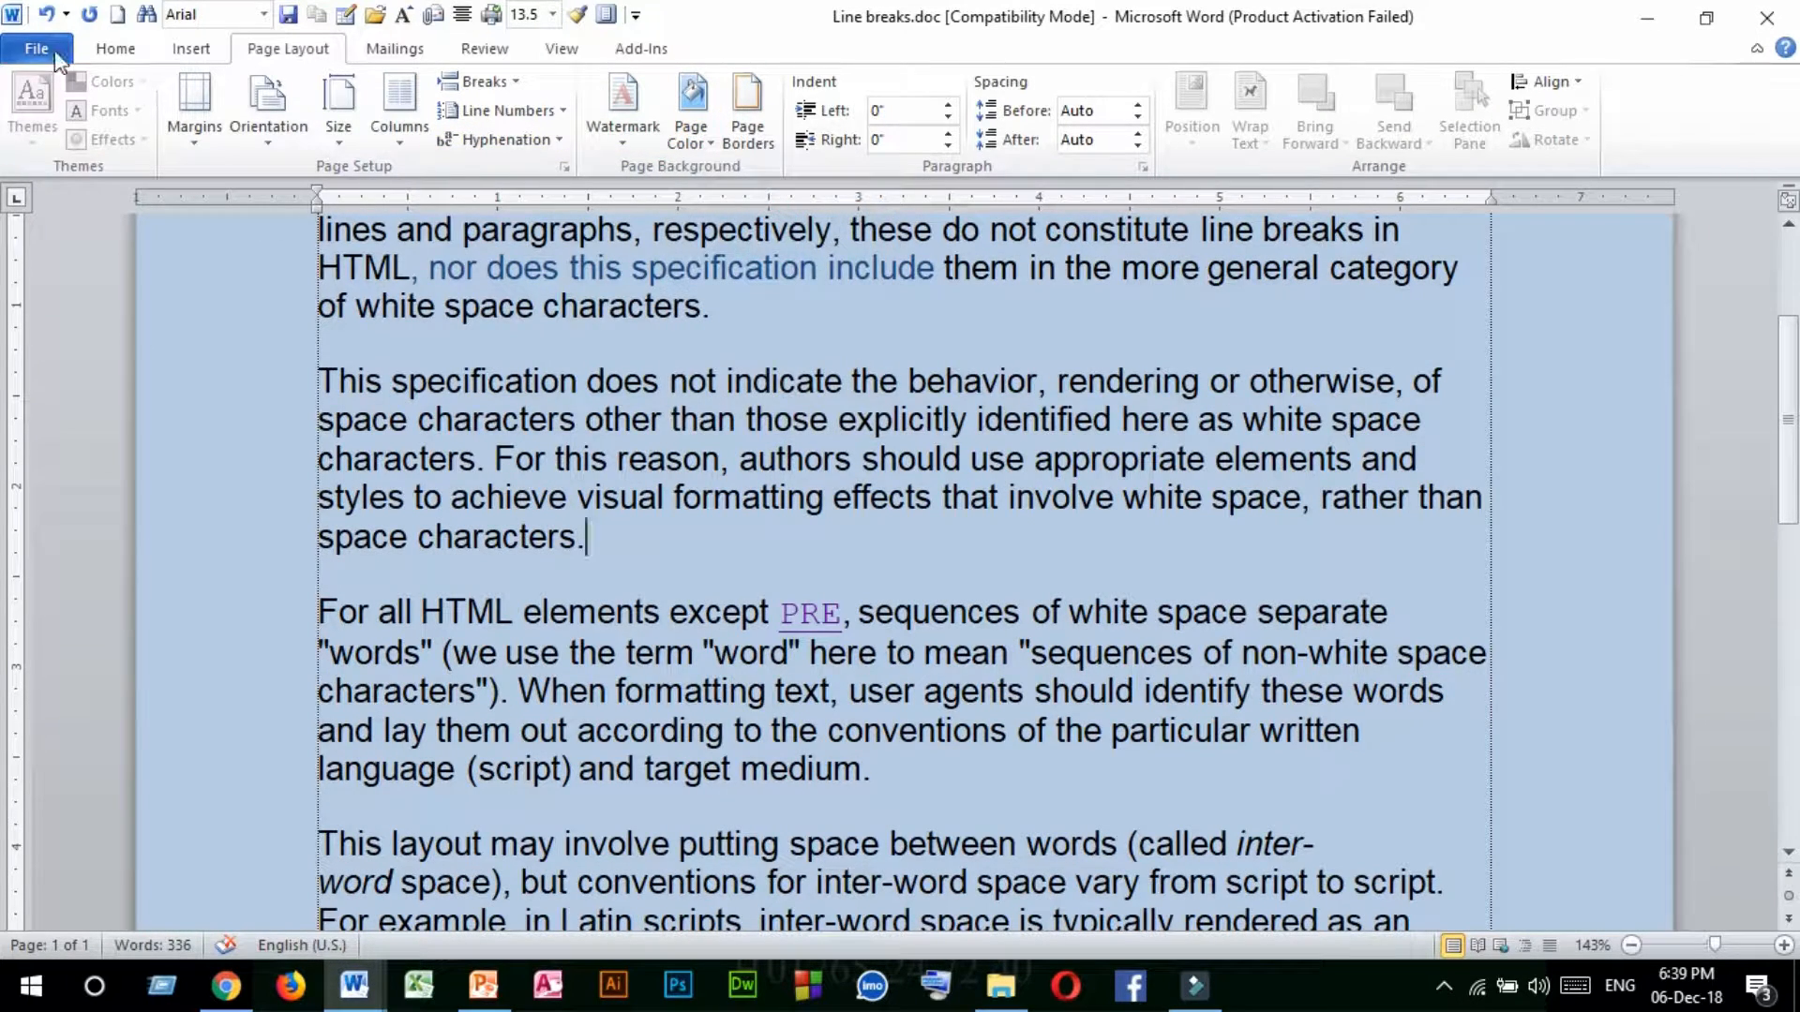
{"action": "left_click", "coordinate": [37, 49]}
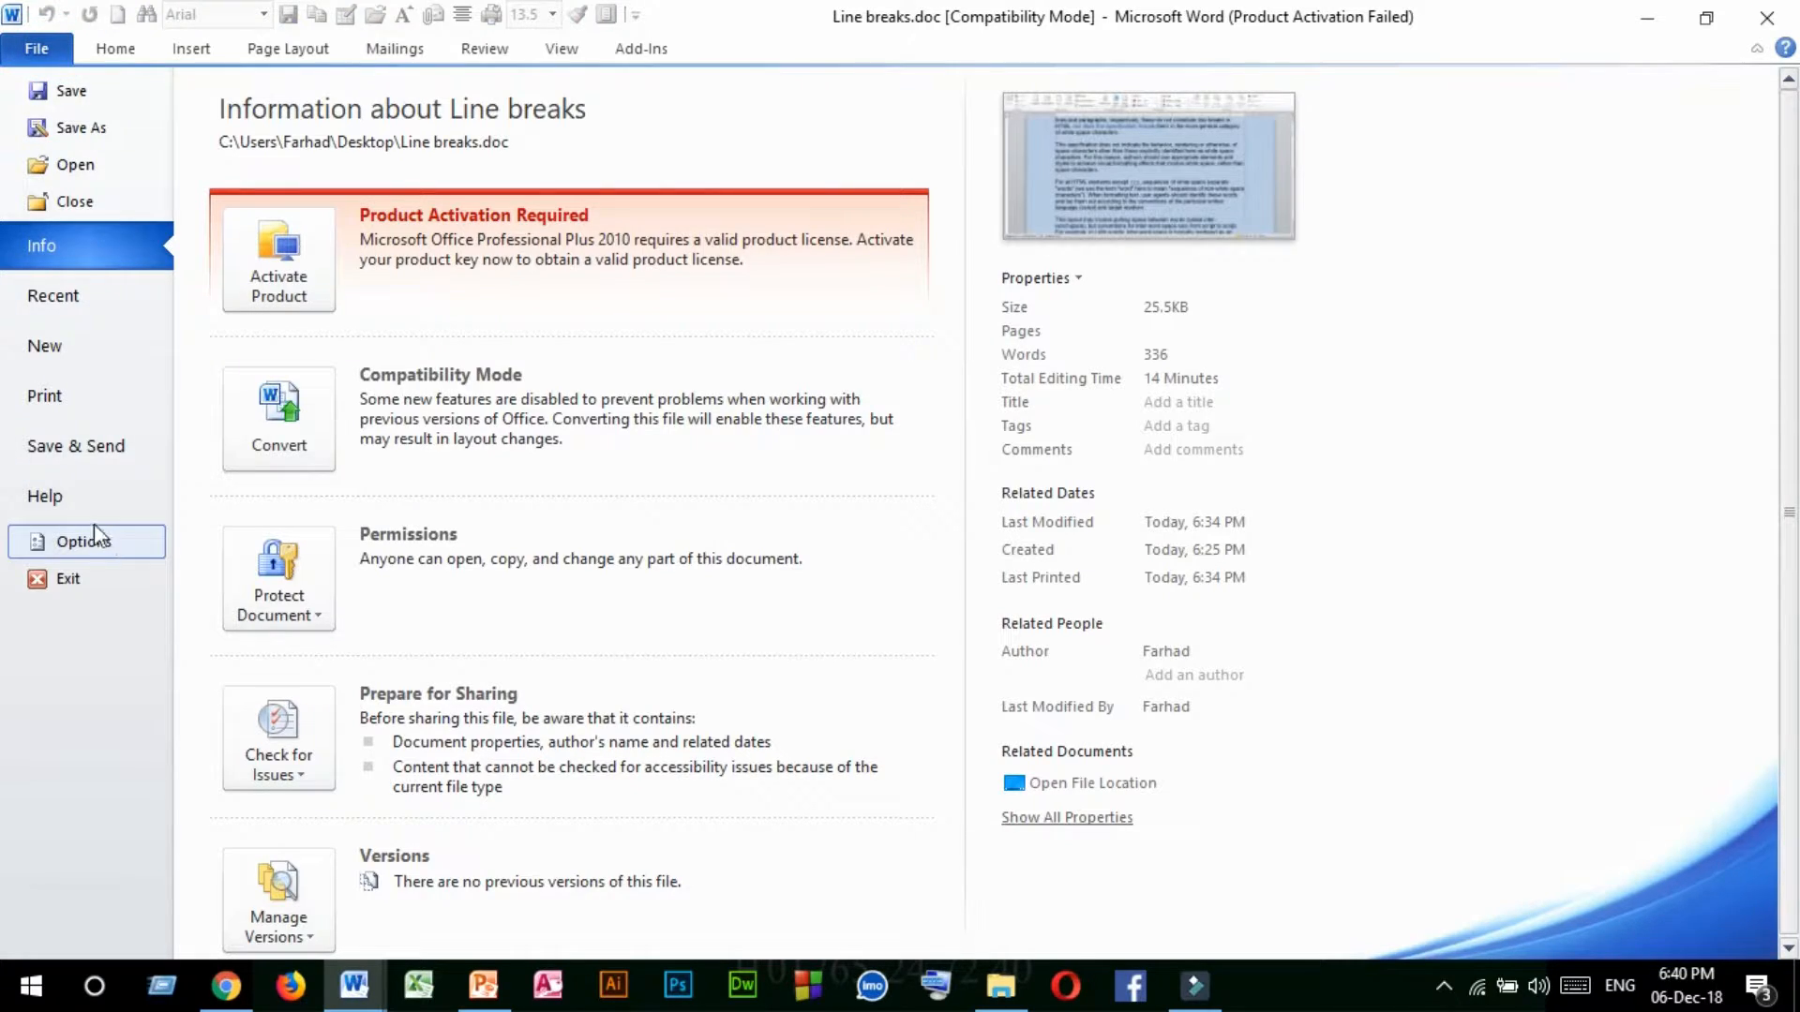
{"action": "left_click", "coordinate": [94, 394]}
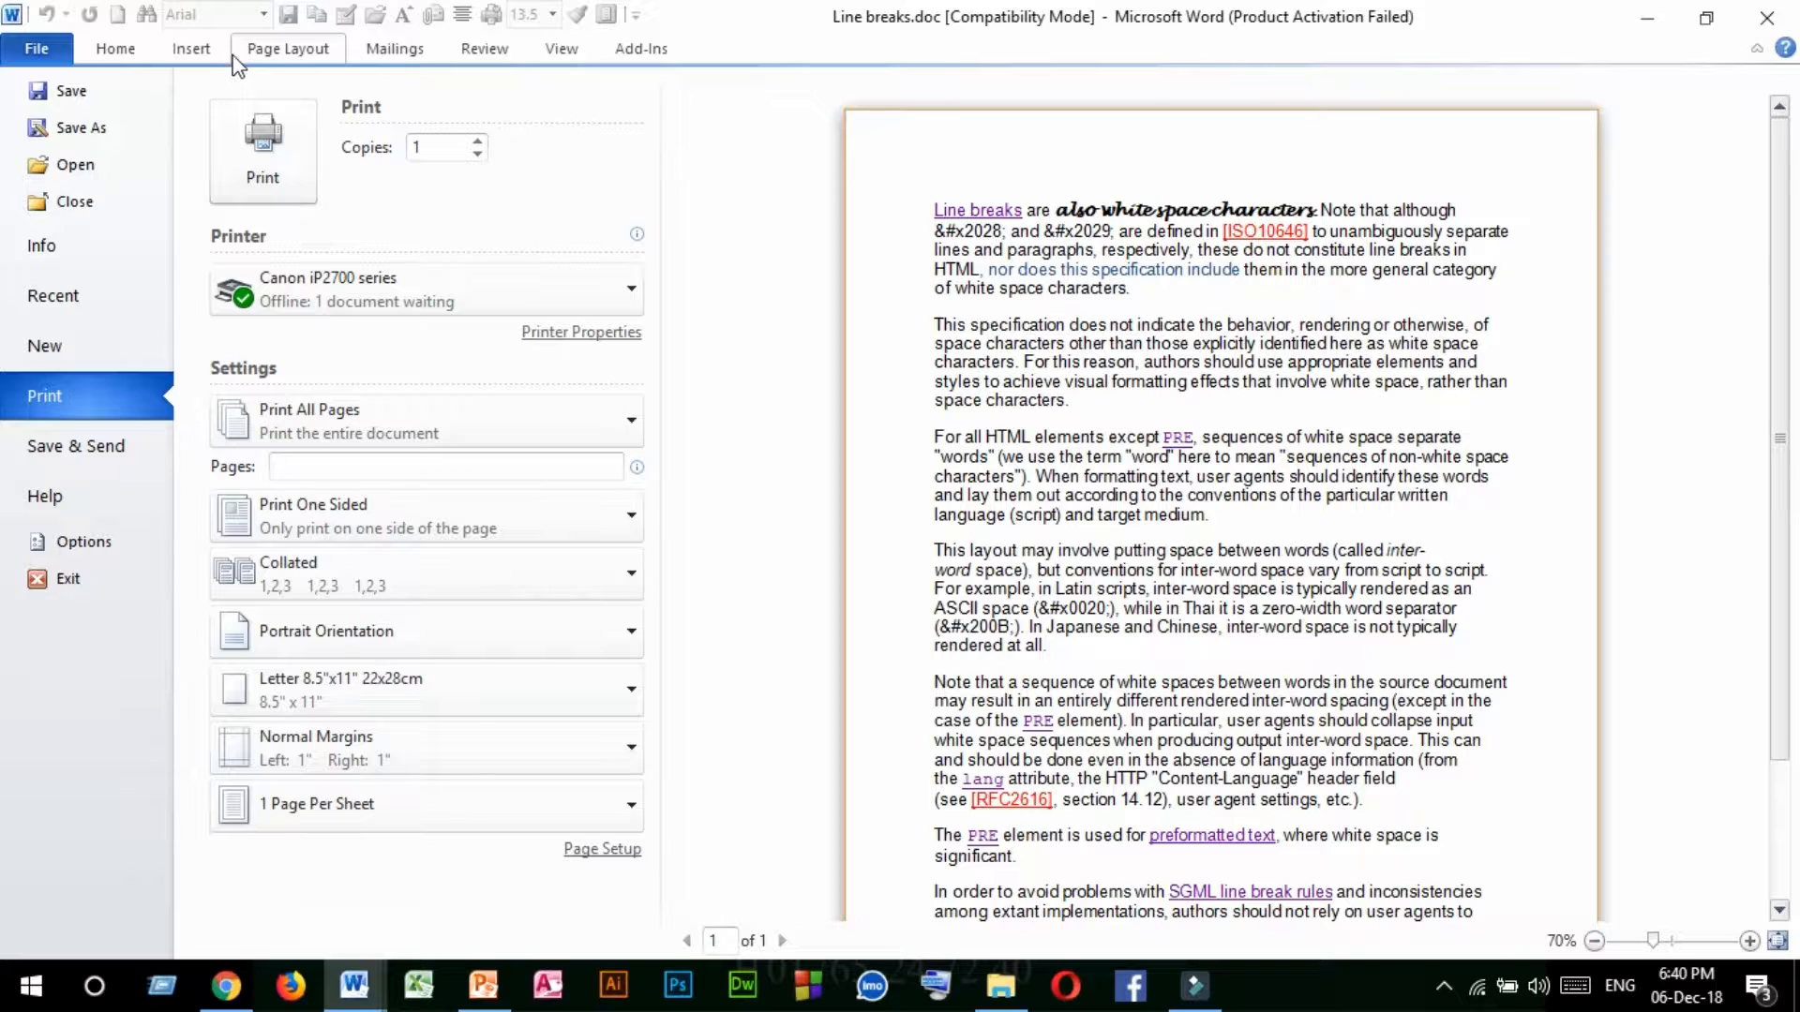
Turn on printing of background colors and images in the Display options, apply it, and check the print preview.
{"action": "left_click", "coordinate": [84, 541]}
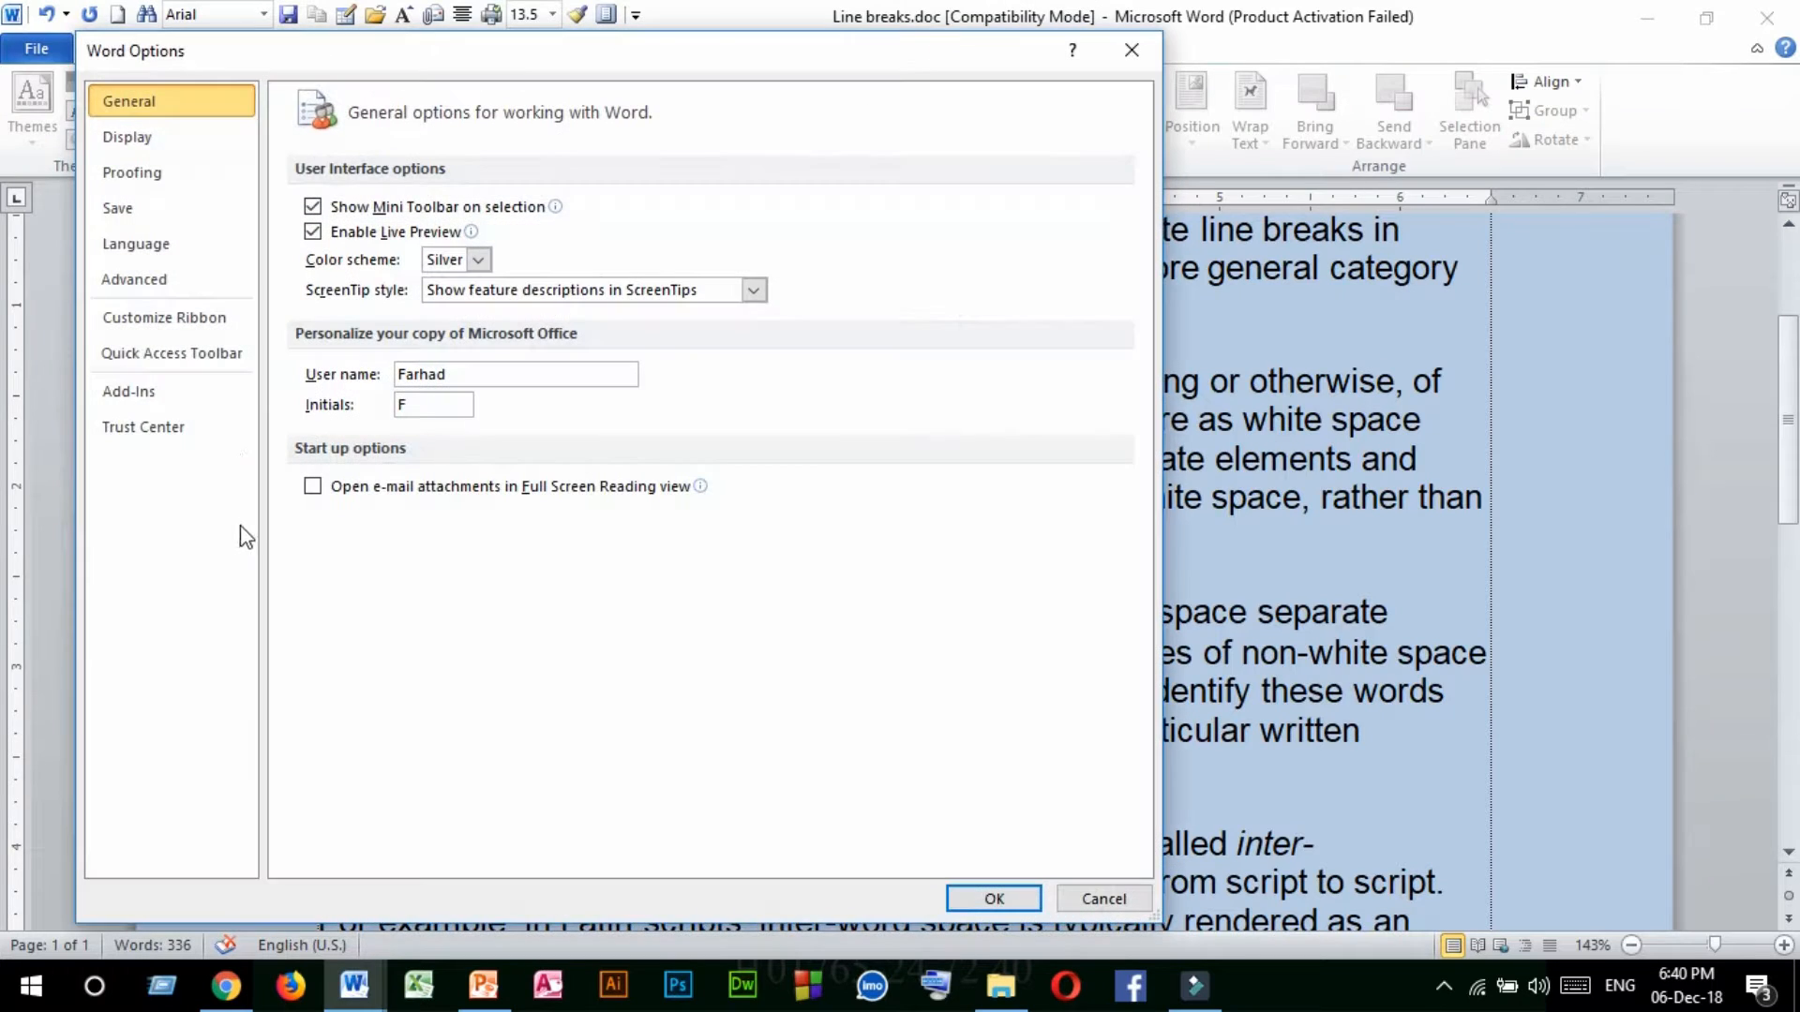
{"action": "left_click", "coordinate": [135, 142]}
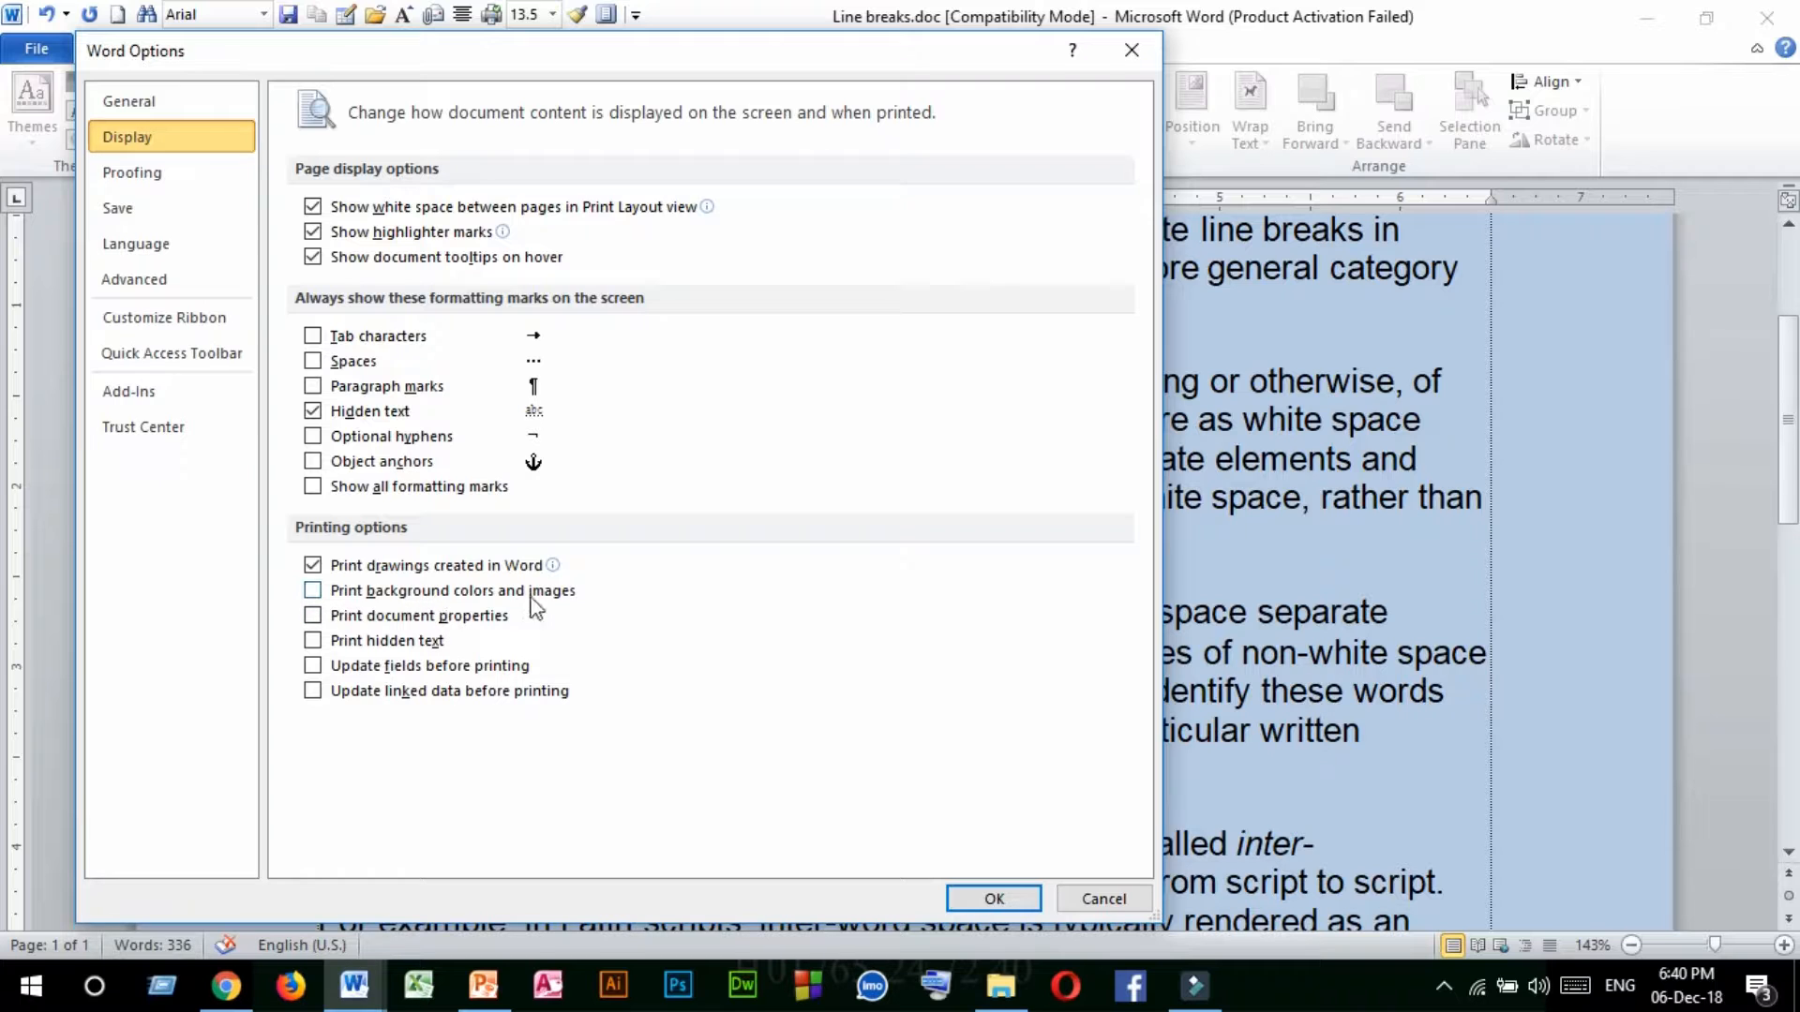
{"action": "left_click", "coordinate": [386, 591]}
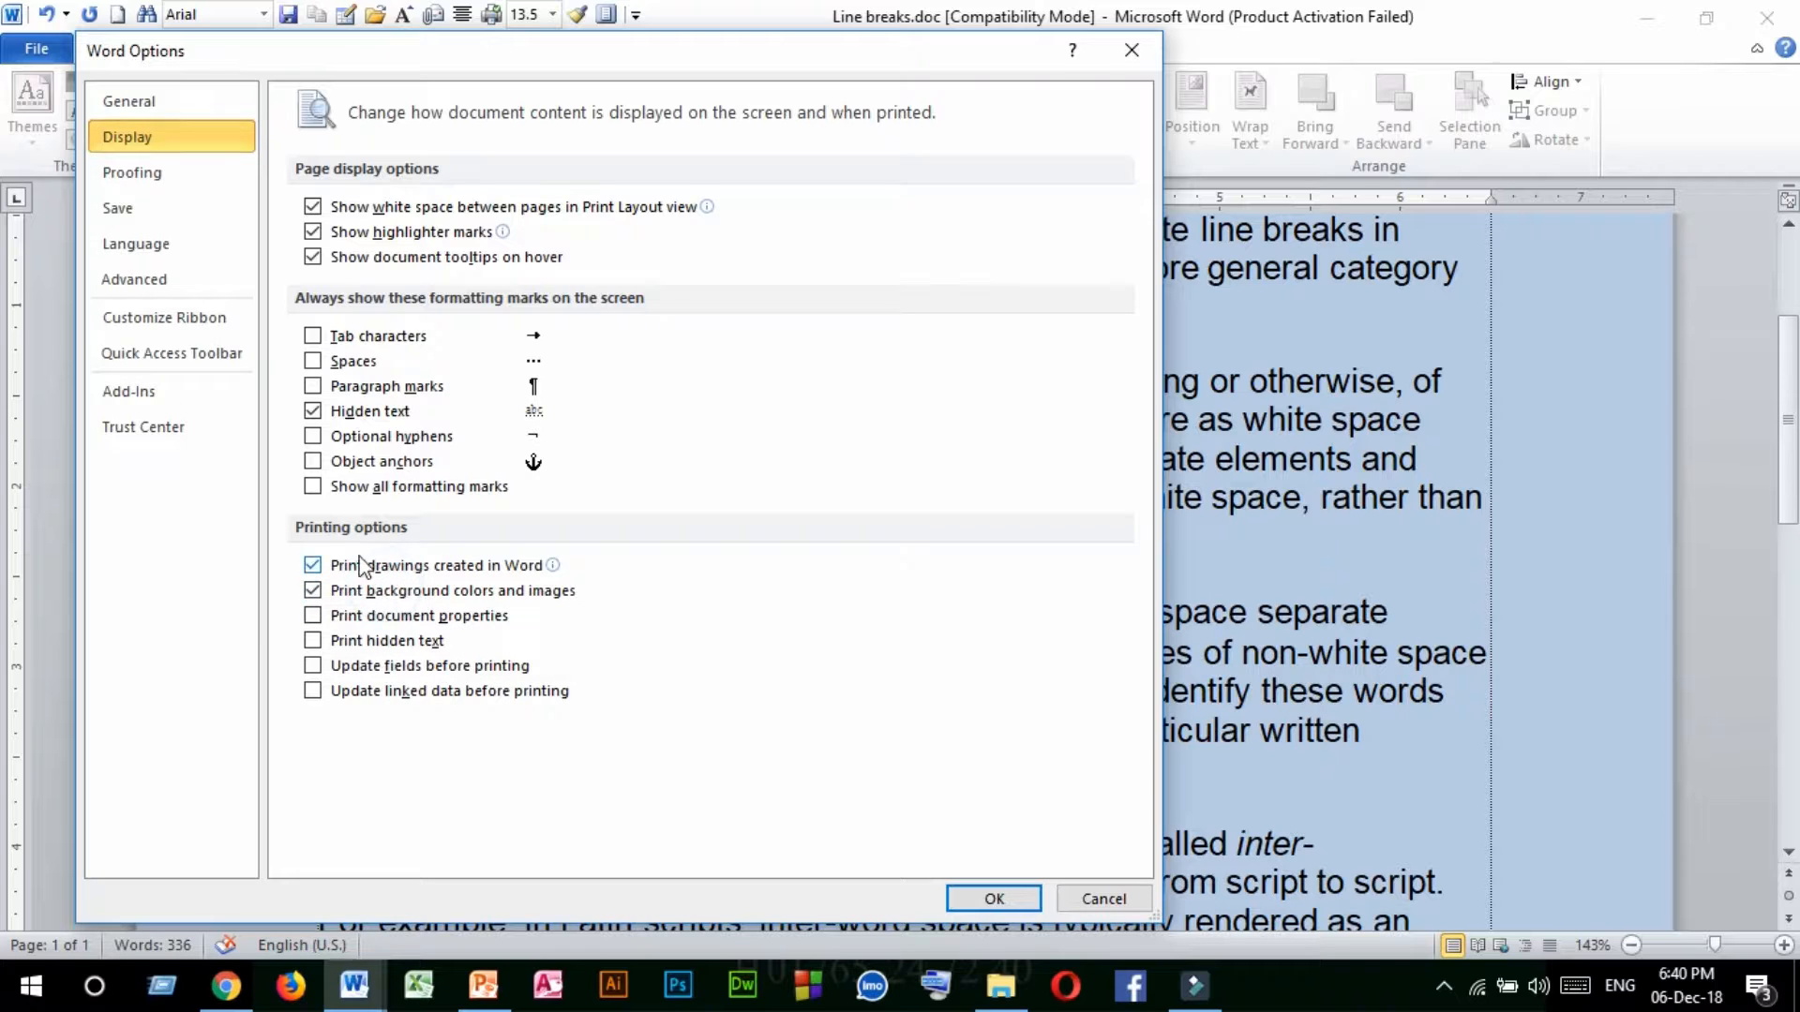
{"action": "left_click", "coordinate": [993, 899]}
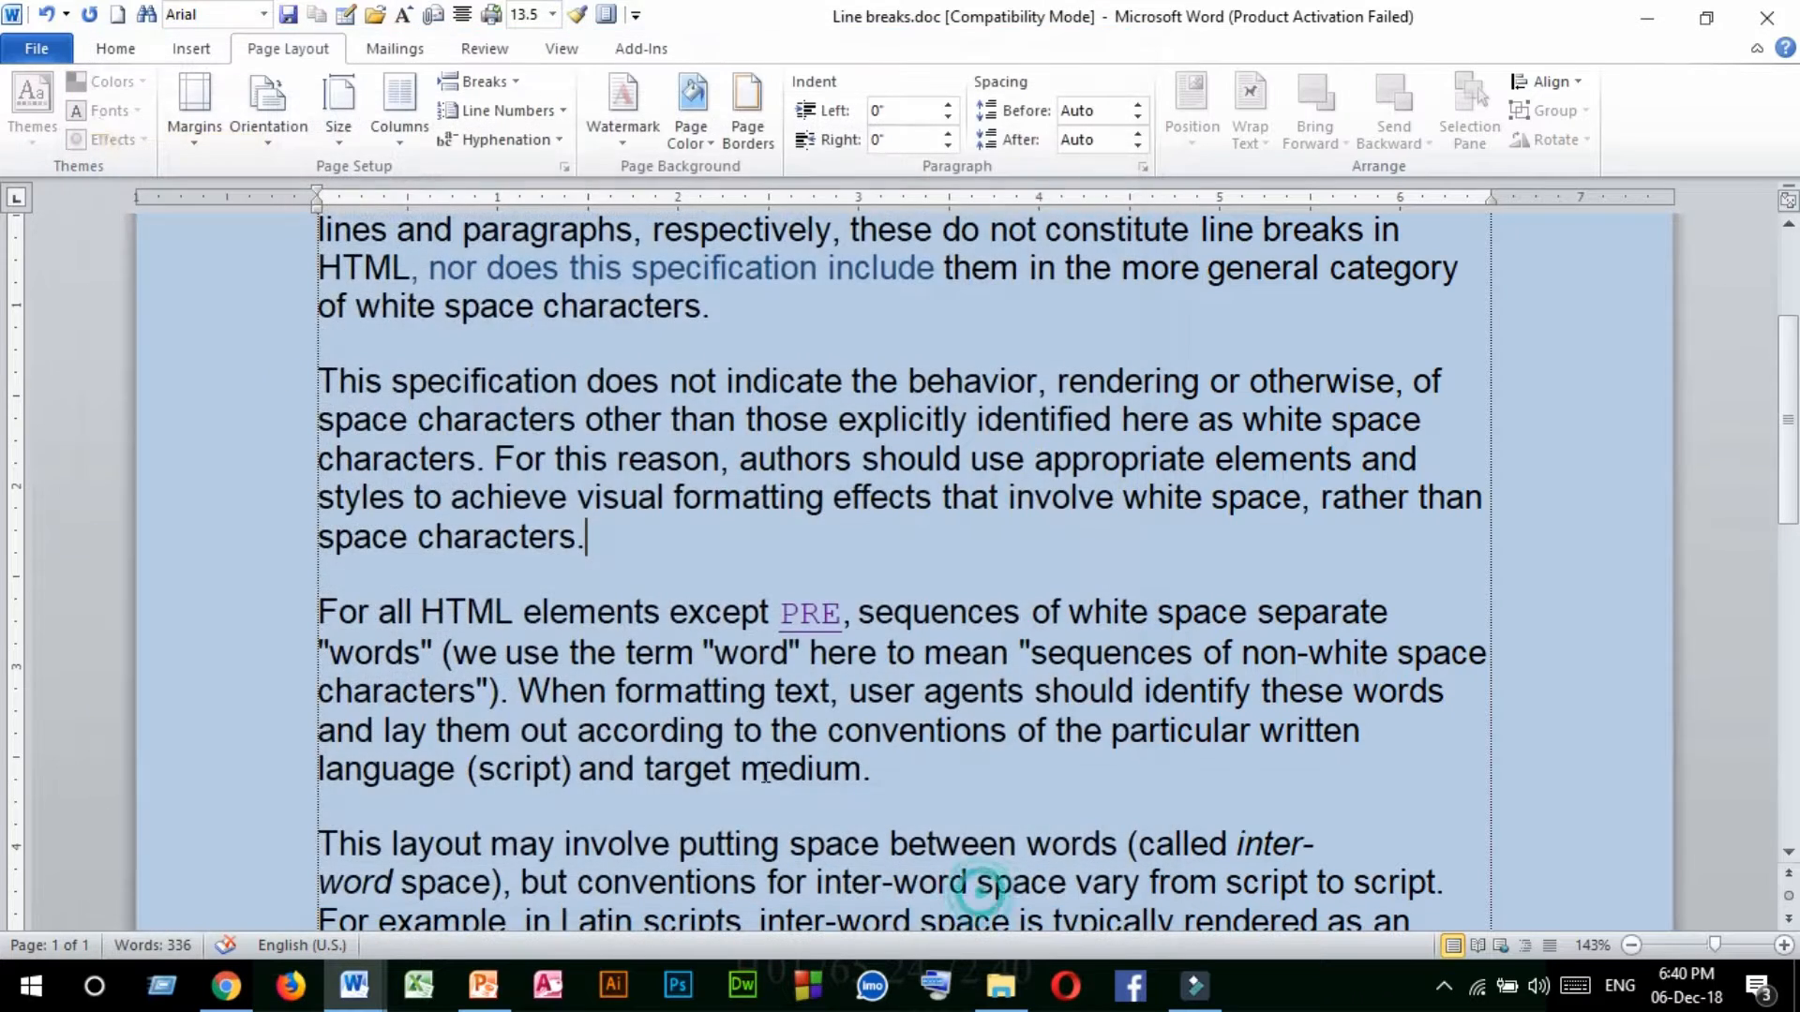
{"action": "left_click", "coordinate": [35, 48]}
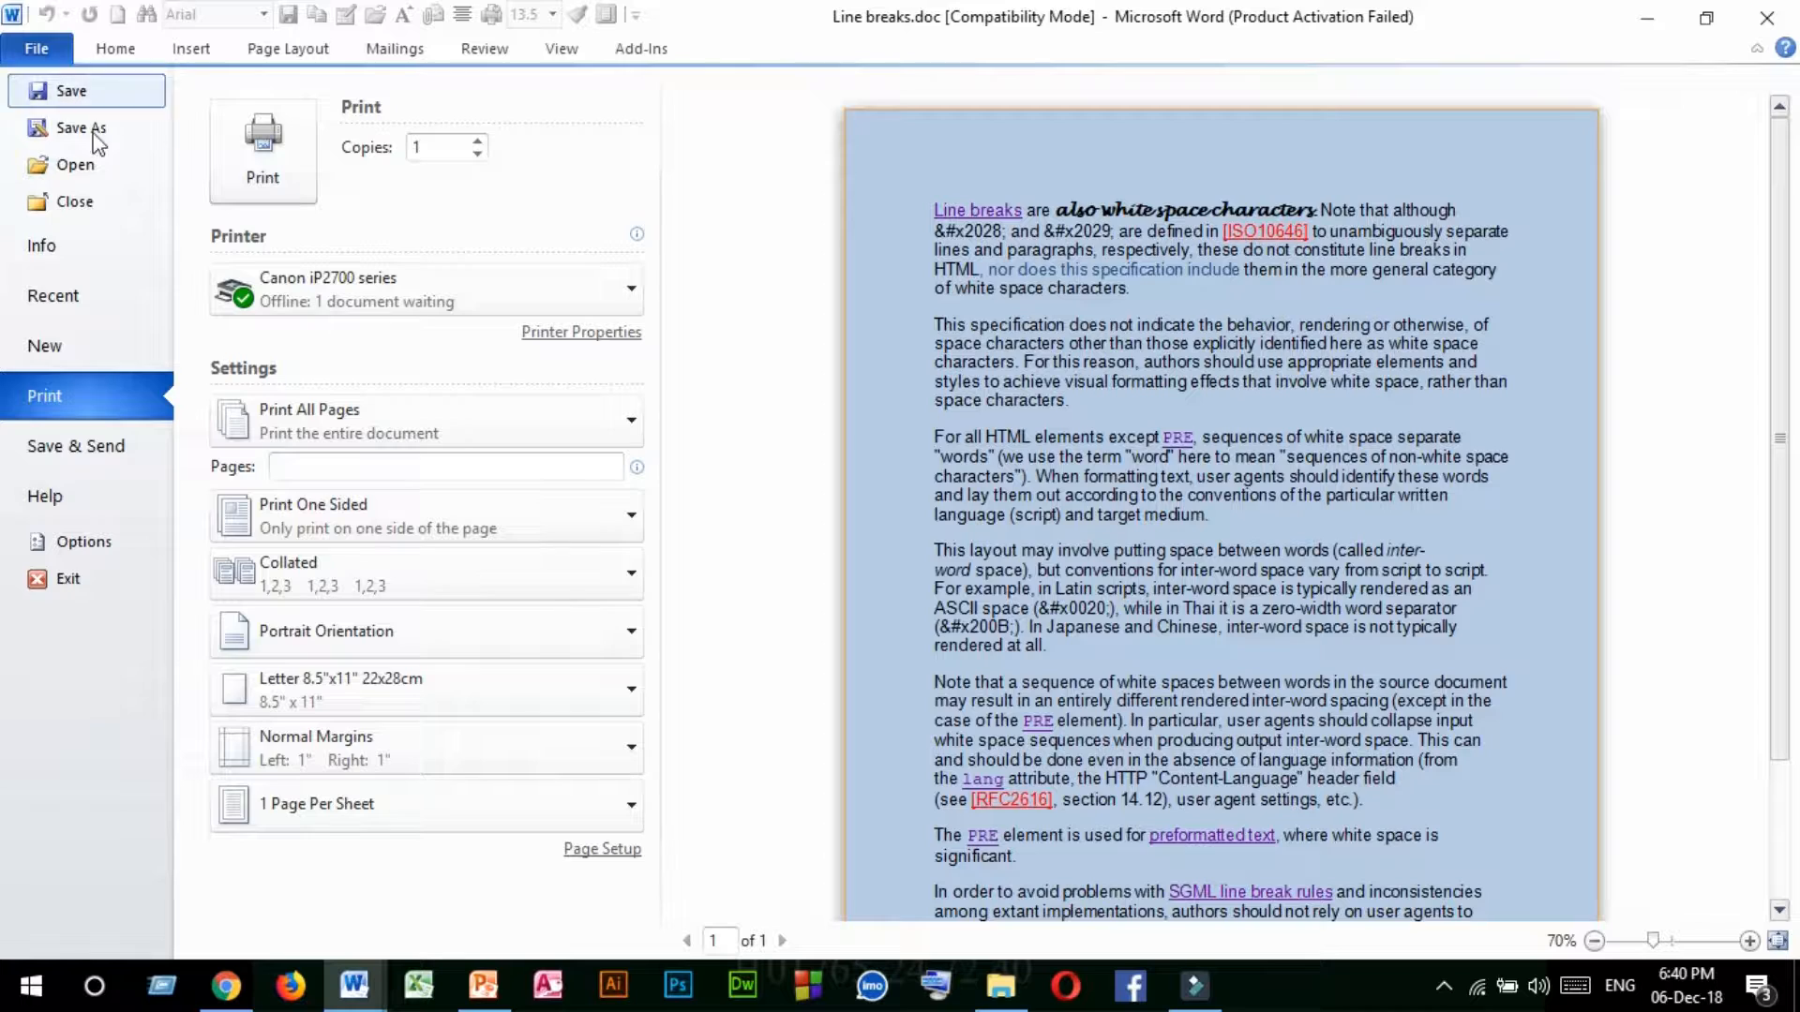
Review the Display page of Word Options and cancel without applying changes.
{"action": "left_click", "coordinate": [80, 542]}
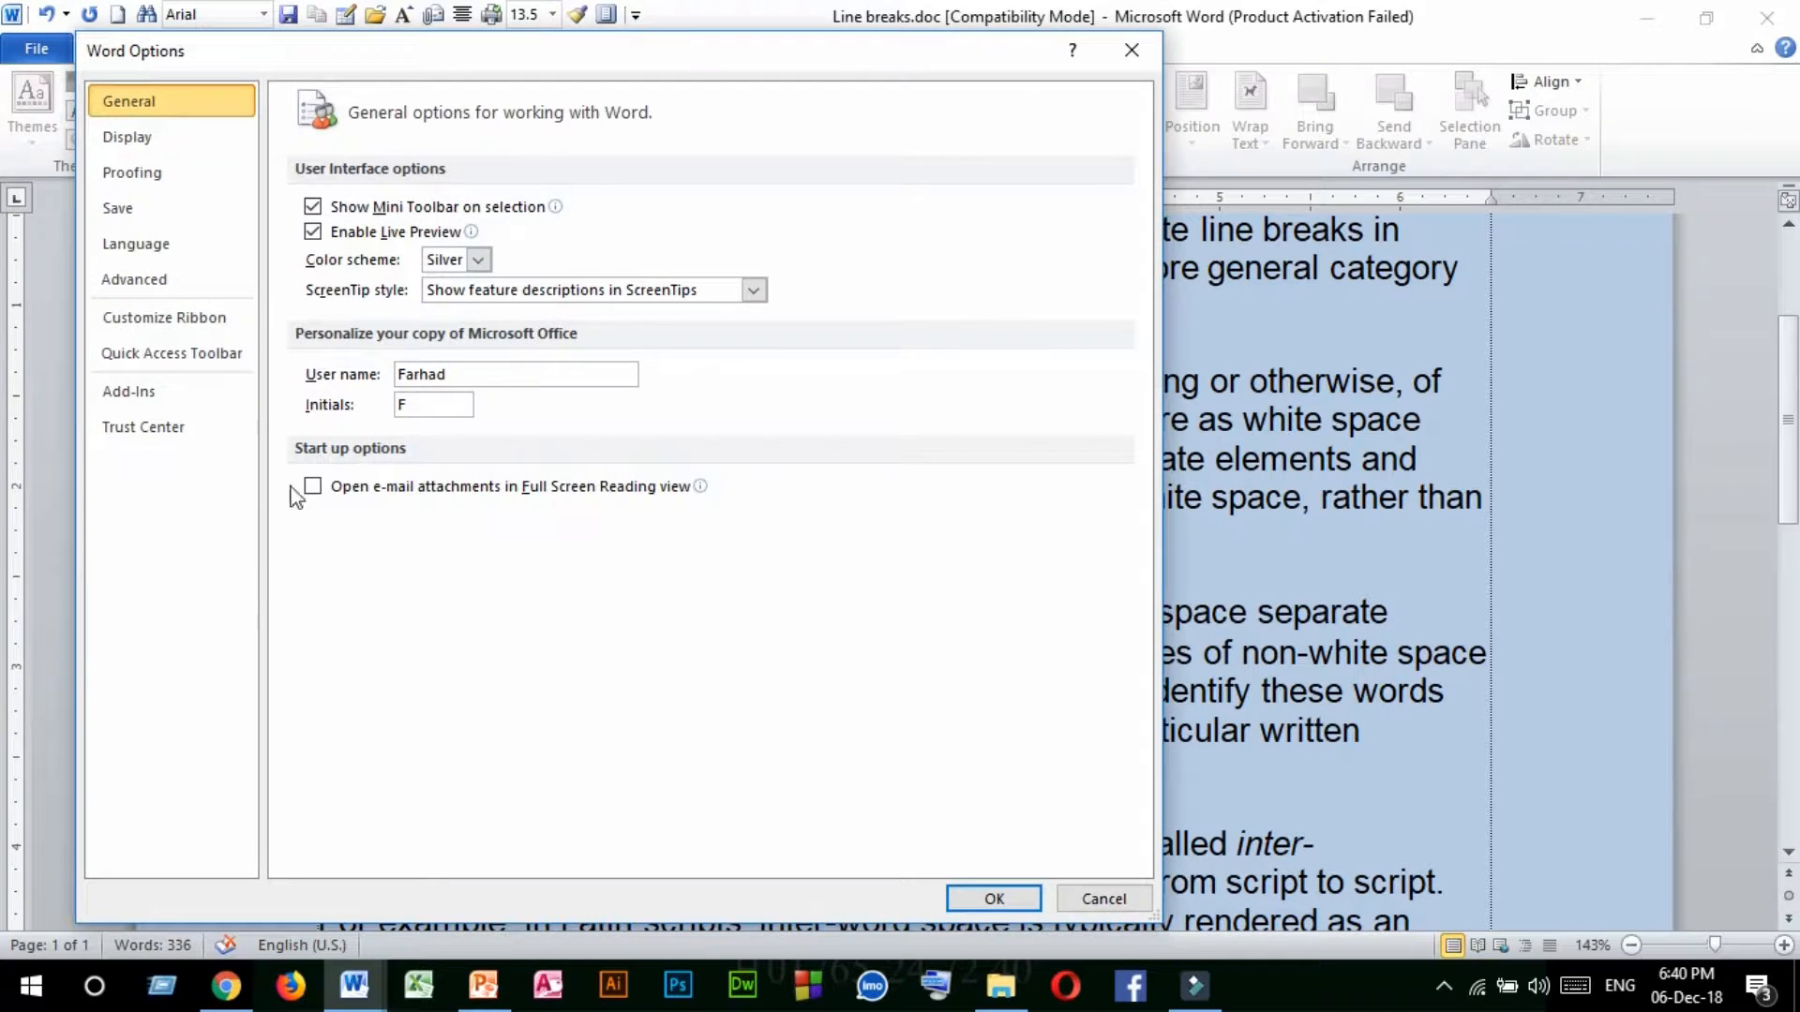
{"action": "left_click", "coordinate": [139, 142]}
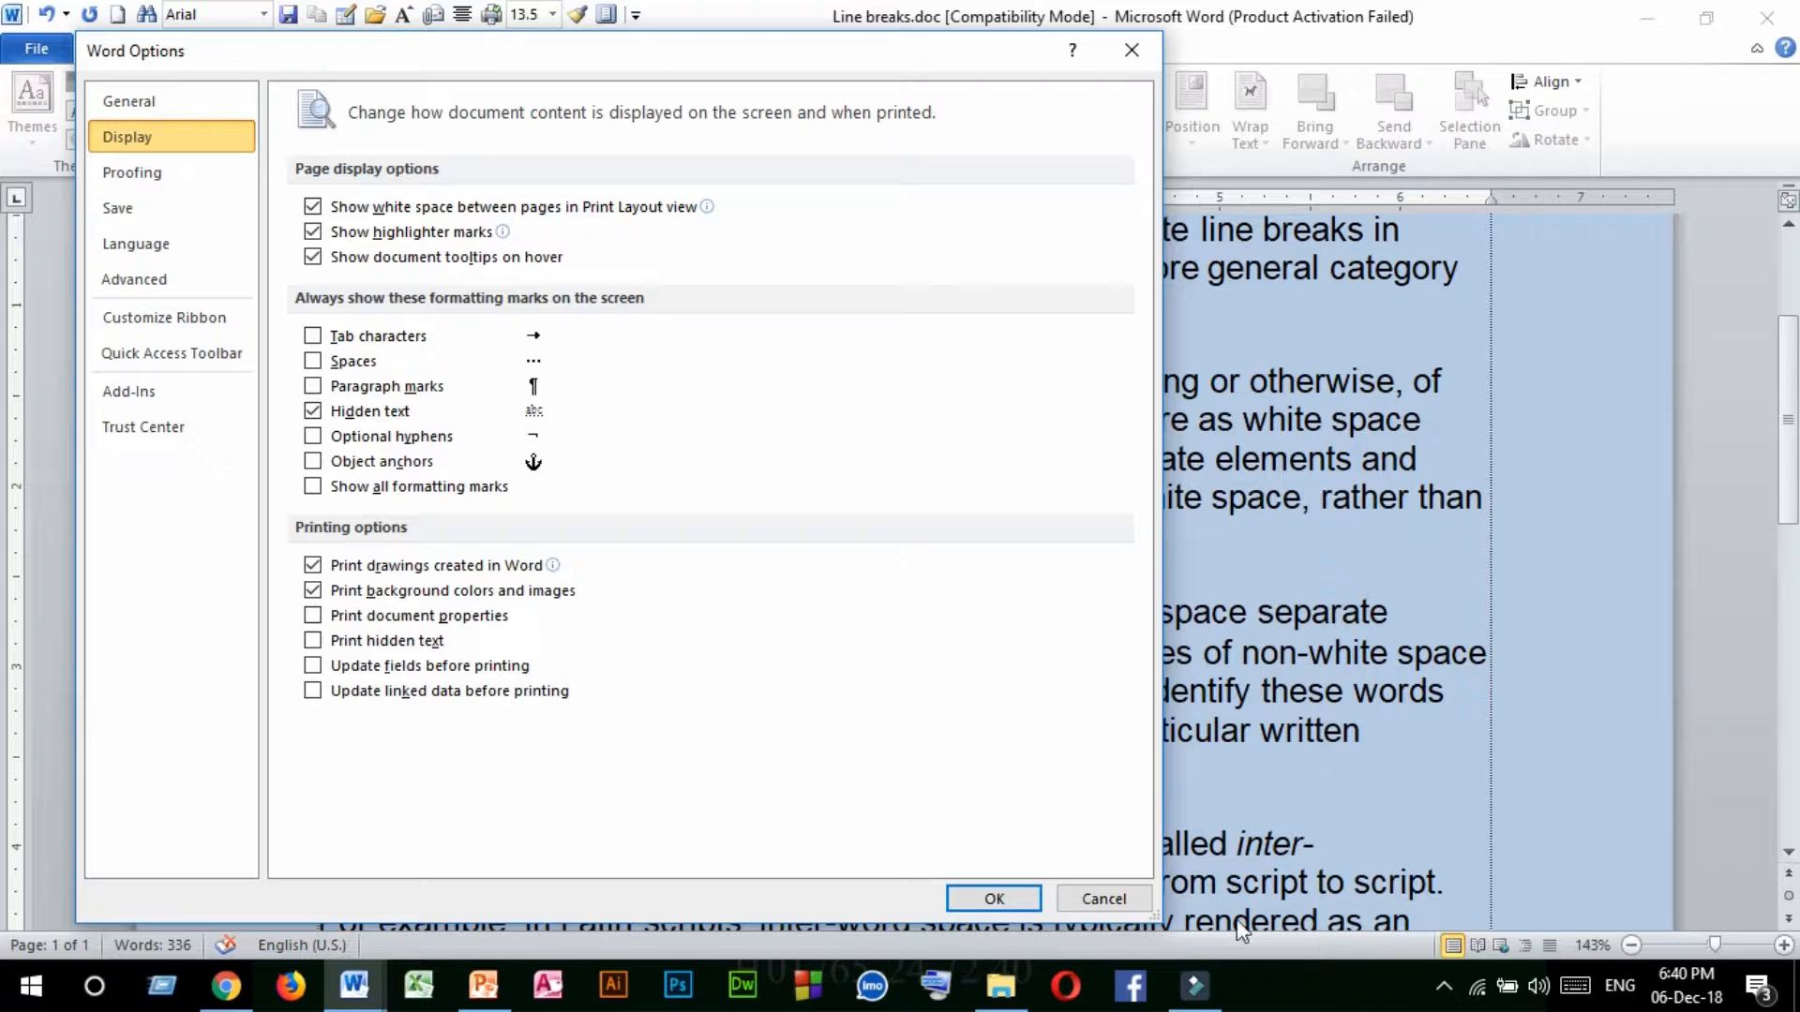
{"action": "left_click", "coordinate": [1102, 899]}
Show the list of recent documents and recent places.
{"action": "left_click", "coordinate": [36, 48]}
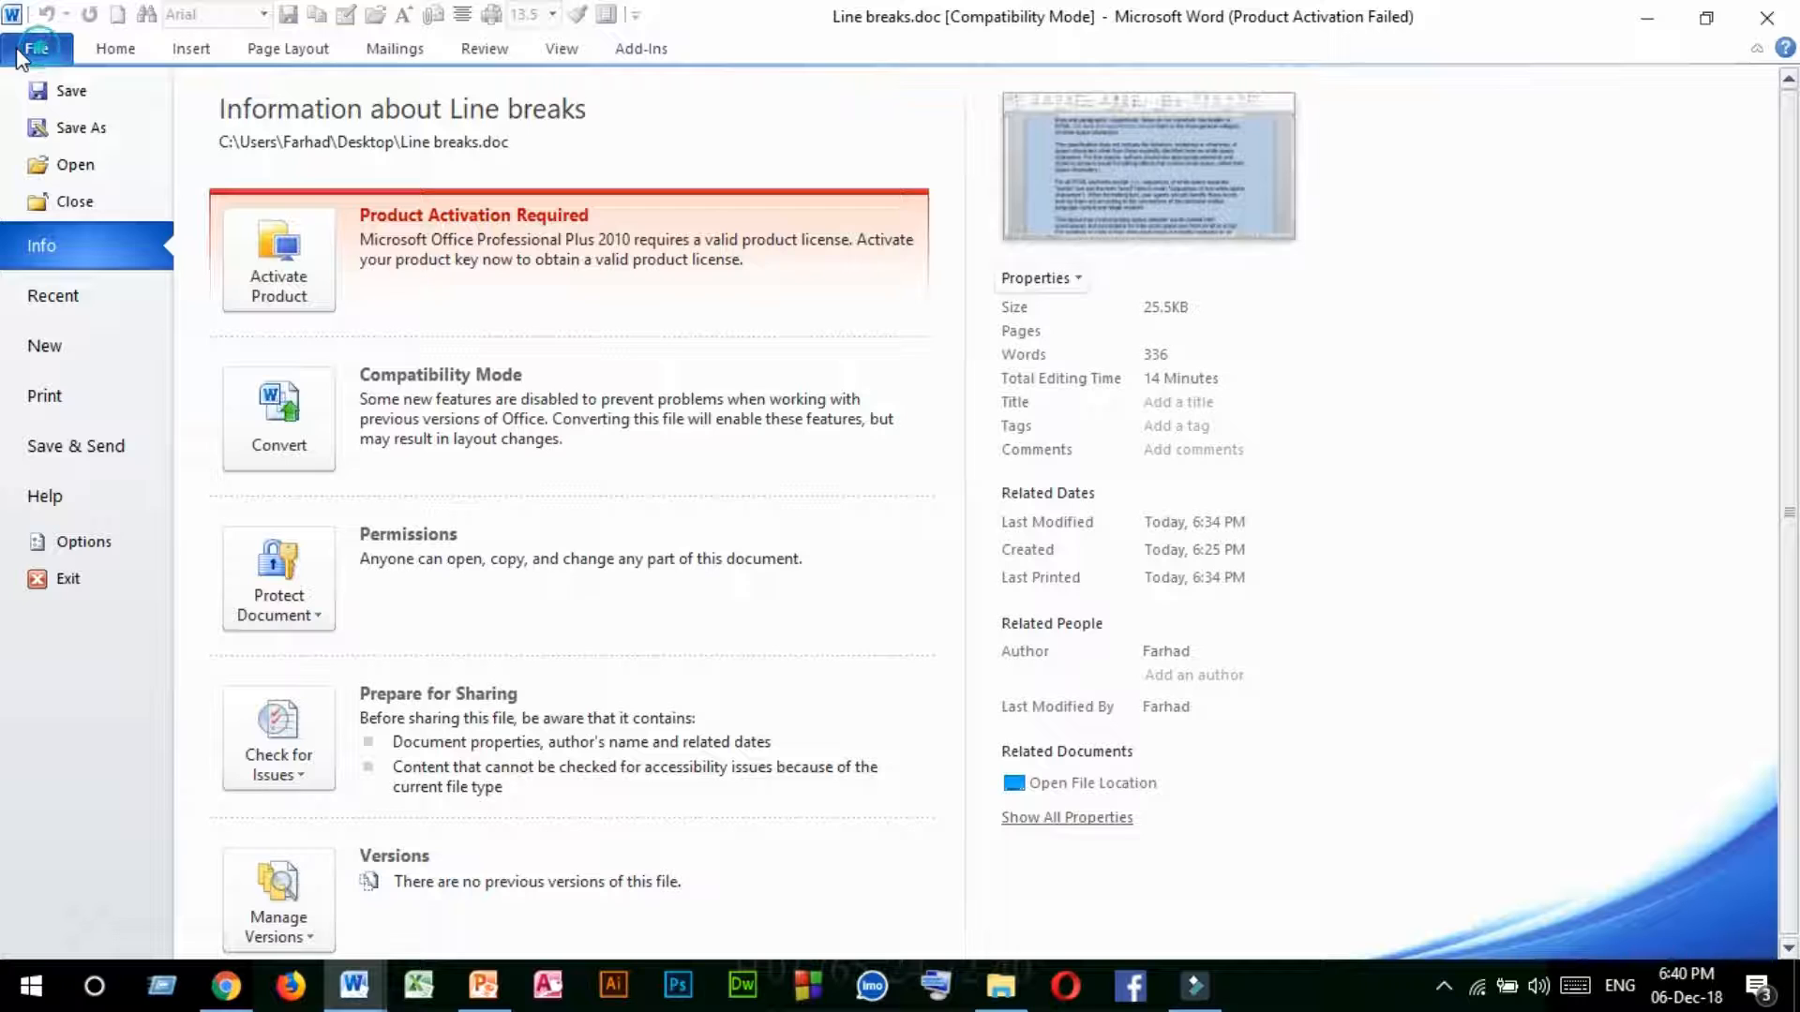
{"action": "left_click", "coordinate": [94, 295]}
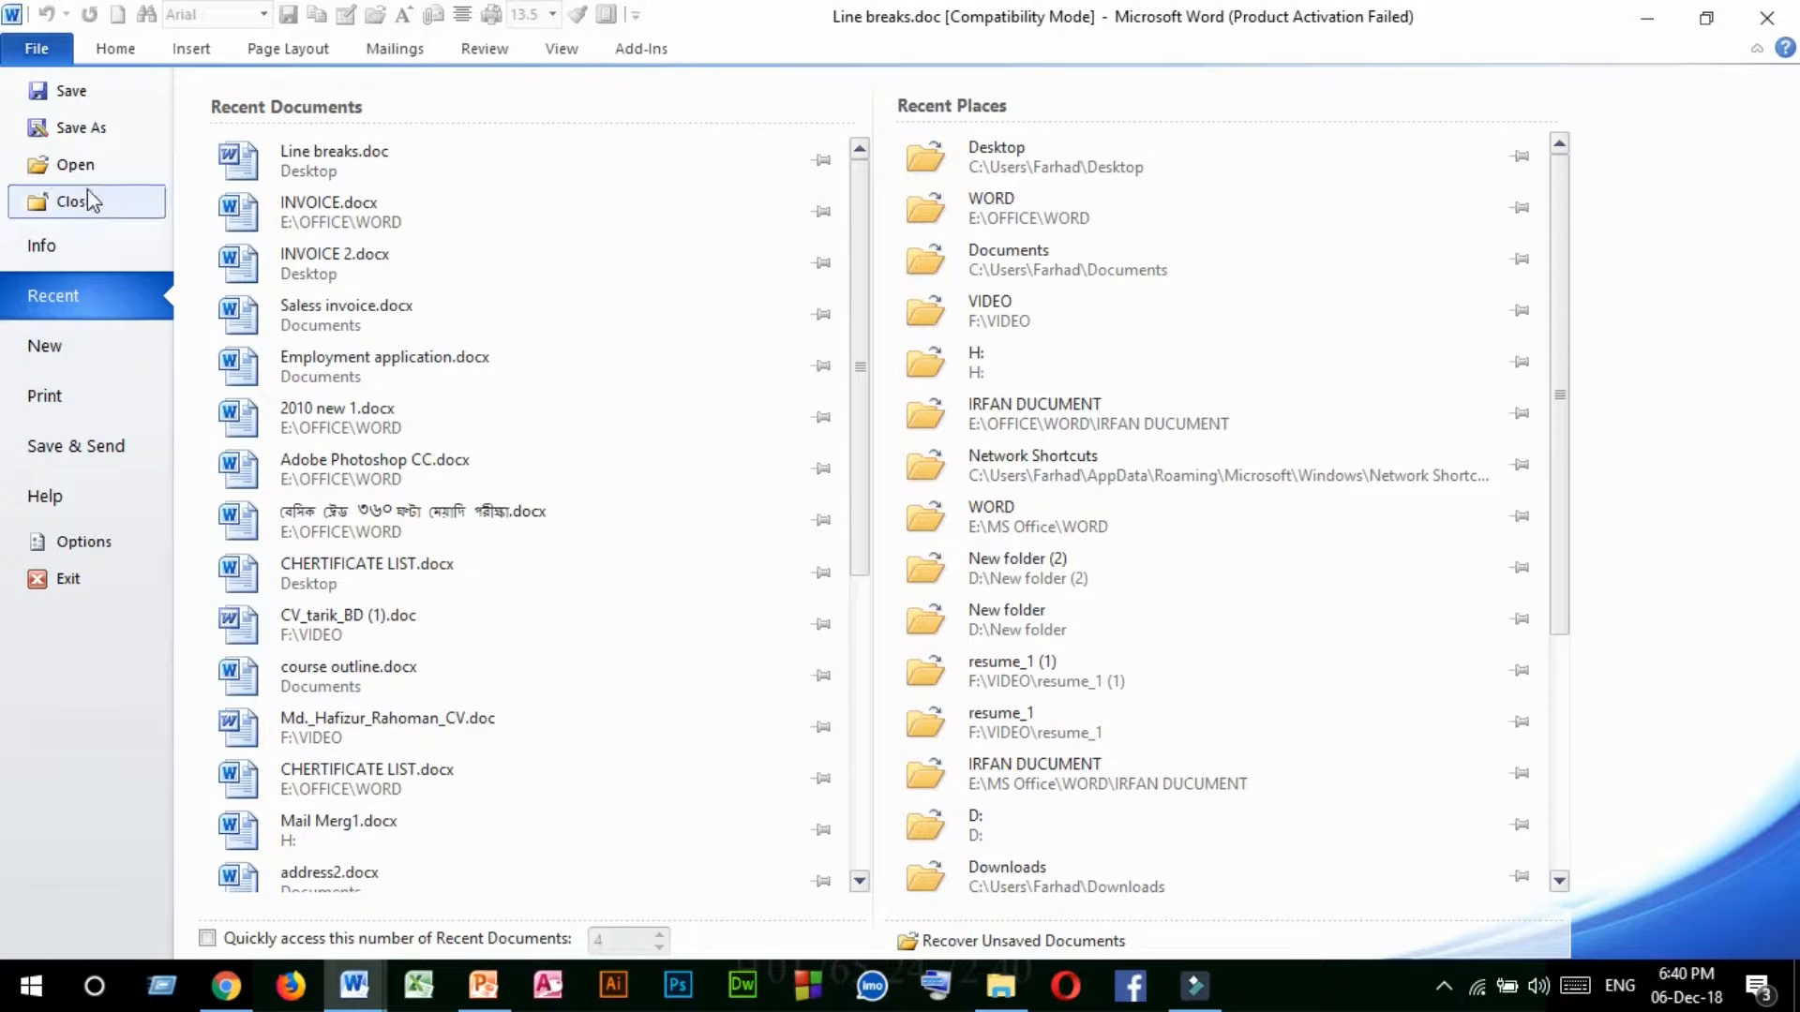
Show the document's Info page and review its properties, related dates and related people.
{"action": "left_click", "coordinate": [70, 246]}
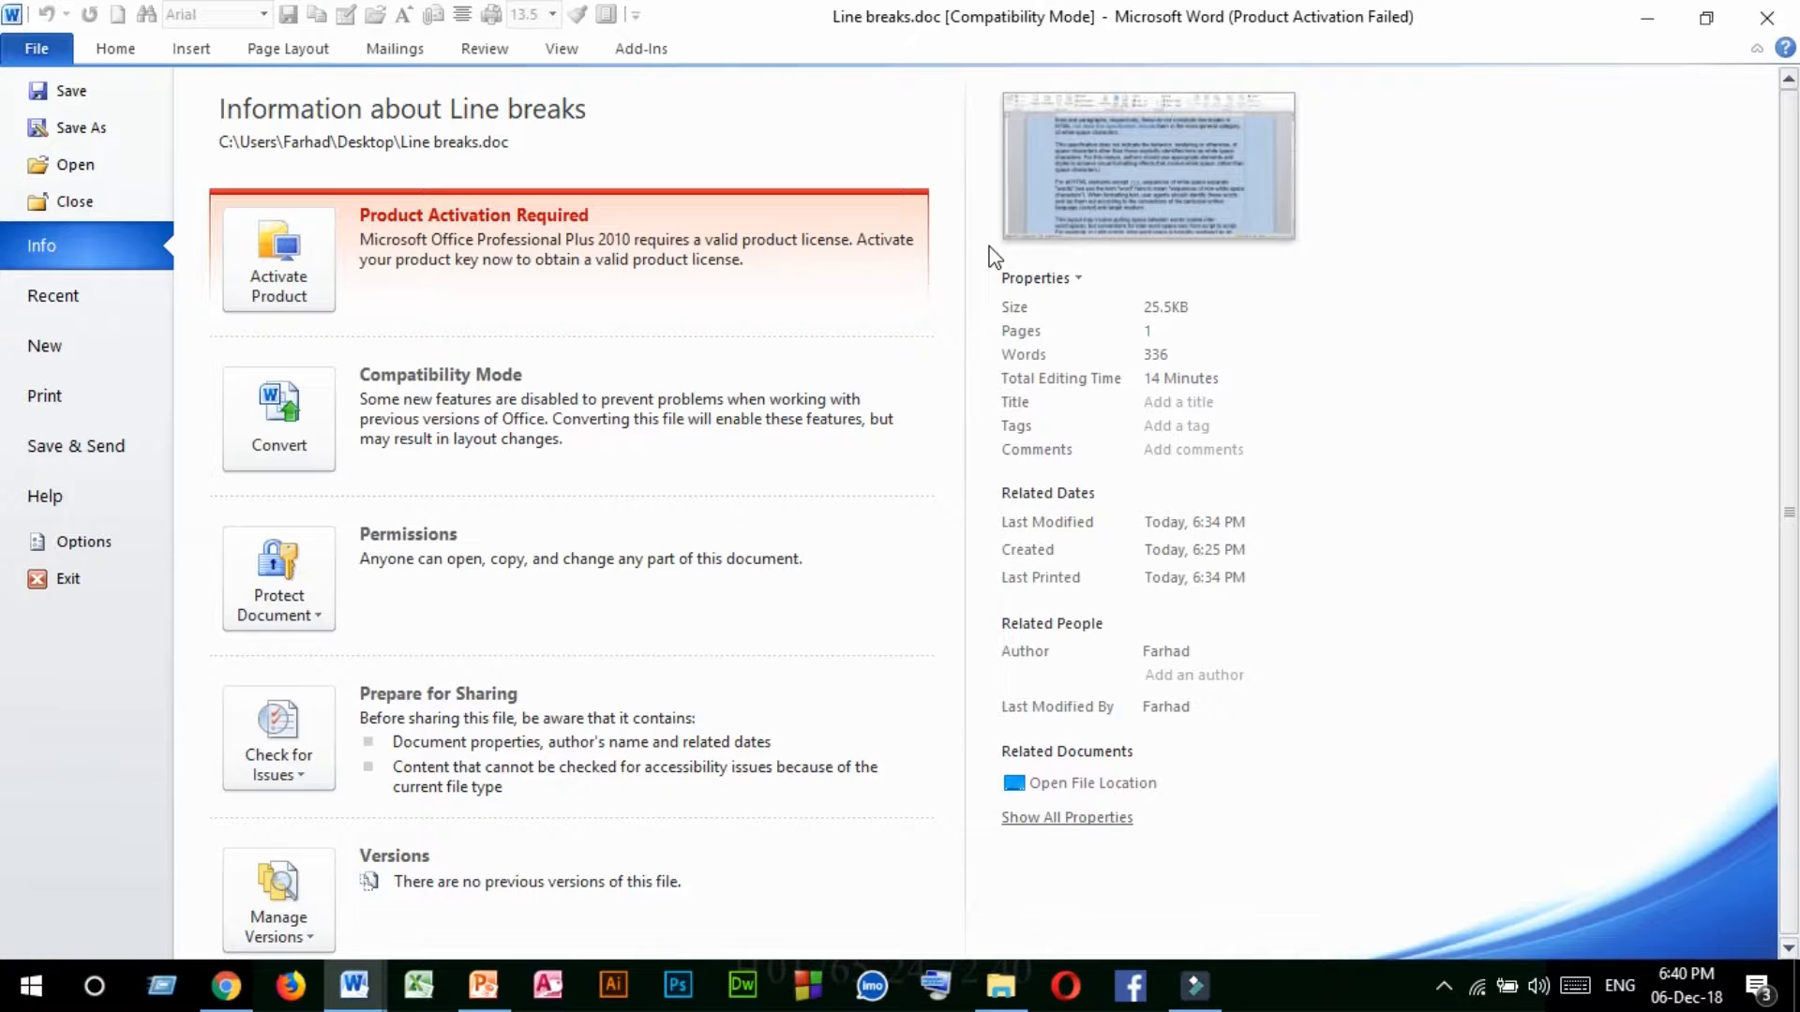
{"action": "mouse_move", "coordinate": [982, 251]}
{"action": "left_mouse_down"}
{"action": "mouse_move", "coordinate": [1077, 388]}
{"action": "mouse_move", "coordinate": [1249, 726]}
{"action": "mouse_move", "coordinate": [1297, 725]}
{"action": "left_mouse_up"}
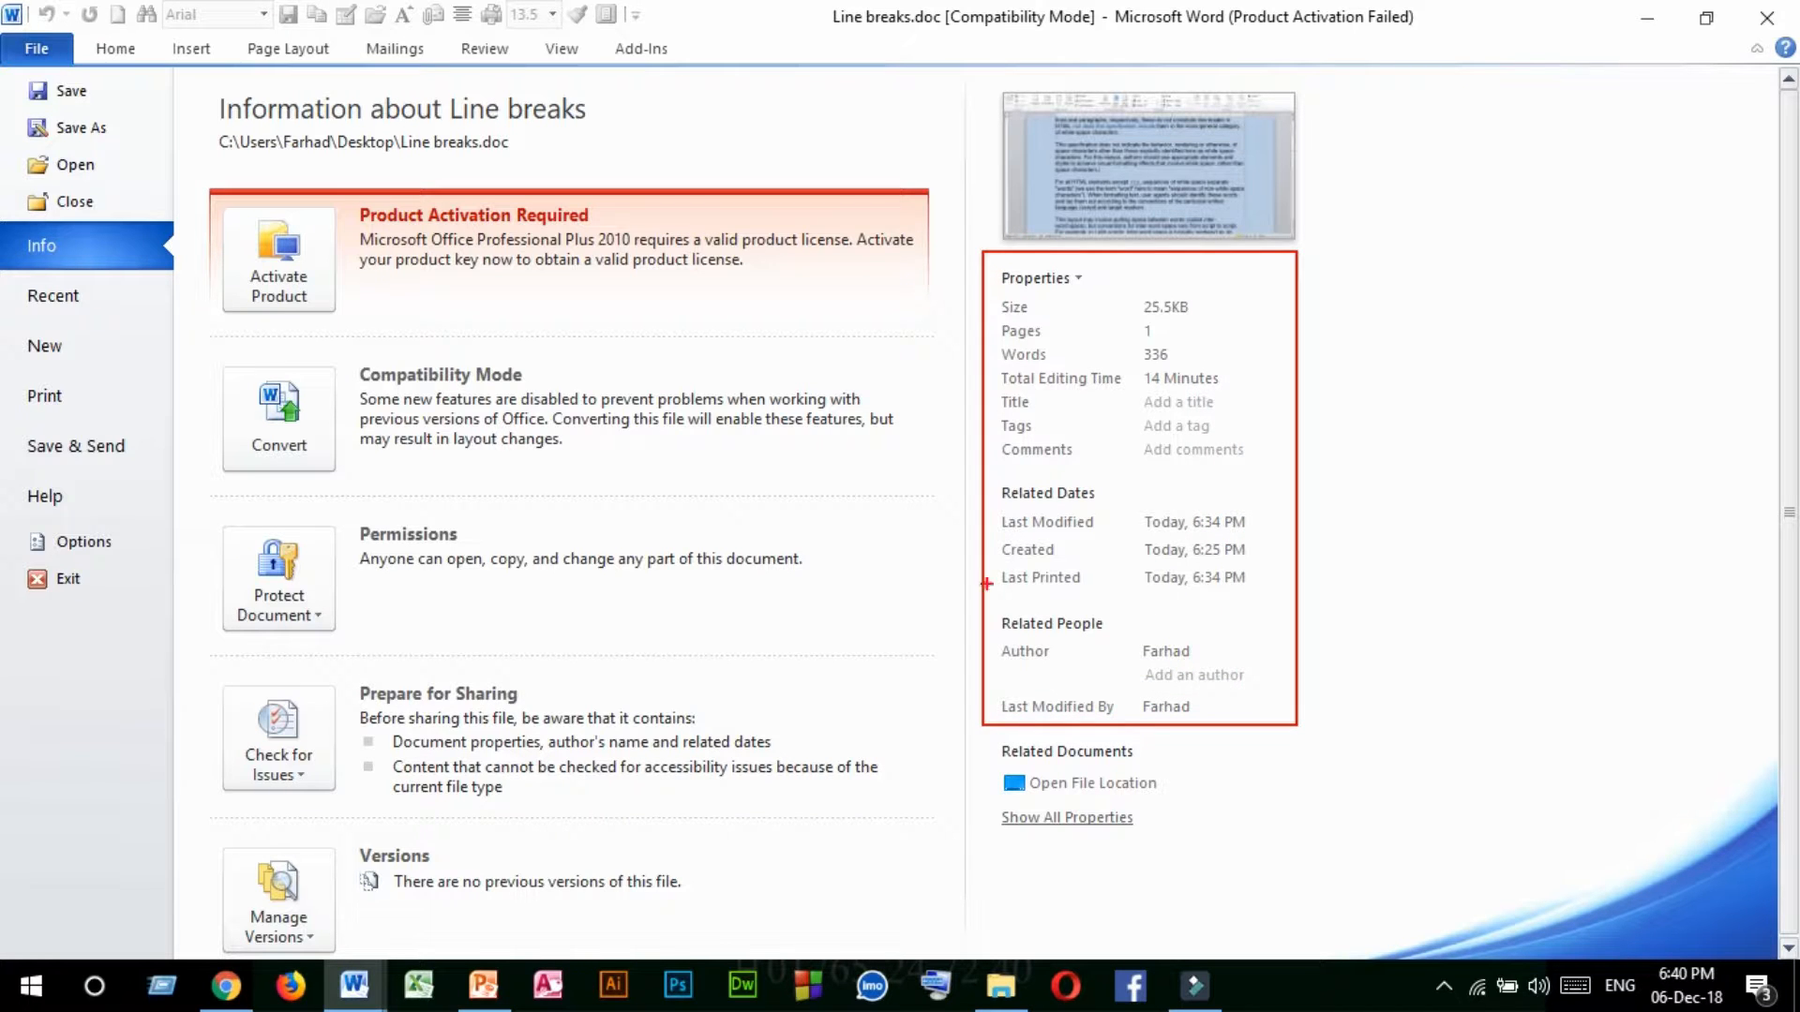
{"action": "right_click", "coordinate": [989, 252]}
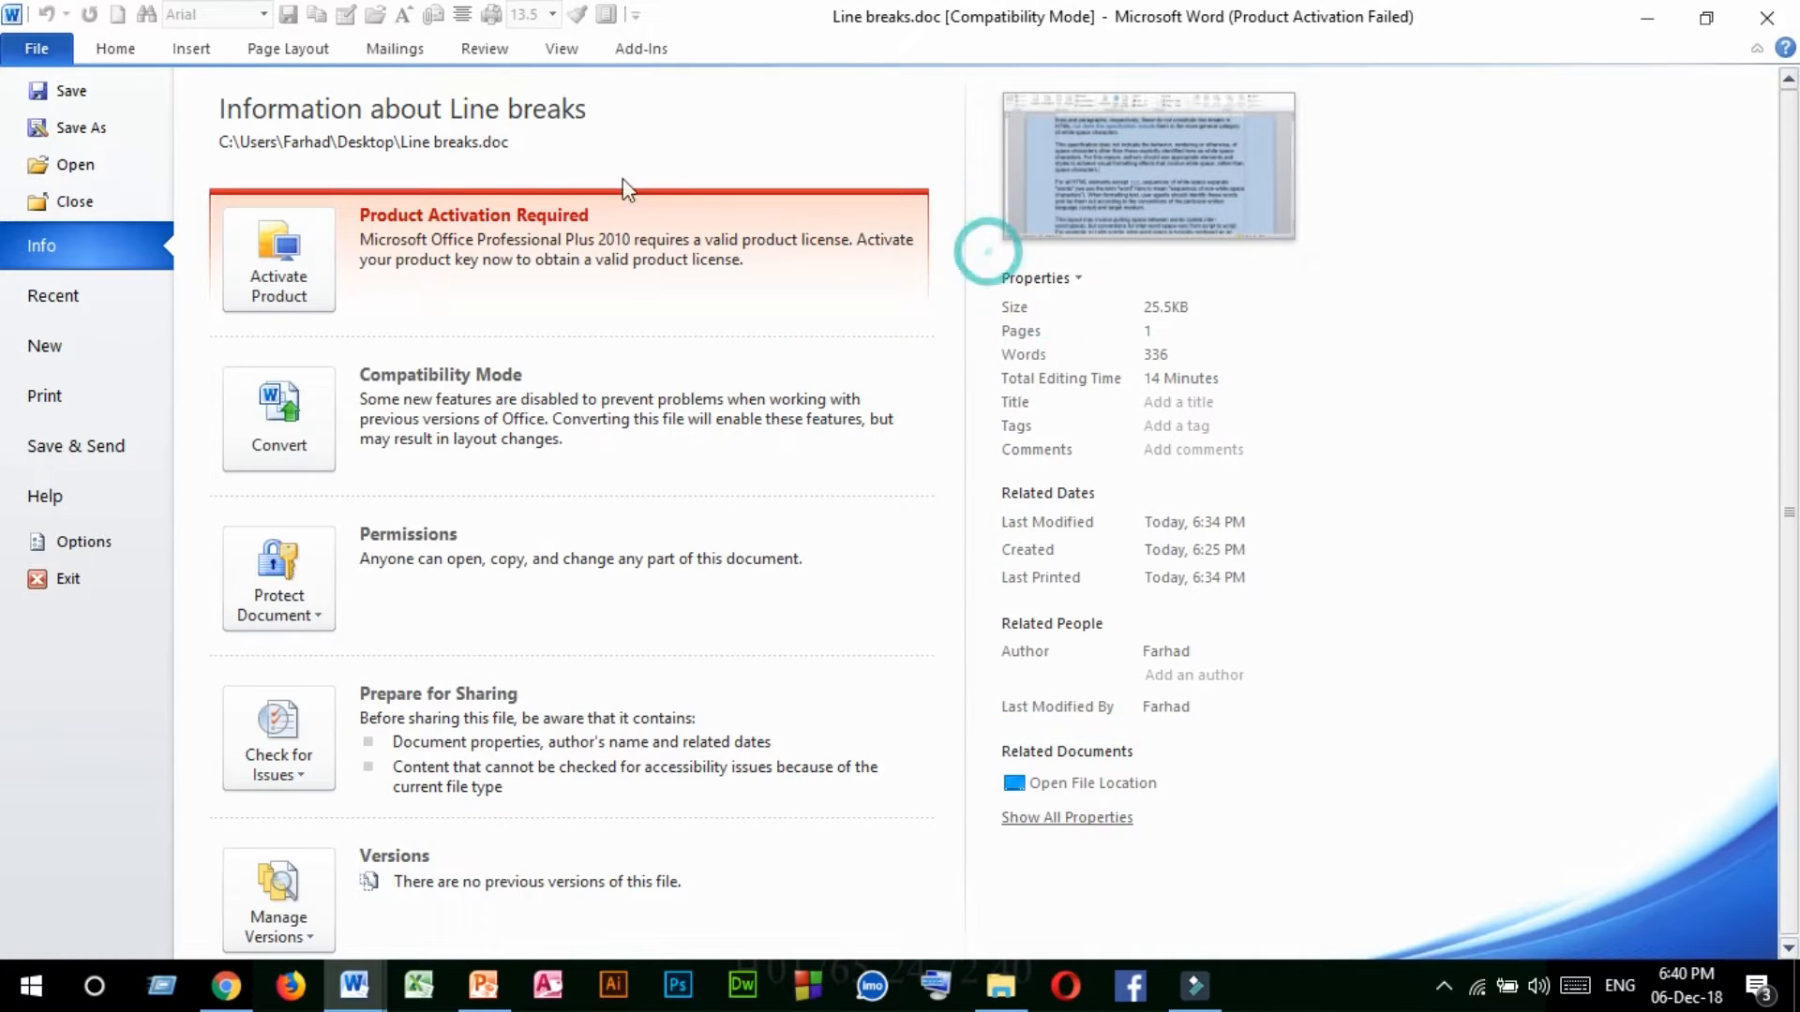
Review the Display page of Word Options, including the setting for printing document properties.
{"action": "left_click", "coordinate": [87, 542]}
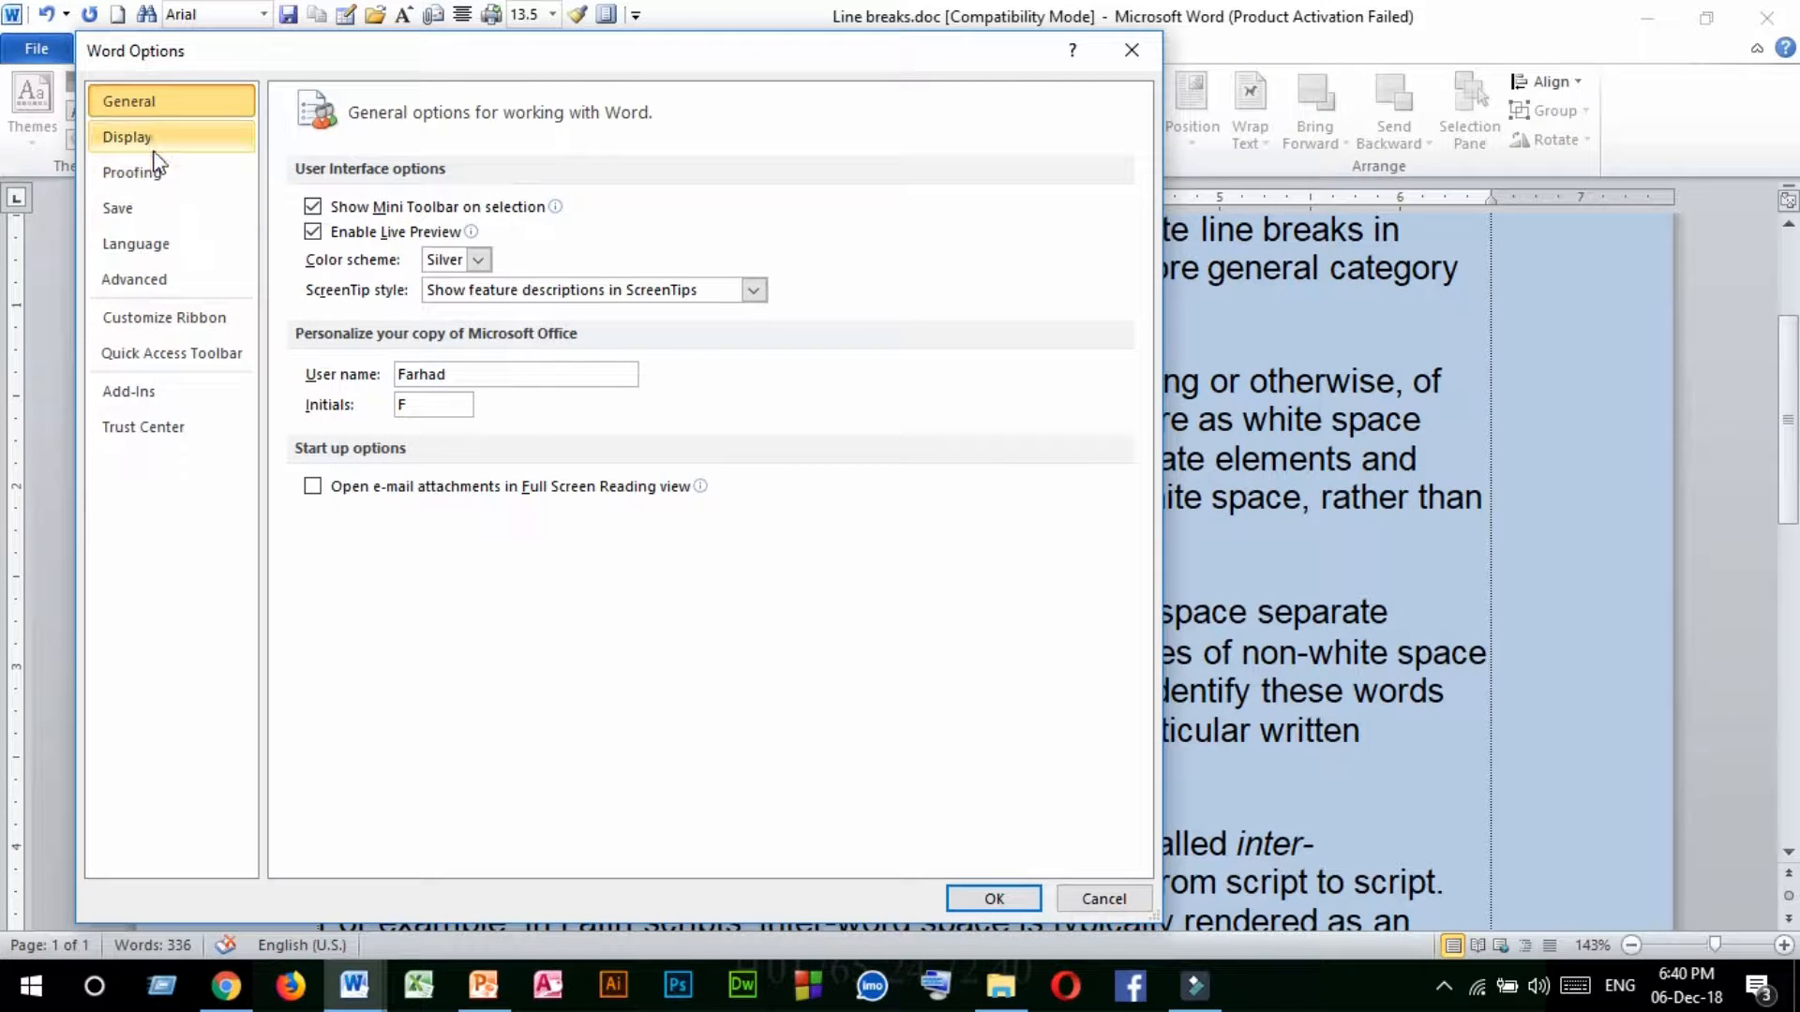
{"action": "left_click", "coordinate": [155, 145]}
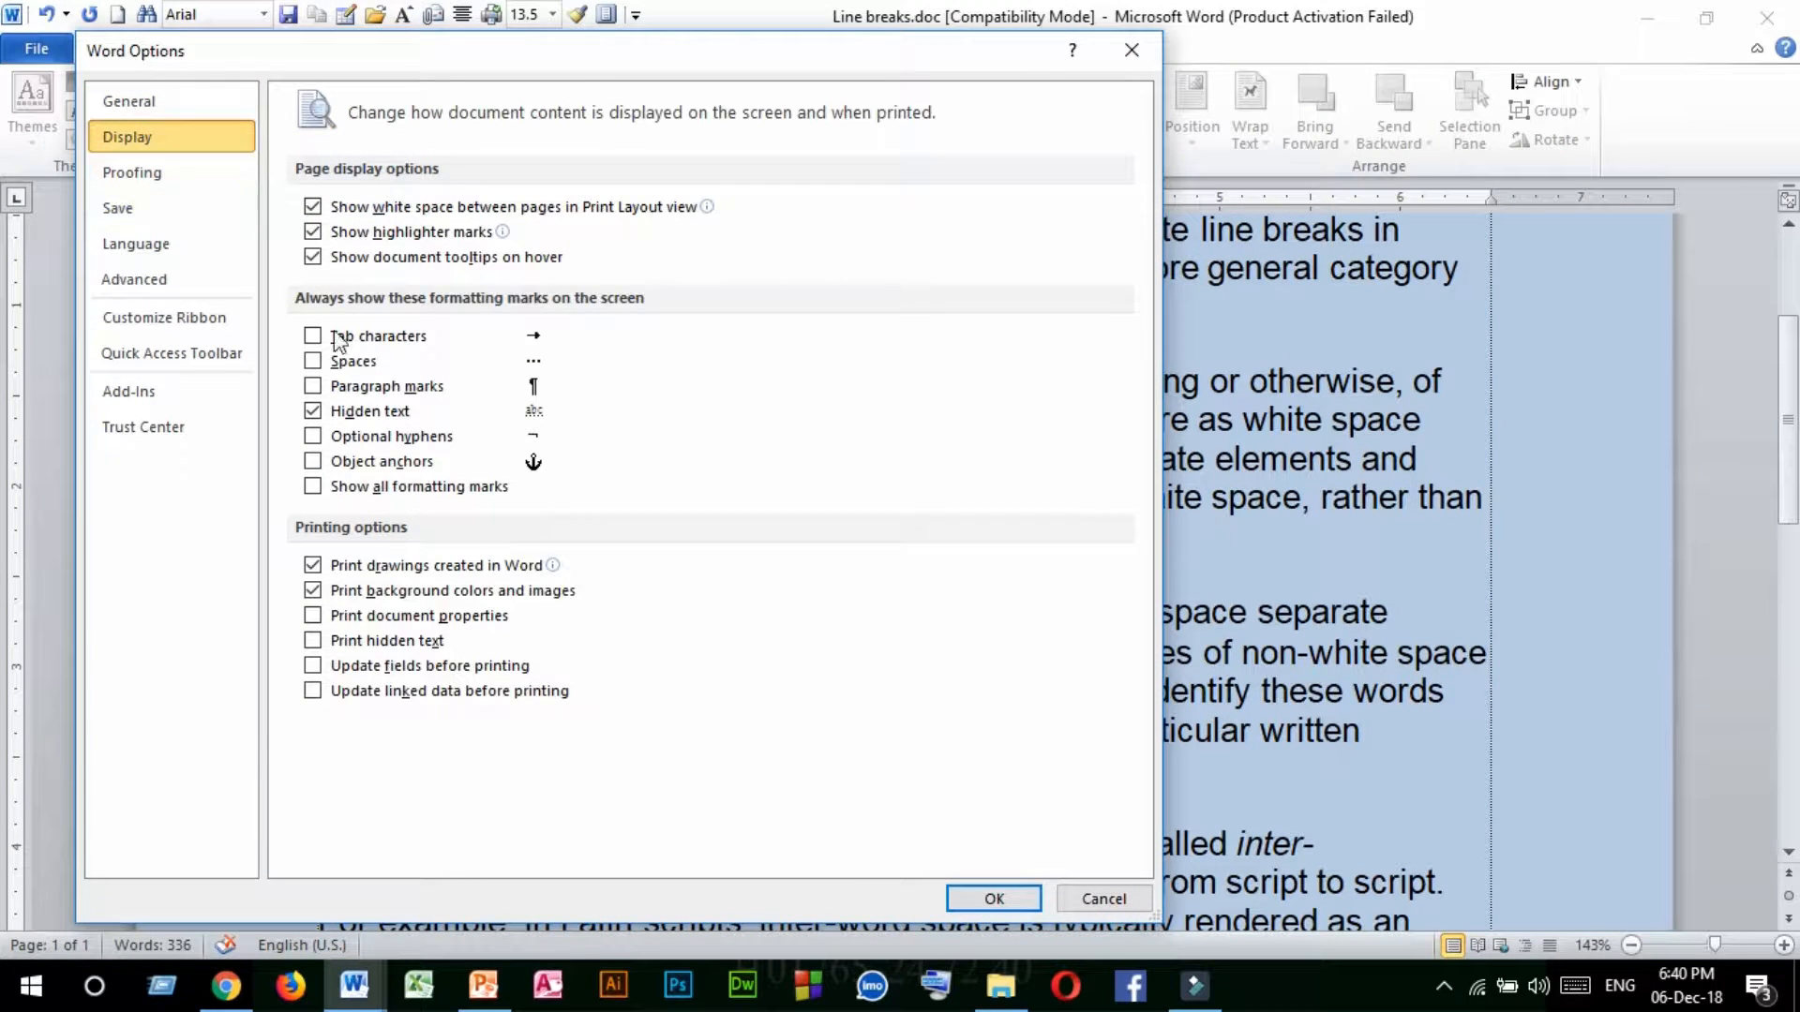
{"action": "left_click", "coordinate": [365, 619]}
Review the Proofing page of Word Options and its AutoCorrect settings, then accept both dialogs.
{"action": "left_click", "coordinate": [152, 178]}
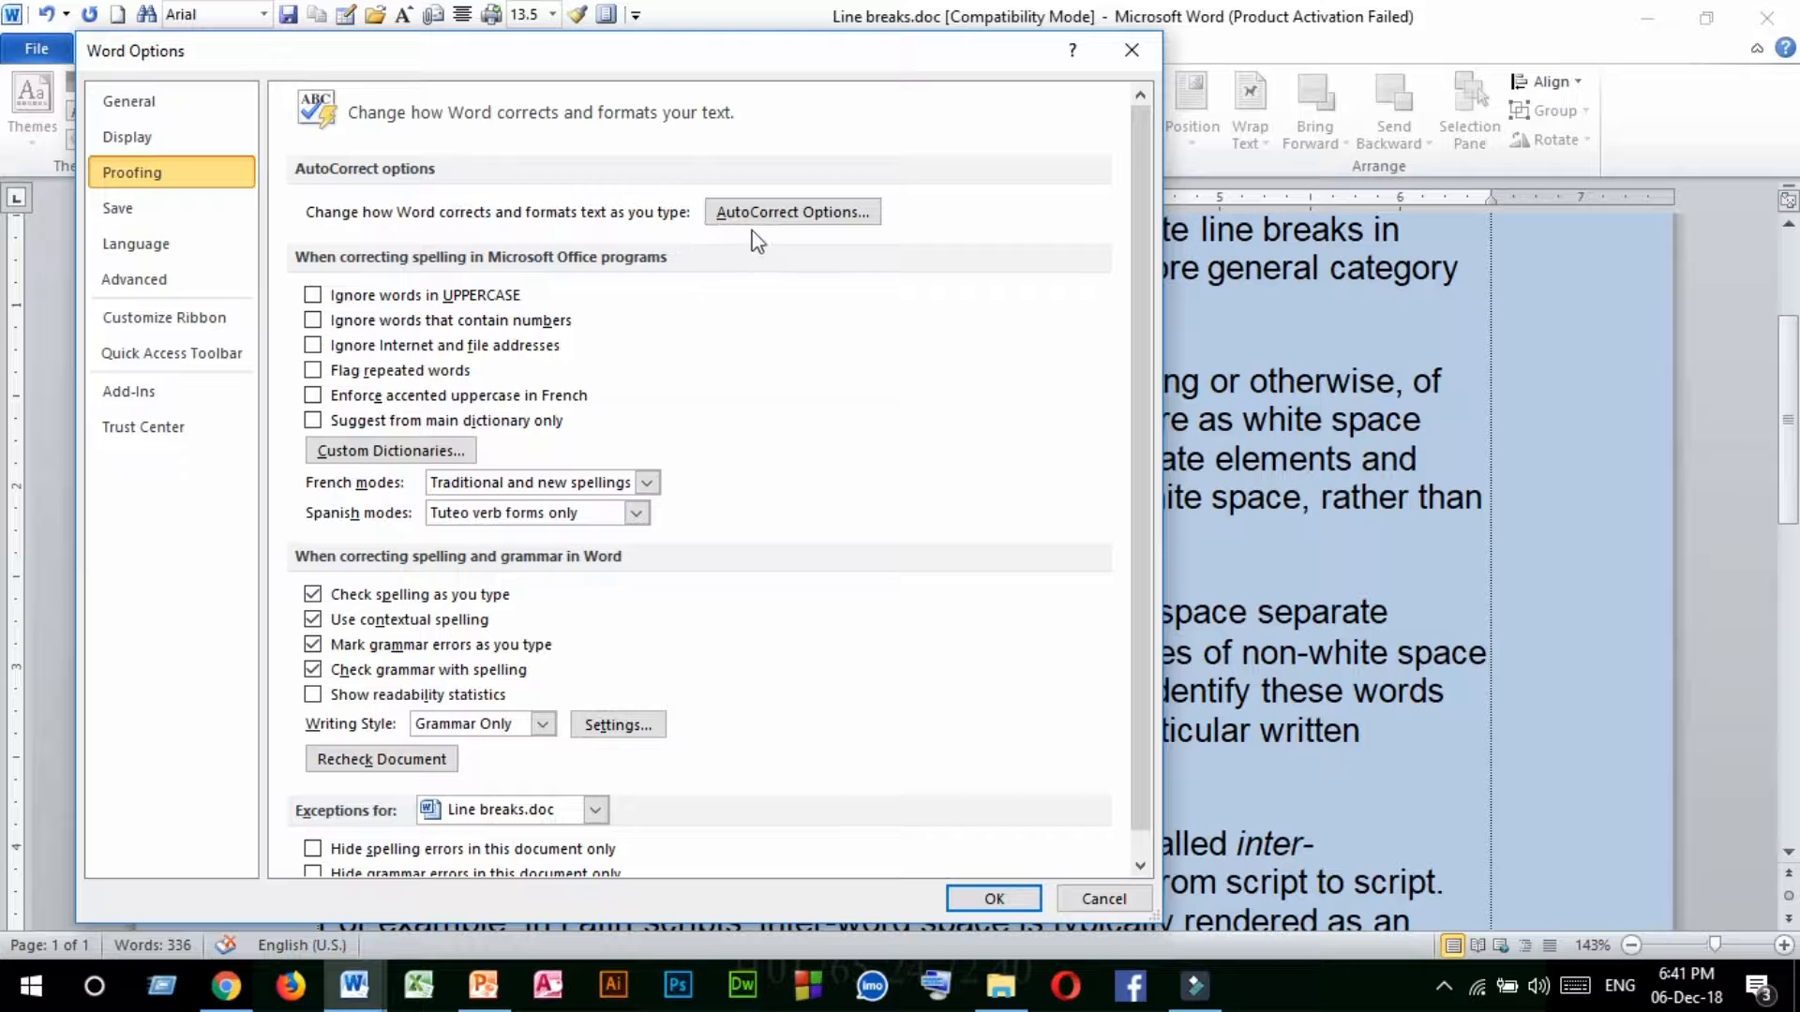
{"action": "left_click", "coordinate": [780, 213]}
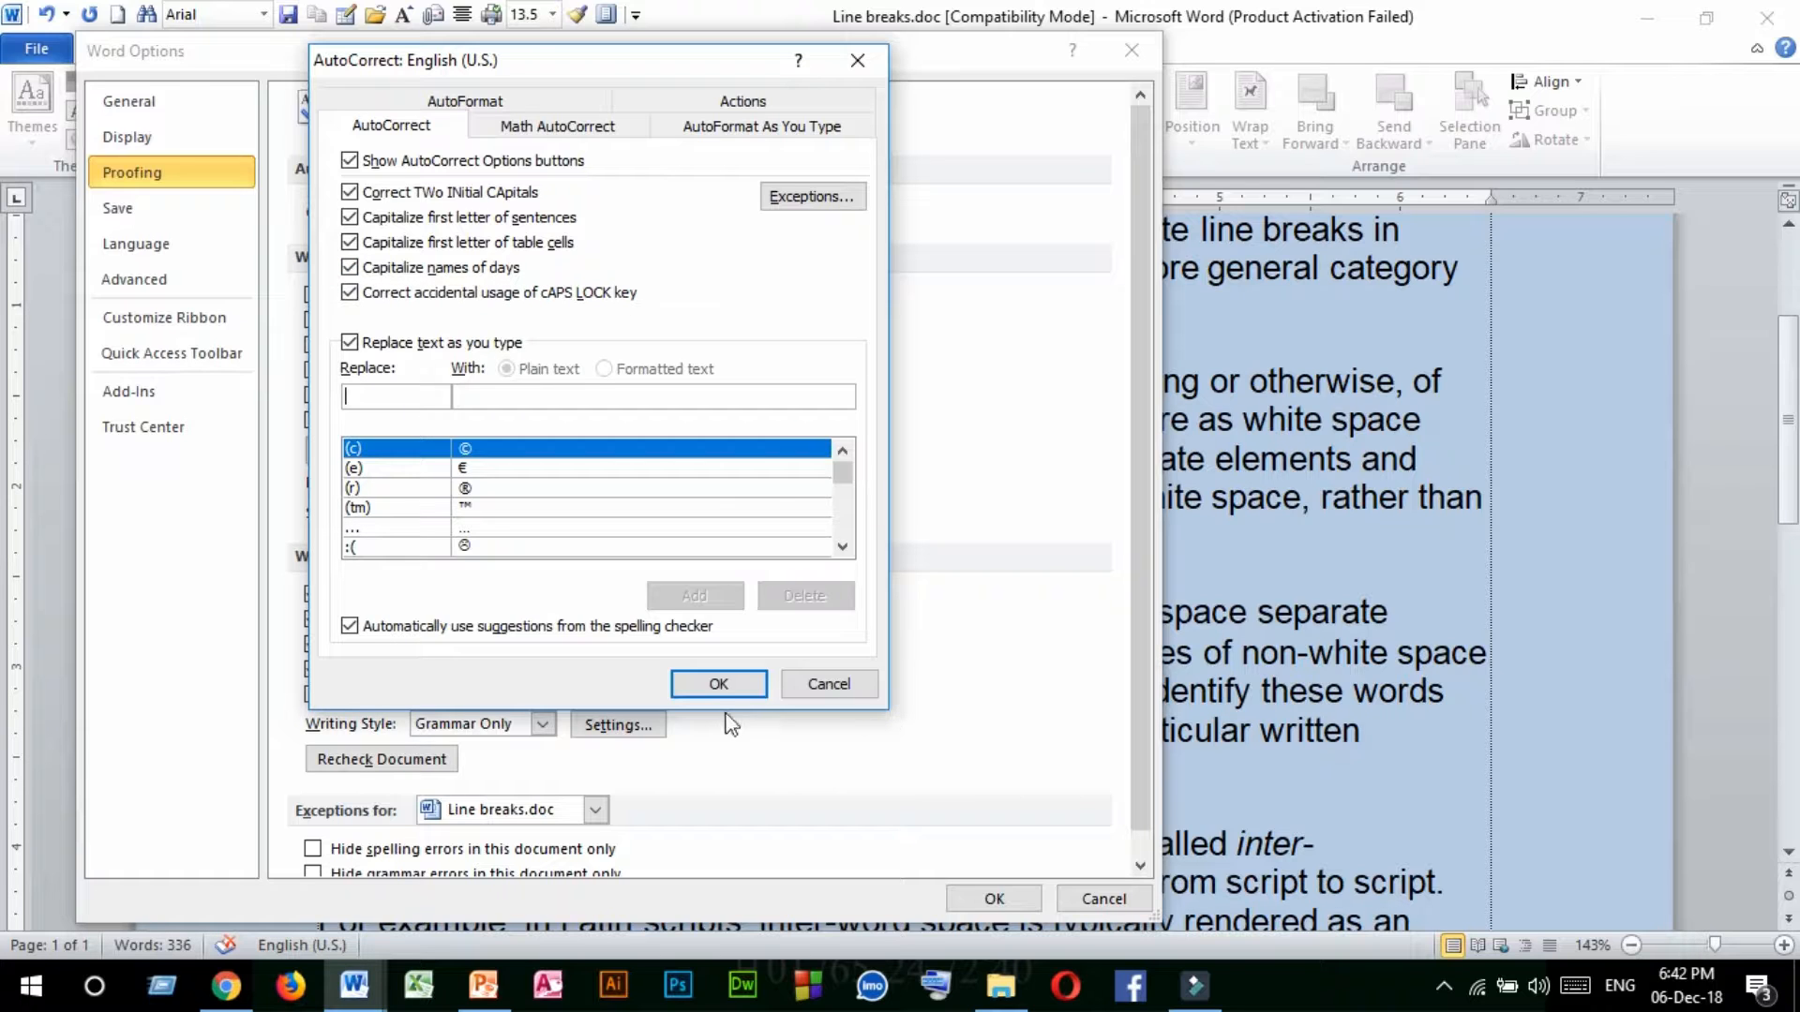
{"action": "left_click", "coordinate": [718, 685]}
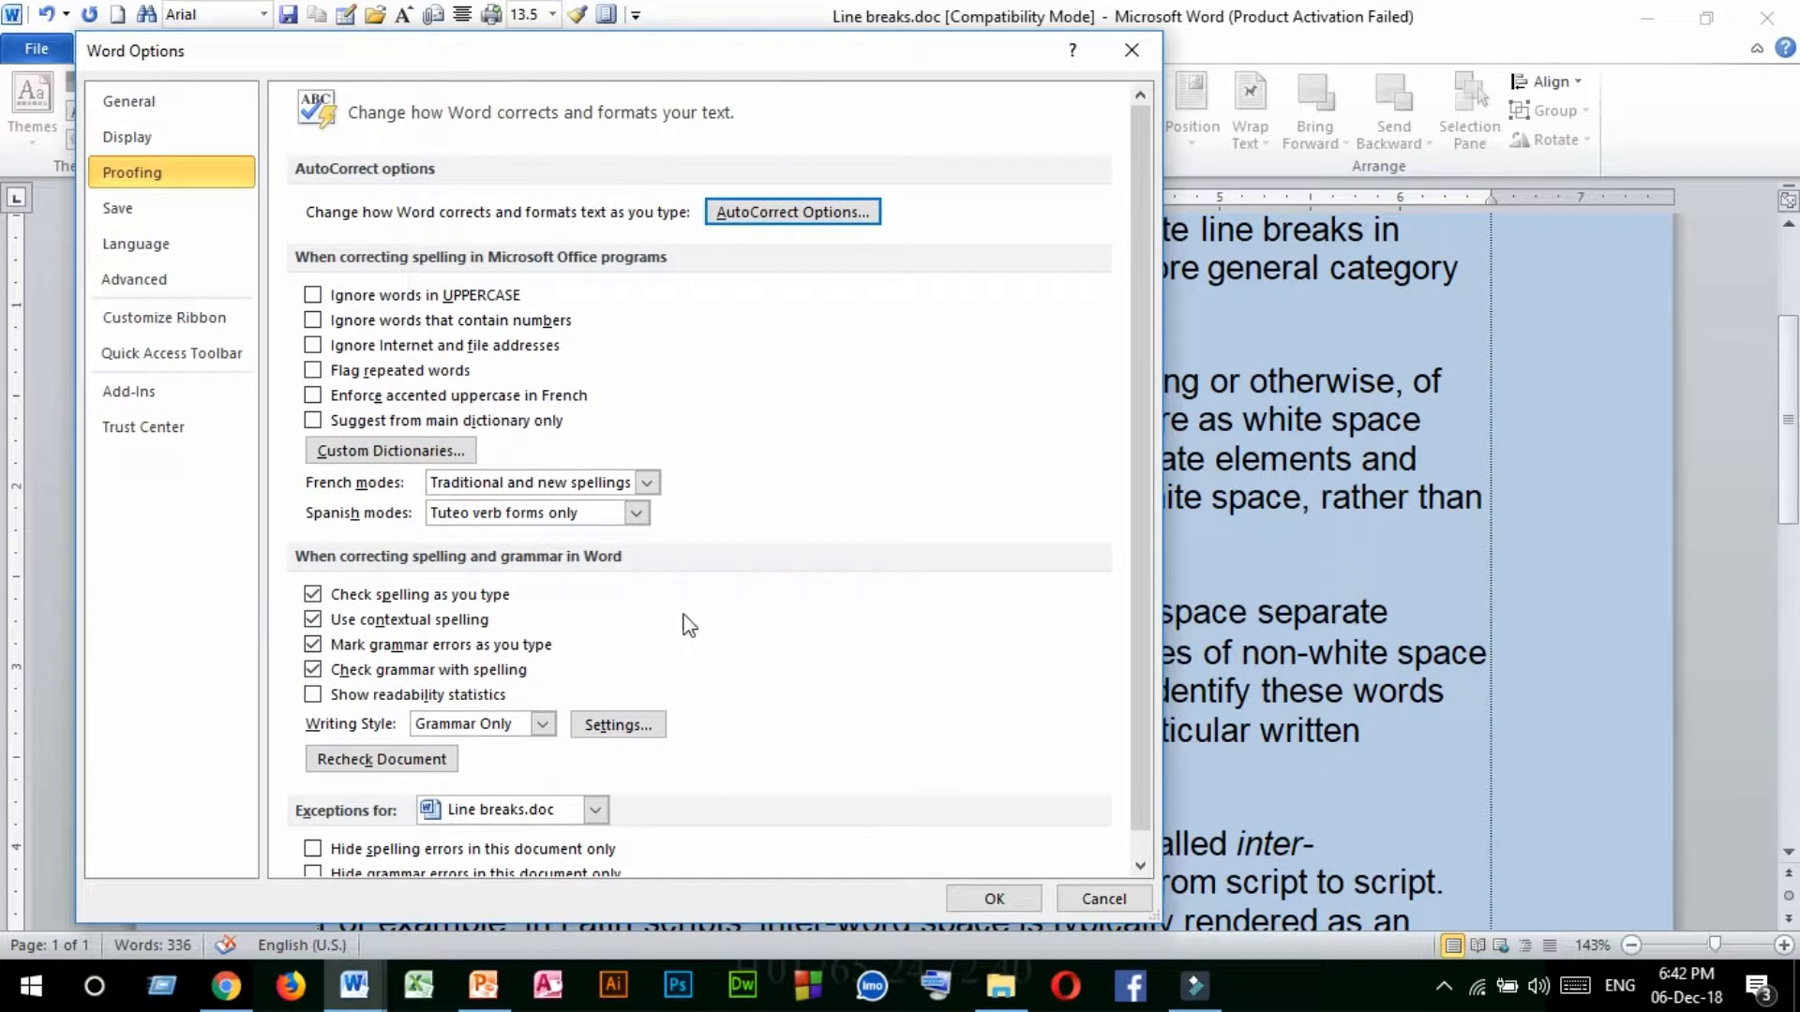
{"action": "scroll", "coordinate": [711, 610], "scroll_direction": "down", "scroll_amount": 1}
{"action": "left_click", "coordinate": [1020, 896]}
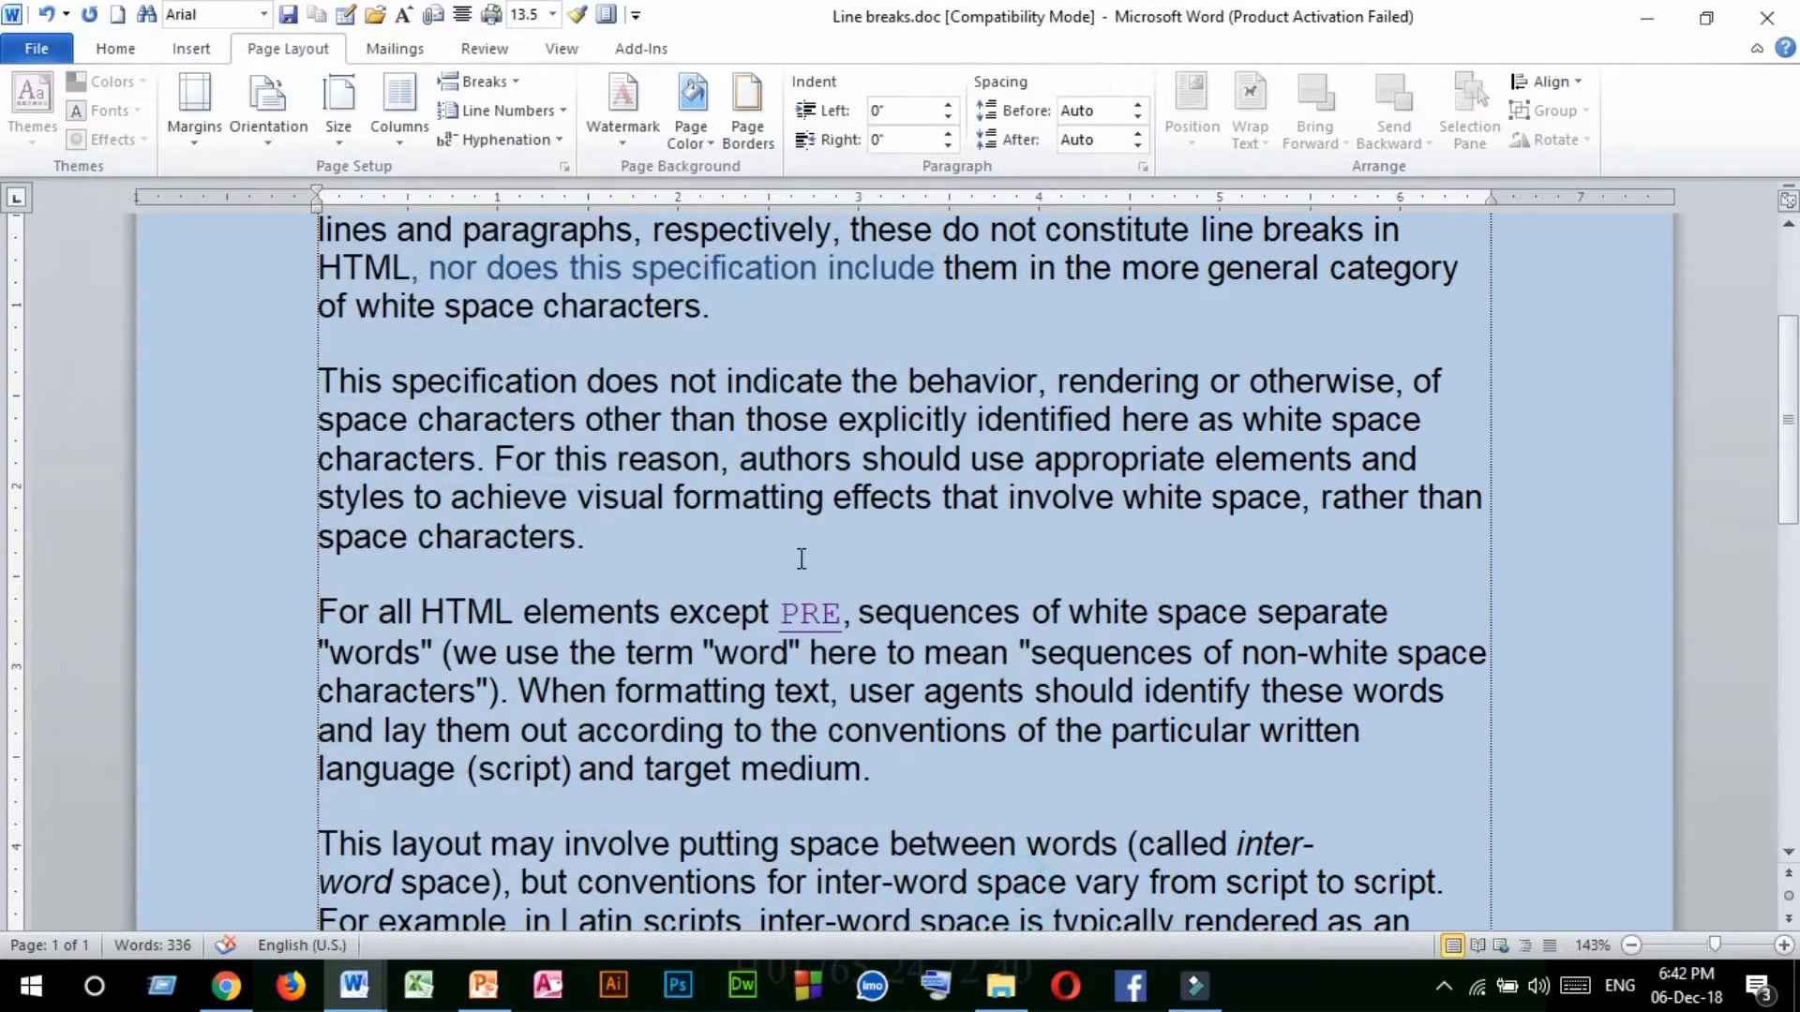
Create a new blank document and enter a person's first name on the first line.
{"action": "scroll", "coordinate": [733, 463], "scroll_direction": "down", "scroll_amount": 5}
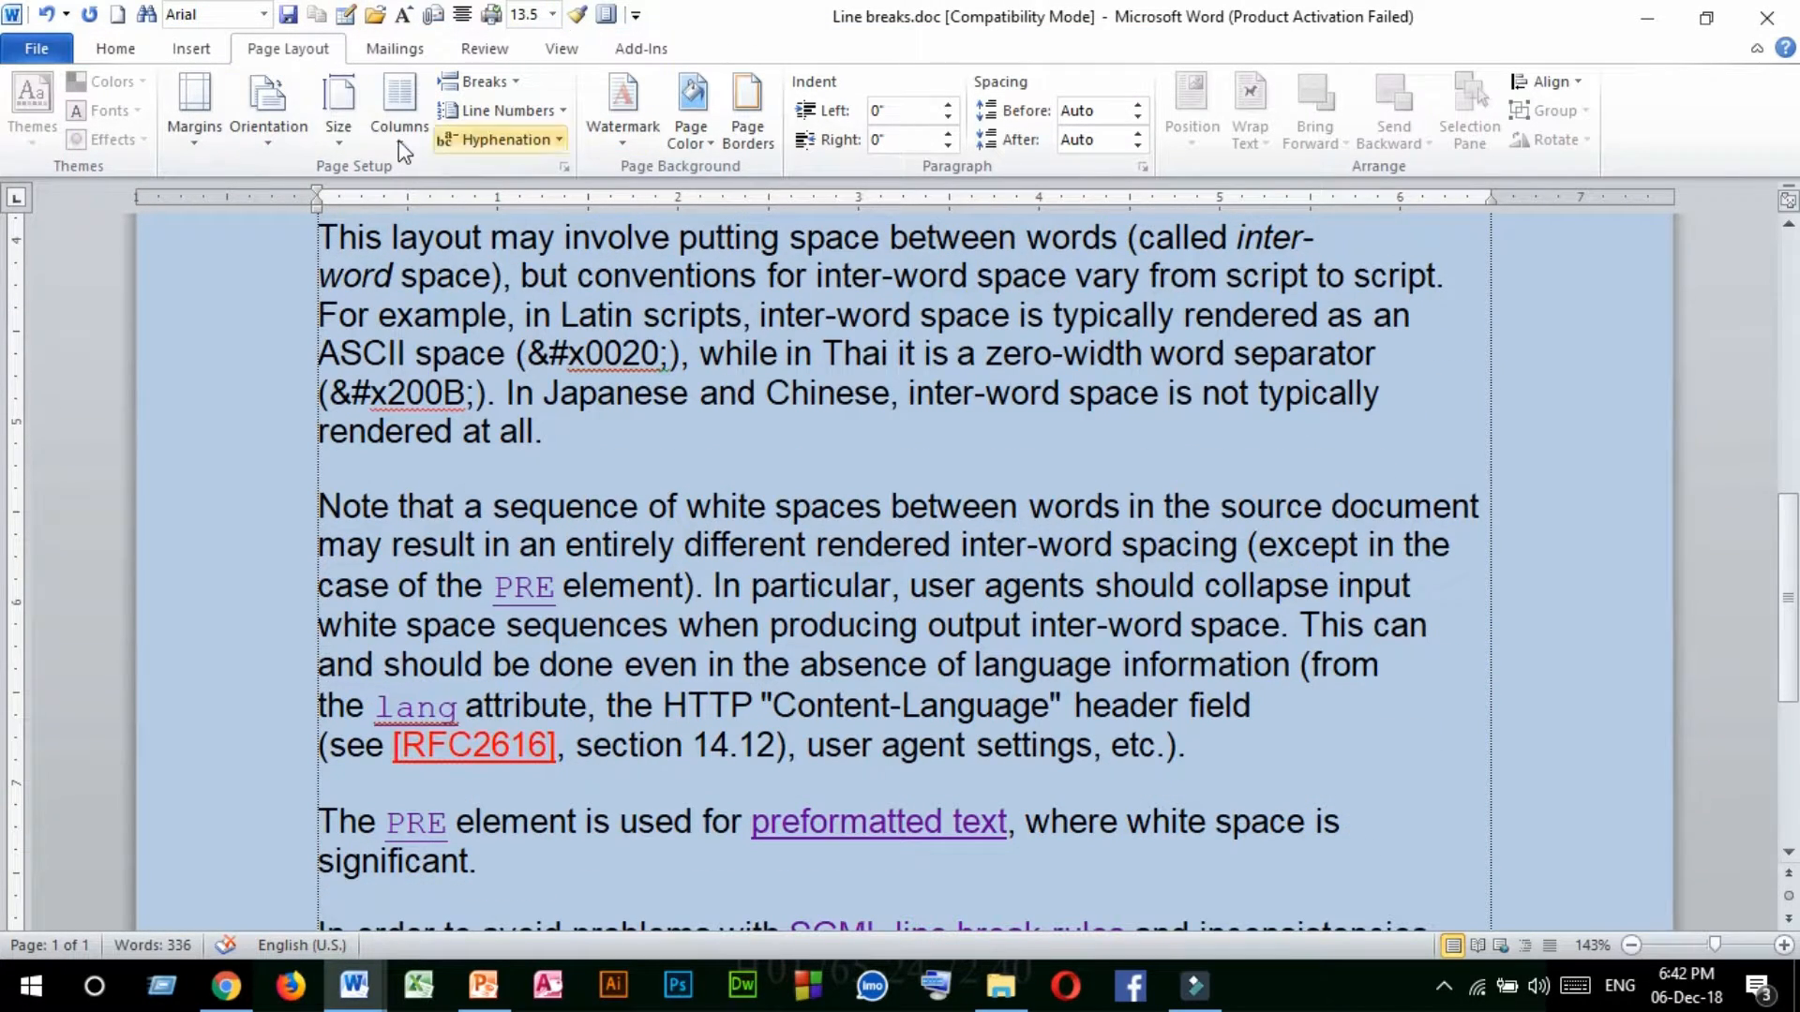
{"action": "left_click", "coordinate": [118, 15]}
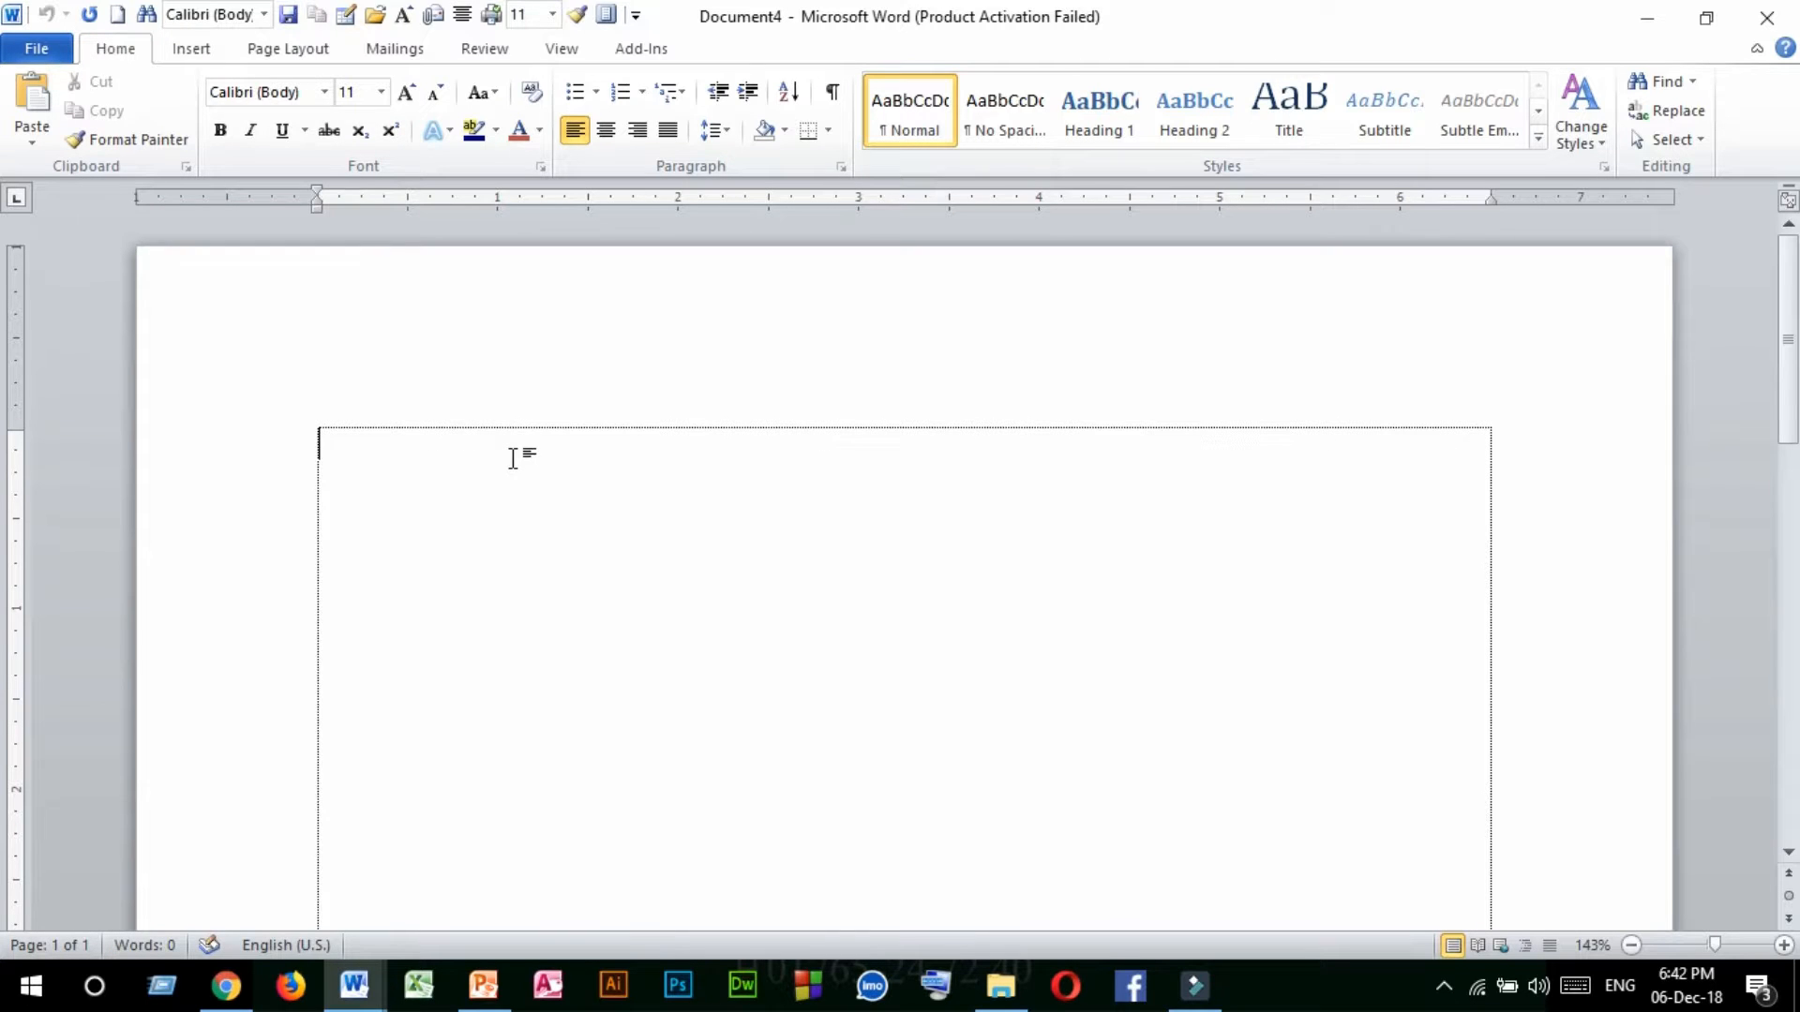
{"action": "type", "text": "farhad"}
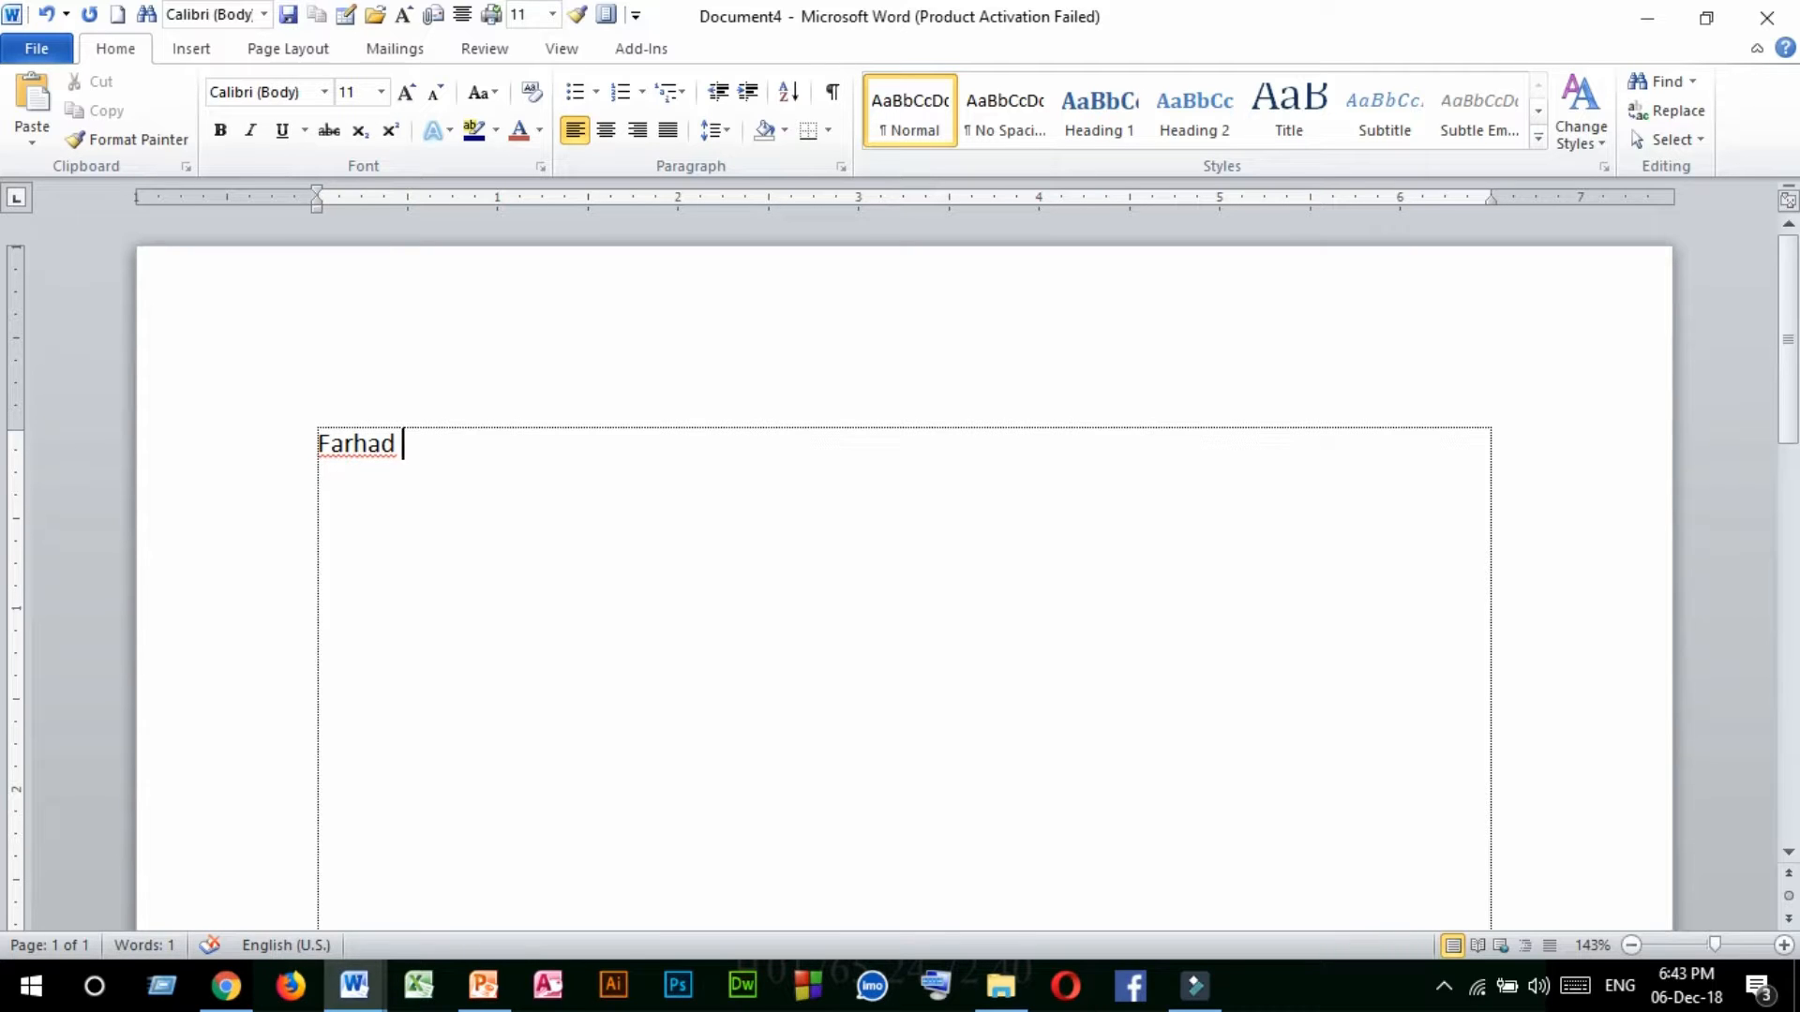
Examine the AutoCorrect capitalization and text replacement settings from the Proofing options and close them without changes.
{"action": "left_click", "coordinate": [26, 54]}
{"action": "left_click", "coordinate": [85, 538]}
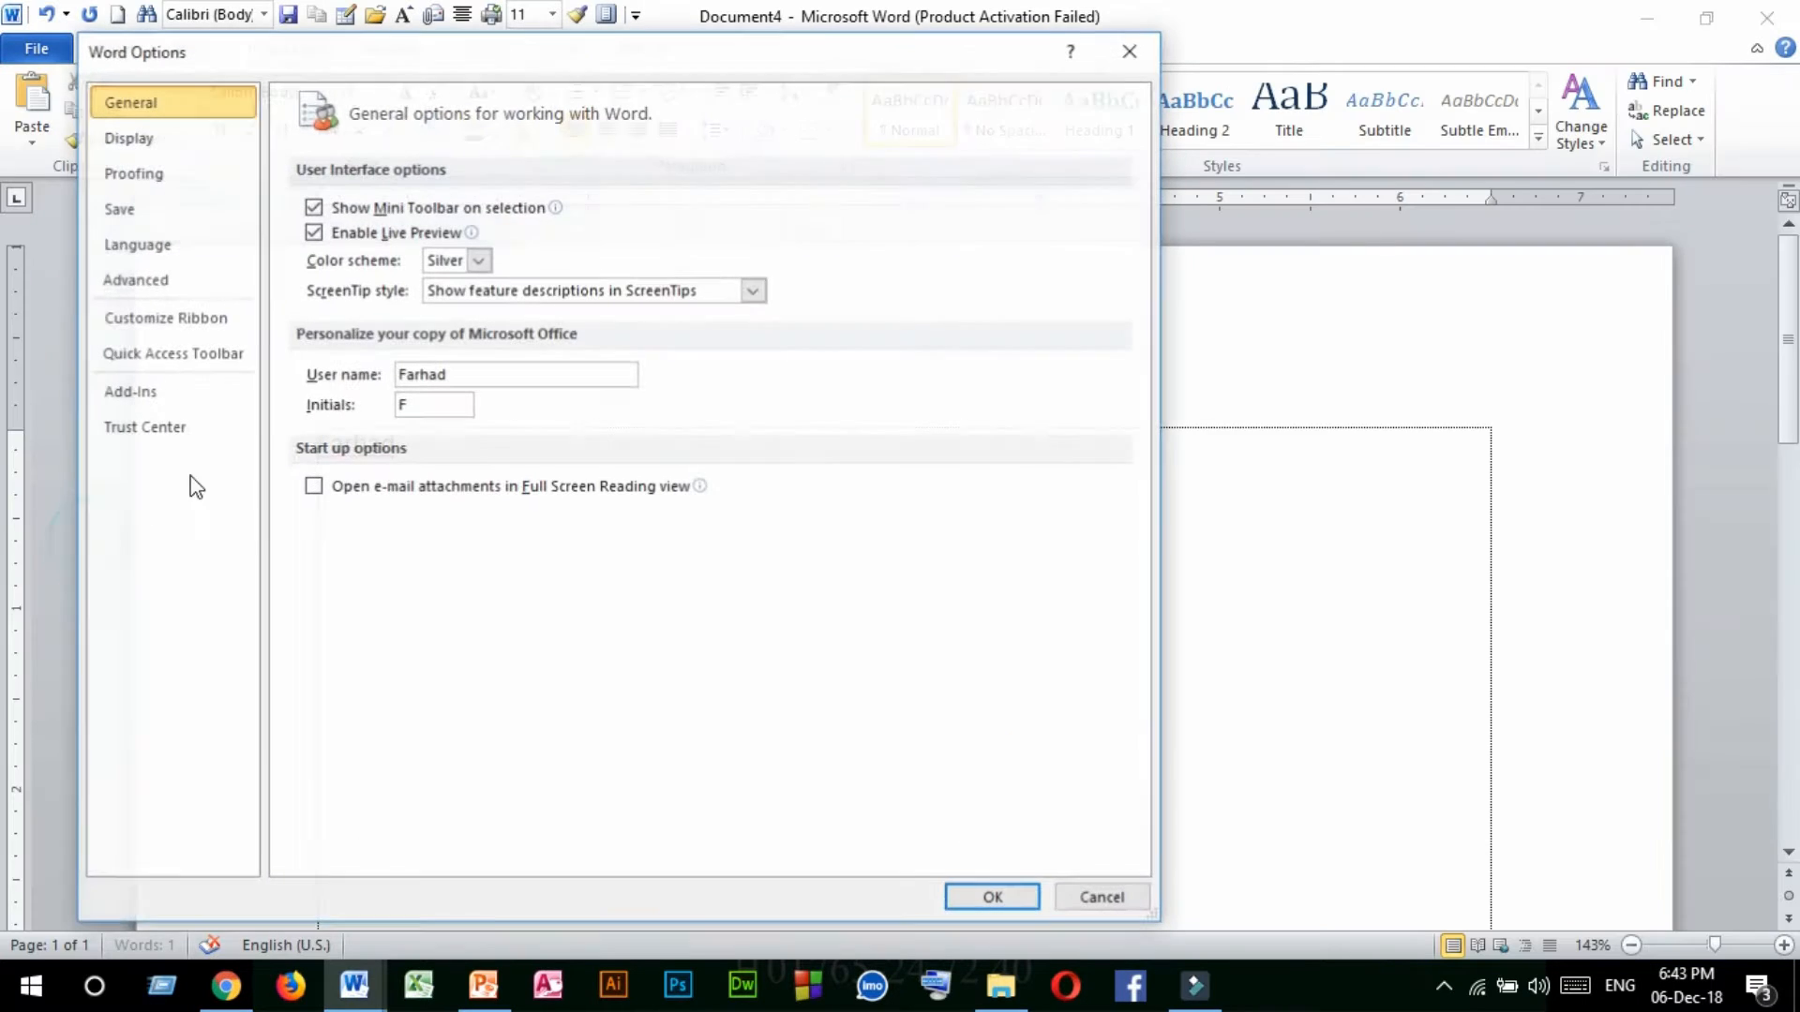
{"action": "left_click", "coordinate": [147, 180]}
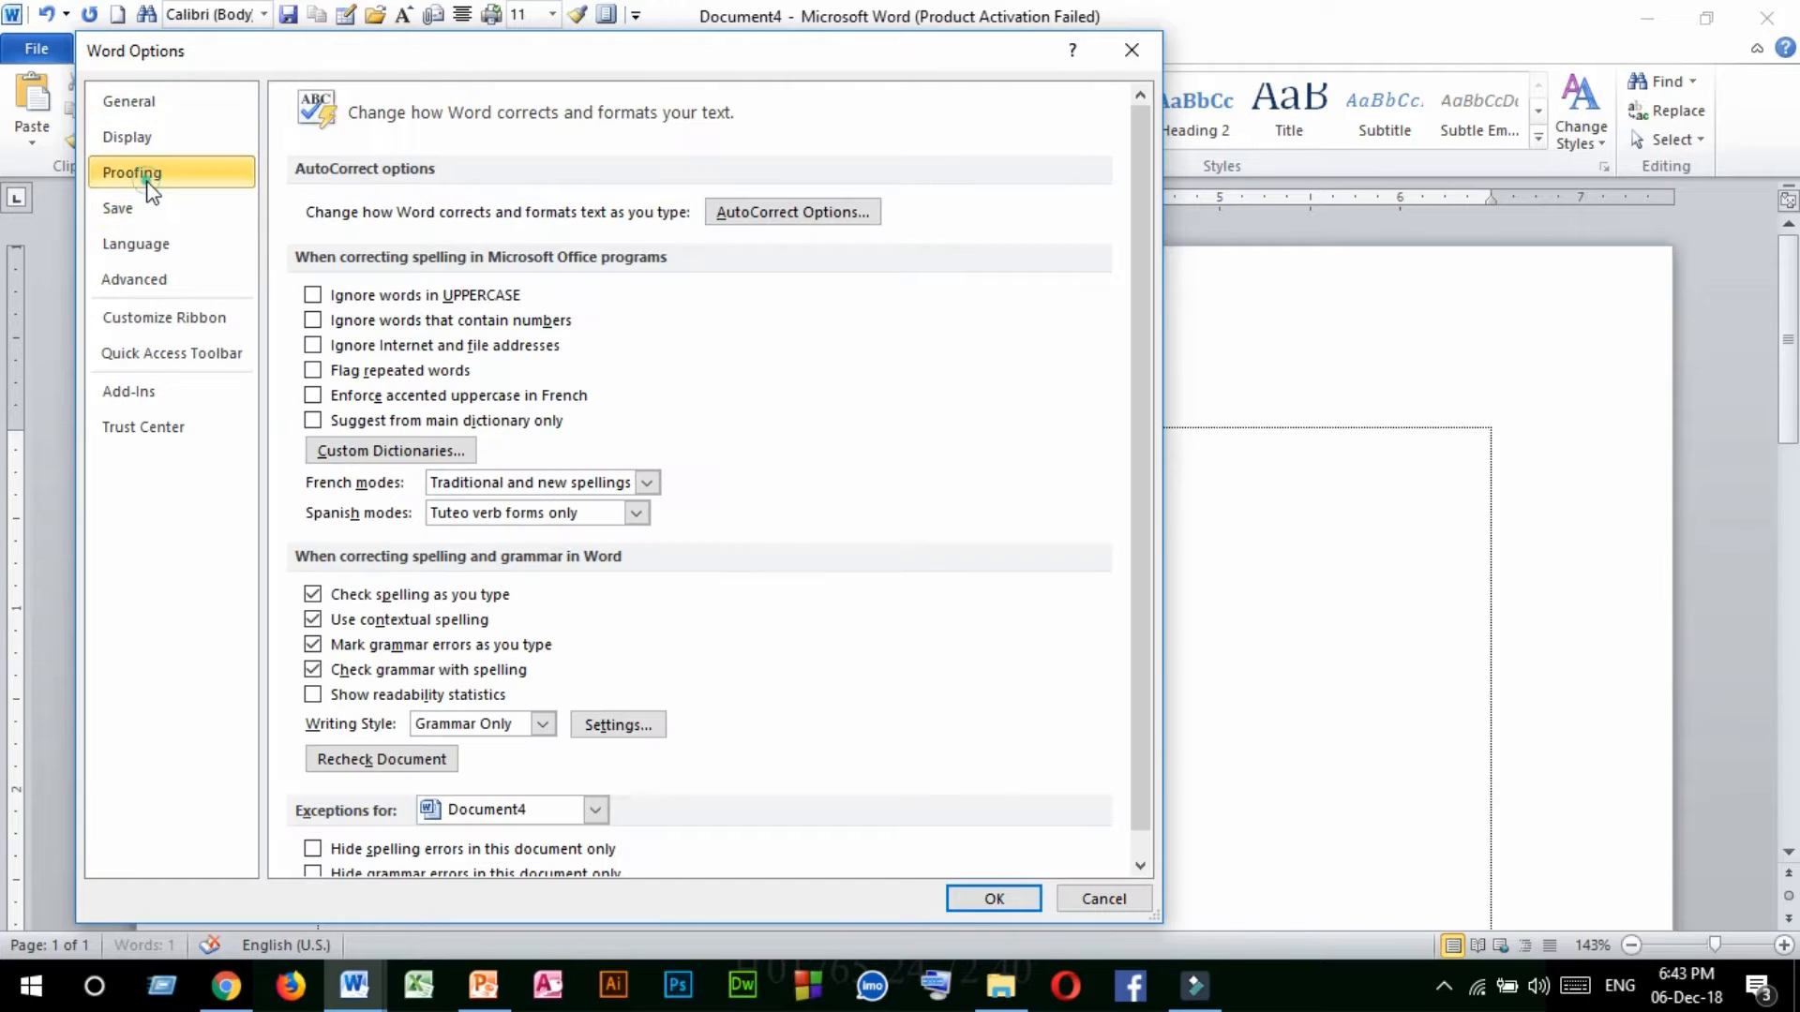
{"action": "left_click", "coordinate": [824, 212]}
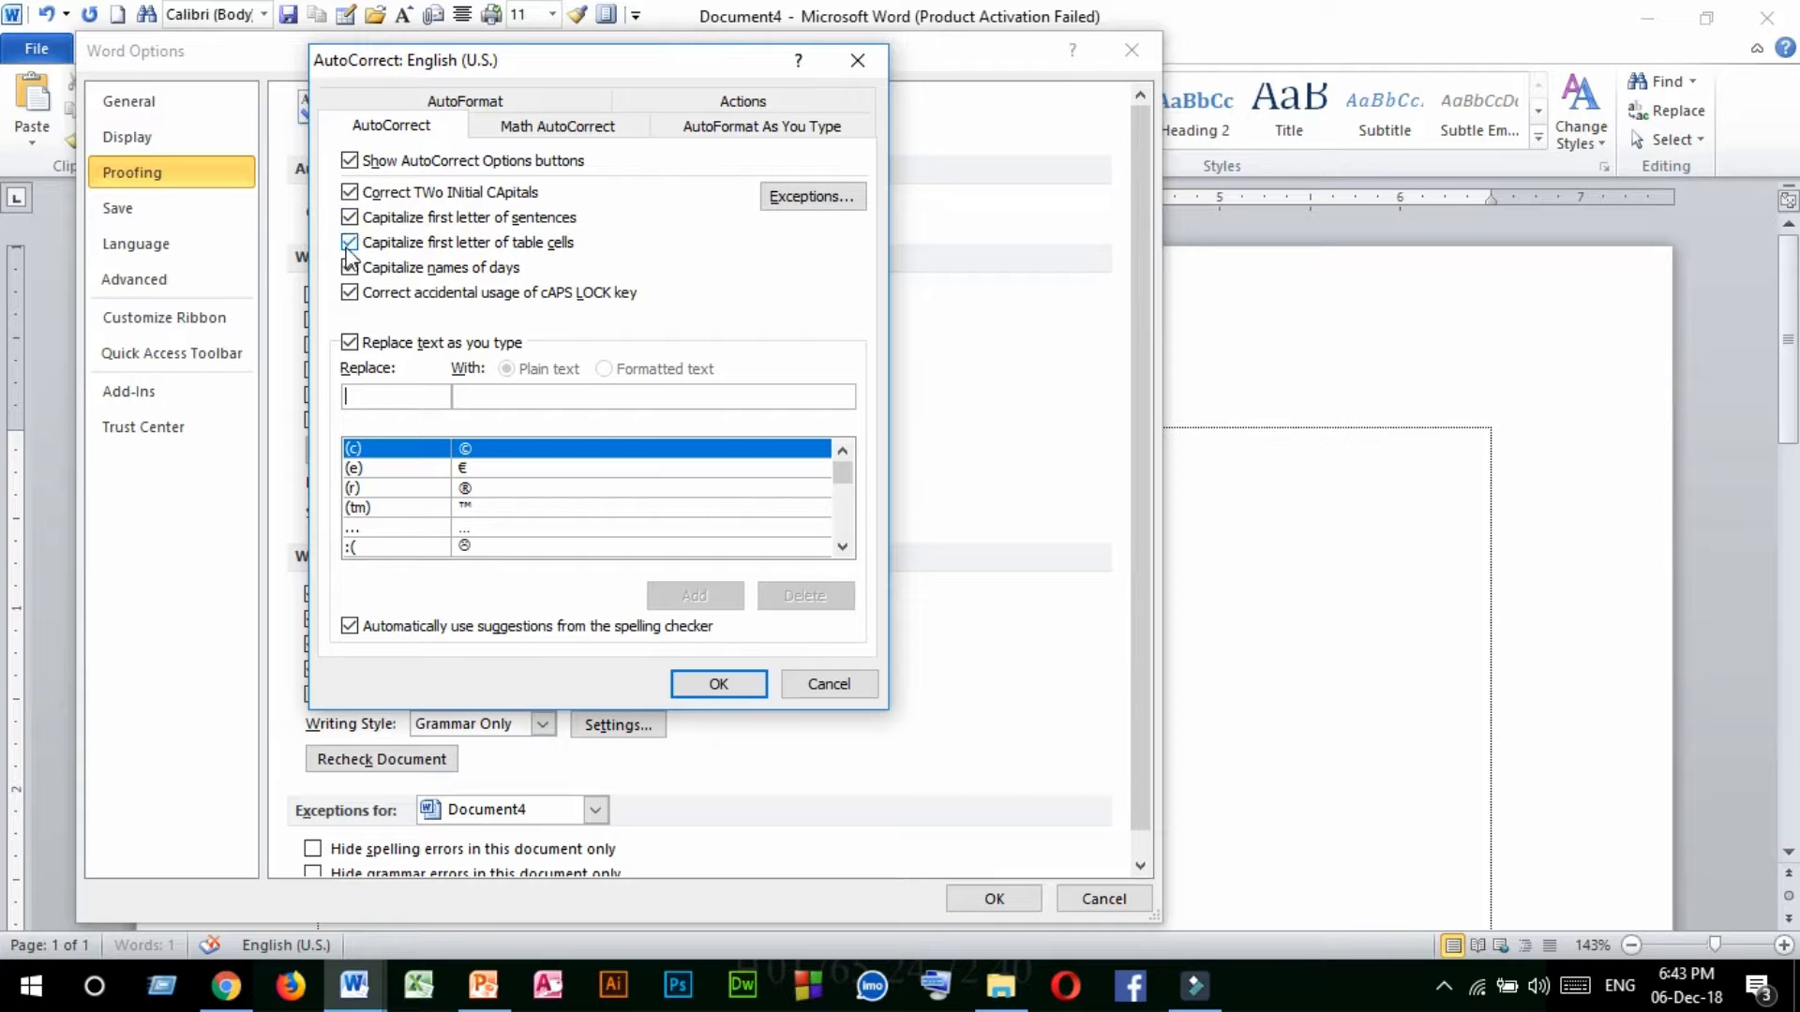
{"action": "left_click", "coordinate": [153, 207]}
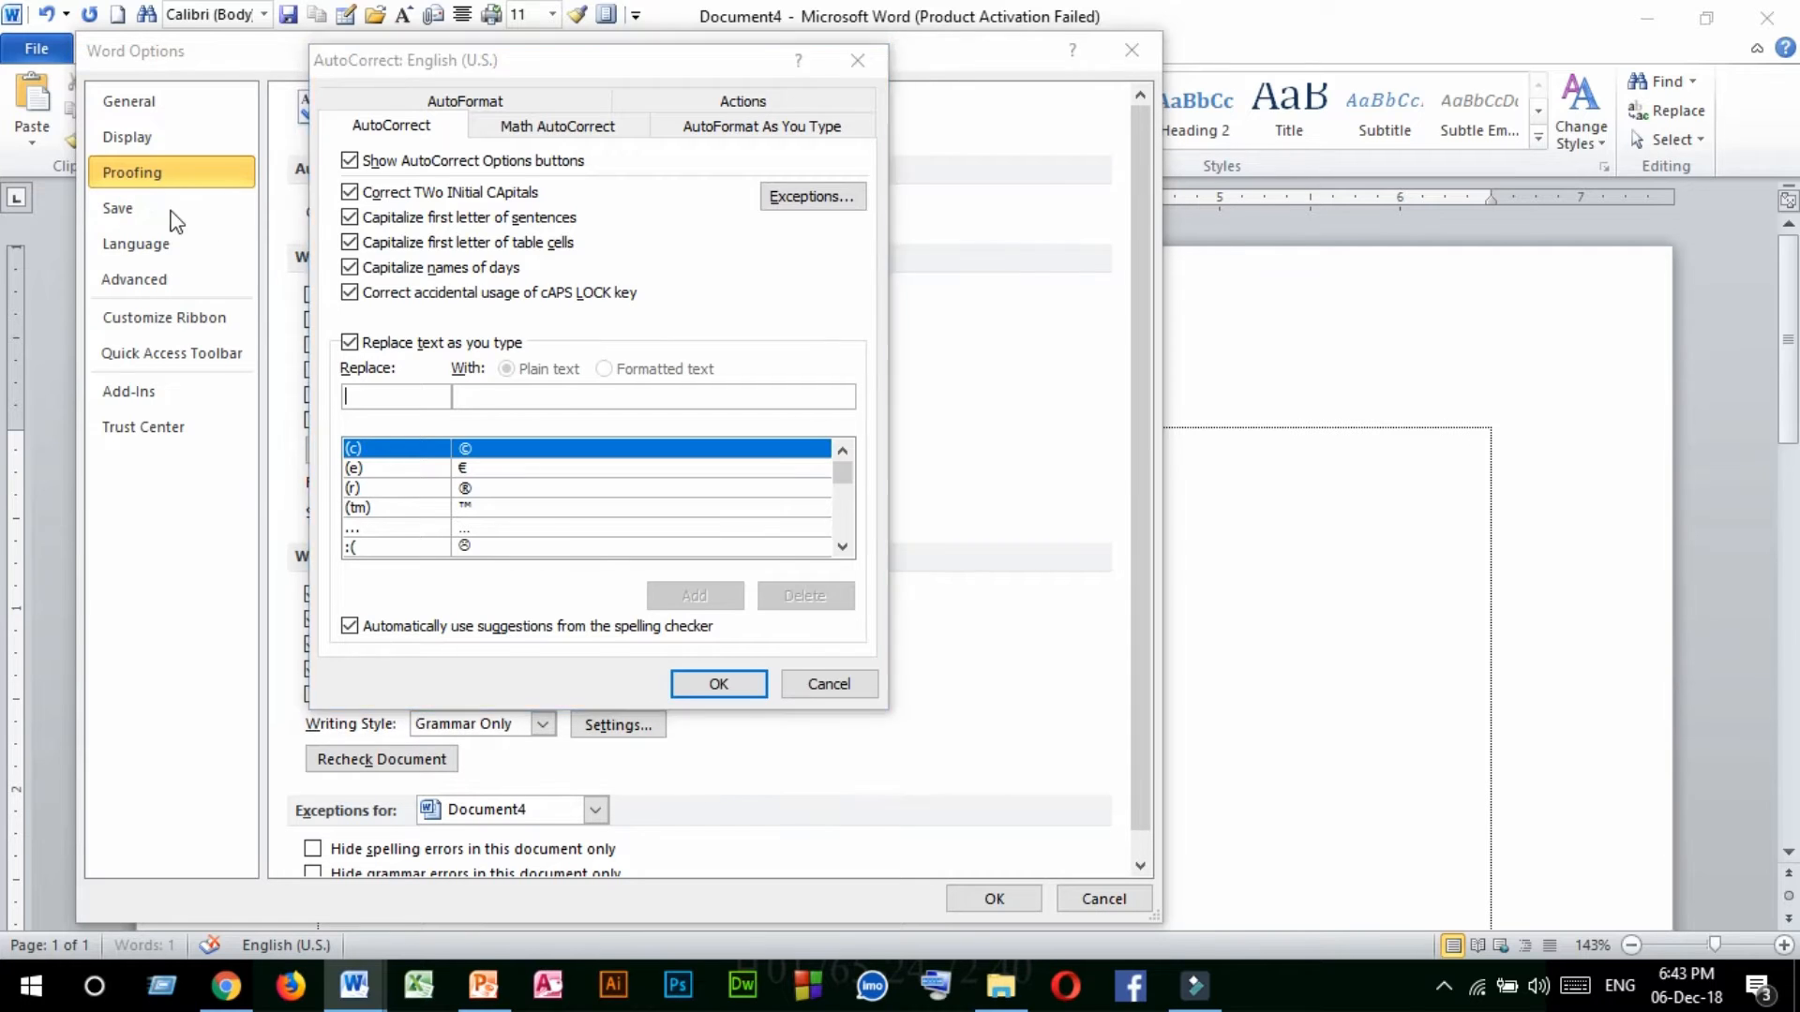
{"action": "left_click", "coordinate": [718, 683]}
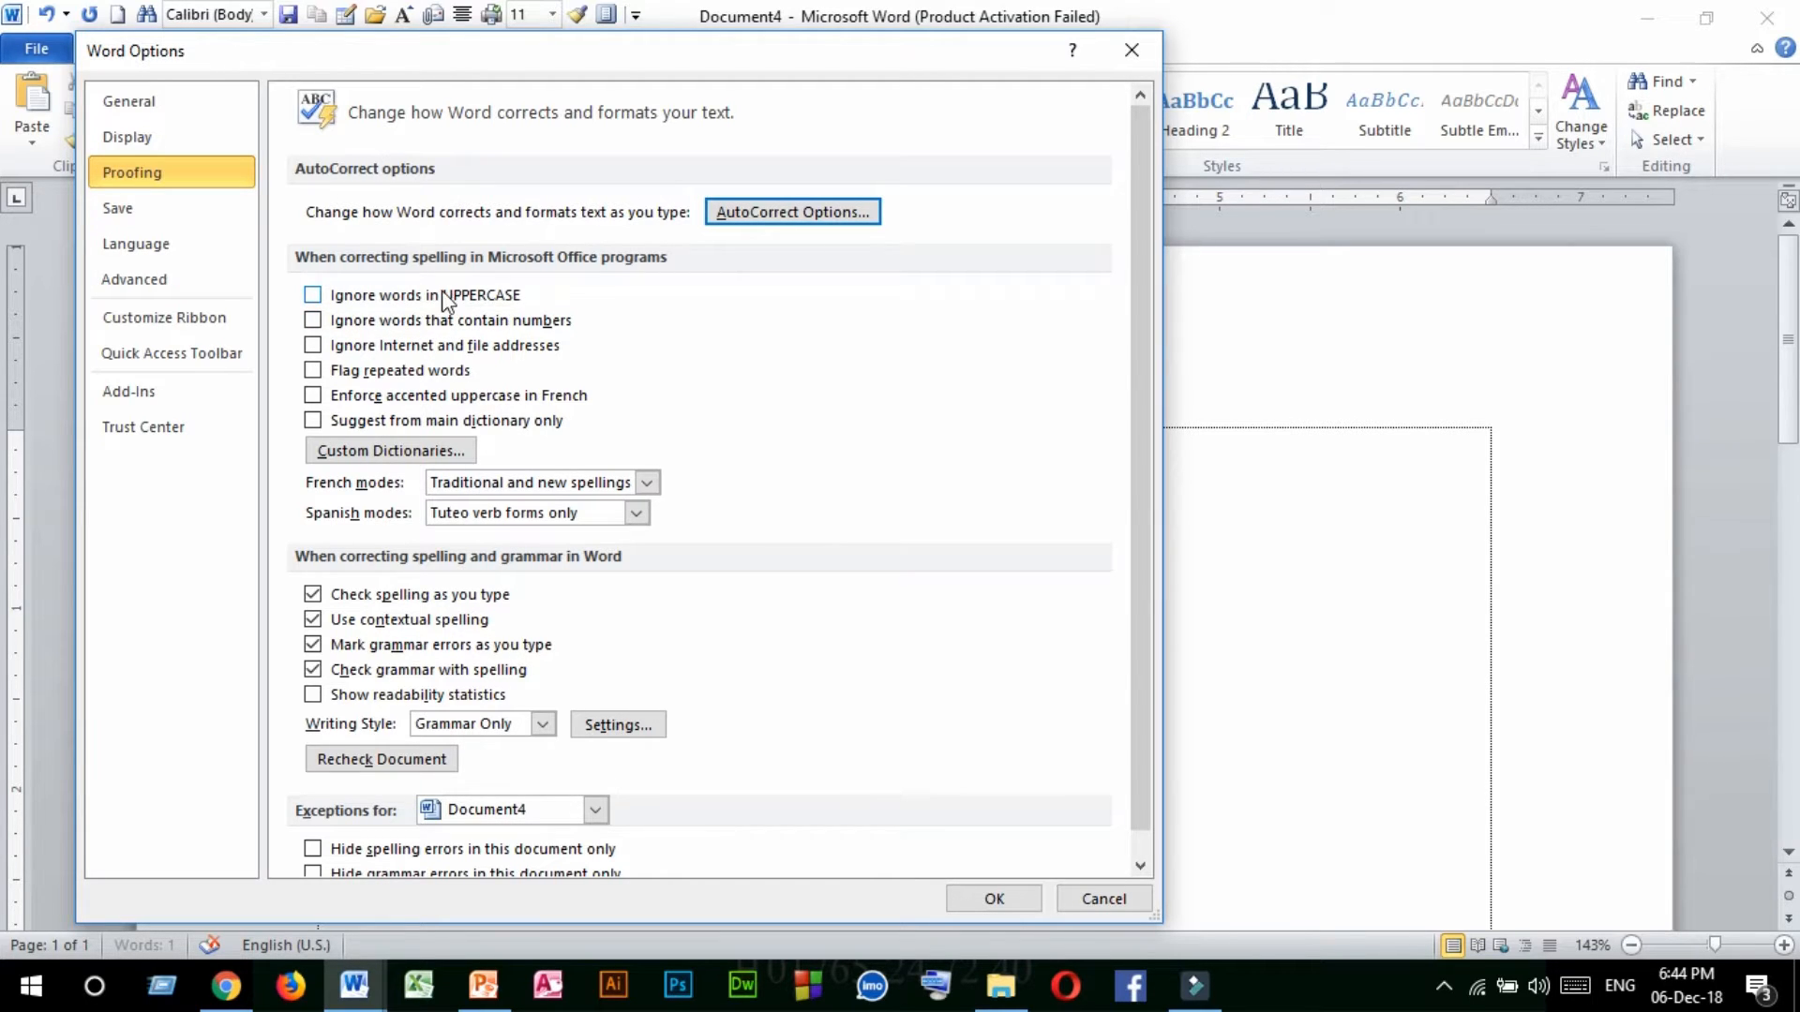
Try the spelling options Ignore words in UPPERCASE and Ignore words that contain numbers, turning each off again.
{"action": "left_click", "coordinate": [357, 298]}
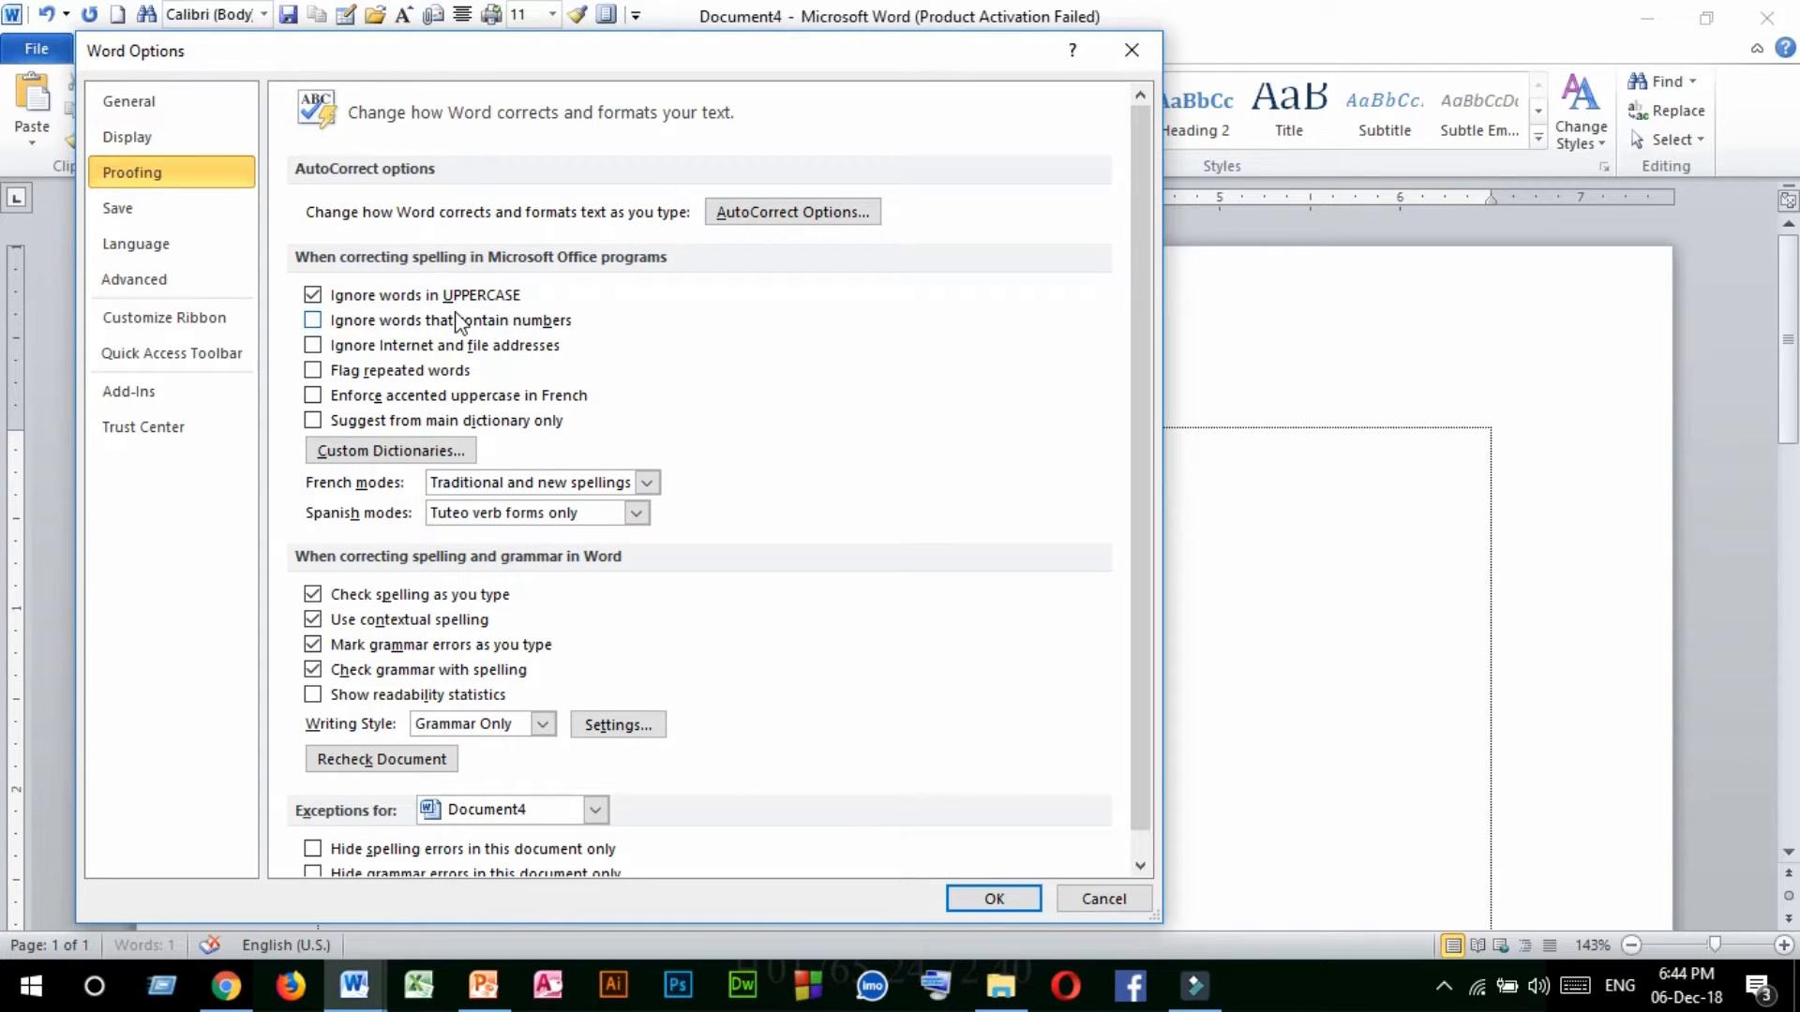
{"action": "left_click", "coordinate": [403, 296]}
{"action": "left_click", "coordinate": [399, 327]}
{"action": "left_click", "coordinate": [398, 324]}
Turn off Check spelling as you type in the Proofing options and apply it.
{"action": "scroll", "coordinate": [441, 525], "scroll_direction": "down", "scroll_amount": 1}
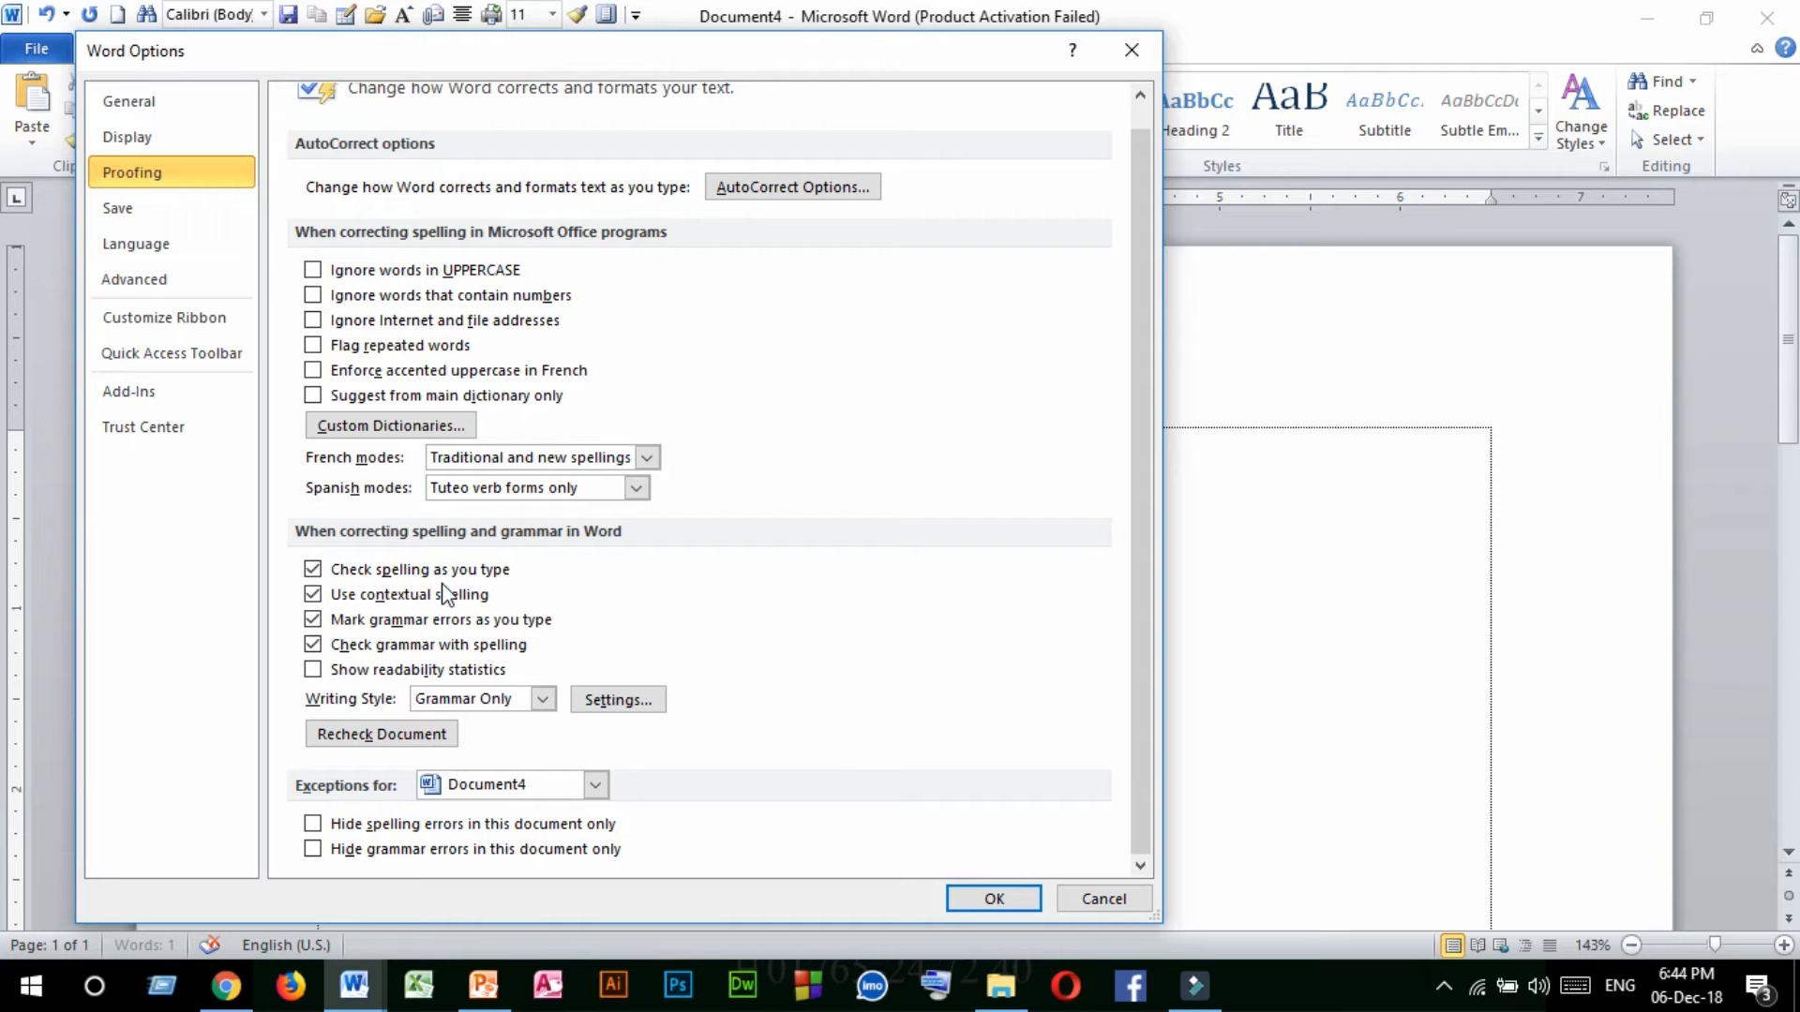
{"action": "left_click", "coordinate": [313, 569]}
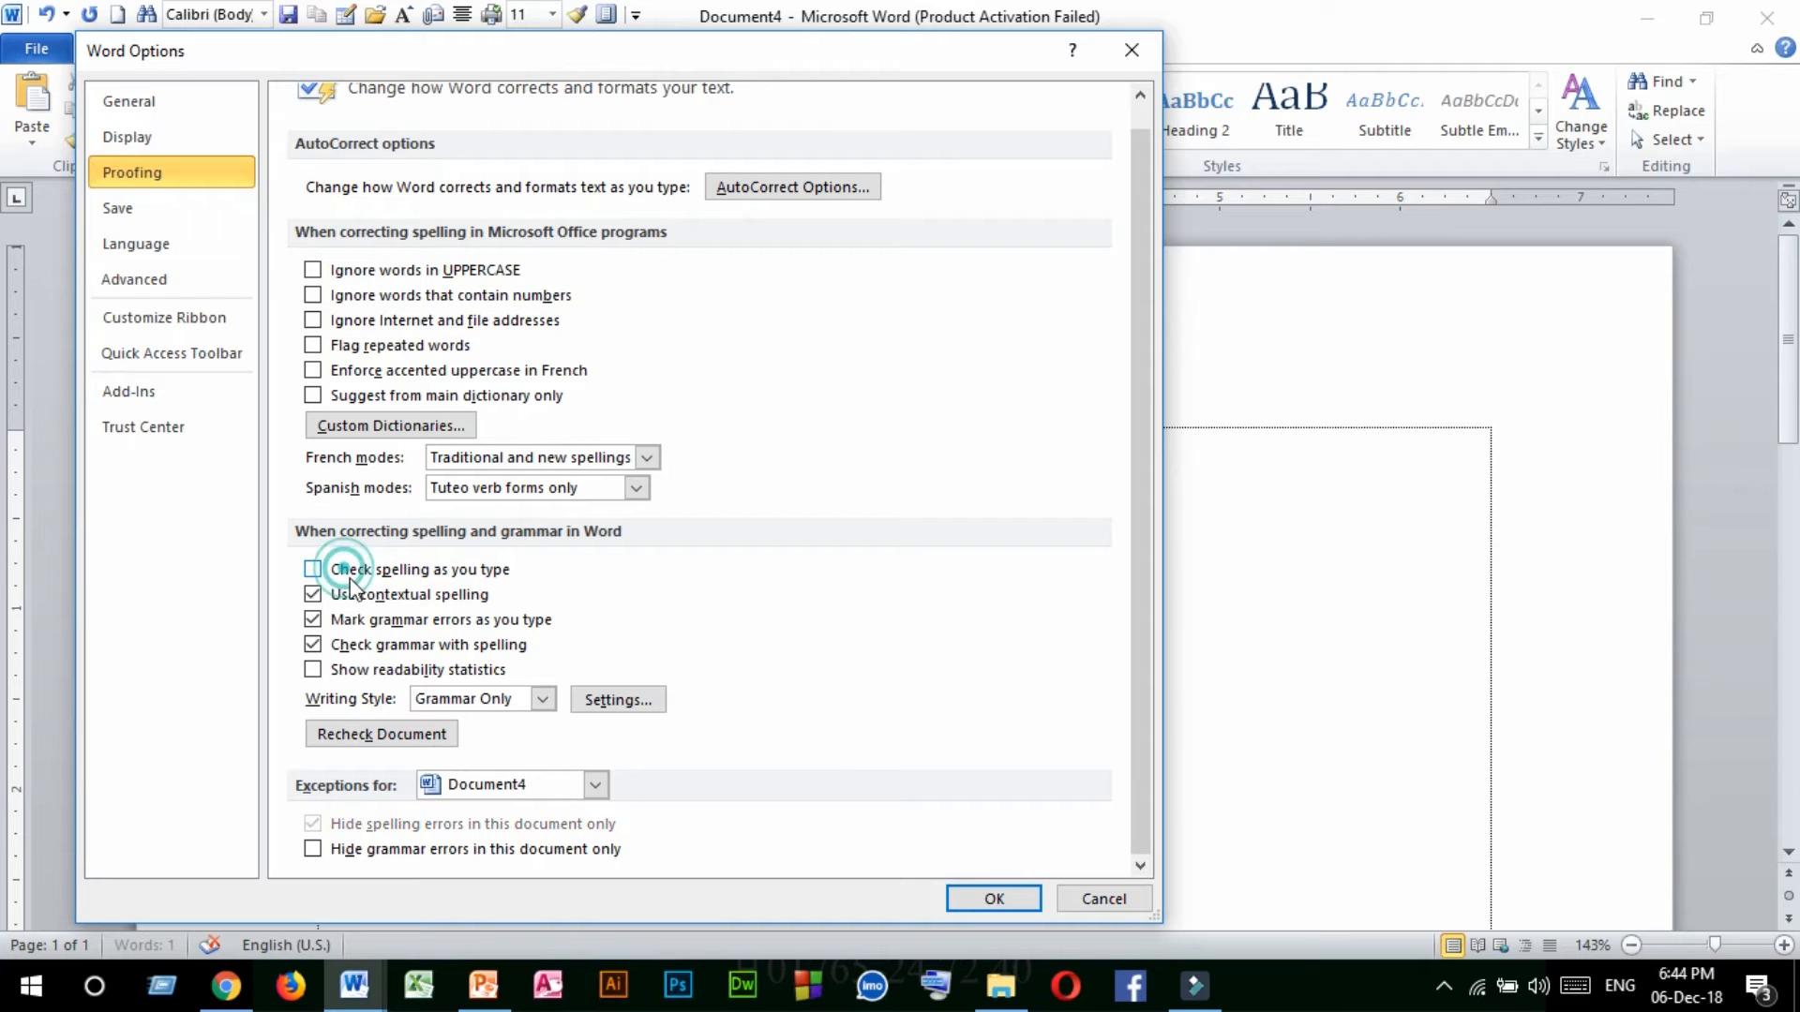
{"action": "left_click", "coordinate": [992, 898]}
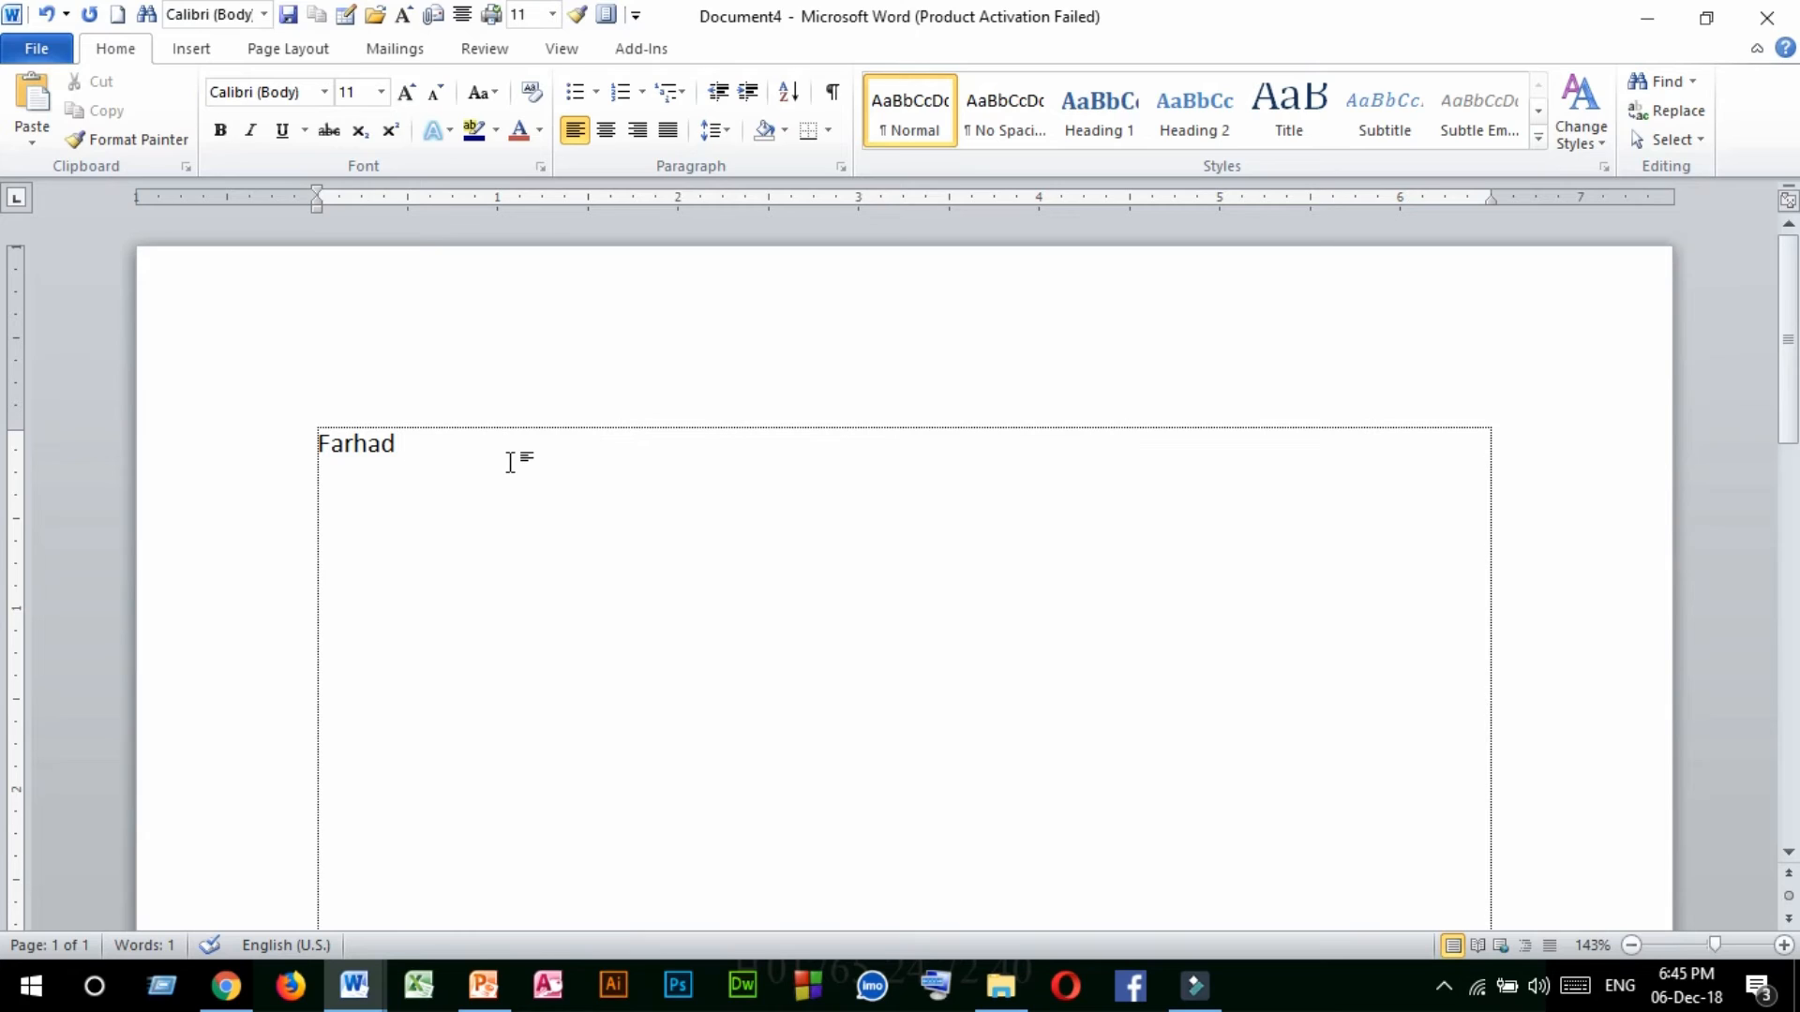
Add the misspelled word "dogg" after the name and check how it is marked.
{"action": "type", "text": "dogg"}
{"action": "double_click", "coordinate": [463, 440]}
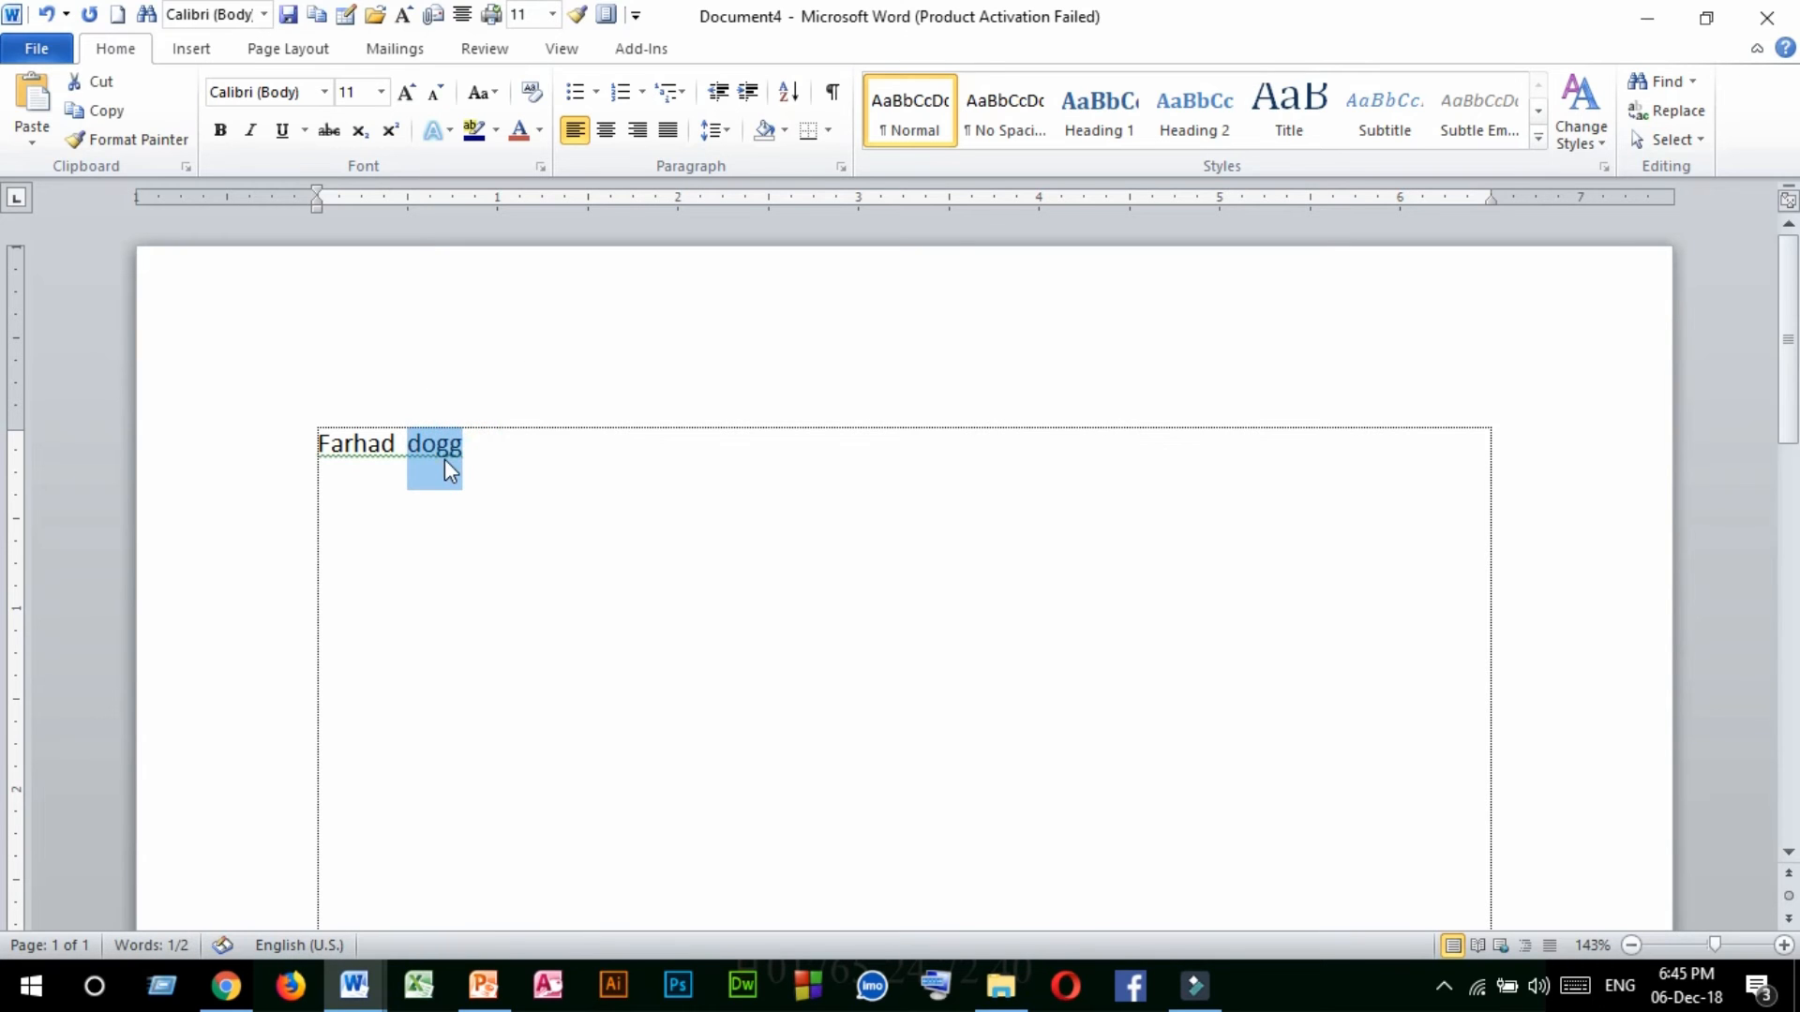
{"action": "left_click", "coordinate": [497, 454]}
Turn Check spelling as you type back on in the Proofing options and apply it.
{"action": "left_click", "coordinate": [36, 47]}
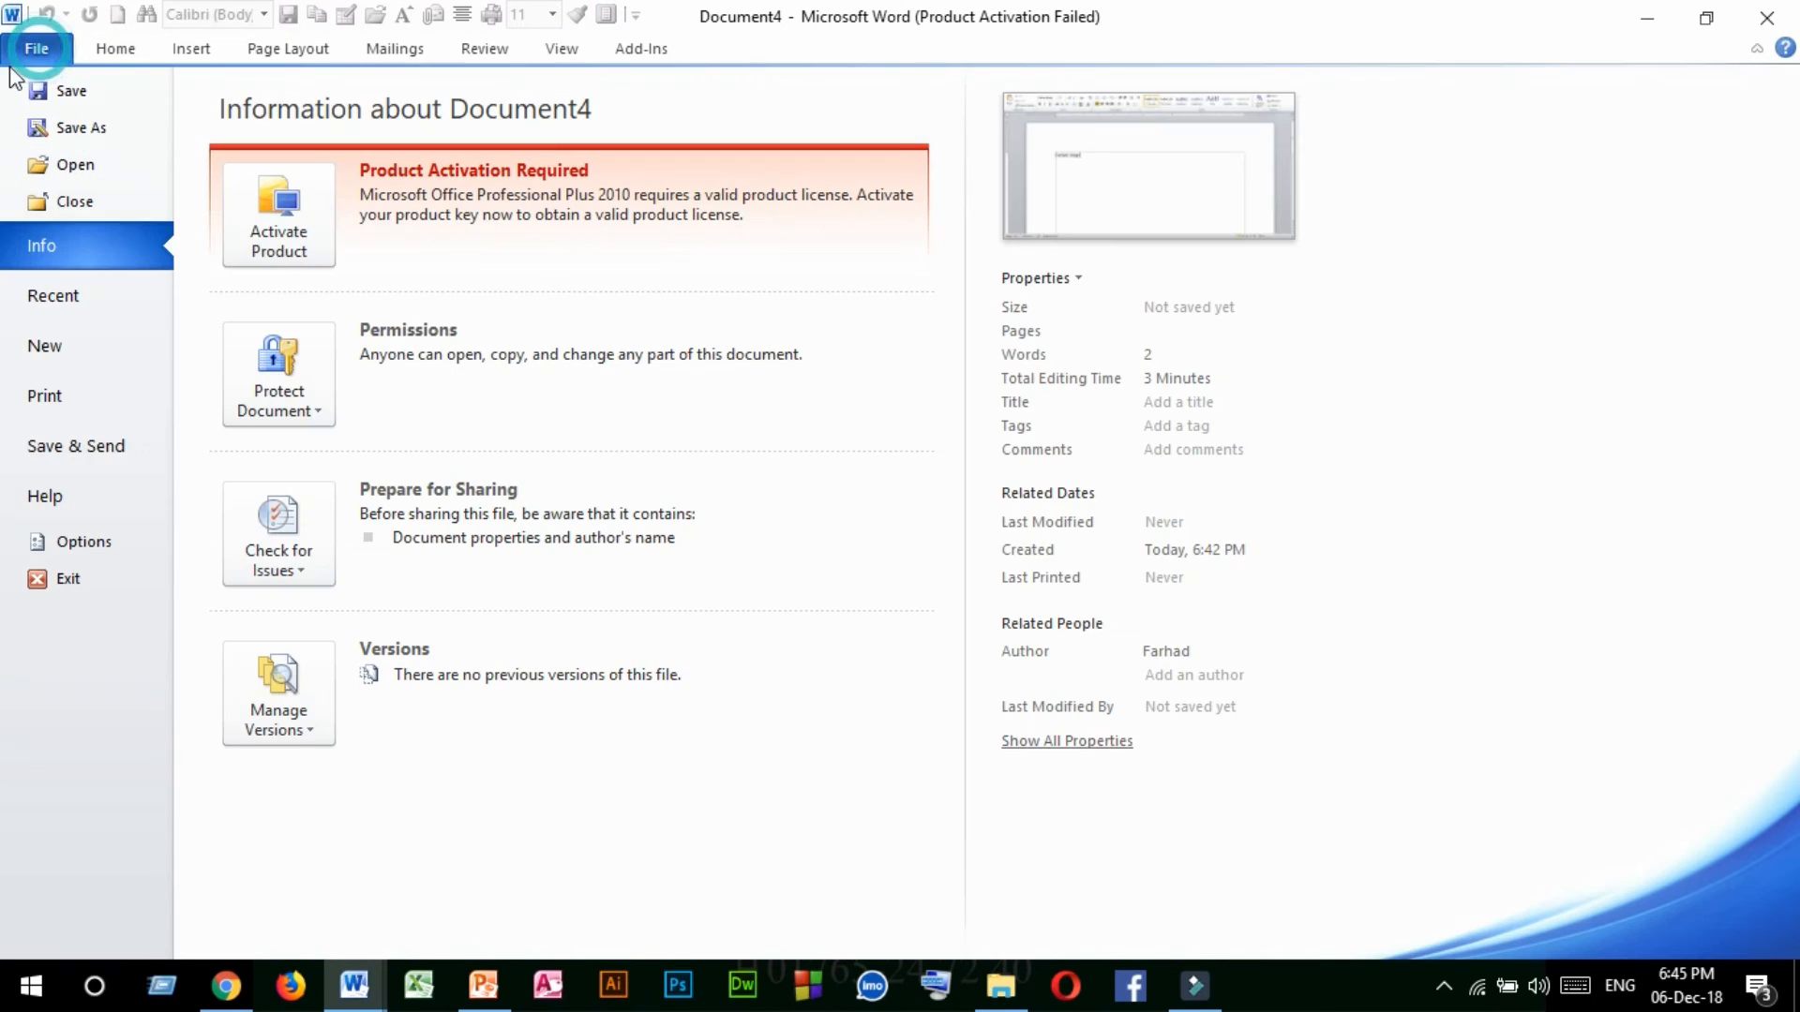
{"action": "left_click", "coordinate": [78, 529]}
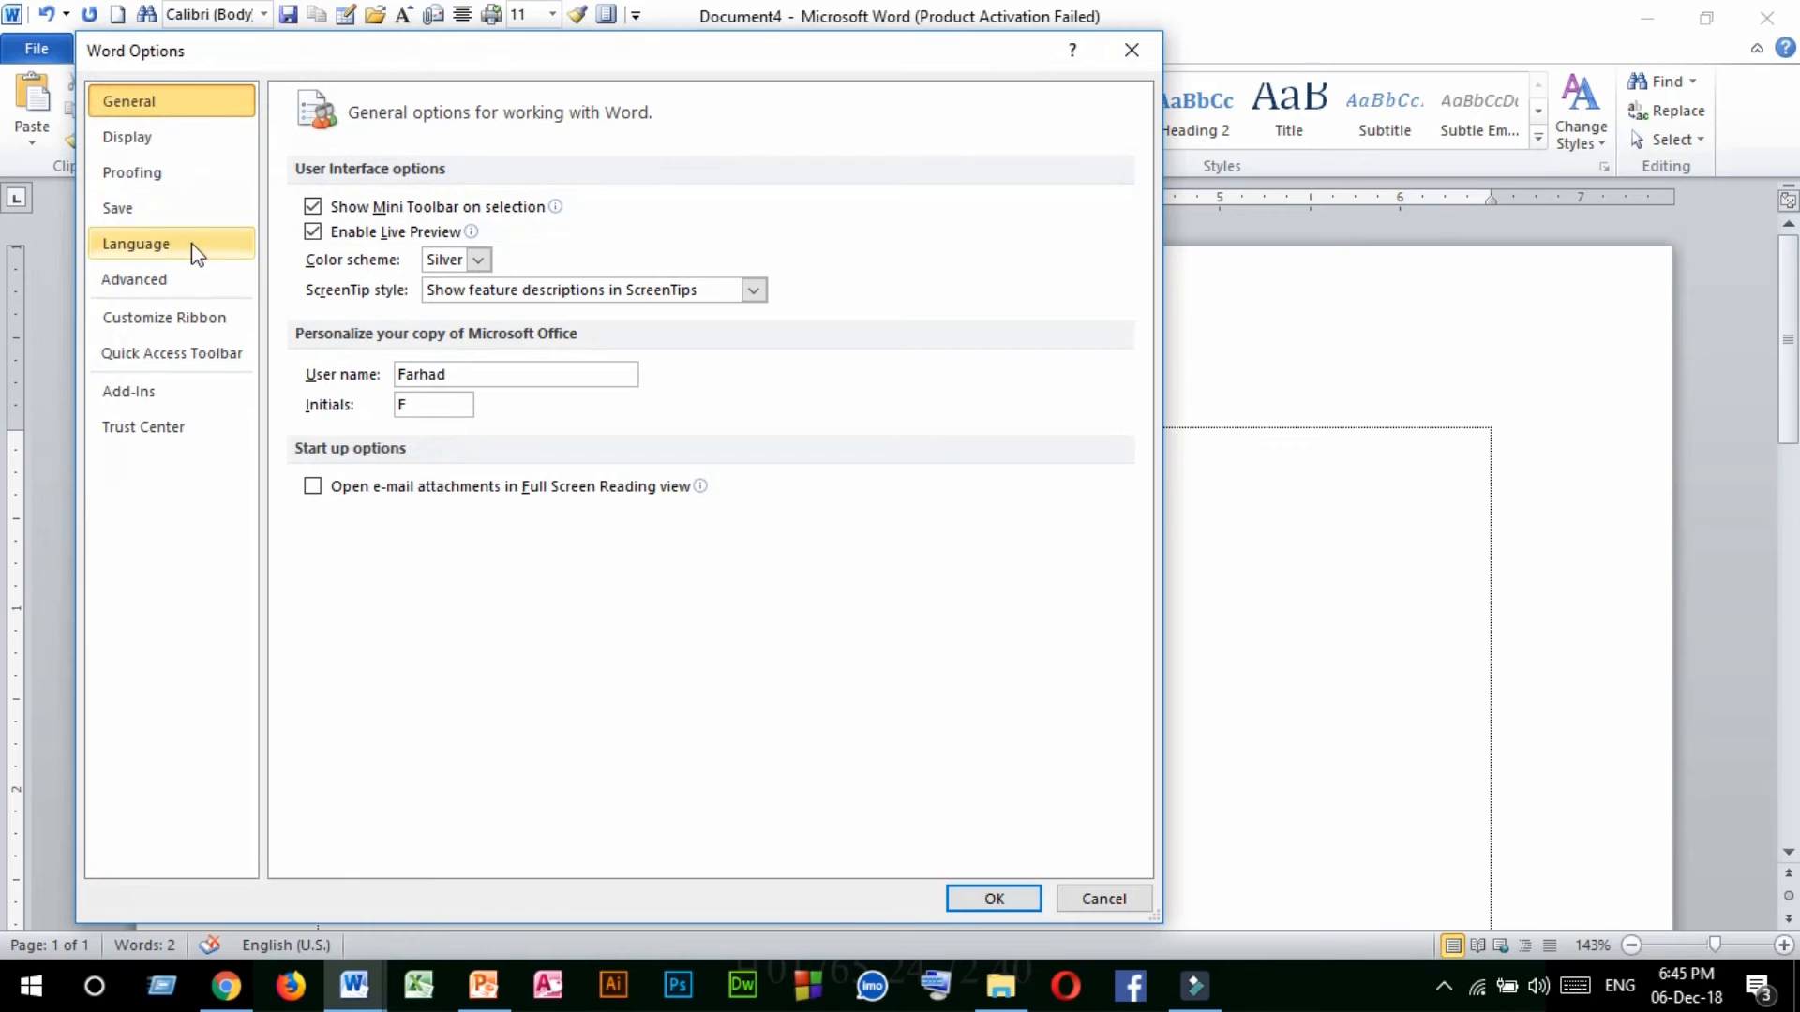
{"action": "left_click", "coordinate": [142, 161]}
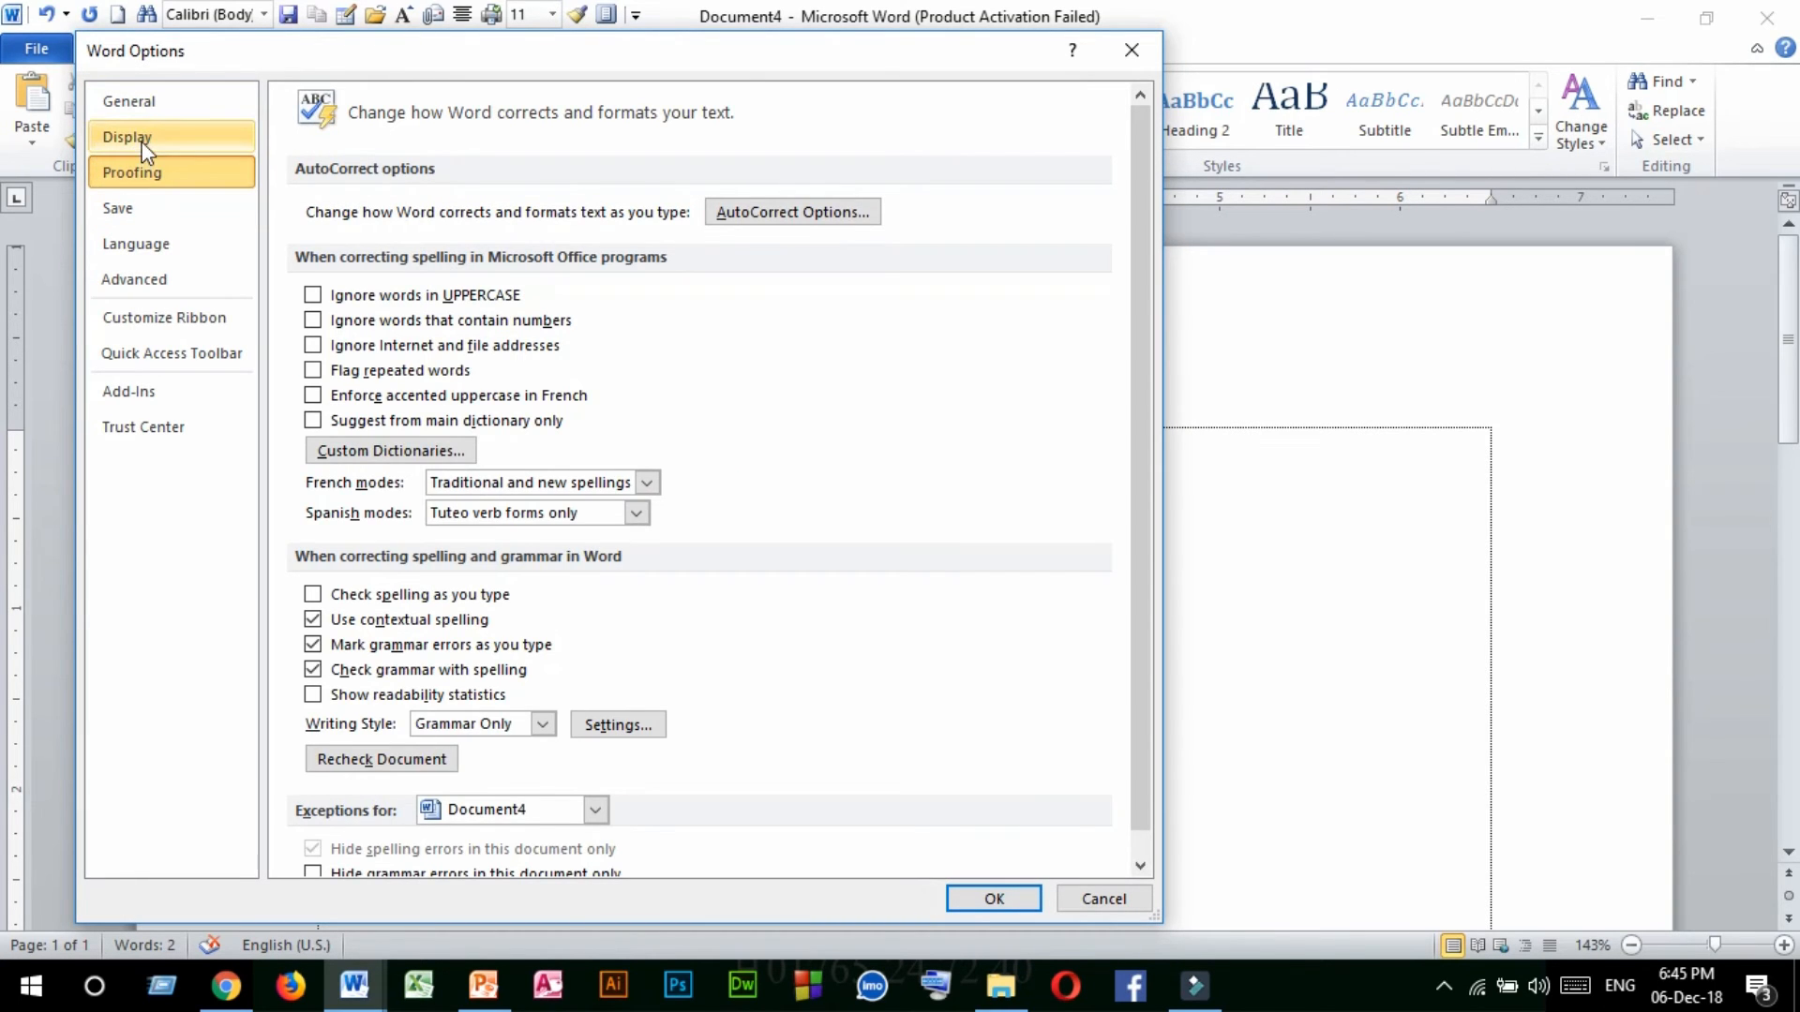
{"action": "left_click", "coordinate": [141, 136]}
{"action": "left_click", "coordinate": [145, 175]}
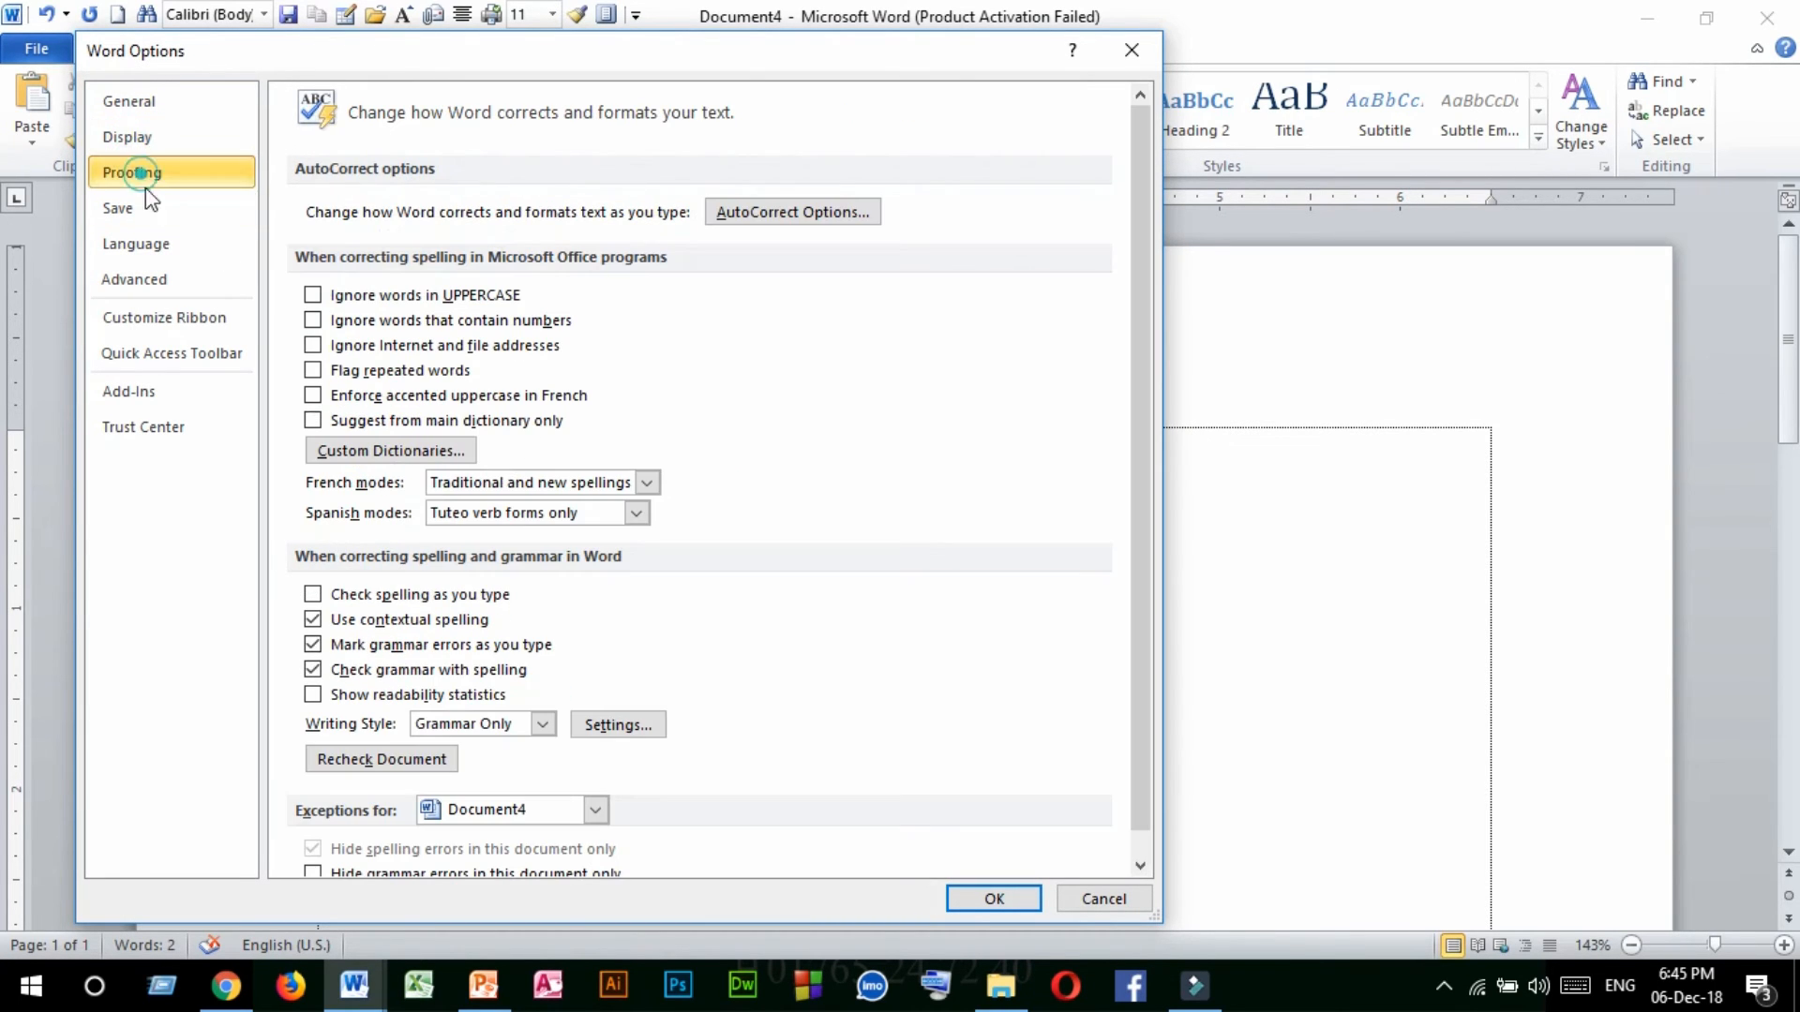
{"action": "left_click", "coordinate": [369, 592]}
{"action": "left_click", "coordinate": [992, 899]}
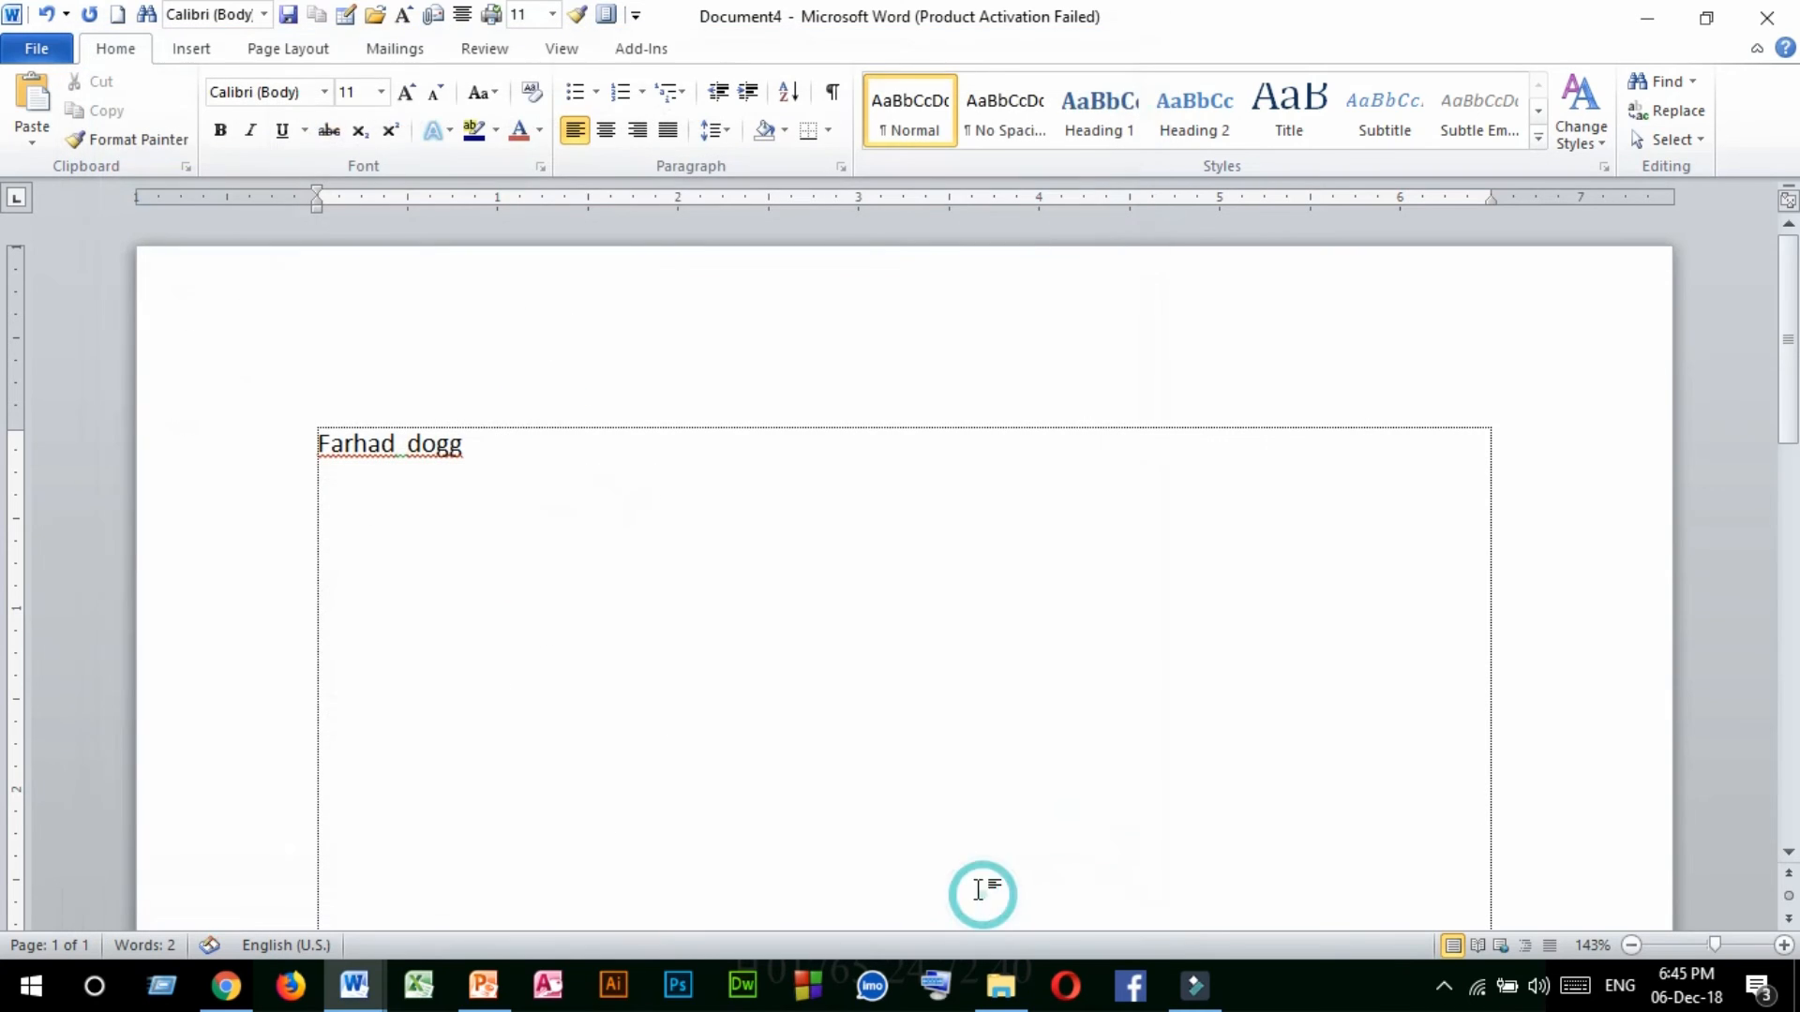